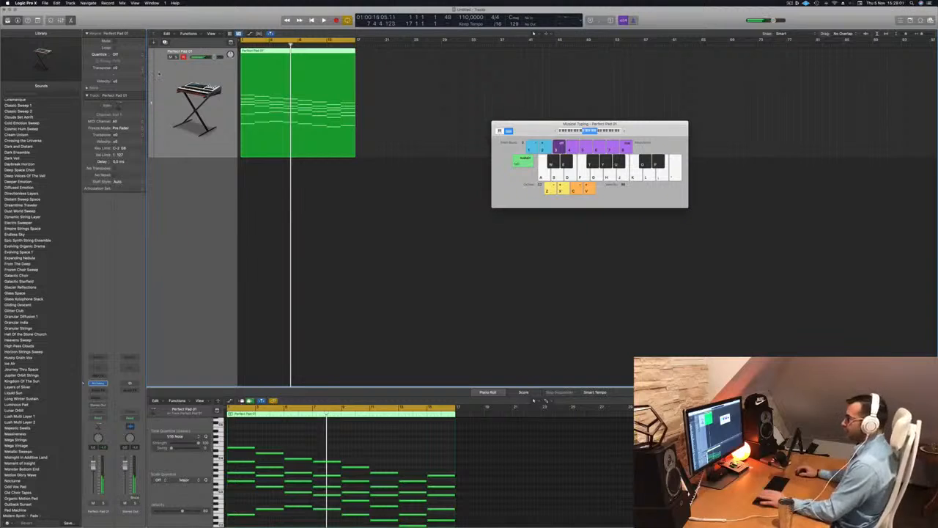
# Copy the pad region to a second position around bar 37 on the same track.
pyautogui.moveTo(323, 65); pyautogui.dragTo(574, 65)
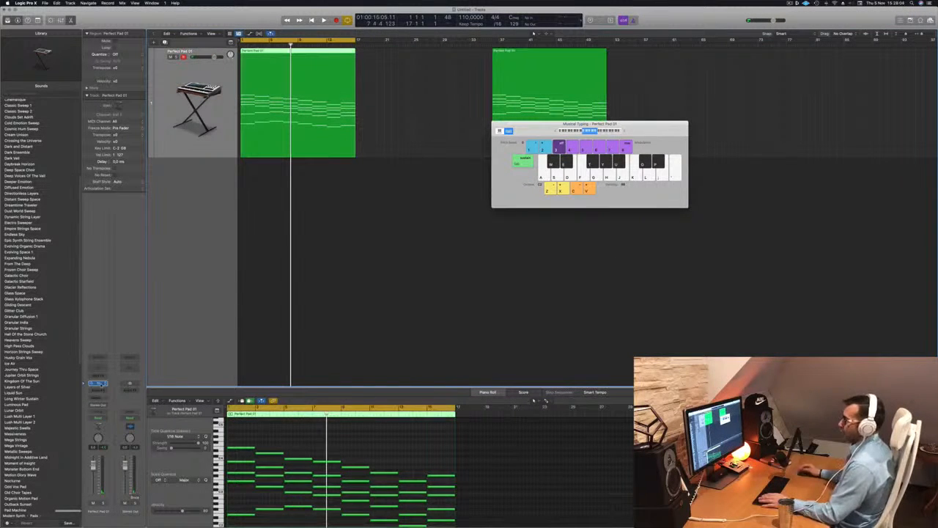
# Open the pad track's Alchemy instrument window and play the project back from the start.
pyautogui.click(100, 384)
pyautogui.press('space')
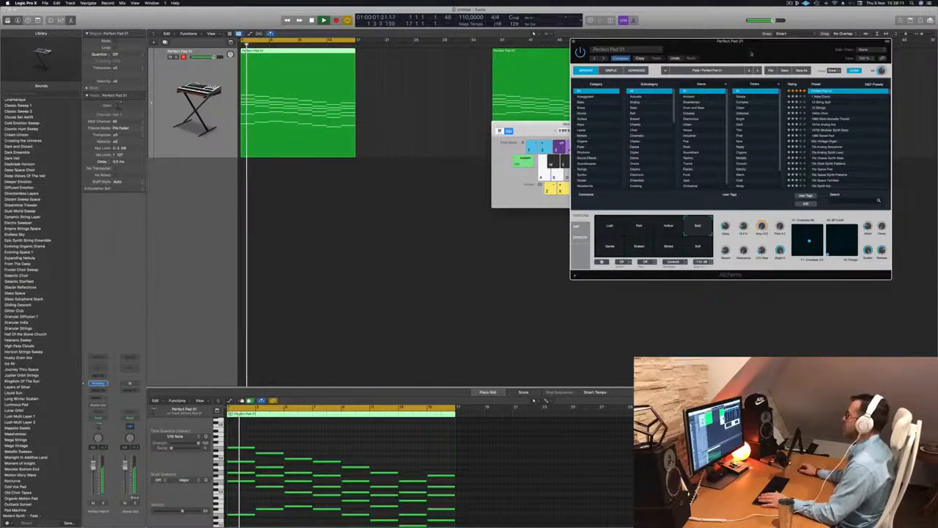
pyautogui.moveTo(746, 51); pyautogui.dragTo(709, 55)
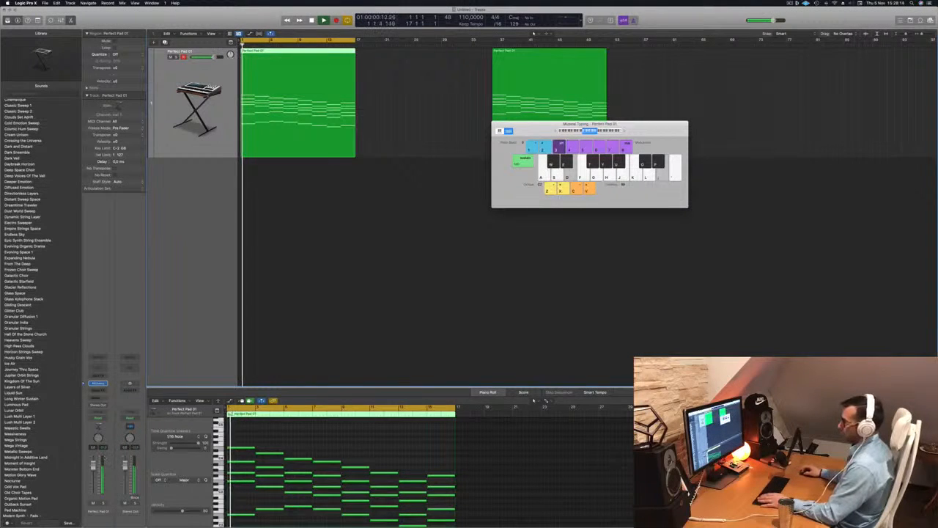
pyautogui.press('Return')
pyautogui.click(299, 327)
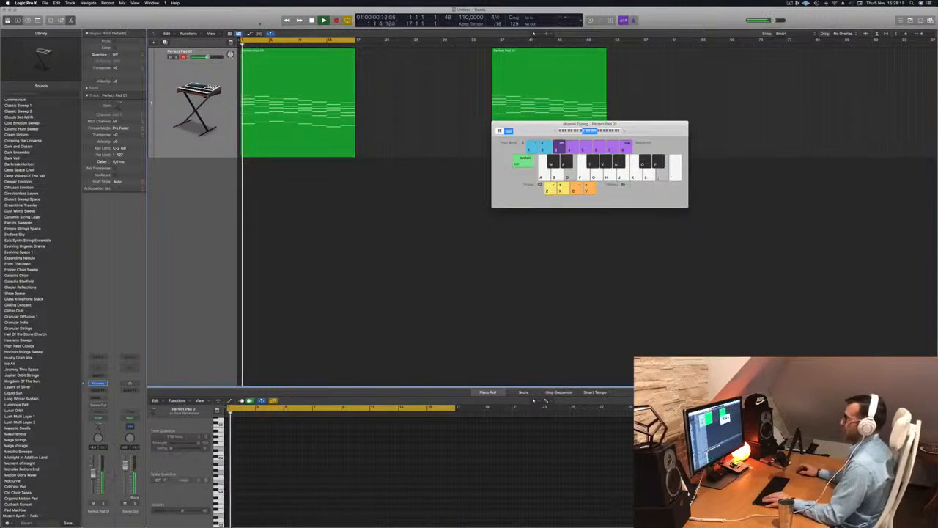
# Add a second instrument track and copy the pad region down onto it.
pyautogui.click(179, 80)
pyautogui.click(164, 42)
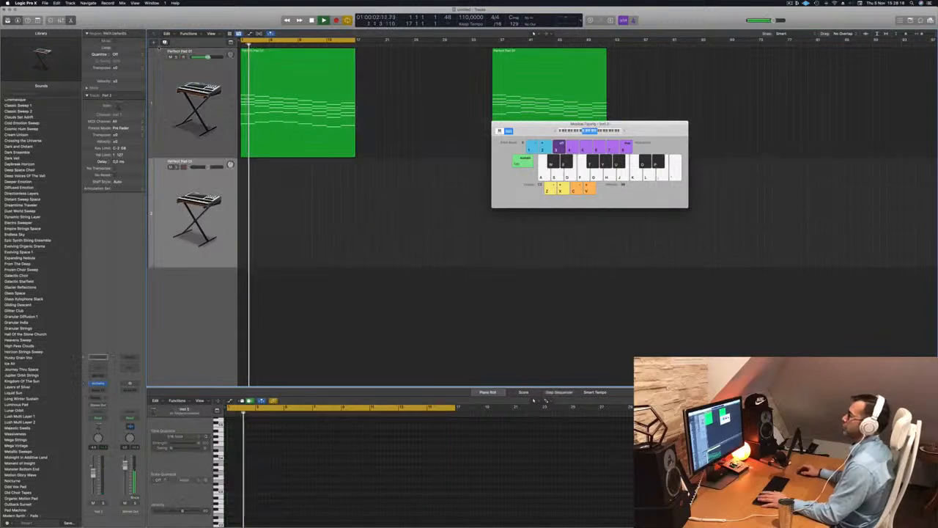
pyautogui.moveTo(288, 82); pyautogui.dragTo(289, 188)
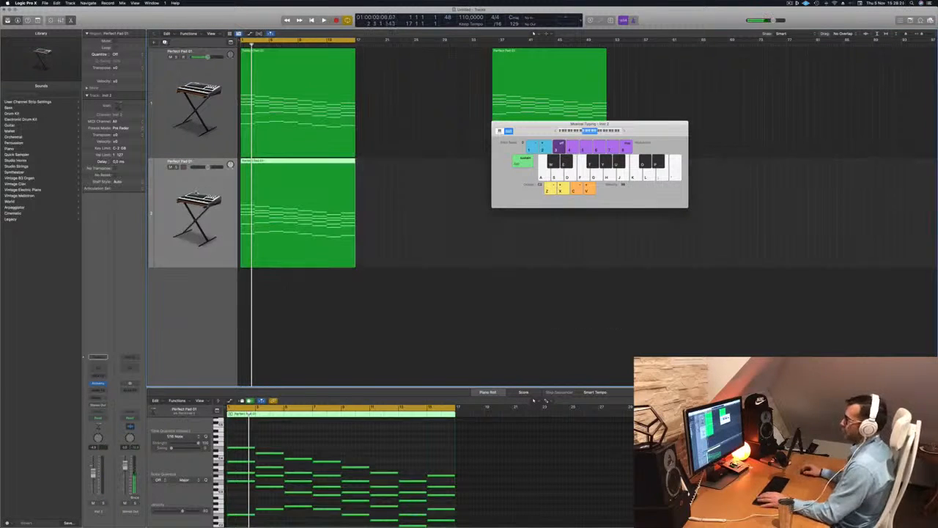
# Load Studio Strings in stereo as the new track's instrument.
pyautogui.click(101, 383)
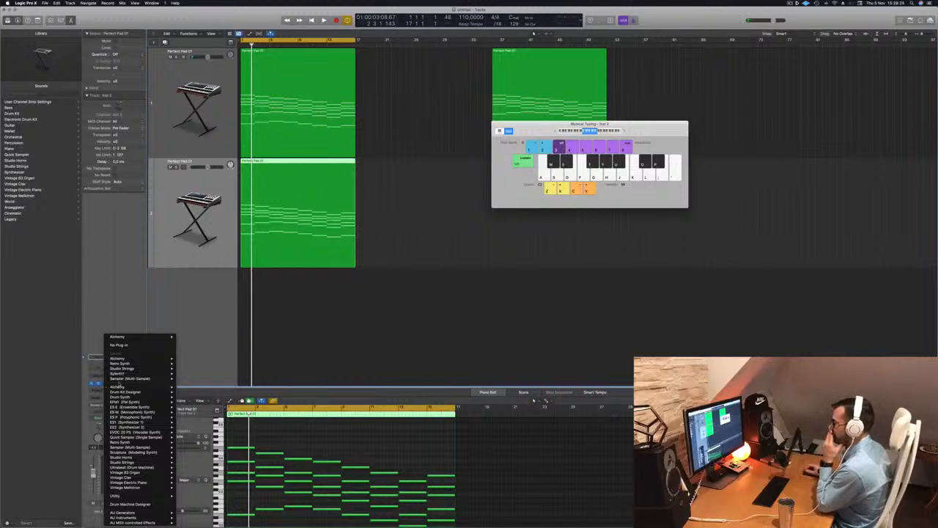
pyautogui.moveTo(126, 387)
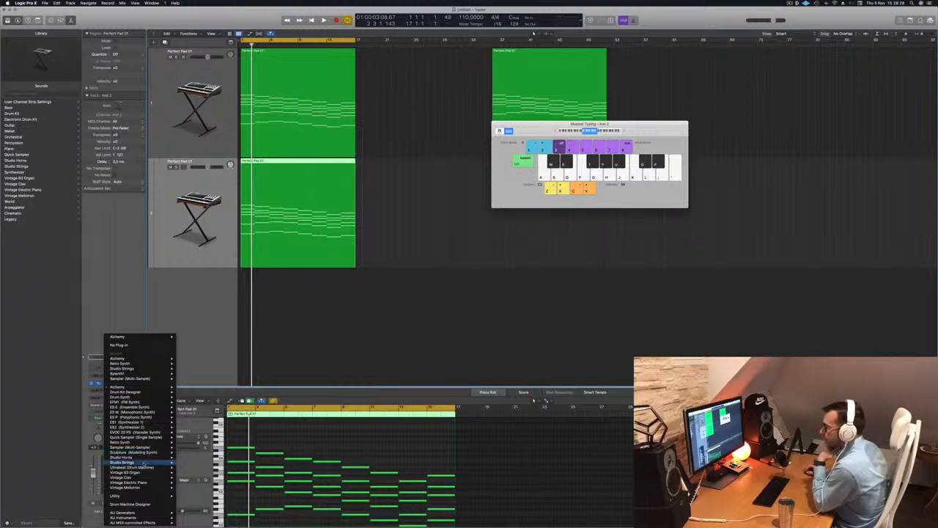
pyautogui.moveTo(153, 463)
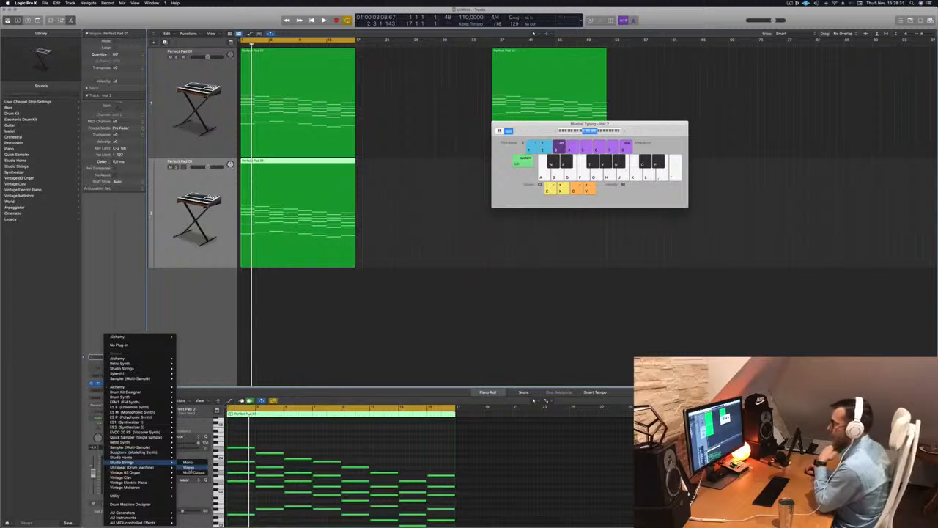
pyautogui.click(189, 467)
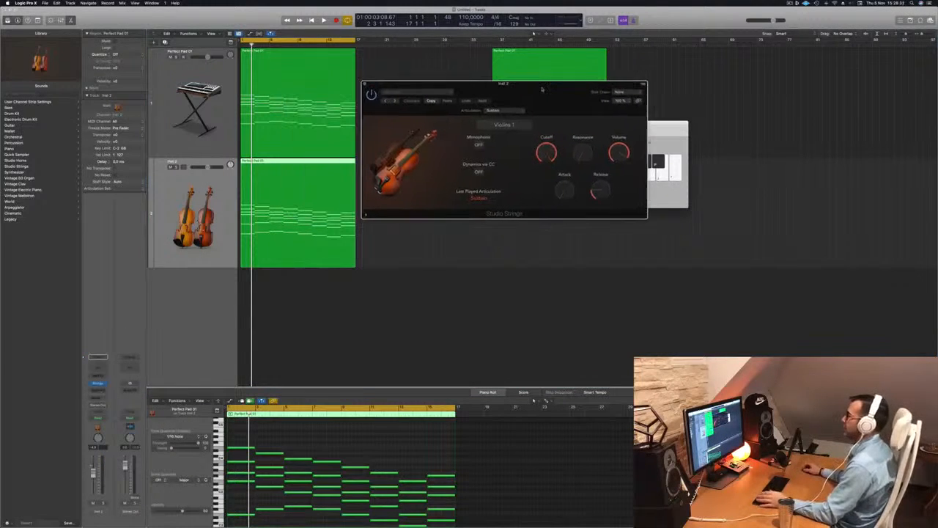
# Switch the Studio Strings preset to Studio Cellos from the Single Instruments presets.
pyautogui.moveTo(545, 88); pyautogui.dragTo(511, 94)
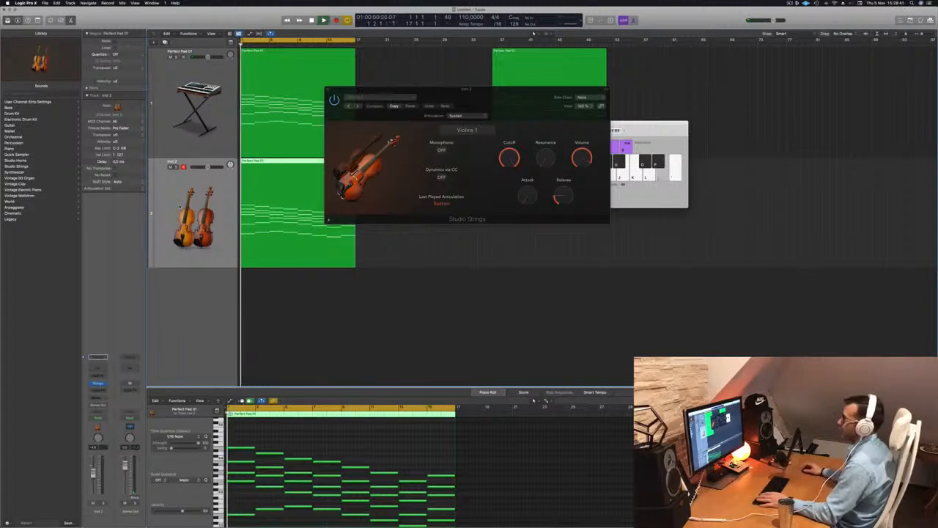
pyautogui.click(391, 97)
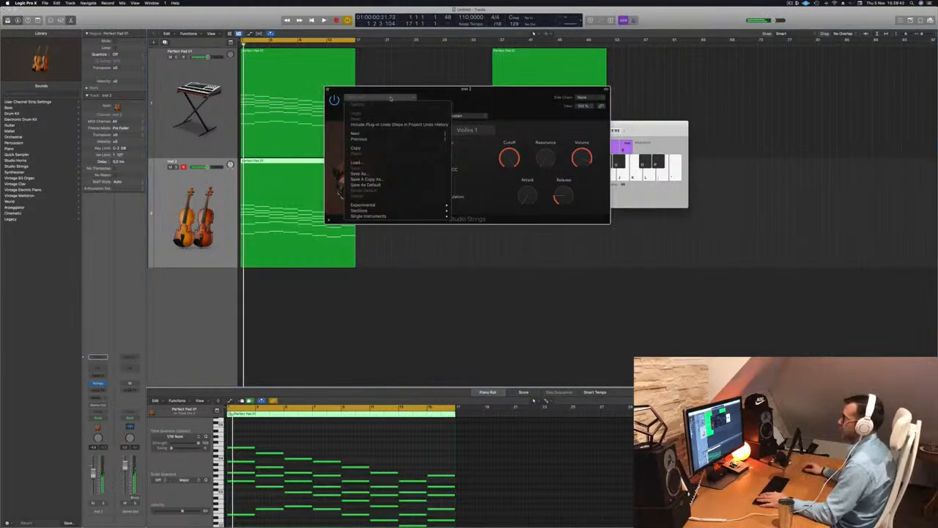
pyautogui.moveTo(420, 208)
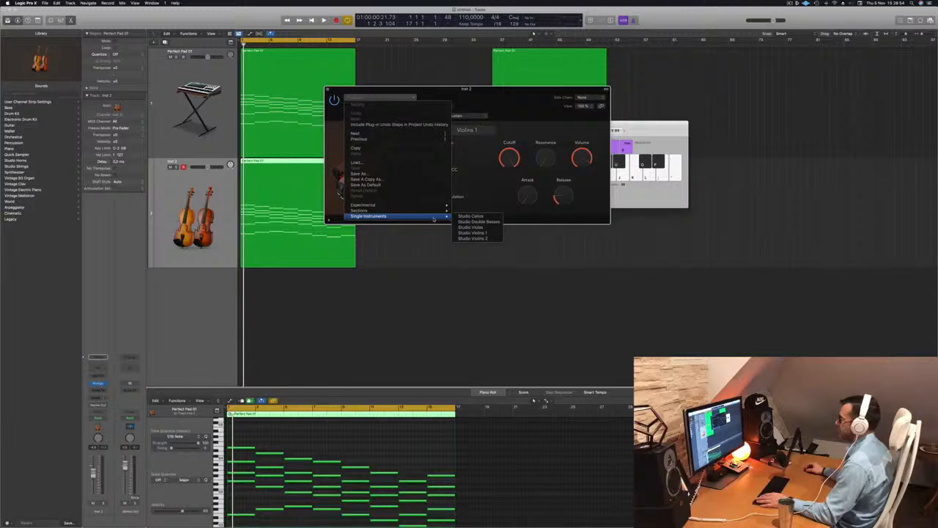
pyautogui.click(478, 217)
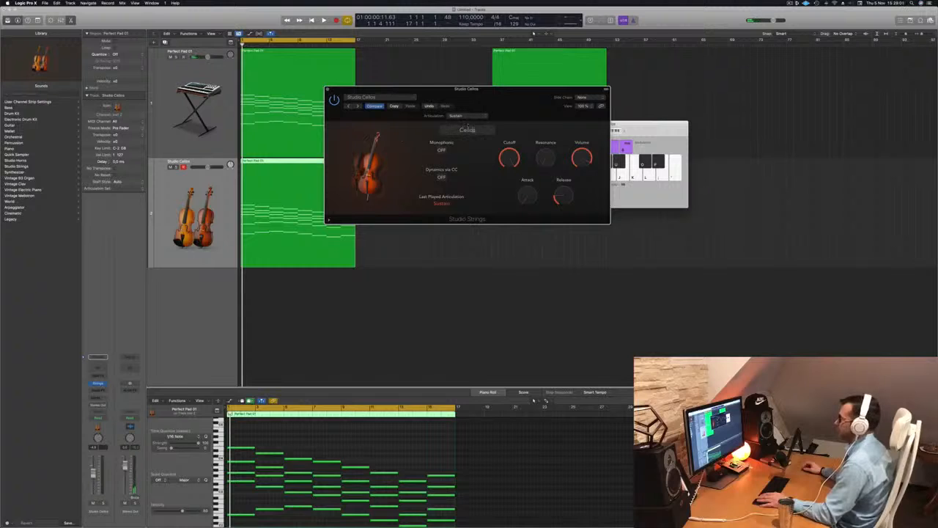
# Set the cello articulation to Pizzicato and play it back.
pyautogui.click(478, 118)
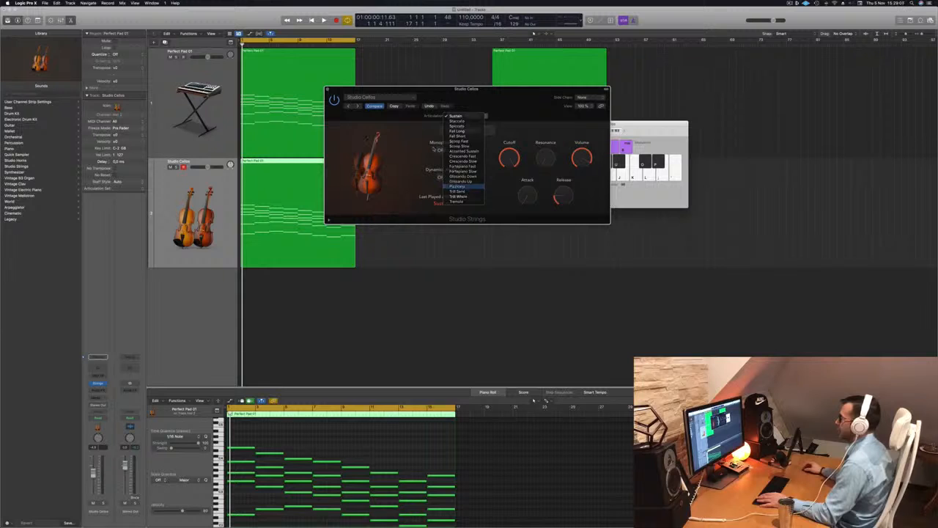
pyautogui.click(456, 186)
pyautogui.press('space')
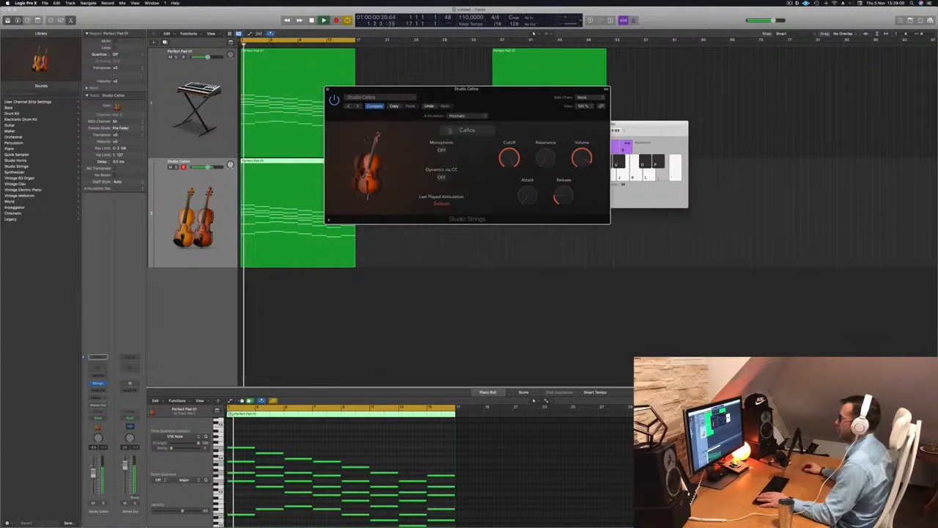
# Change the articulation to Trill Semi and audition it.
pyautogui.click(460, 116)
pyautogui.click(458, 121)
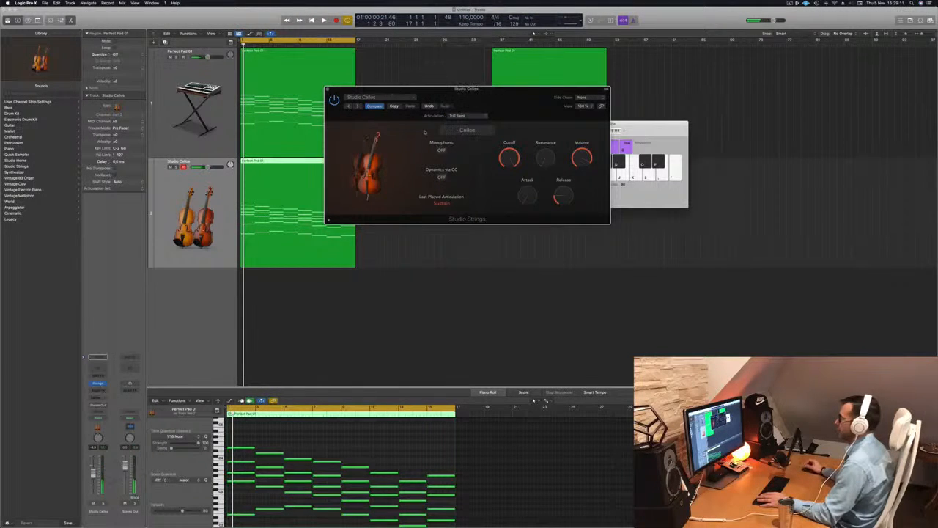
pyautogui.press('space')
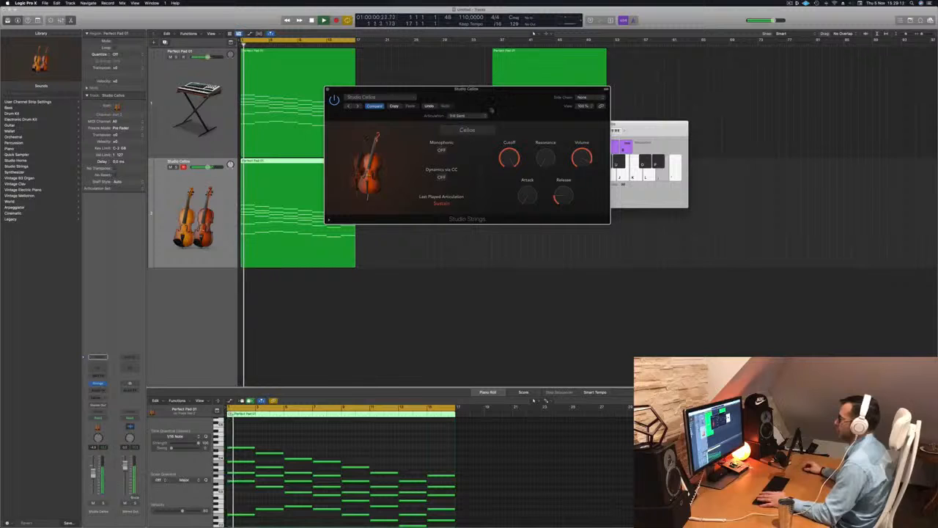
# Reposition the plug-in window and change the articulation to Trill Whole.
pyautogui.moveTo(502, 96); pyautogui.dragTo(524, 98)
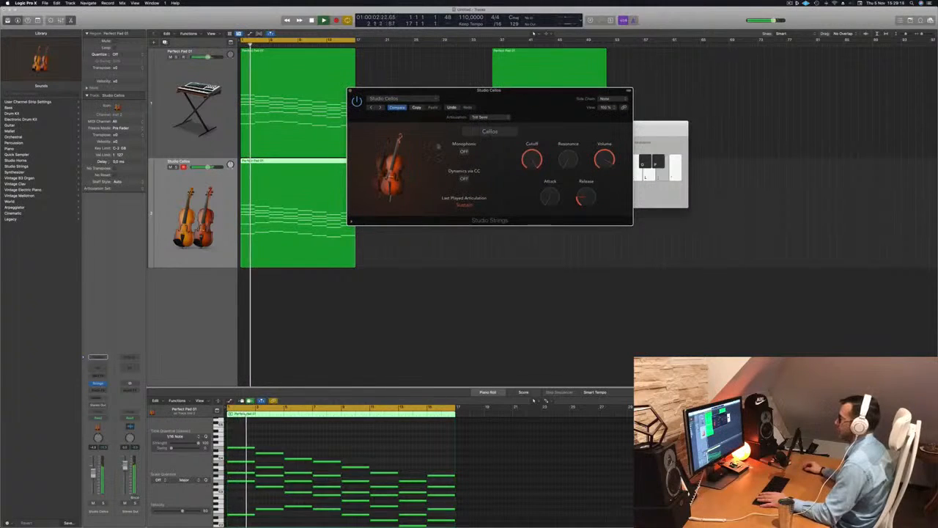
pyautogui.click(480, 117)
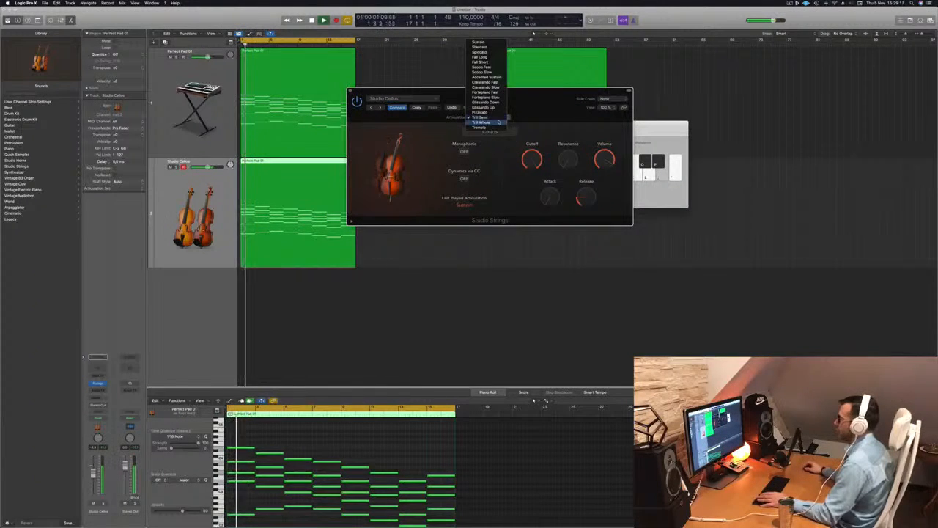
pyautogui.click(484, 125)
# Change the articulation to Tremolo and audition it.
pyautogui.click(482, 118)
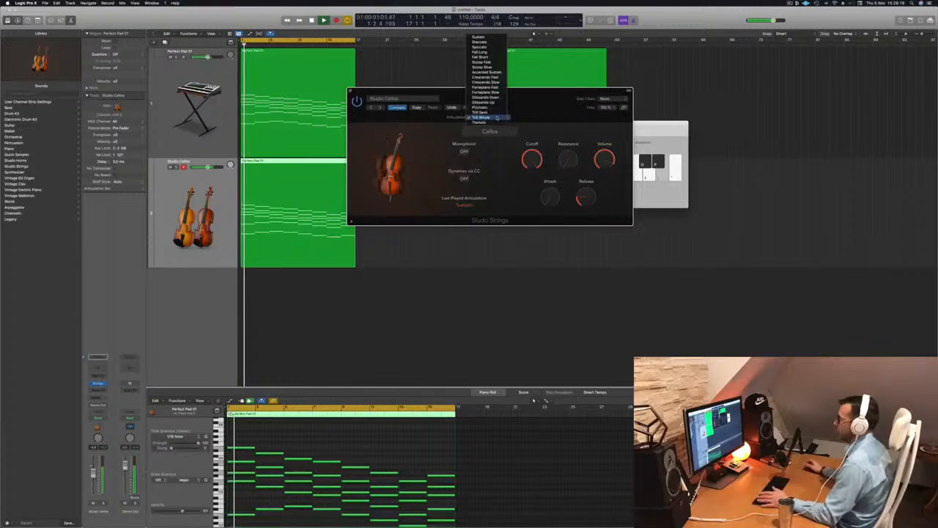
pyautogui.click(494, 123)
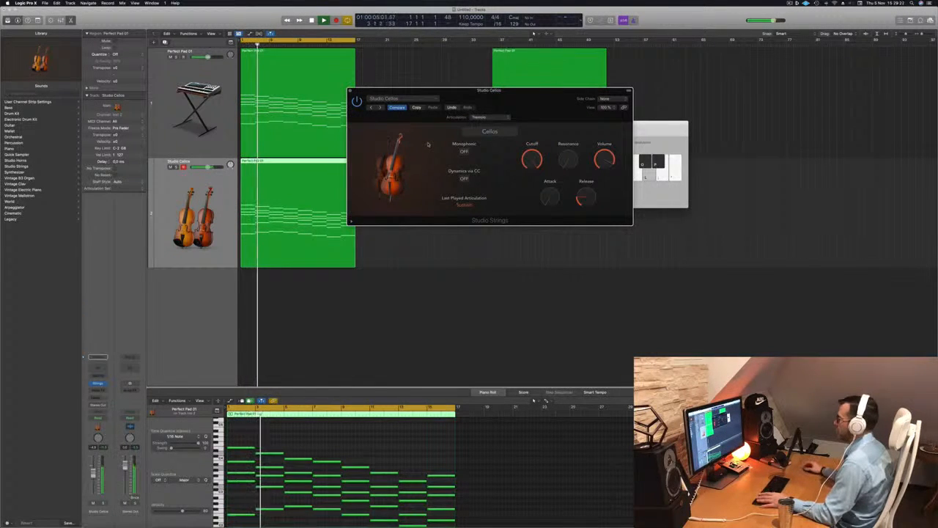
pyautogui.press('space')
# Change the articulation to Glissando Up and audition it.
pyautogui.click(489, 119)
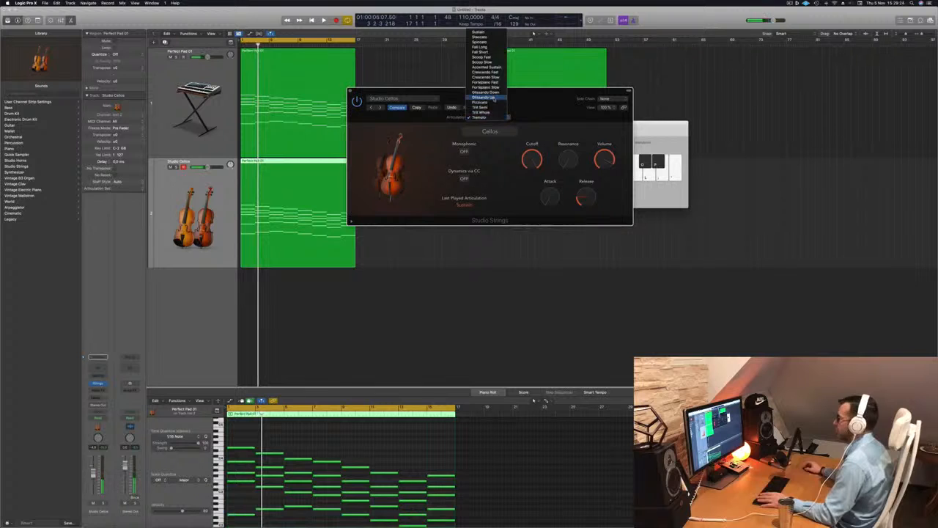
pyautogui.click(484, 97)
pyautogui.press('space')
# Change the articulation to Spiccato and move the plug-in window.
pyautogui.click(489, 118)
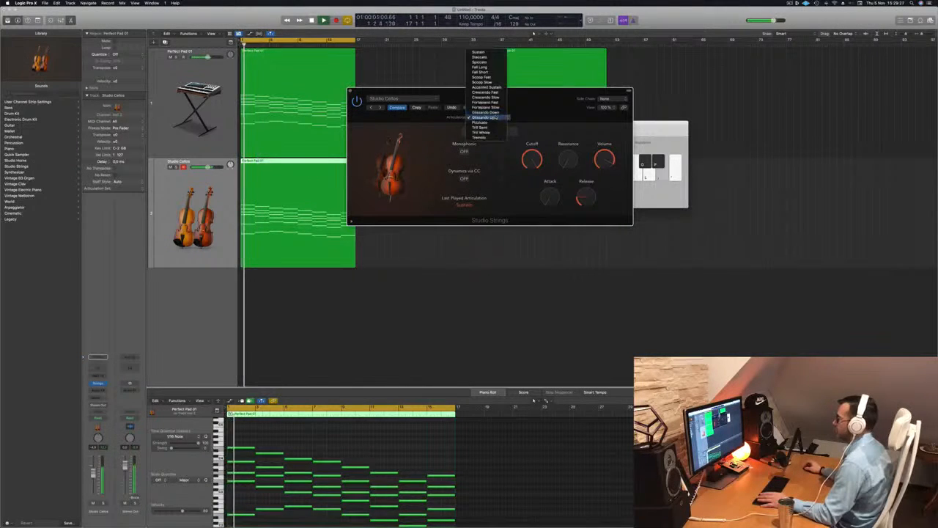
pyautogui.click(493, 63)
pyautogui.moveTo(525, 92); pyautogui.dragTo(564, 117)
pyautogui.click(224, 196)
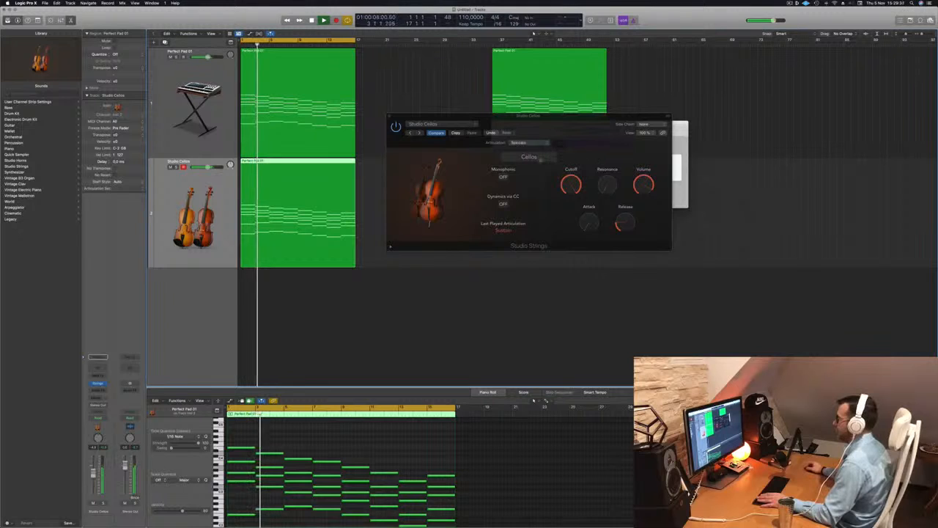
# Switch the Studio Strings instrument to Double Basses and play it back.
pyautogui.click(539, 157)
pyautogui.click(563, 229)
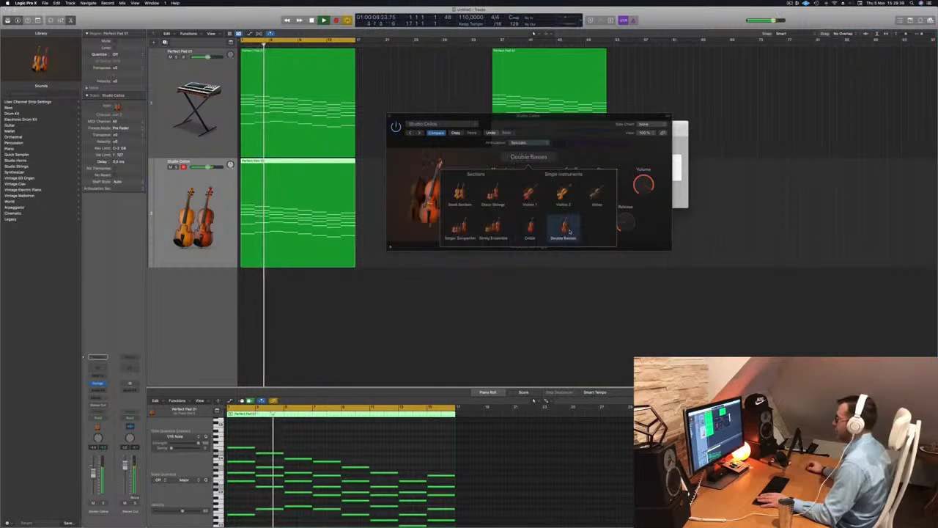
pyautogui.press('space')
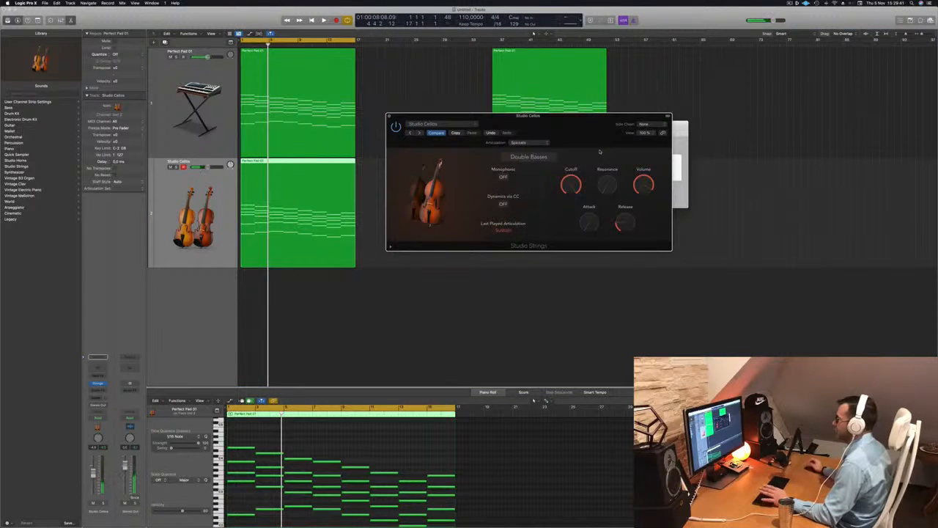
pyautogui.press('space')
# Set the Double Basses articulation to Trill Whole and play it back.
pyautogui.click(529, 142)
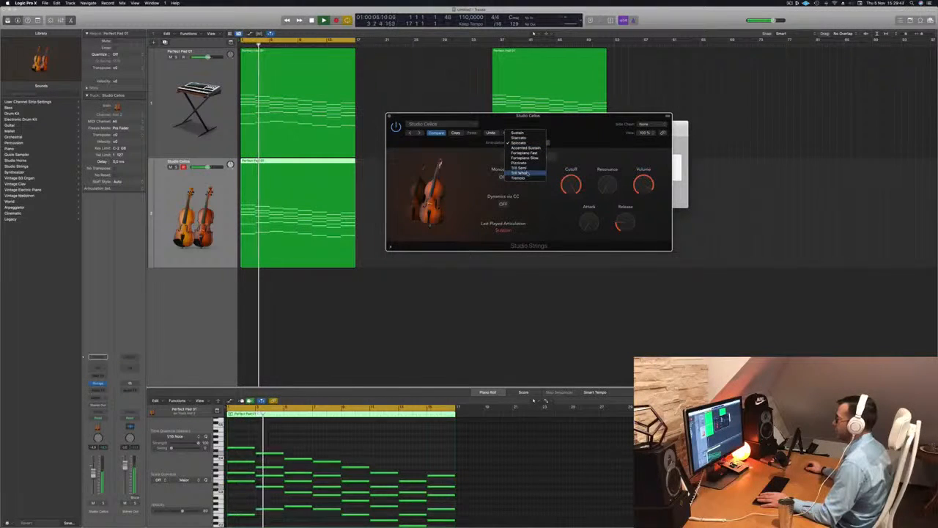
pyautogui.click(526, 173)
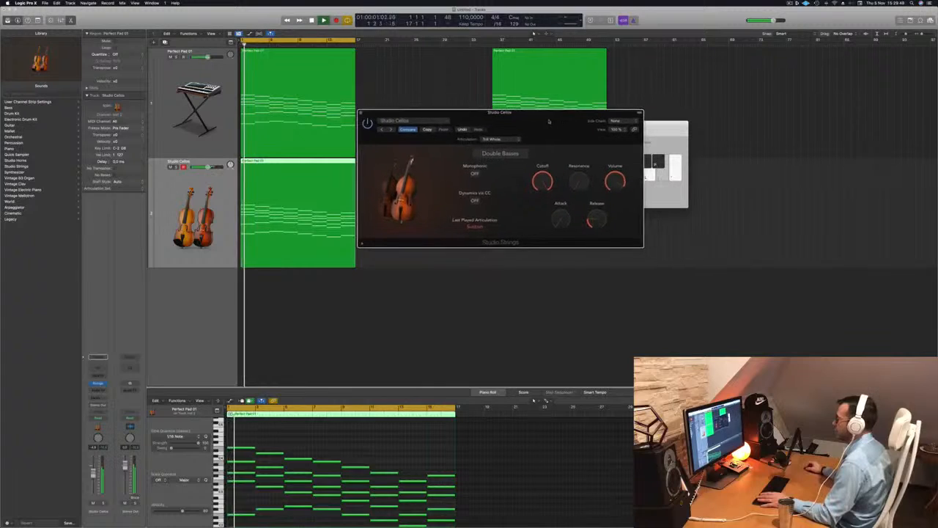
pyautogui.click(501, 139)
pyautogui.click(504, 137)
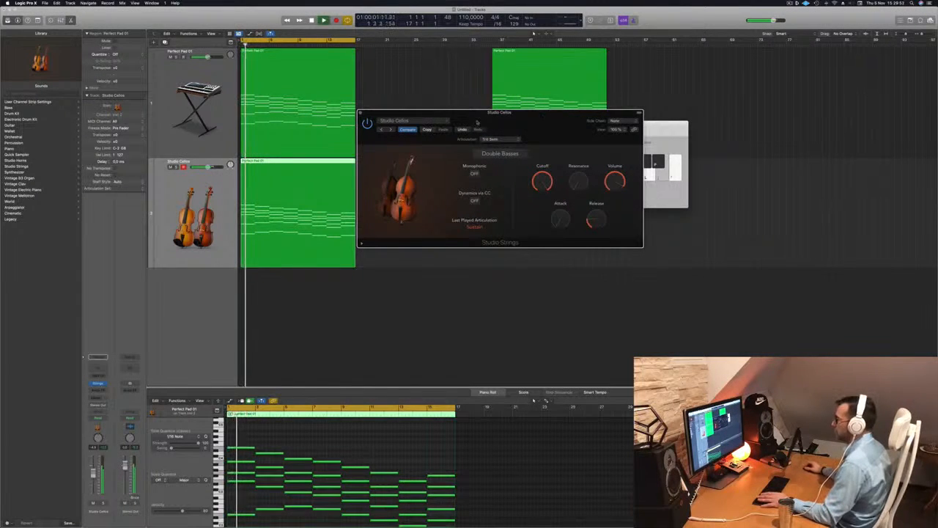
pyautogui.press('space')
# Close the Studio Strings window and open the Legacy > Logic > 10 Orchestral > 10 Strings library folder.
pyautogui.click(360, 112)
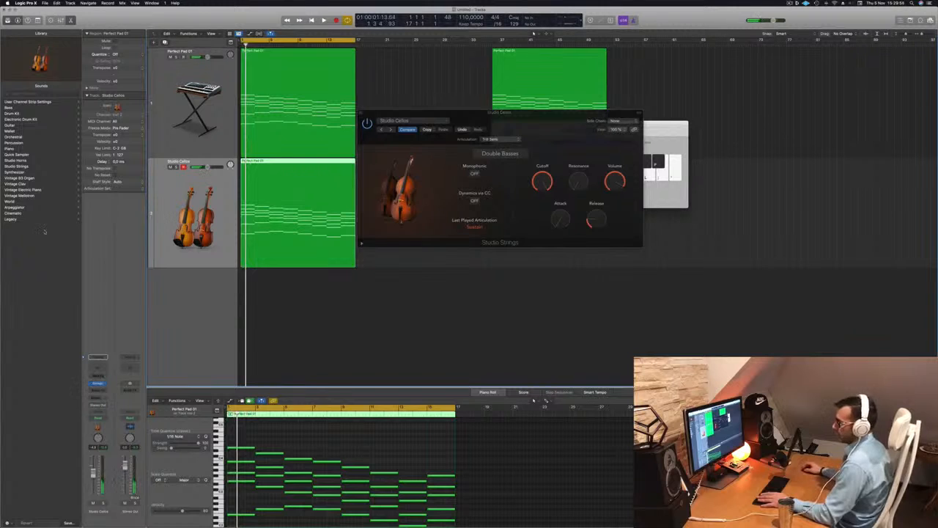
pyautogui.click(12, 218)
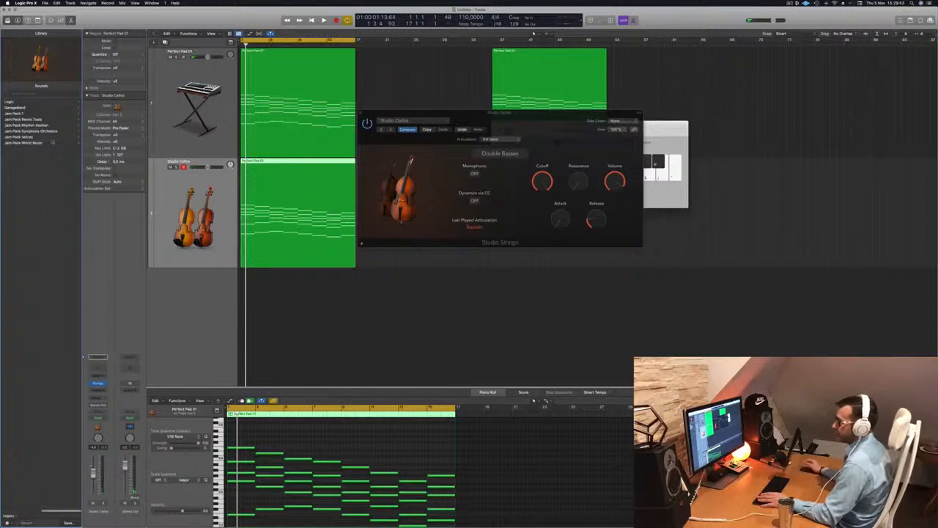
pyautogui.click(13, 102)
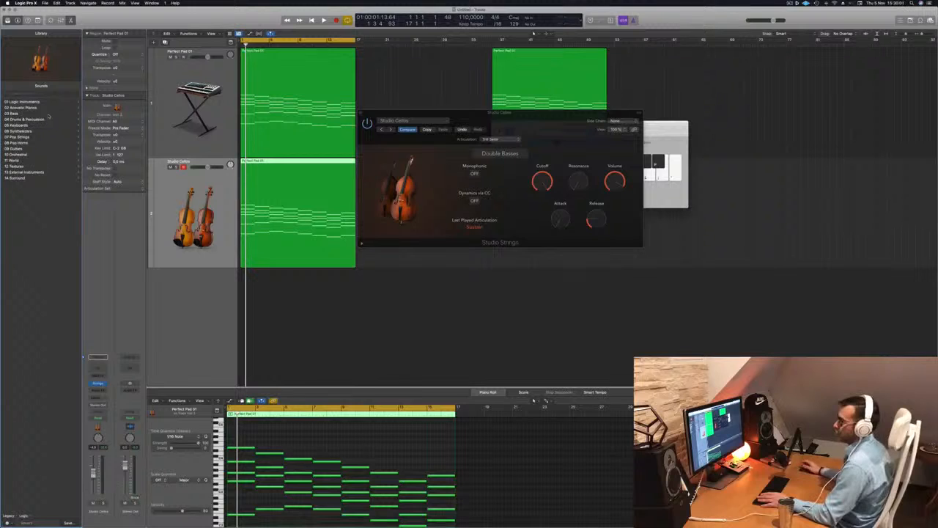
pyautogui.click(22, 155)
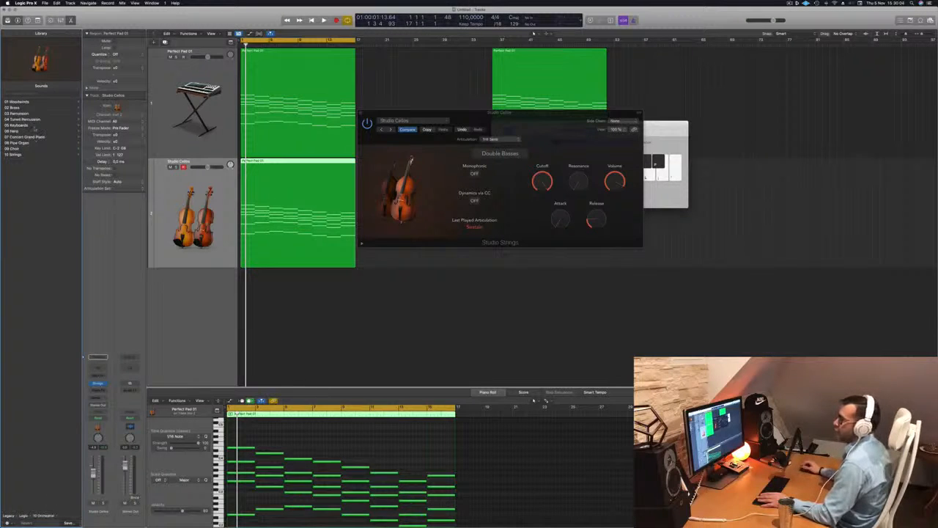
pyautogui.click(14, 155)
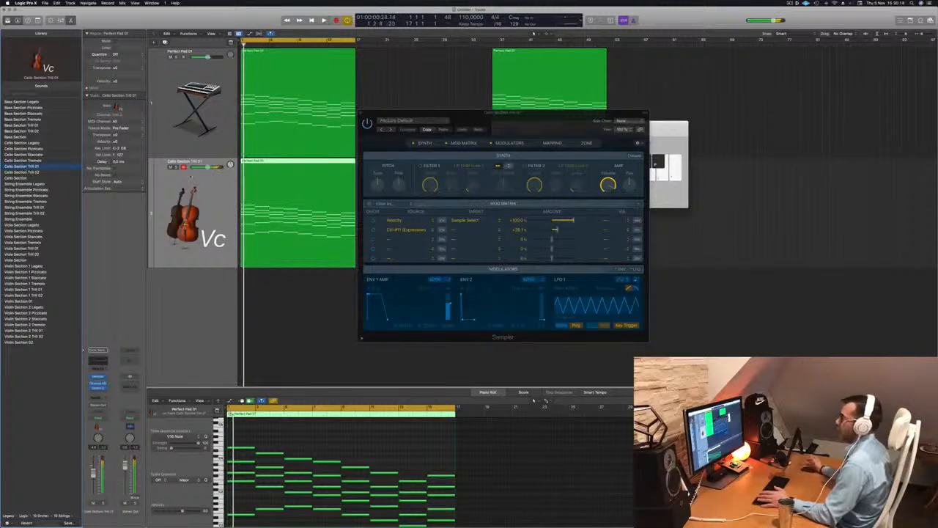
# Play back the Cello Section Trill 01 patch and move its Sampler window.
pyautogui.press('Return')
pyautogui.moveTo(535, 113); pyautogui.dragTo(514, 77)
pyautogui.press('space')
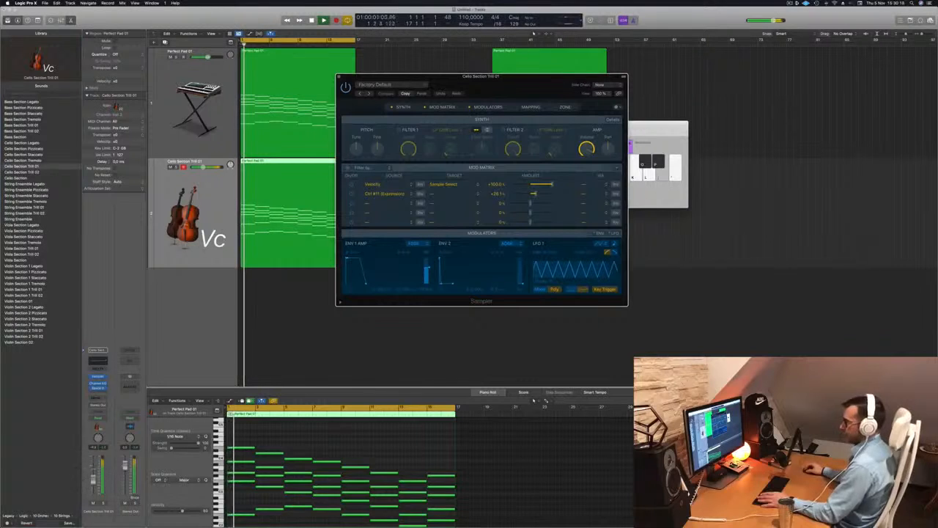
# Audition the Cello Section Trill 02 and Cello Section patches on the string track.
pyautogui.click(16, 166)
pyautogui.press('Return')
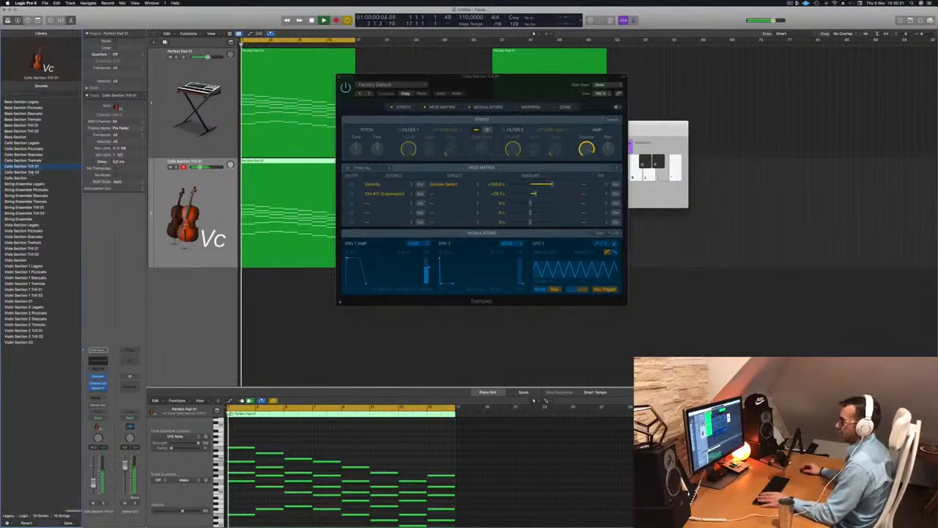
pyautogui.click(15, 179)
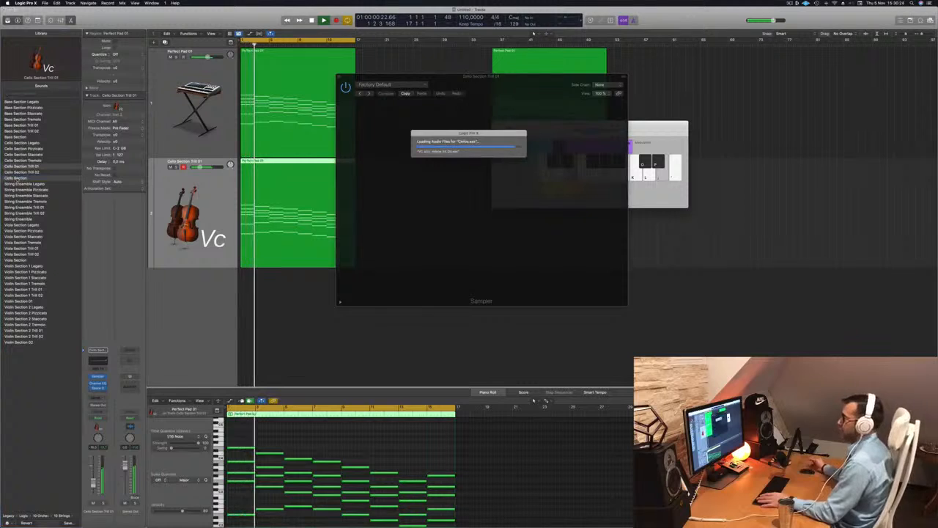
pyautogui.moveTo(515, 80); pyautogui.dragTo(535, 72)
pyautogui.press('space')
pyautogui.press('space')
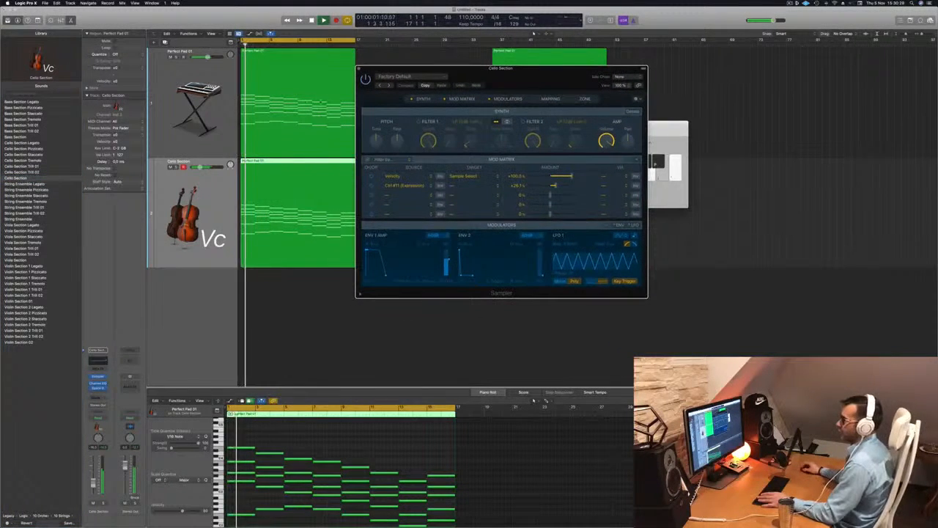
pyautogui.press('space')
pyautogui.press('space')
# Load the Bass Section Staccato patch onto the track and move its Sampler window.
pyautogui.click(21, 126)
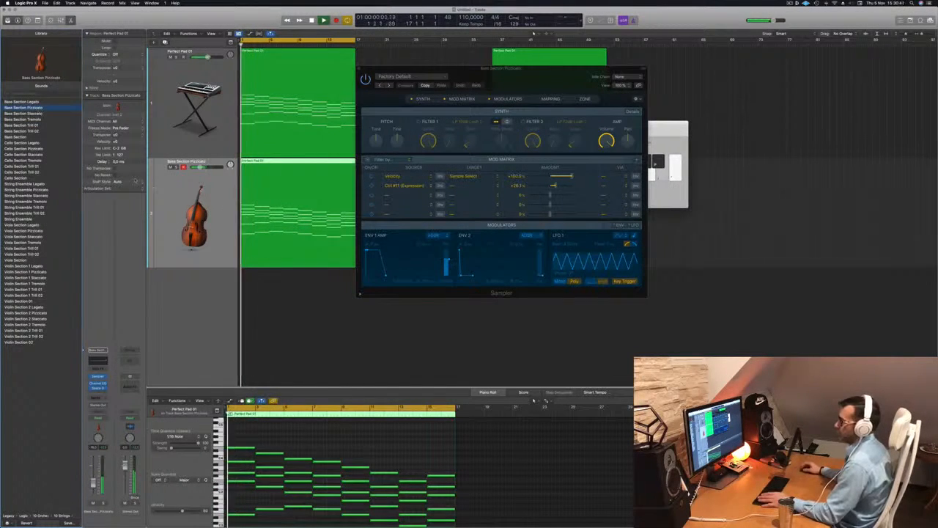
pyautogui.click(34, 113)
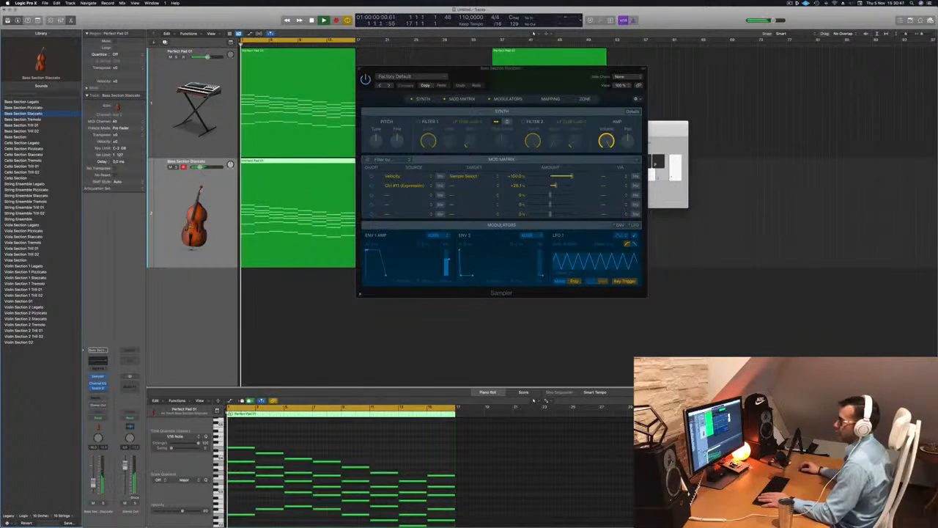
pyautogui.moveTo(448, 69); pyautogui.dragTo(482, 69)
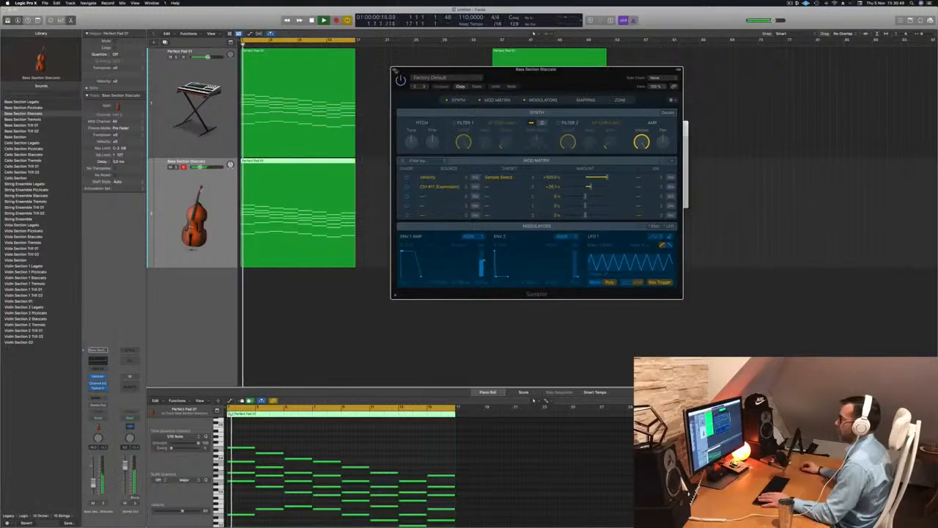
# Insert an Arpeggiator MIDI effect on the bass track and play notes through it with musical typing.
pyautogui.click(393, 69)
pyautogui.press('d')
pyautogui.press('d')
pyautogui.press('d')
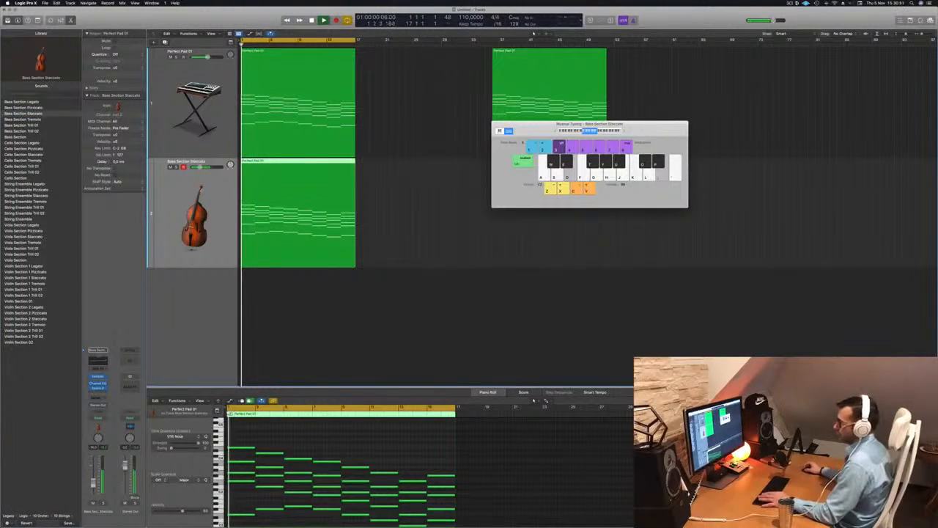
pyautogui.click(102, 369)
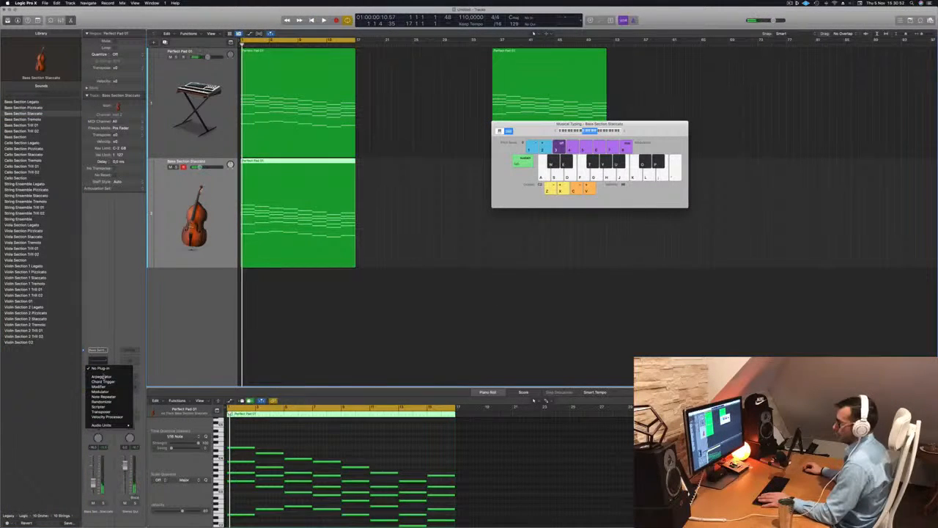
pyautogui.click(103, 376)
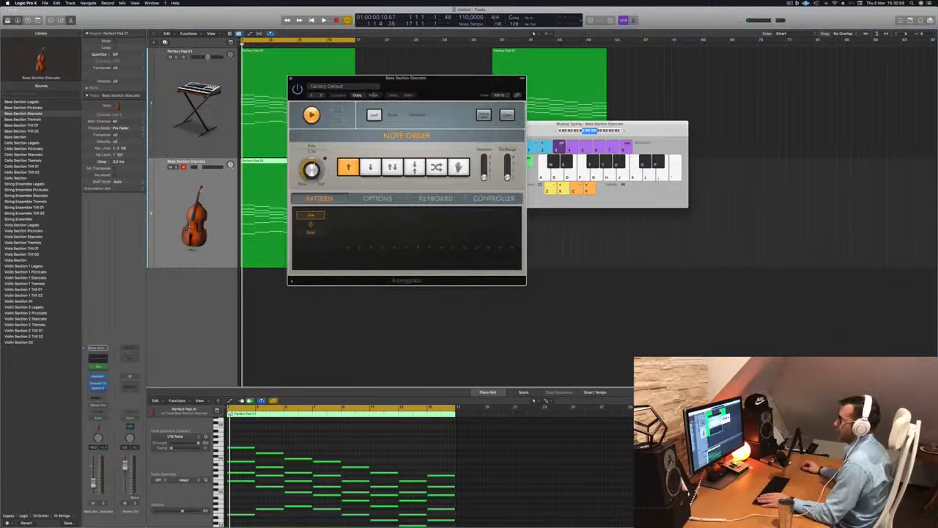
pyautogui.moveTo(400, 88); pyautogui.dragTo(490, 90)
pyautogui.press('d')
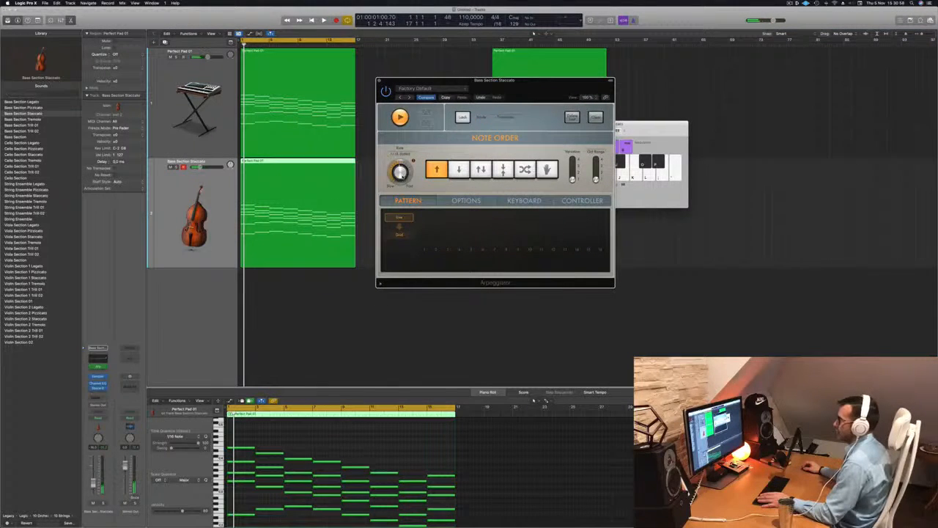
pyautogui.press('d')
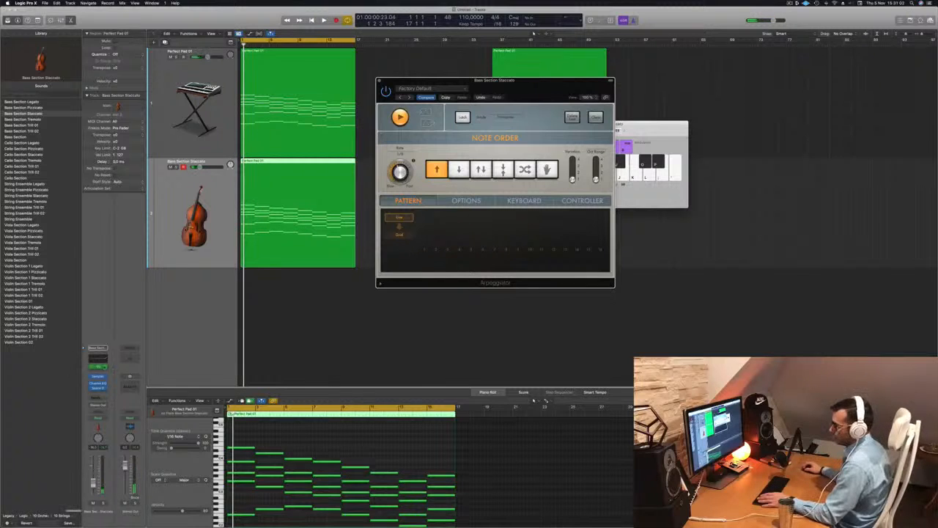
# Replace the Arpeggiator with Note Repeater, raise its Repeats knob and play the region back.
pyautogui.click(97, 366)
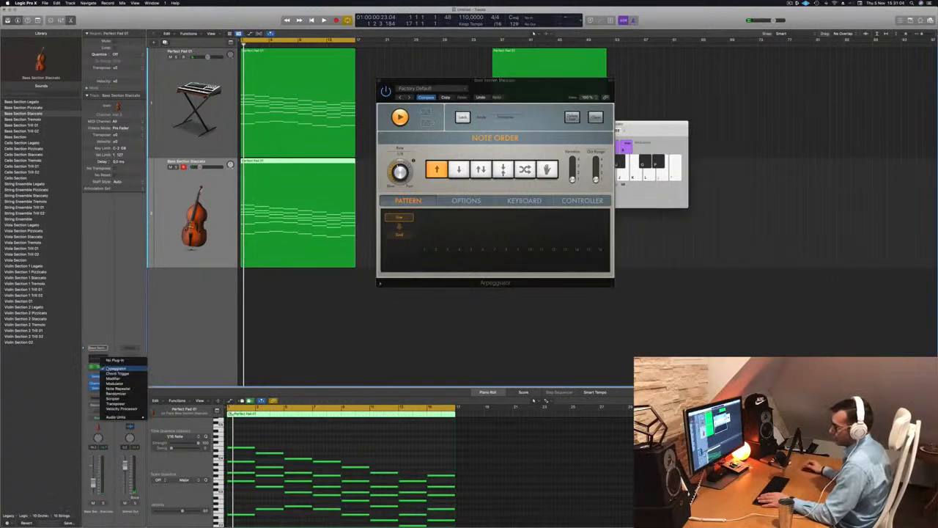
pyautogui.click(117, 388)
pyautogui.press('space')
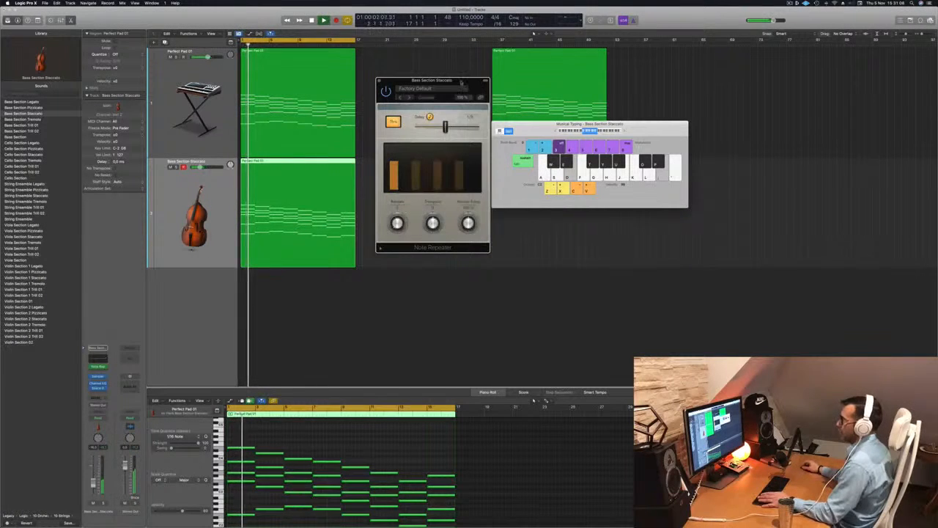
pyautogui.moveTo(456, 83); pyautogui.dragTo(511, 97)
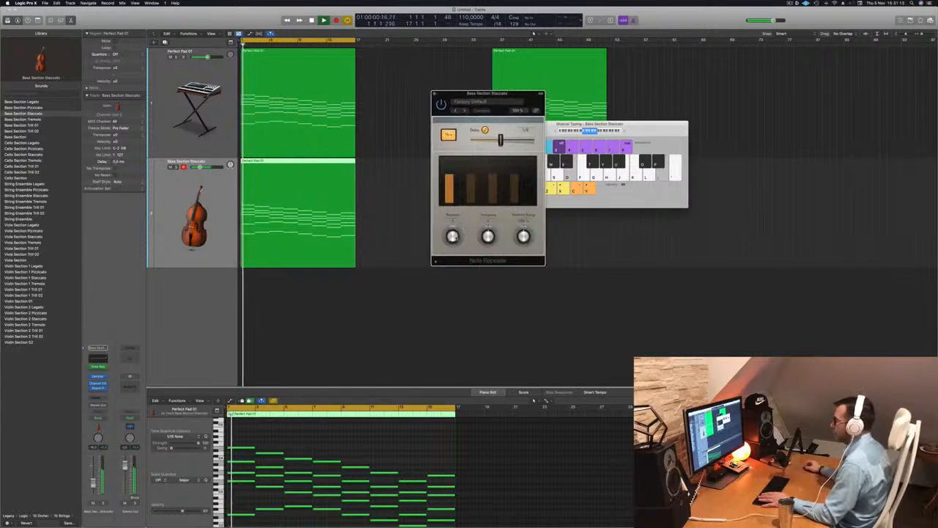
pyautogui.moveTo(453, 237); pyautogui.dragTo(456, 226)
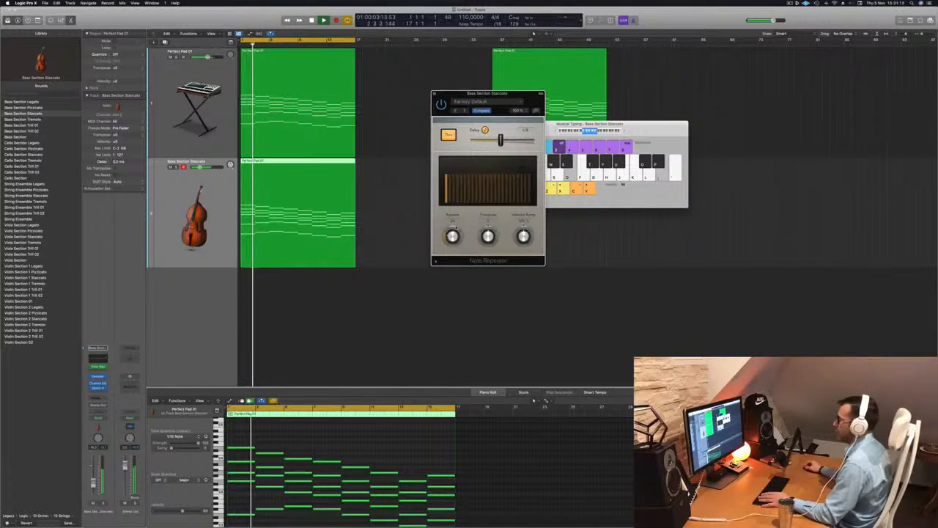
pyautogui.press('Return')
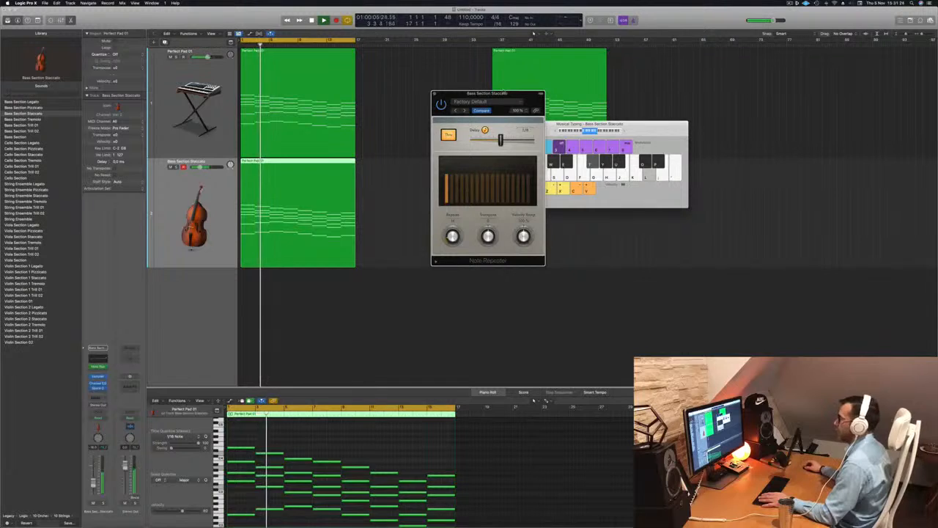
# Adjust the Note Repeater delay slider, play it back and close the plug-in window.
pyautogui.moveTo(506, 92); pyautogui.dragTo(650, 63)
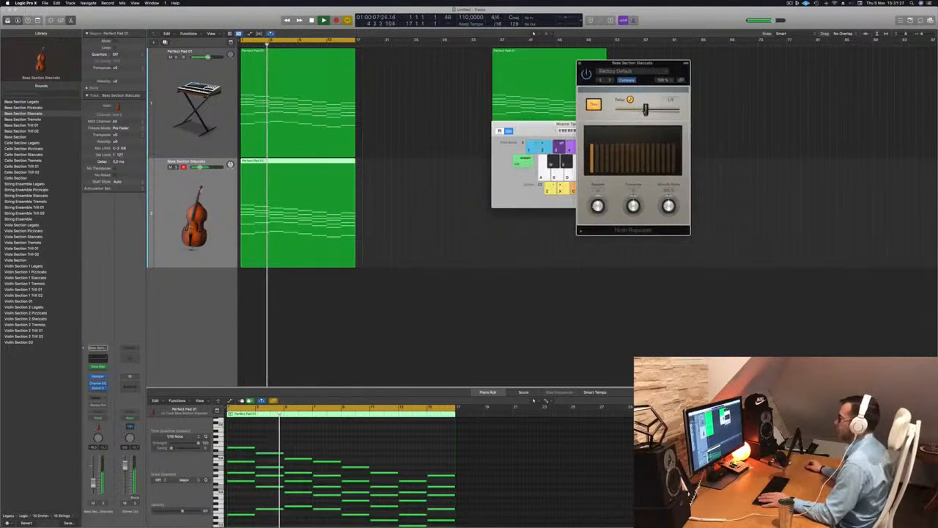
pyautogui.moveTo(645, 109)
pyautogui.mouseDown()
pyautogui.moveTo(635, 109)
pyautogui.moveTo(646, 109)
pyautogui.mouseUp()
pyautogui.press('Return')
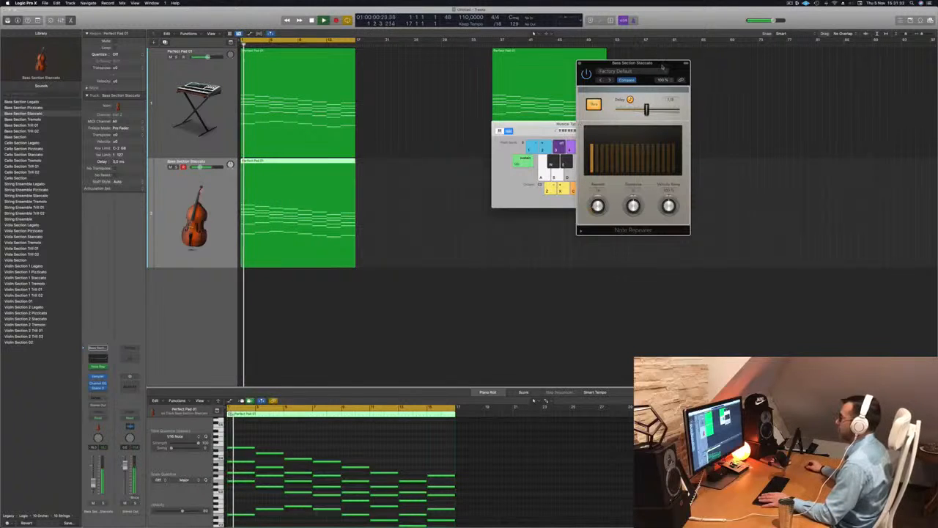
pyautogui.moveTo(662, 66); pyautogui.dragTo(653, 66)
pyautogui.click(572, 64)
pyautogui.moveTo(579, 125); pyautogui.dragTo(681, 82)
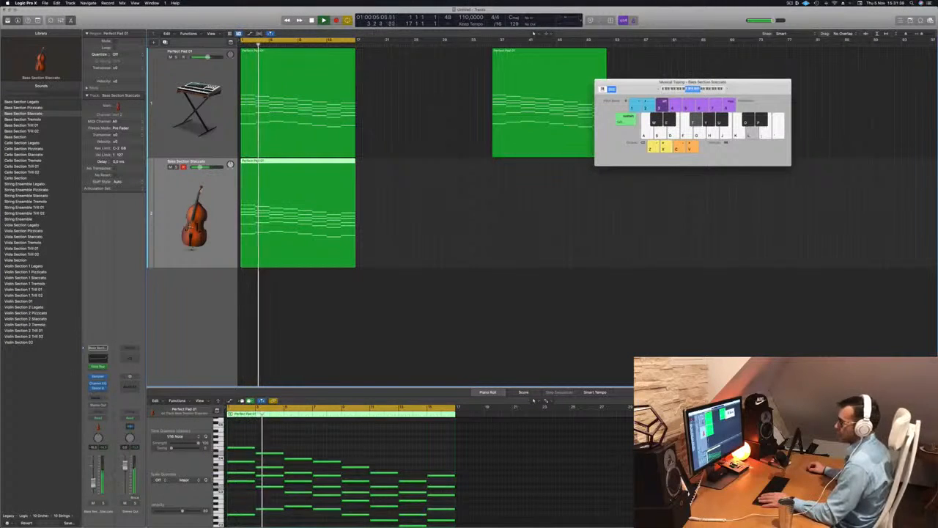
pyautogui.press('Return')
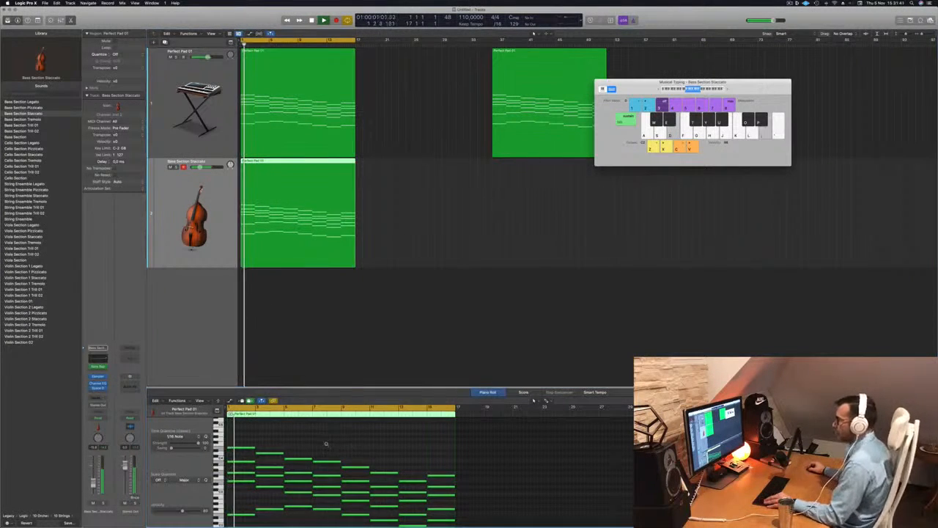
# Delete the lower notes of the bass region in the piano roll and play it back.
pyautogui.scroll(-2, 328, 443)
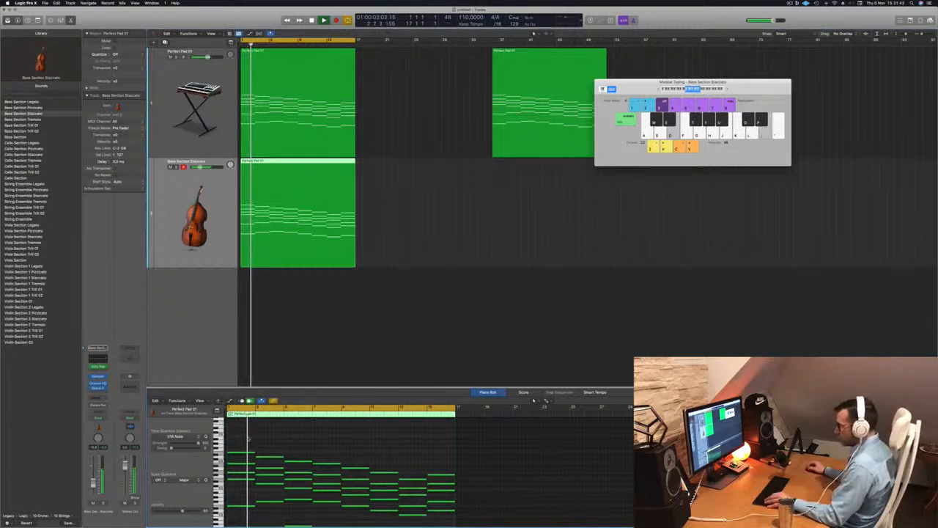
pyautogui.press('Return')
pyautogui.scroll(-3, 326, 469)
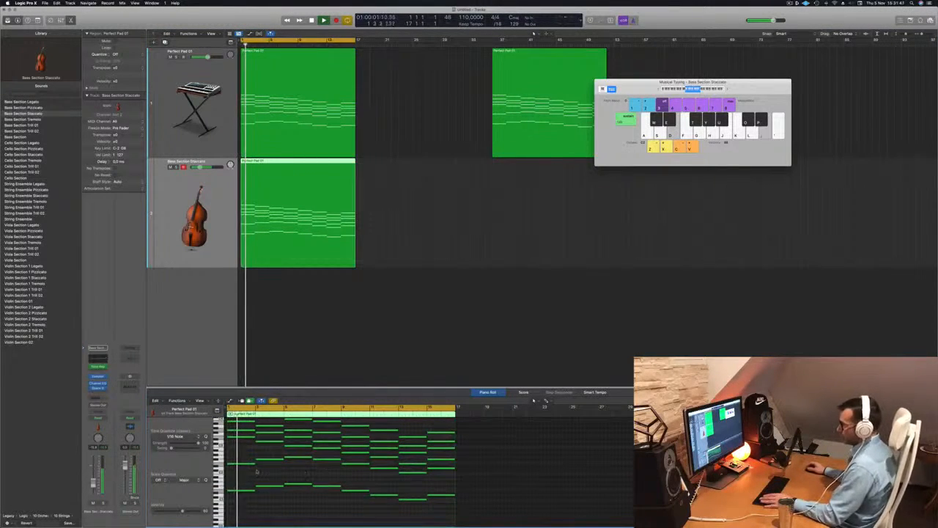
pyautogui.moveTo(251, 473); pyautogui.dragTo(436, 506)
pyautogui.press('Delete')
pyautogui.press('Return')
# Restore the deleted notes in the bass region and play it back.
pyautogui.scroll(2, 386, 501)
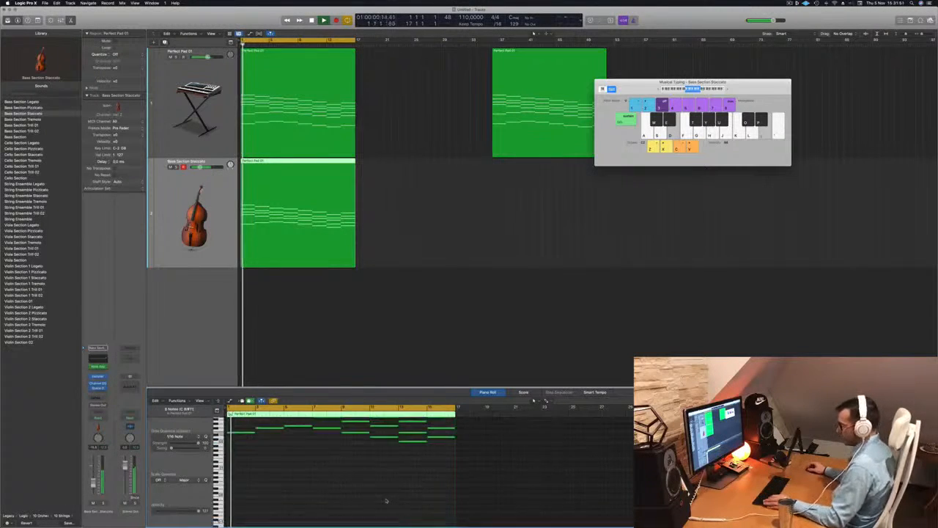
pyautogui.scroll(1, 386, 501)
pyautogui.press('super+a')
pyautogui.scroll(2, 368, 497)
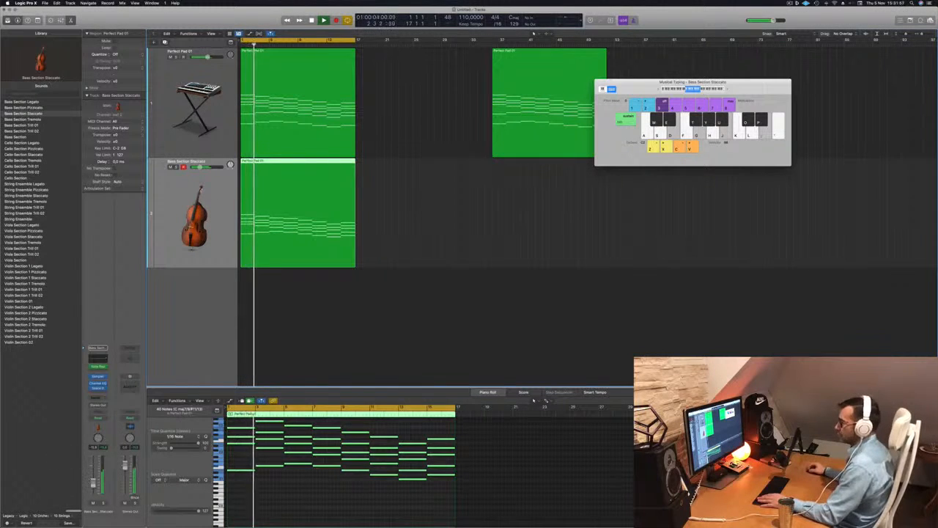
pyautogui.press('Return')
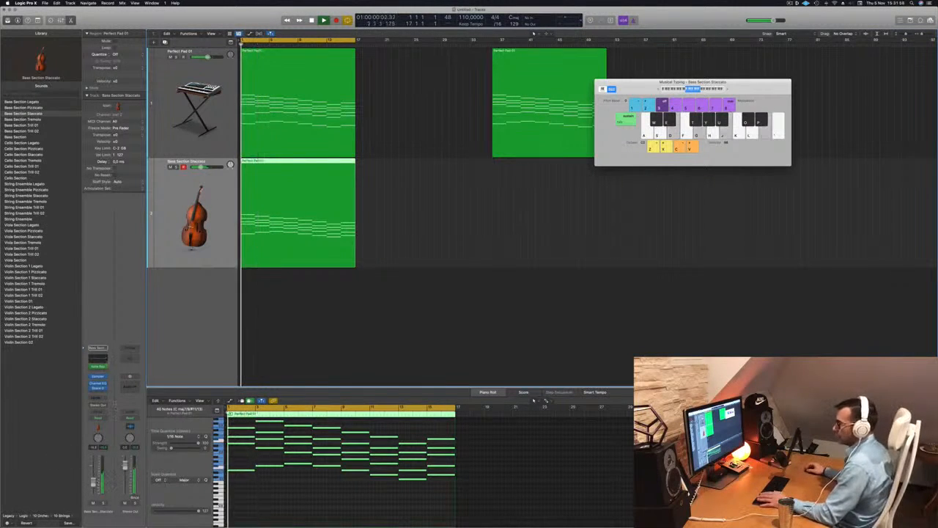
# Open the bass track's Sampler instrument and view its Mapping and Modulators sections.
pyautogui.click(97, 379)
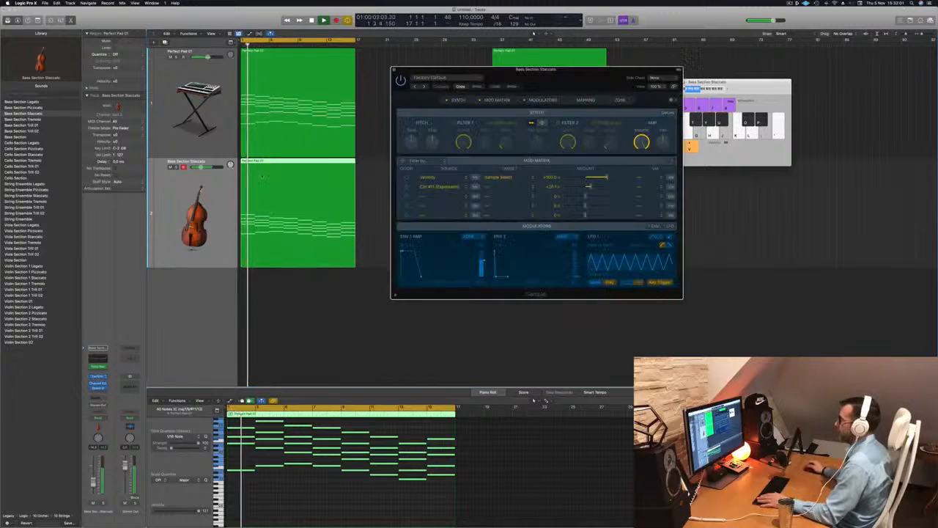
pyautogui.moveTo(575, 76); pyautogui.dragTo(512, 83)
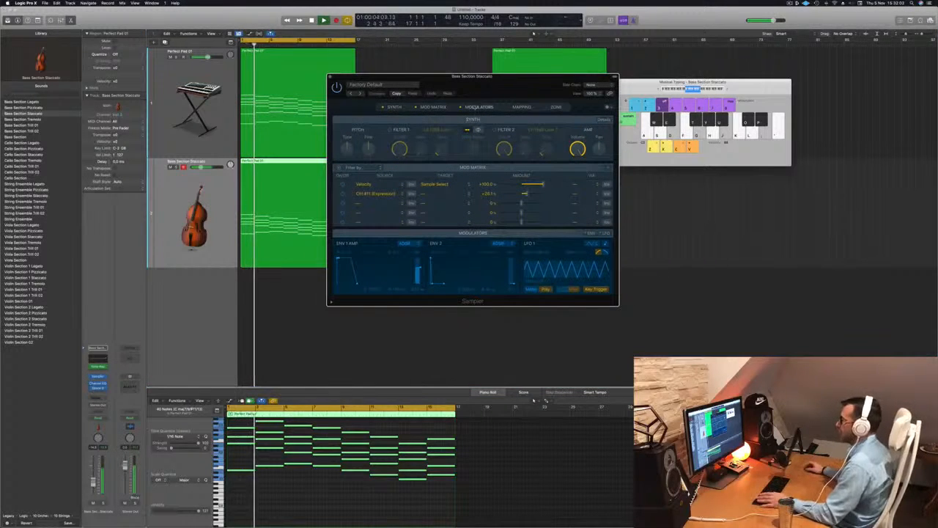
pyautogui.click(521, 107)
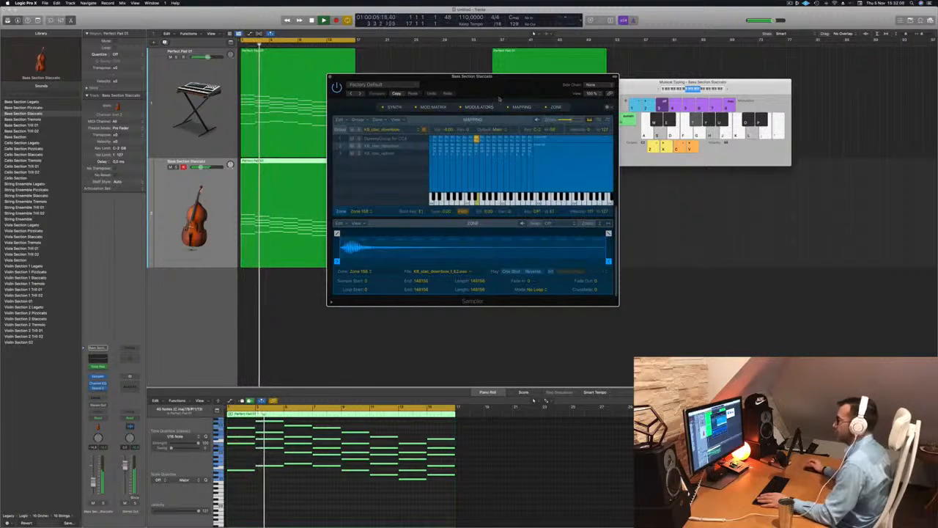
pyautogui.click(478, 107)
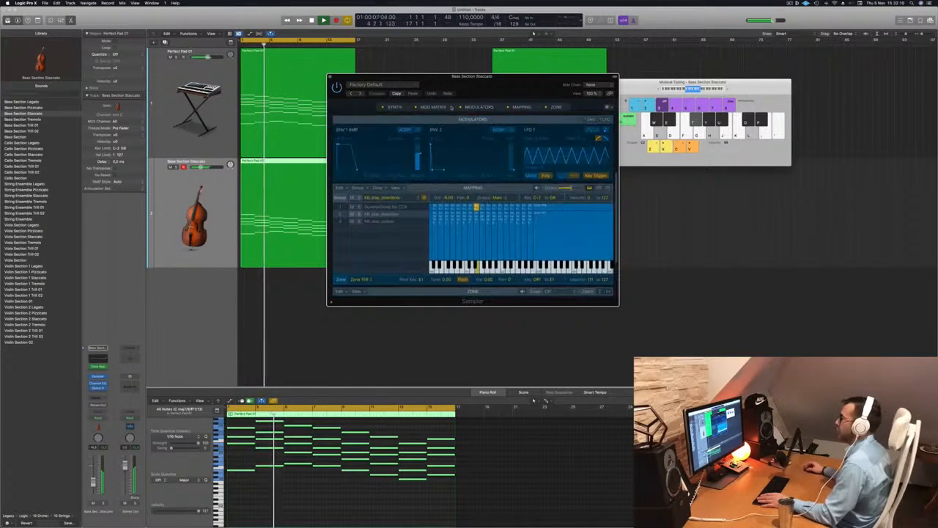
# View the Sampler's Mod Matrix and Synth sections for the bass track.
pyautogui.click(433, 107)
pyautogui.click(397, 107)
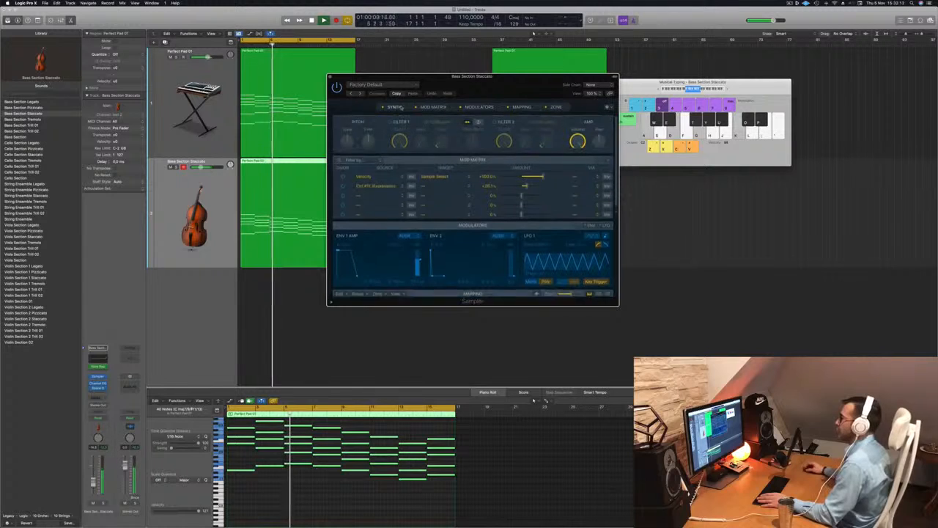
pyautogui.moveTo(511, 91); pyautogui.dragTo(499, 90)
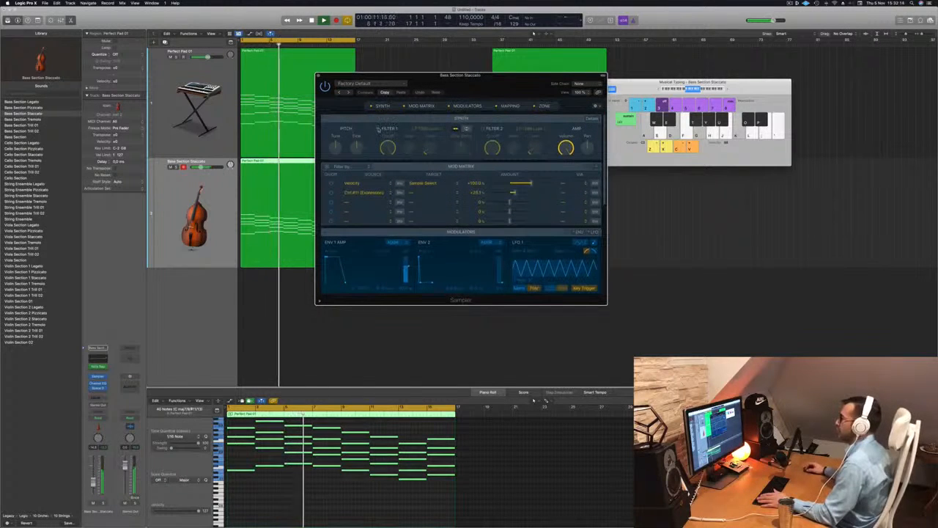
# Enable Filter 1 in the Sampler, raise its cutoff, and play the part back.
pyautogui.click(378, 129)
pyautogui.moveTo(387, 149); pyautogui.dragTo(427, 135)
pyautogui.press('space')
pyautogui.press('space')
pyautogui.press('space')
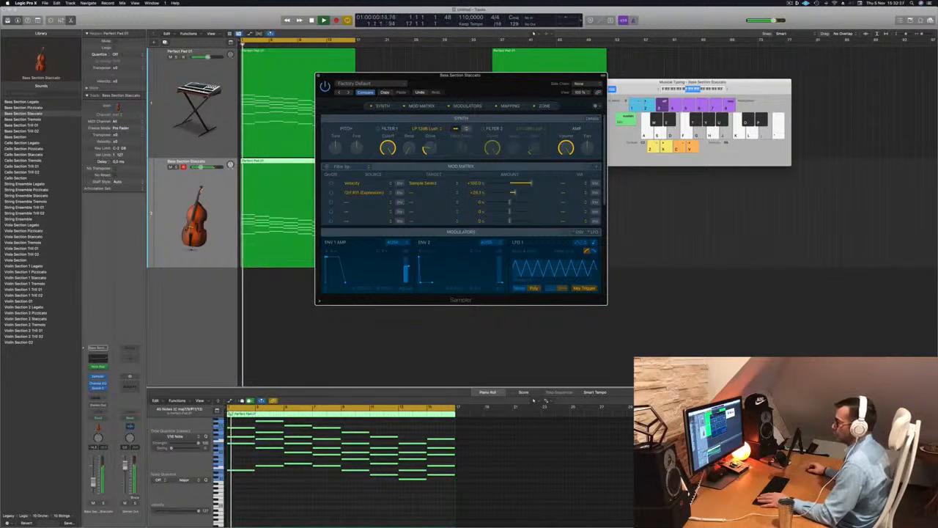
# Nudge the bass track's volume fader, close the Sampler window, and return to the start.
pyautogui.moveTo(93, 484); pyautogui.dragTo(93, 487)
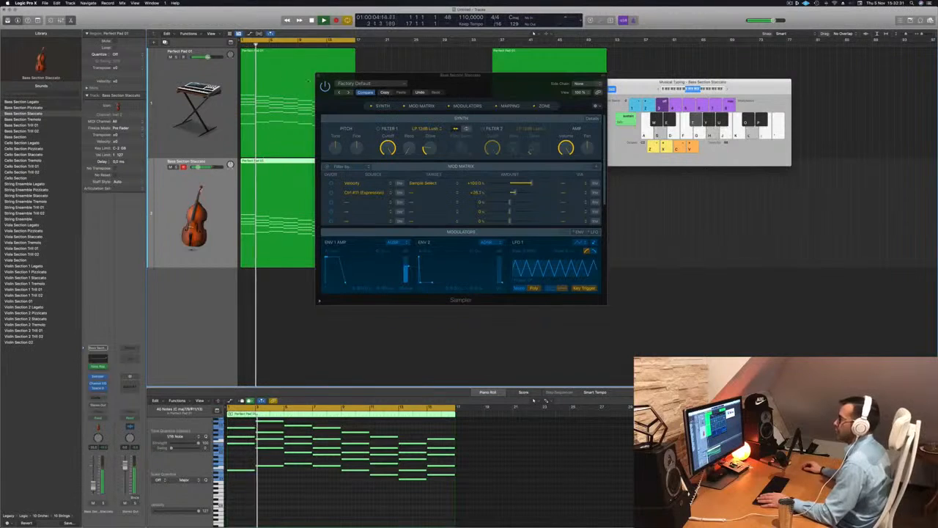
pyautogui.click(320, 76)
pyautogui.press('super+Left')
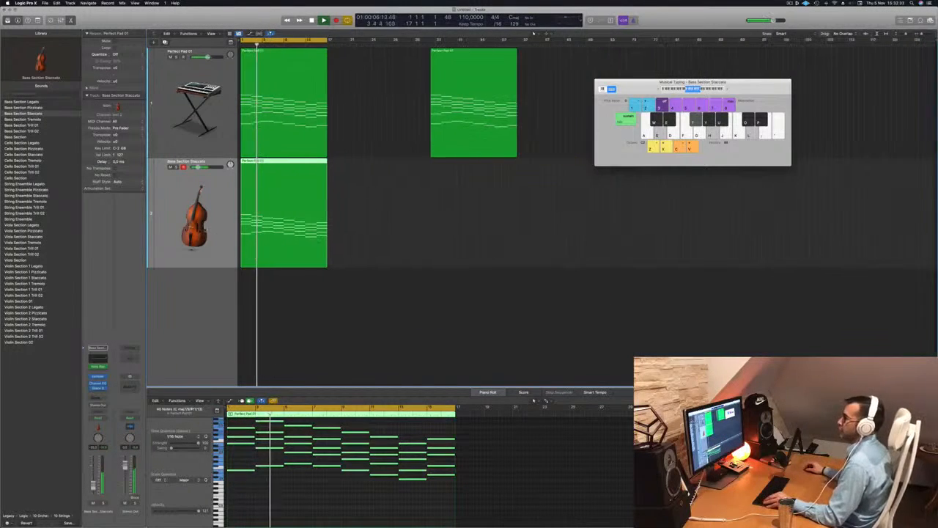
pyautogui.press('super+Up')
pyautogui.scroll(-3, 206, 228)
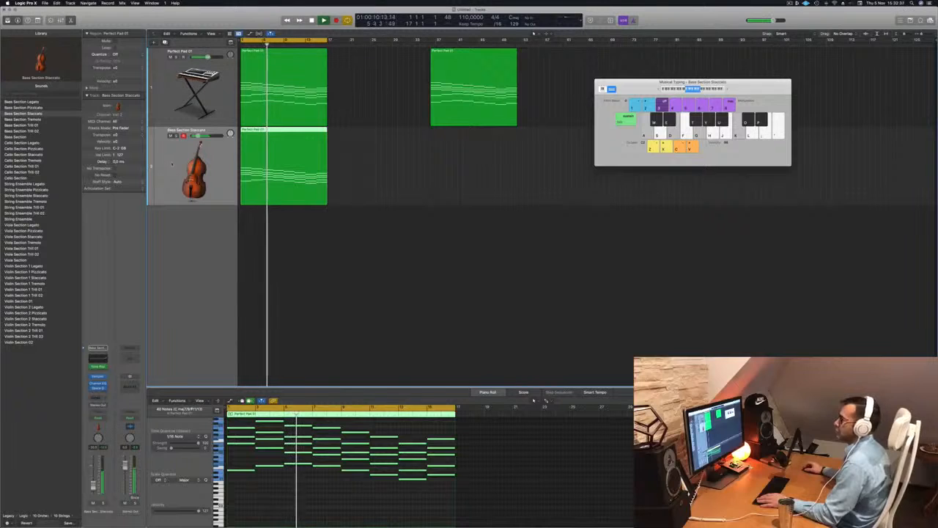
pyautogui.press('Return')
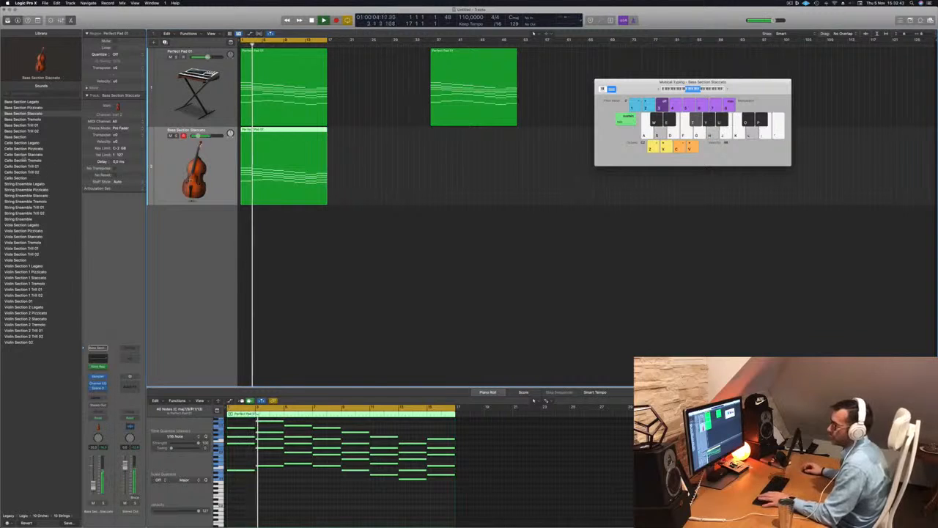
# Load the Cello Section Staccato patch onto the bass track and play it.
pyautogui.click(16, 154)
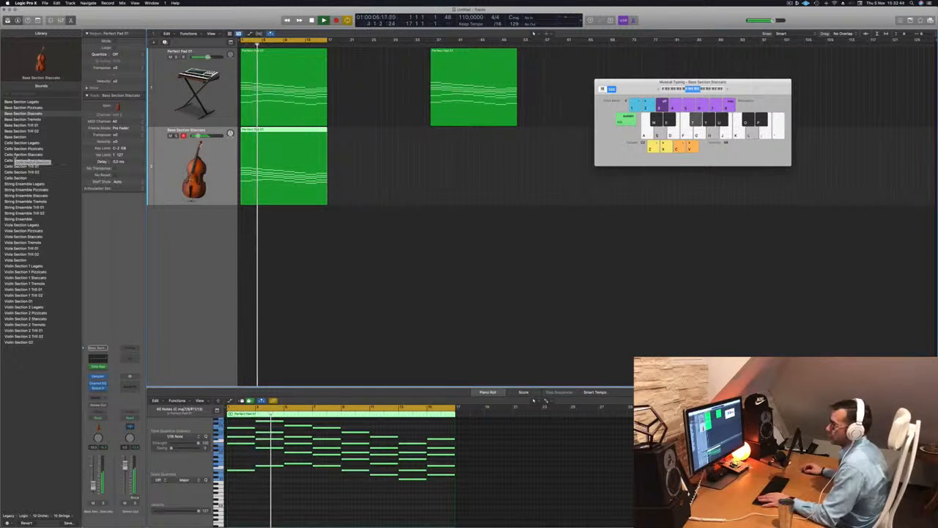
pyautogui.press('space')
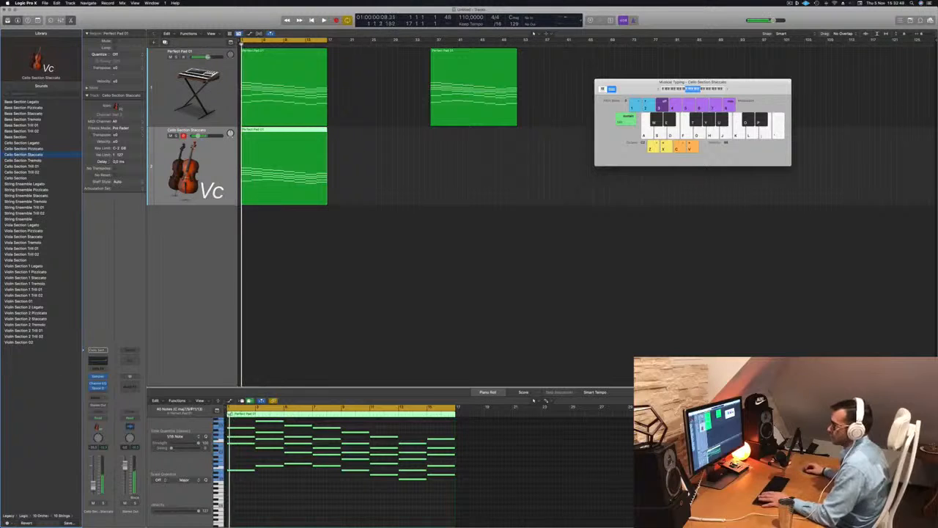
# Insert a Note Repeater MIDI effect on the cello track, adjust its repeats, delay and sync, then close it.
pyautogui.click(98, 363)
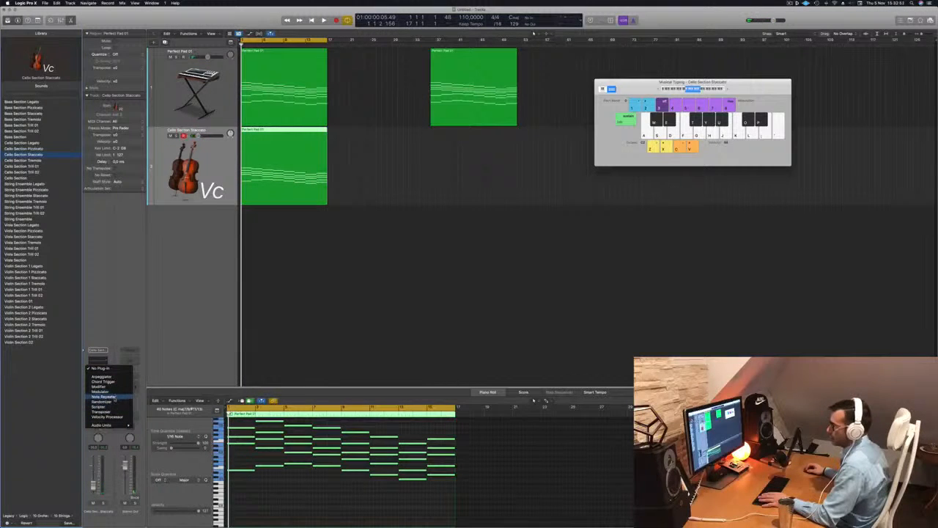
pyautogui.click(109, 397)
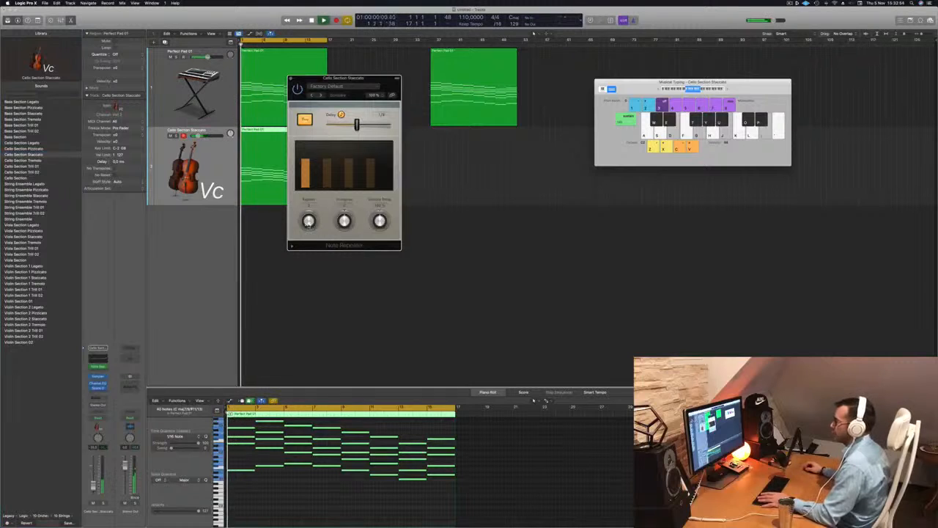
pyautogui.moveTo(309, 223); pyautogui.dragTo(309, 219)
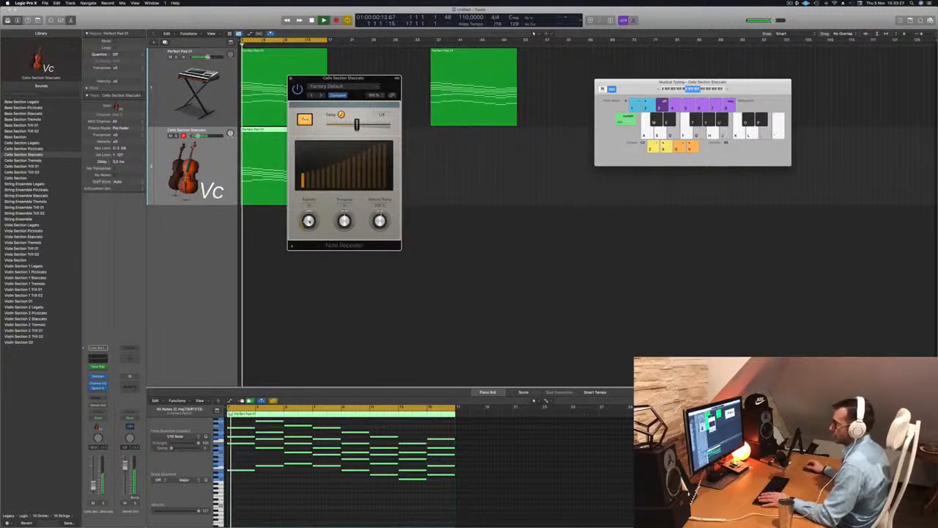
pyautogui.moveTo(367, 78); pyautogui.dragTo(559, 75)
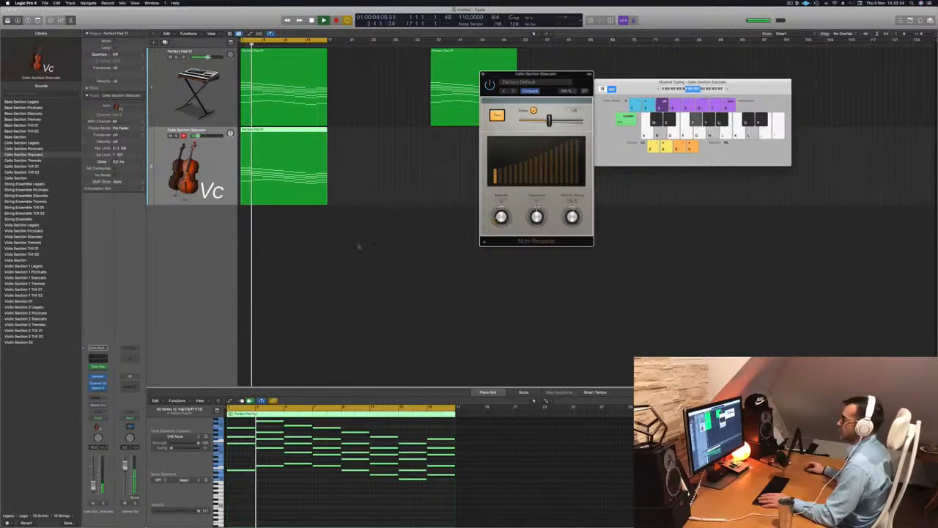
pyautogui.scroll(10, 325, 479)
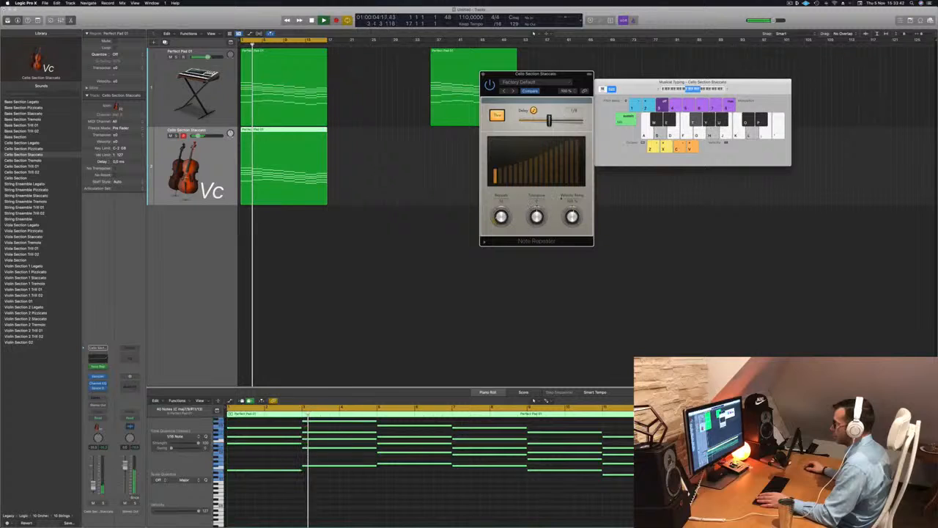
pyautogui.click(534, 111)
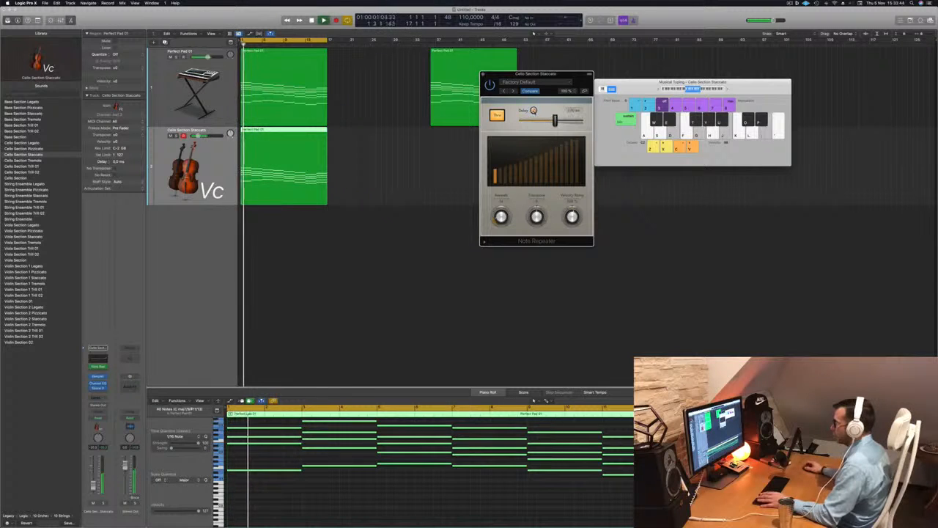
pyautogui.click(533, 111)
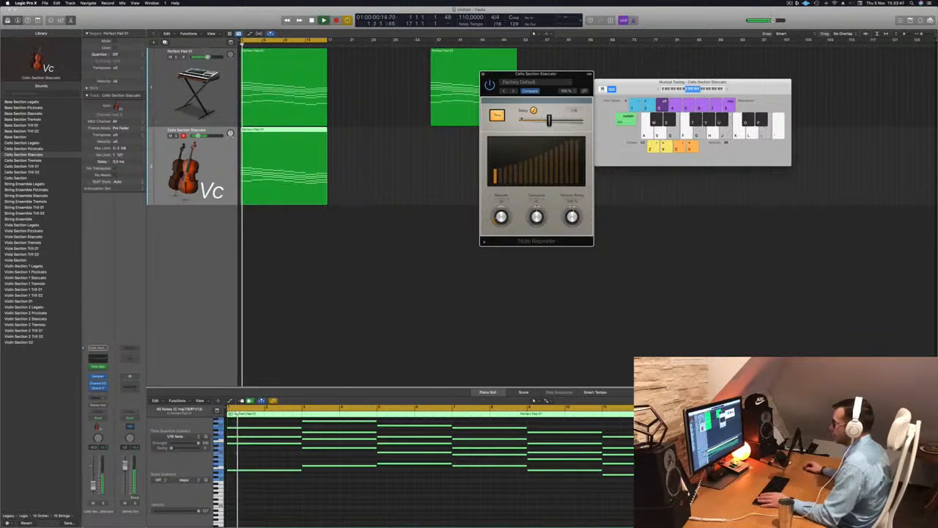
pyautogui.click(497, 115)
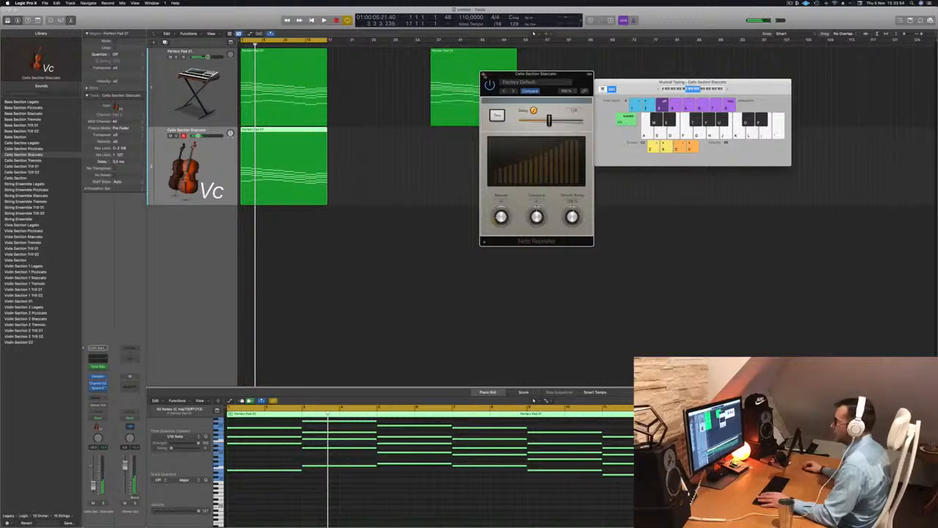
pyautogui.click(484, 75)
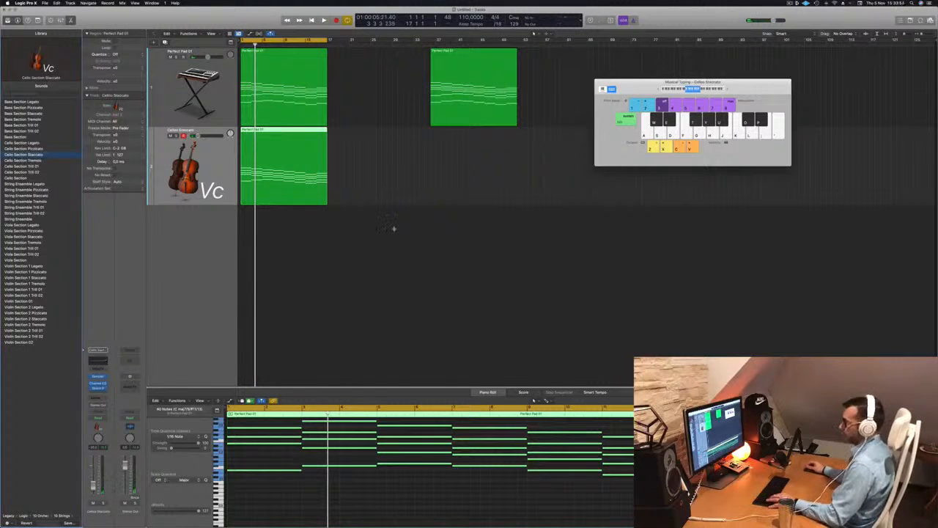
# Undo the last two changes to restore the Basses Staccato track and play it.
pyautogui.press('super+z')
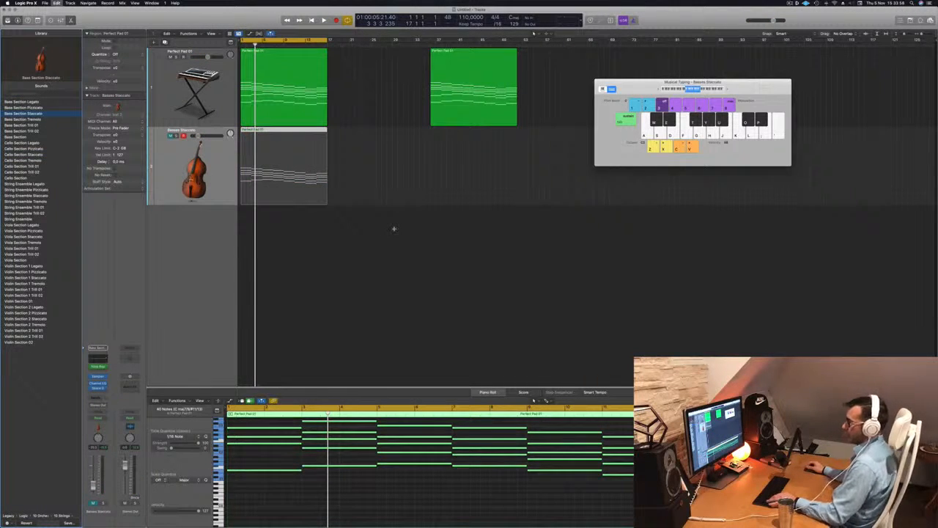
pyautogui.press('super+z')
pyautogui.press('space')
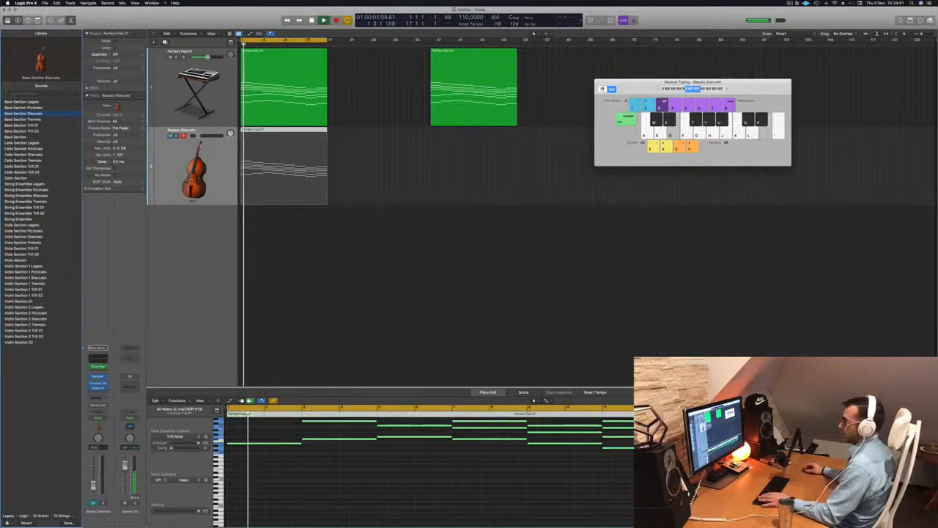
# Unmute the bass track and play the arrangement back.
pyautogui.click(171, 136)
pyautogui.press('space')
pyautogui.press('space')
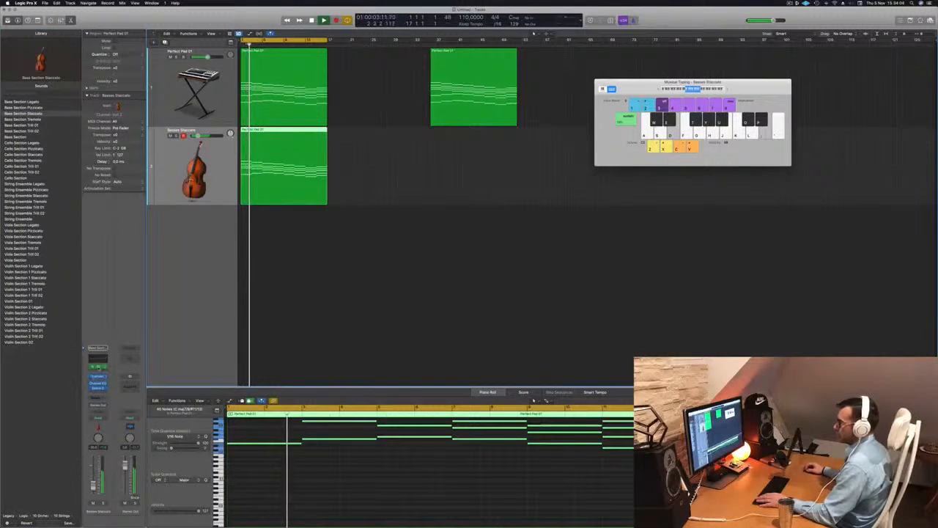
# Open the bass track's Note Repeater, audition it during playback, and close the plug-in window.
pyautogui.click(98, 367)
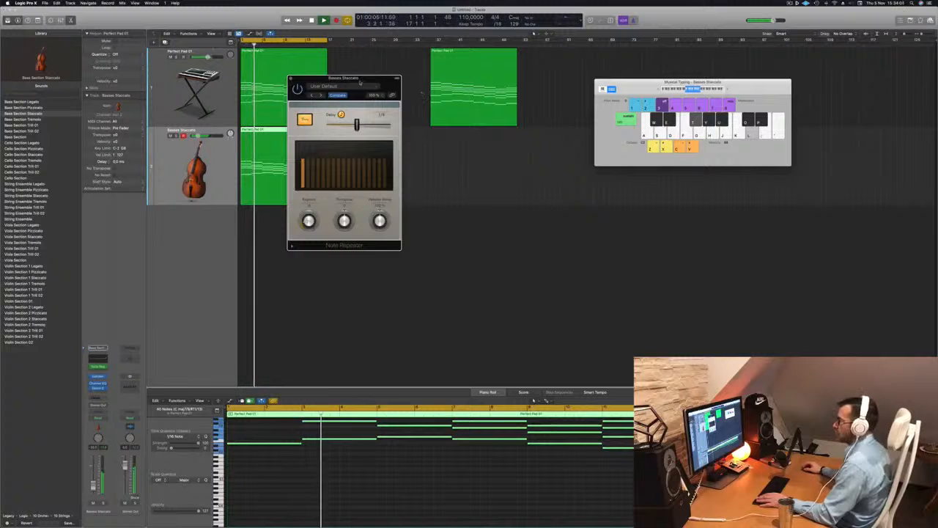
pyautogui.moveTo(360, 82); pyautogui.dragTo(422, 97)
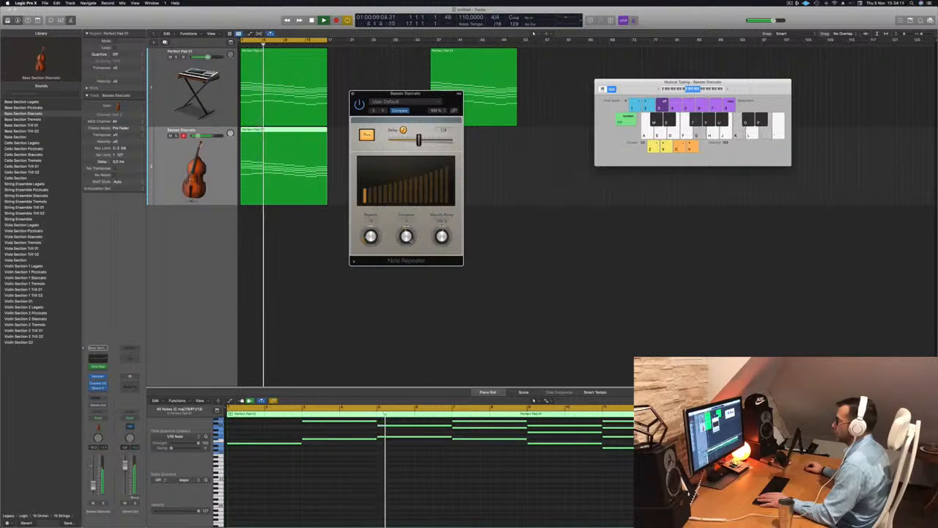
pyautogui.press('space')
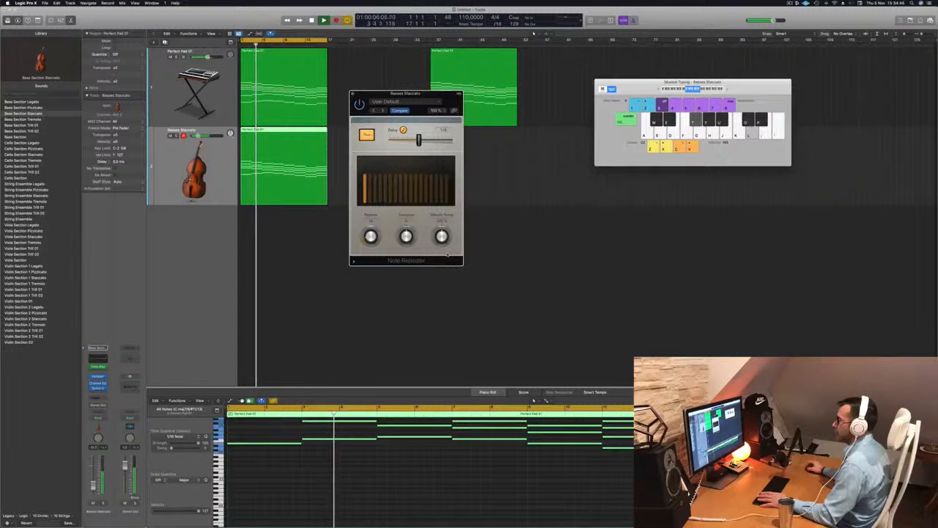
pyautogui.moveTo(377, 96); pyautogui.dragTo(396, 94)
pyautogui.click(370, 92)
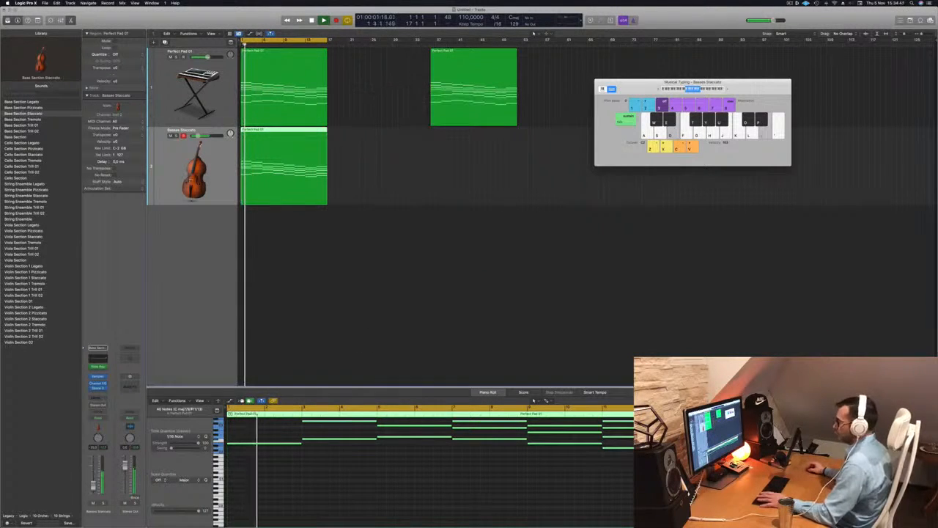
# Transpose all notes of the bass region down one octave and play it from the start.
pyautogui.press('space')
pyautogui.click(377, 493)
pyautogui.scroll(4, 378, 496)
pyautogui.press('super+a')
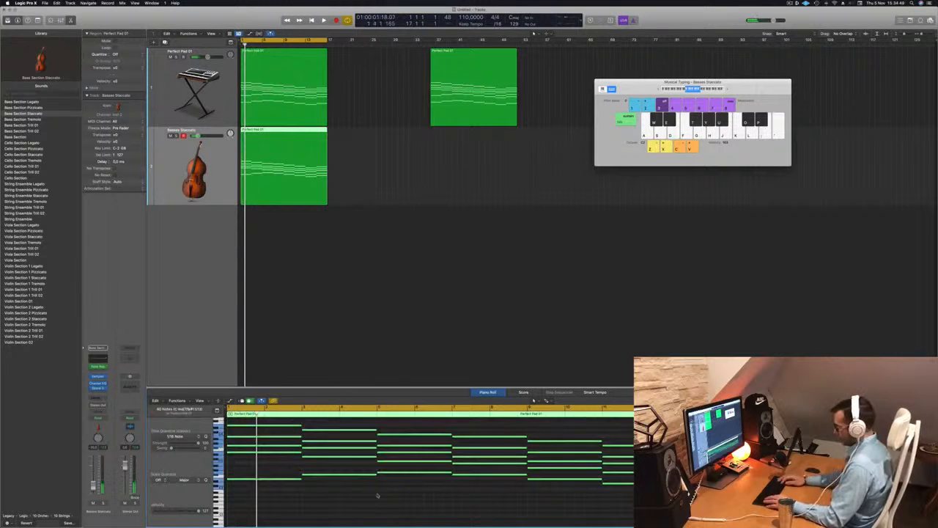
pyautogui.hotkey('alt', 'shift', 'Down')
pyautogui.press('space')
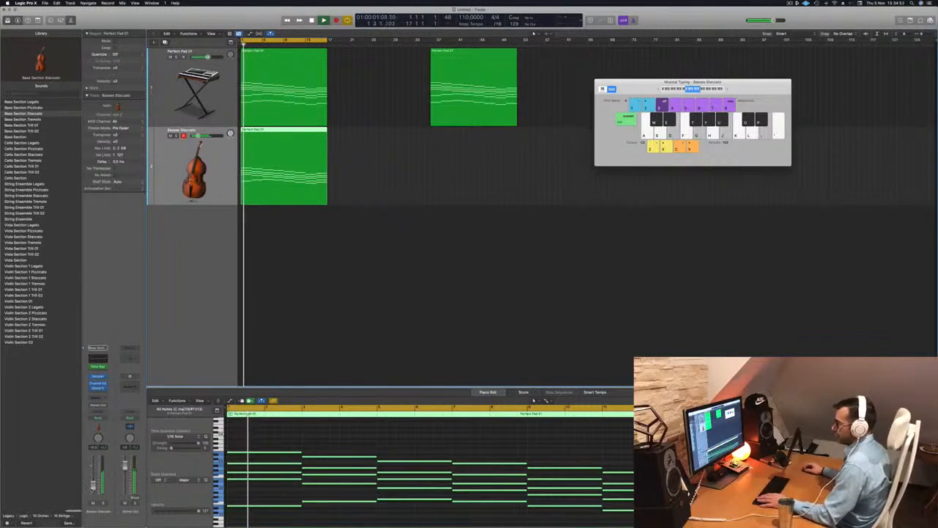
pyautogui.press('Return')
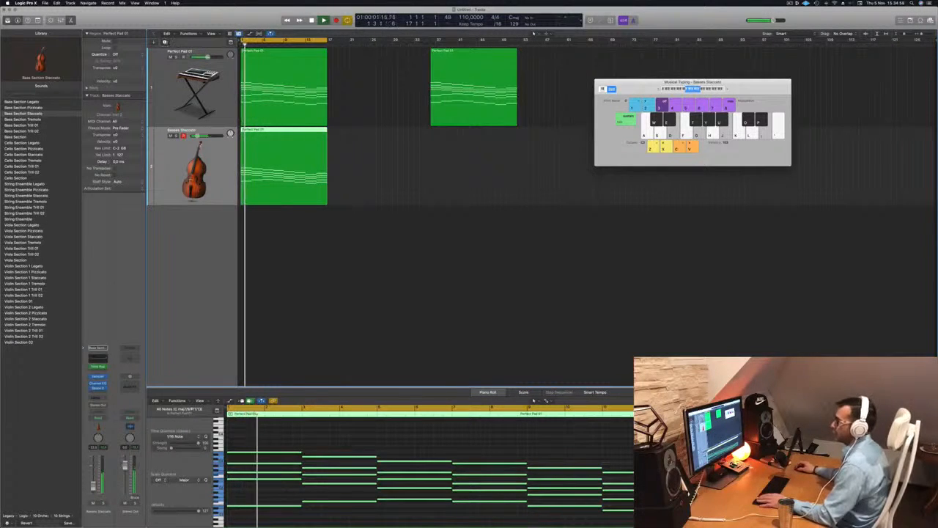
# Duplicate the bass track and copy its region onto the new track below.
pyautogui.press('super+d')
pyautogui.moveTo(283, 157); pyautogui.dragTo(272, 245)
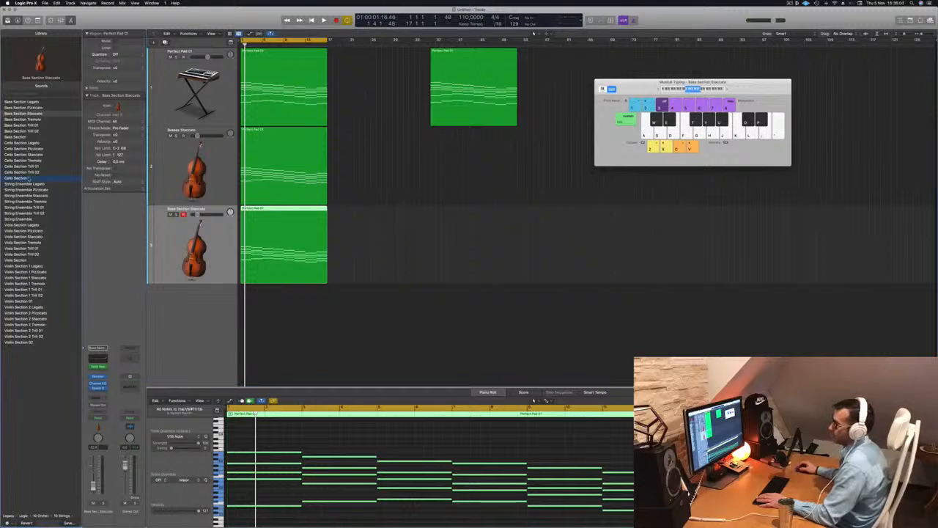
# Load the Cello Section patch onto the new track and play it back.
pyautogui.click(22, 178)
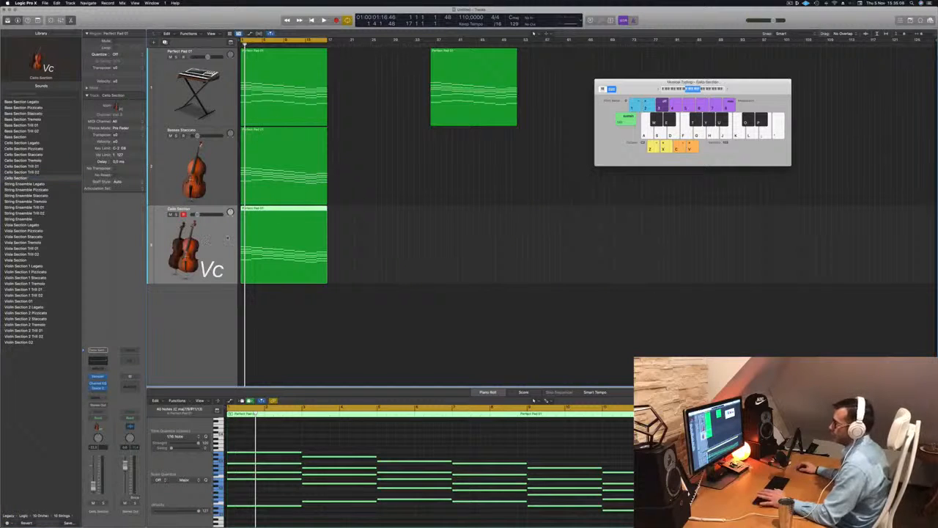
pyautogui.press('Return')
pyautogui.press('space')
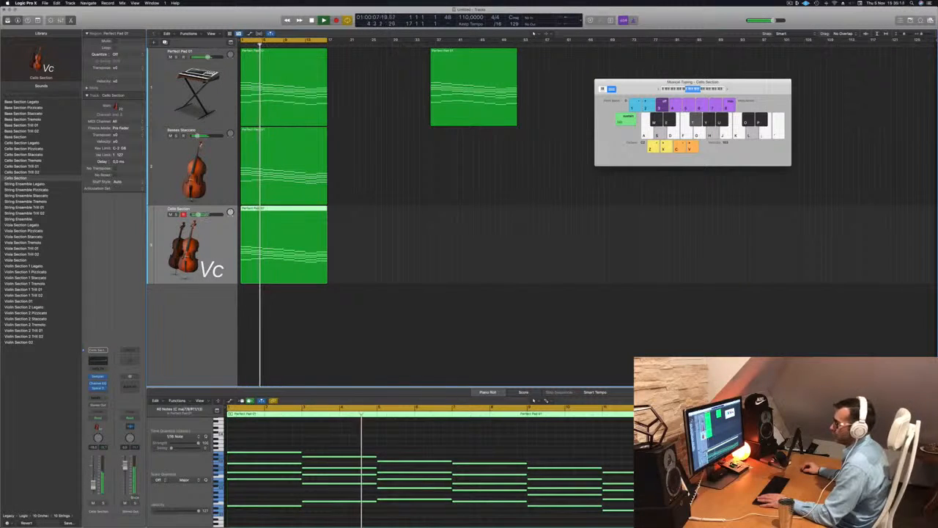
# Transpose all notes of the cello region up one octave and return to the start.
pyautogui.click(363, 433)
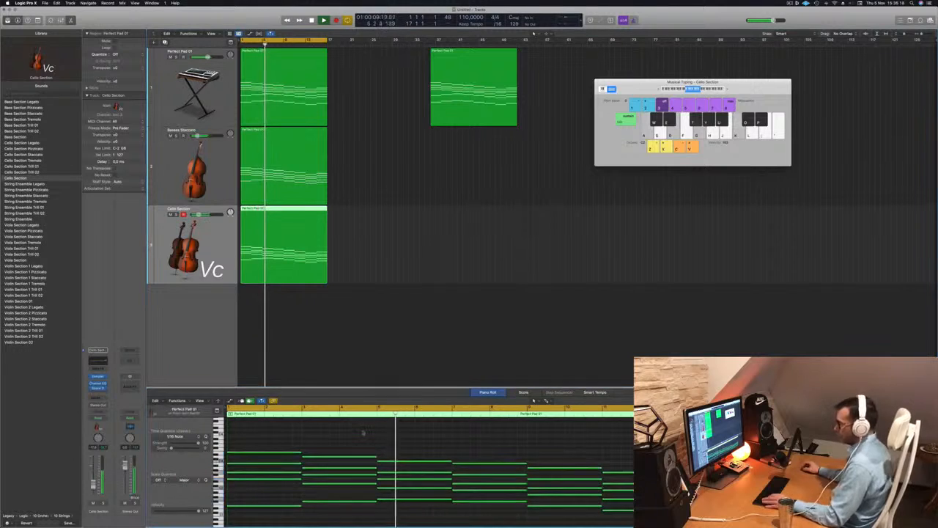
pyautogui.press('super+a')
pyautogui.hotkey('alt', 'shift', 'Up')
pyautogui.press('Return')
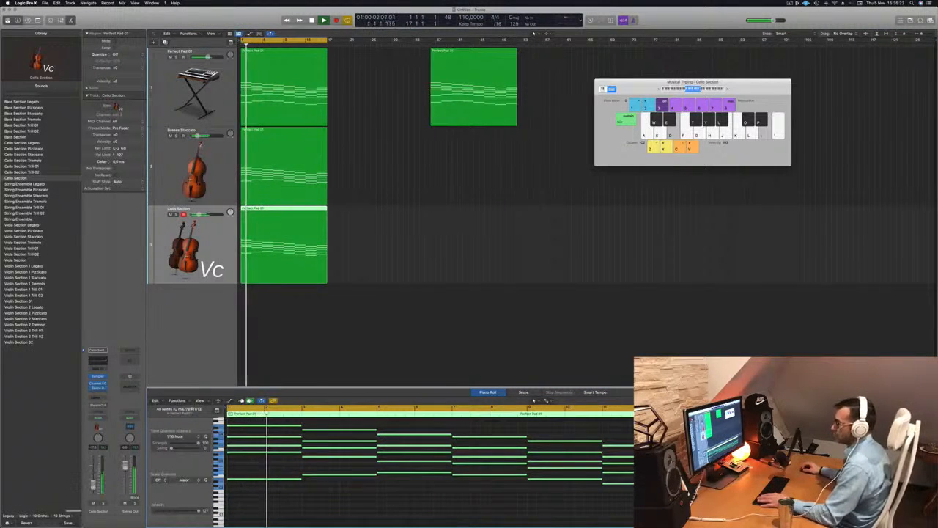
pyautogui.click(416, 310)
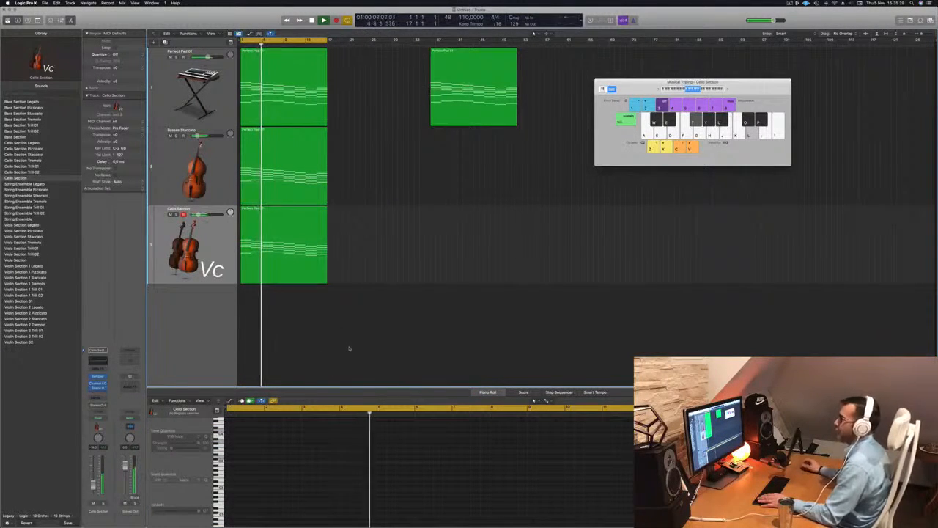
pyautogui.scroll(-1, 316, 175)
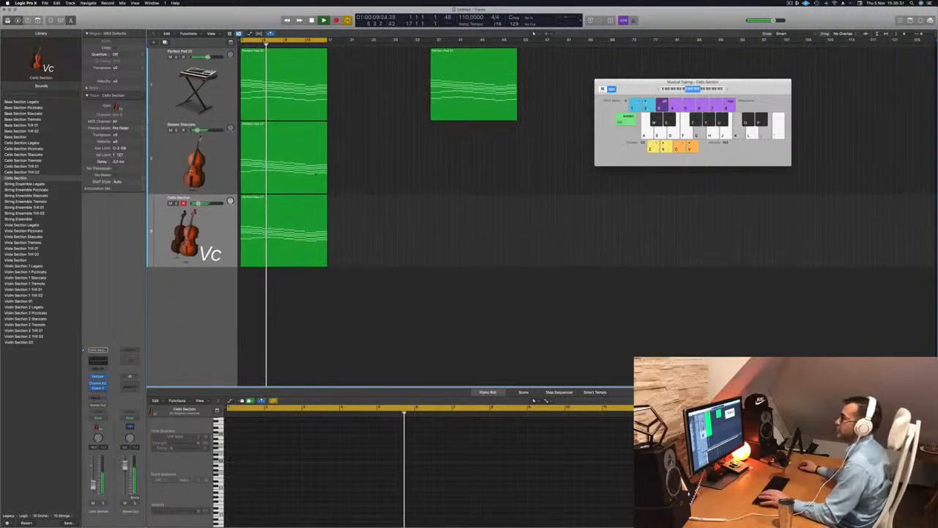
# Duplicate the cello track to add a new empty track below it.
pyautogui.scroll(-2, 316, 174)
pyautogui.click(217, 218)
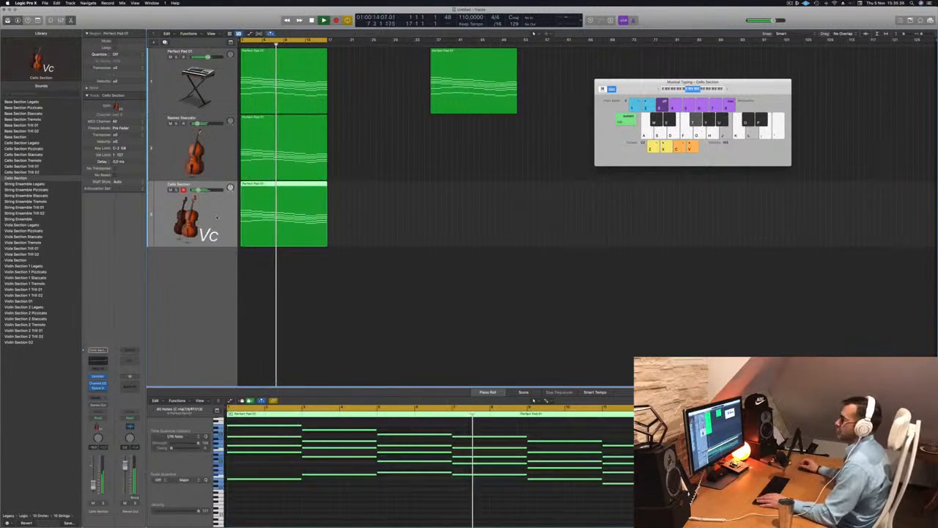
pyautogui.click(382, 216)
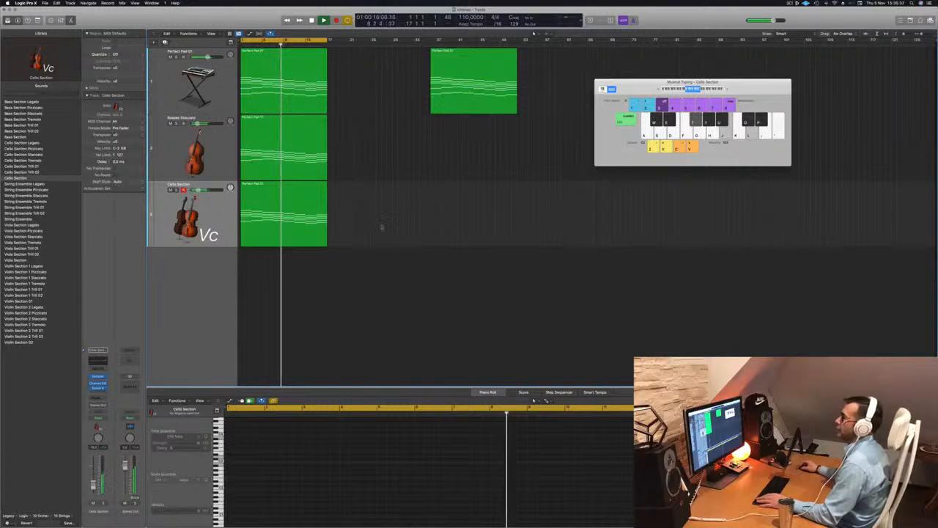
pyautogui.click(302, 214)
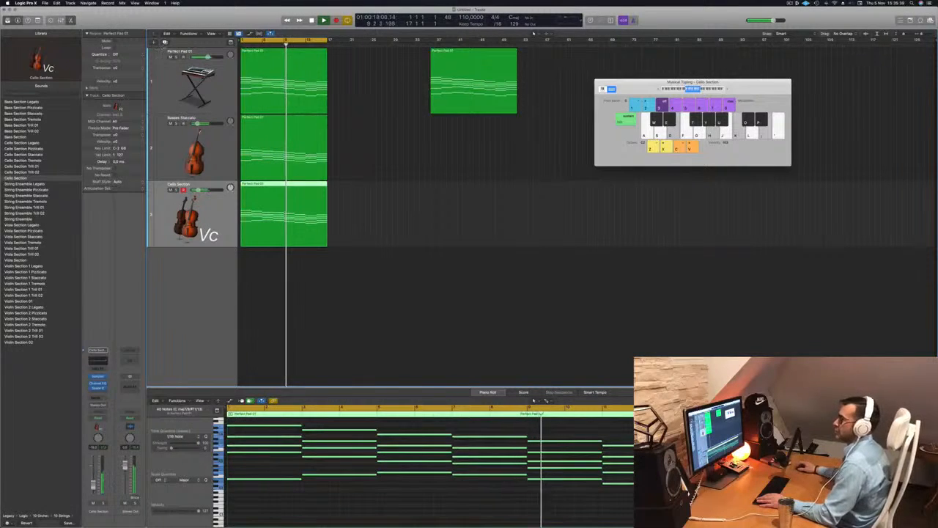
pyautogui.press('super+d')
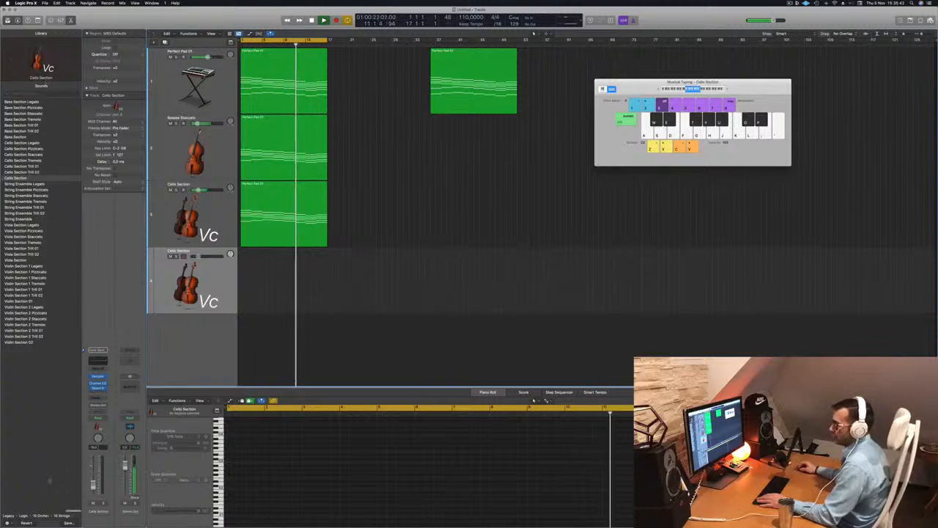
# Load the Legacy Logic Orchestral Percussion Kit patch onto the new track.
pyautogui.click(24, 515)
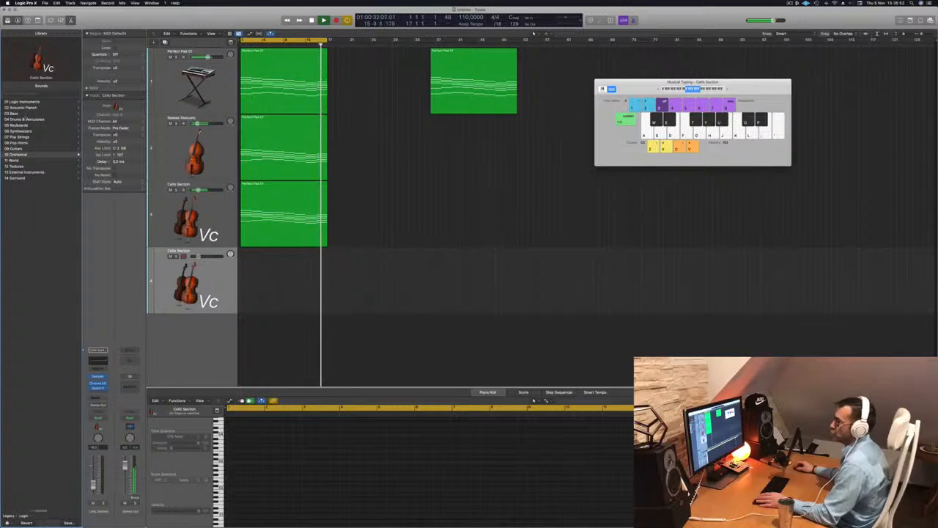
pyautogui.click(278, 225)
pyautogui.press('Return')
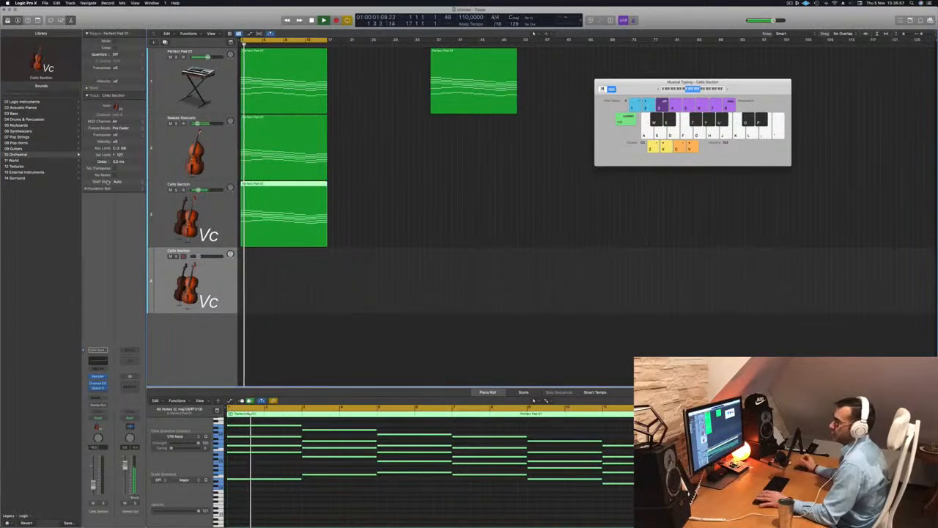
pyautogui.click(30, 119)
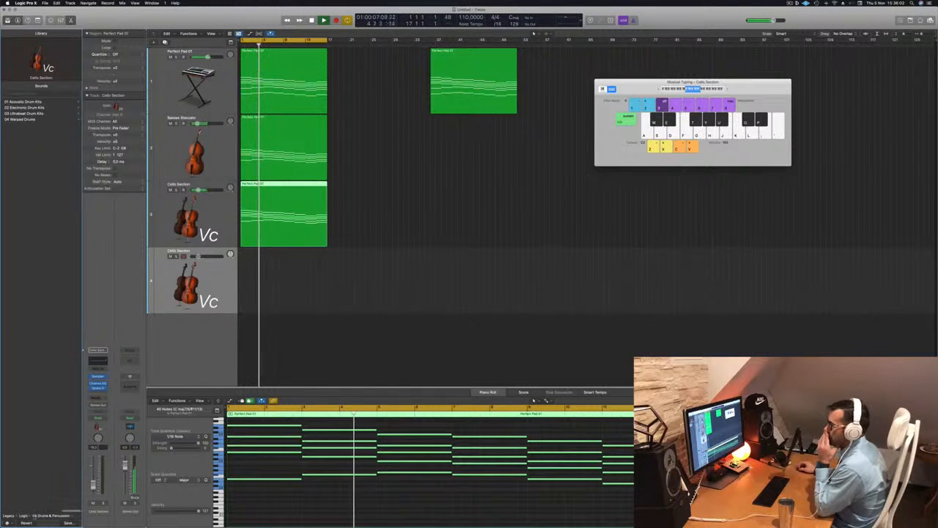
pyautogui.click(9, 515)
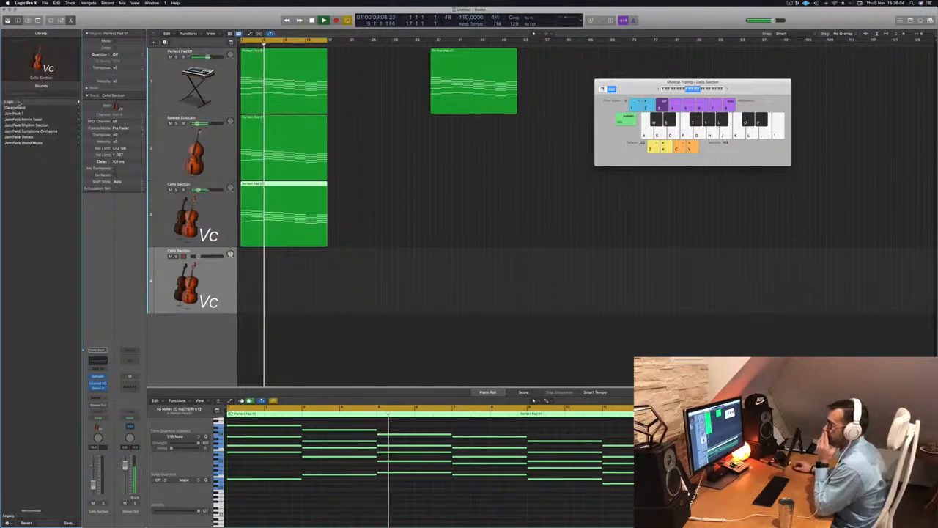
pyautogui.click(13, 102)
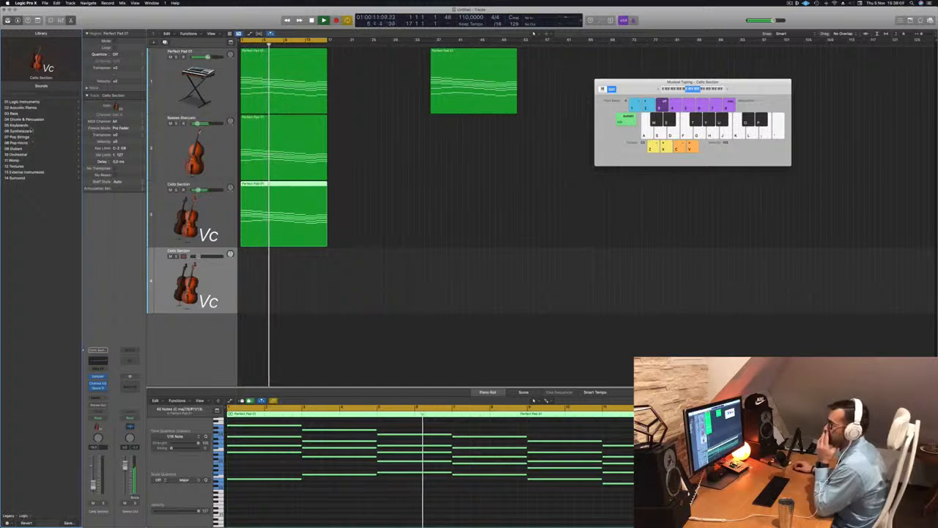
pyautogui.click(16, 154)
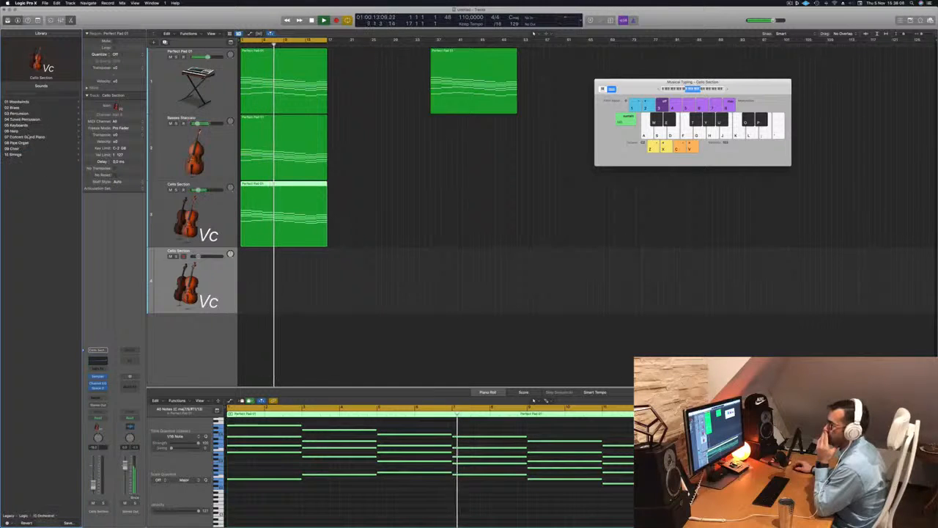
pyautogui.click(17, 113)
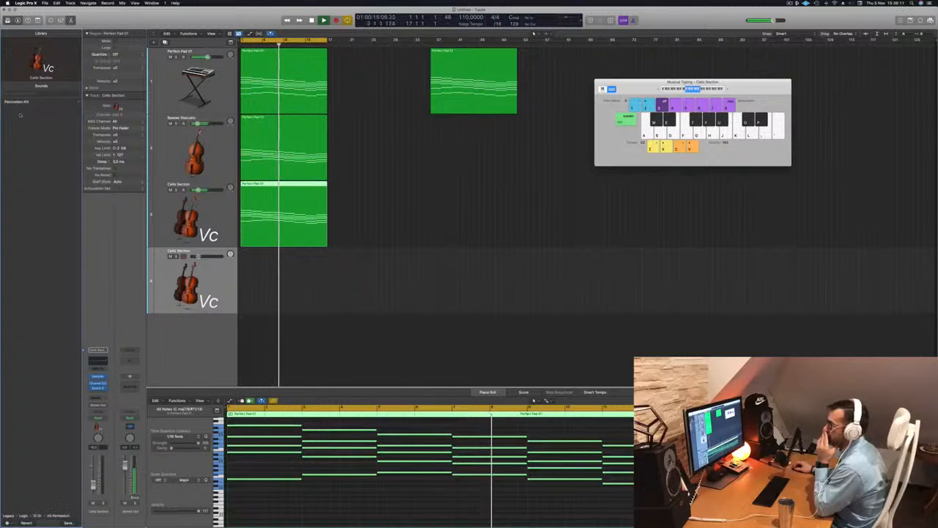
pyautogui.click(18, 102)
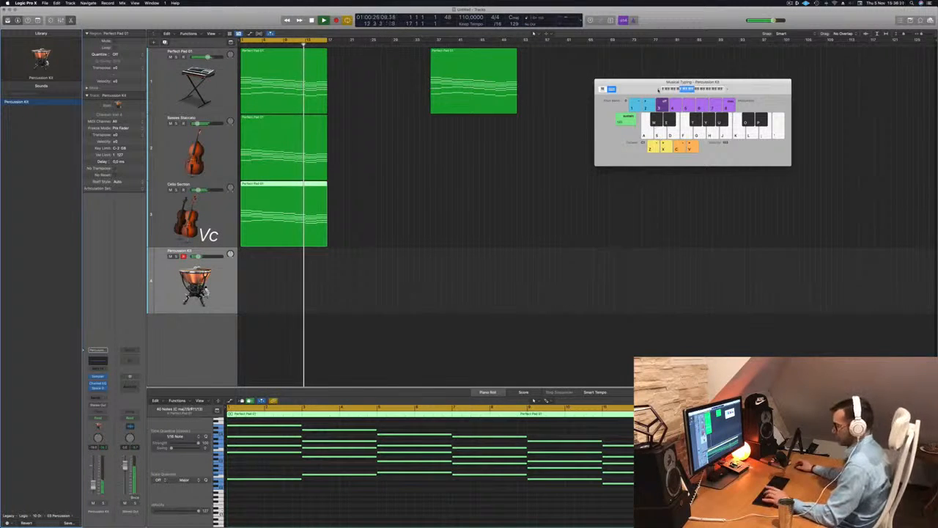
# Record a short repeated percussion hit pattern on the new track with musical typing, adjusting the channel level, then stop.
pyautogui.press('a')
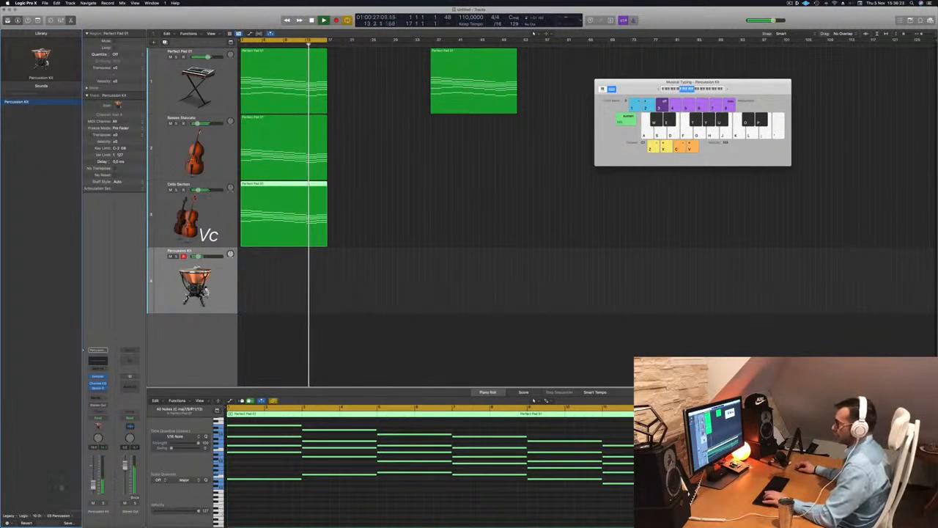
pyautogui.press('a')
pyautogui.press('a')
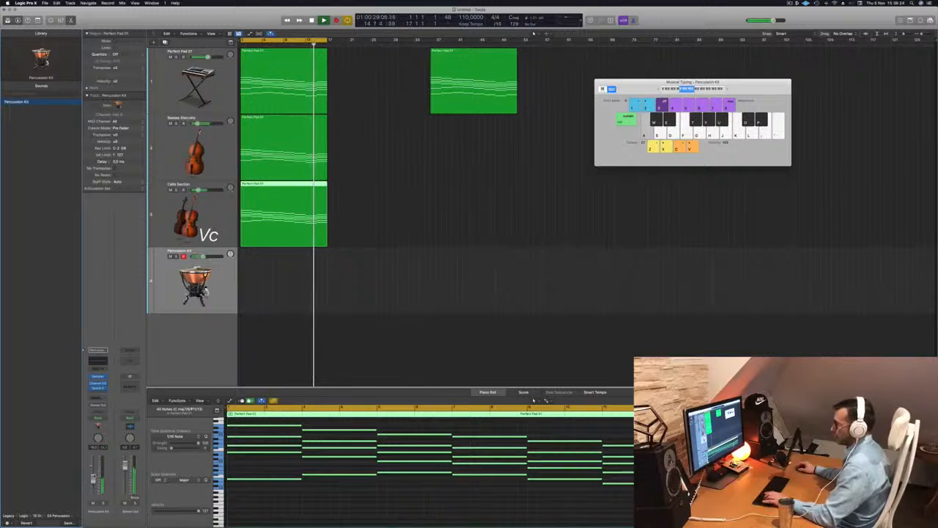
pyautogui.press('a')
pyautogui.moveTo(93, 478); pyautogui.dragTo(93, 469)
pyautogui.press('a')
pyautogui.press('a')
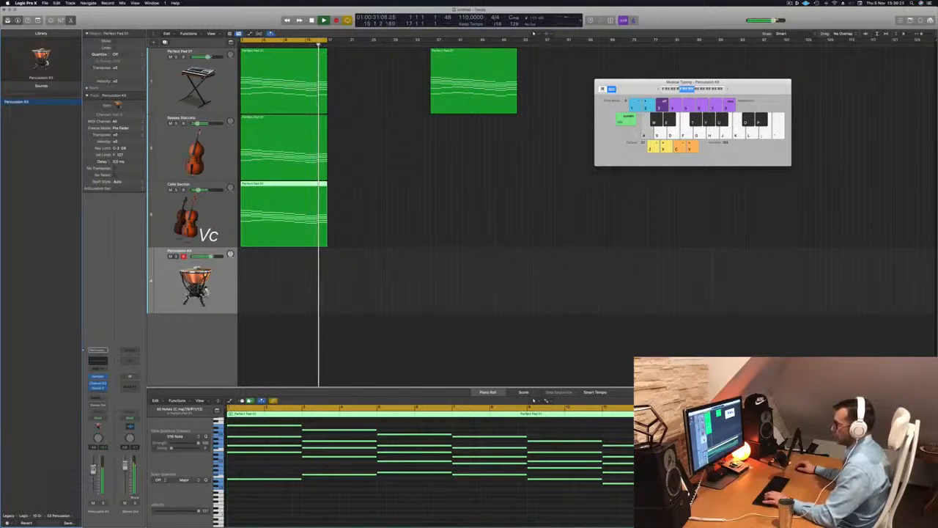
pyautogui.press('a')
pyautogui.press('a')
pyautogui.moveTo(93, 469); pyautogui.dragTo(93, 464)
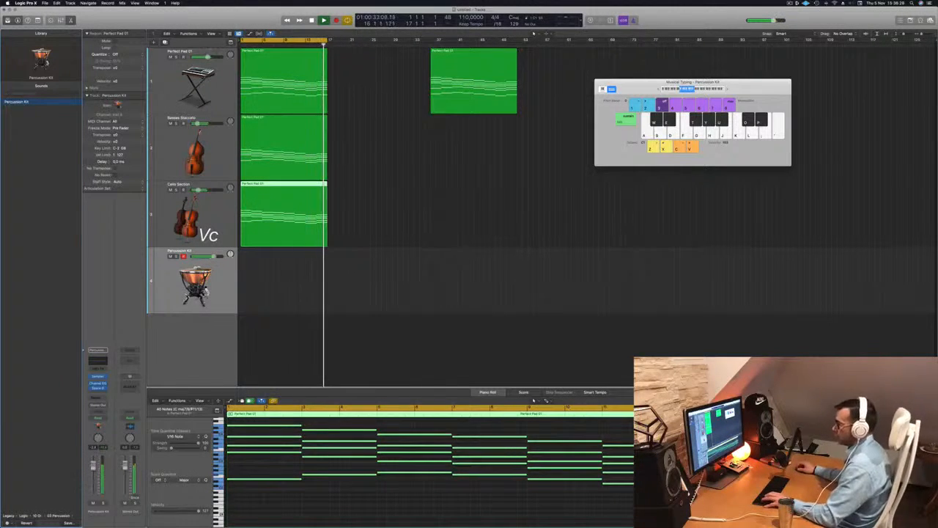
pyautogui.press('a')
pyautogui.press('a')
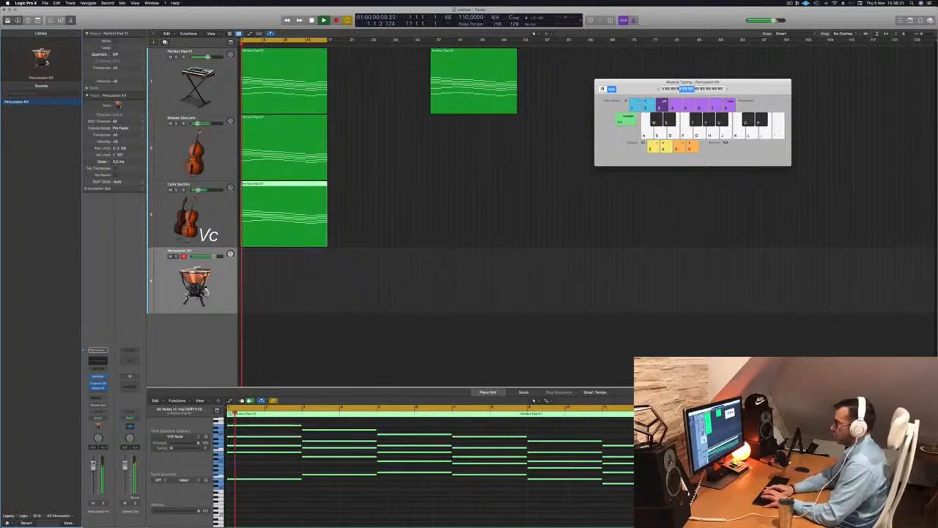
pyautogui.press('a')
pyautogui.press('a')
pyautogui.press('a')
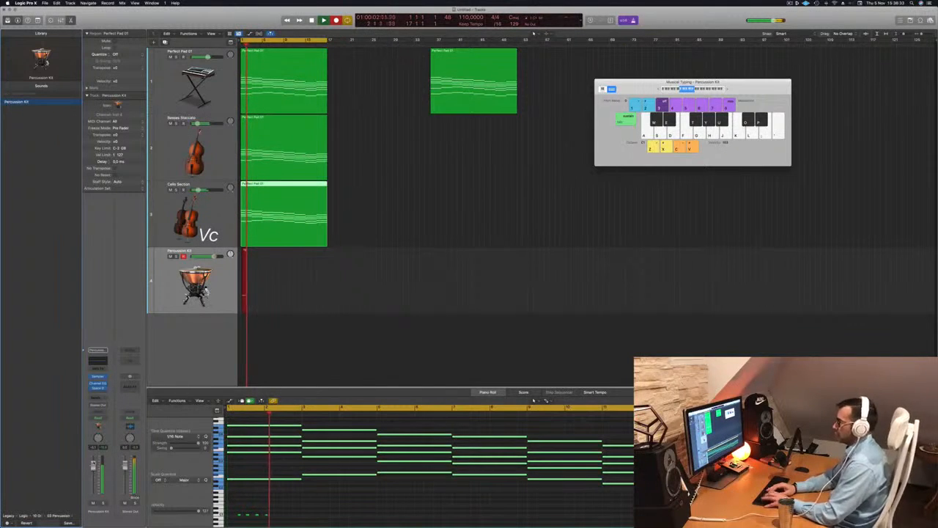
pyautogui.press('a')
pyautogui.press('a')
pyautogui.press('a')
pyautogui.press('a')
pyautogui.press('a')
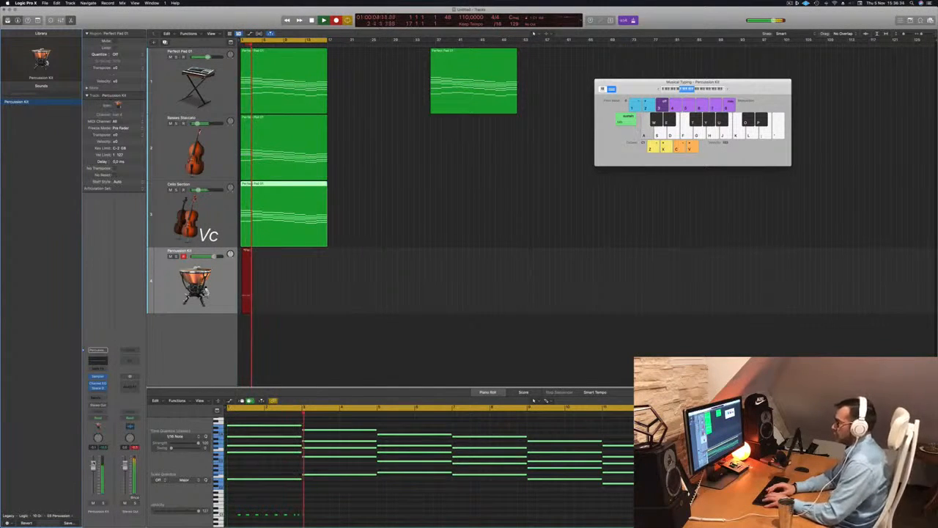
pyautogui.press('a')
pyautogui.press('a')
pyautogui.press('a')
pyautogui.press('a')
pyautogui.press('a')
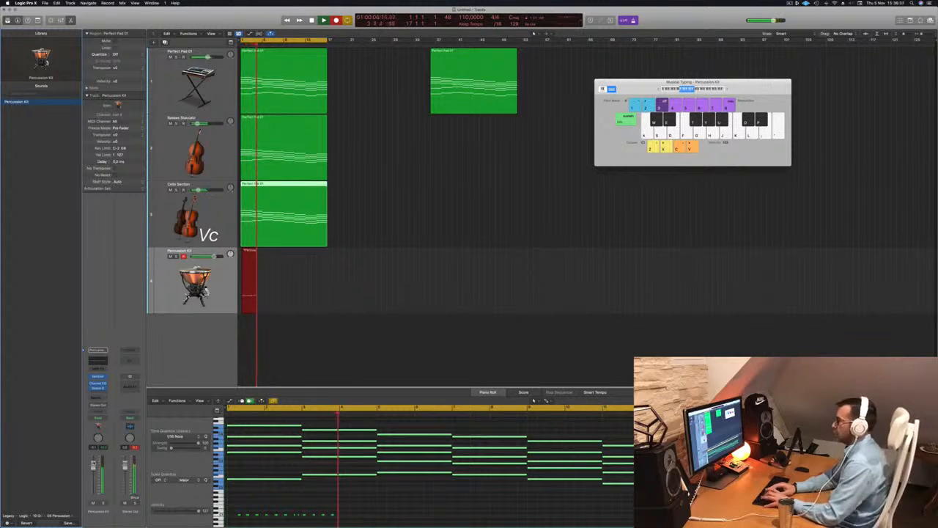
pyautogui.press('a')
pyautogui.press('a')
pyautogui.press('a')
pyautogui.press('a')
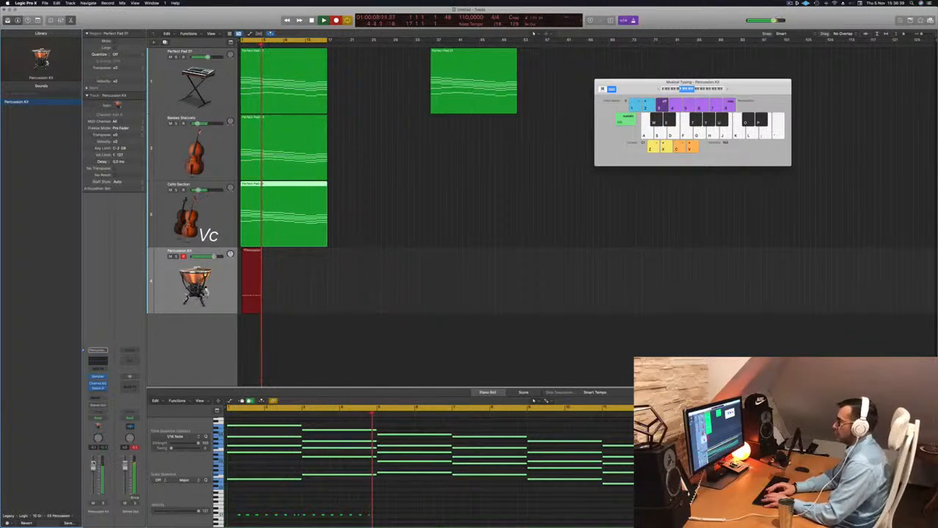
pyautogui.press('a')
pyautogui.press('a')
pyautogui.press('a')
pyautogui.press('a')
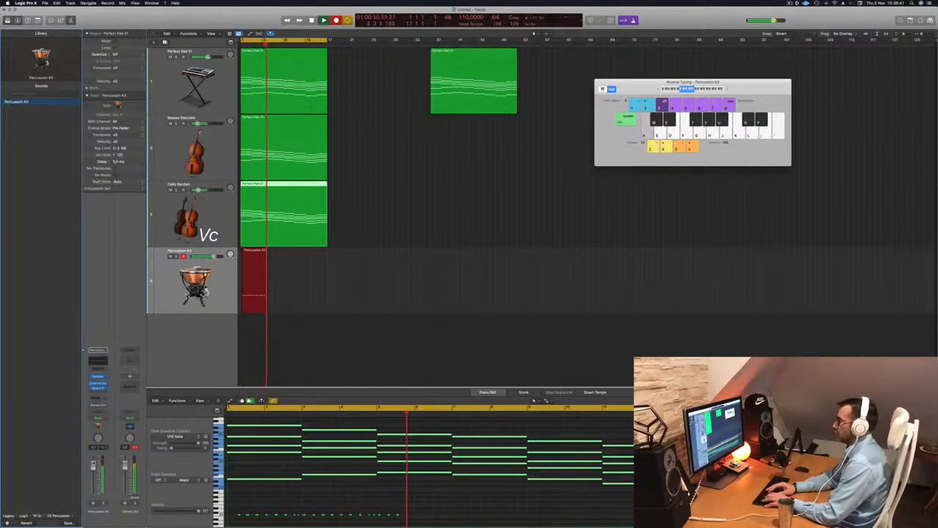
pyautogui.press('a')
pyautogui.press('a')
pyautogui.press('a')
pyautogui.press('a')
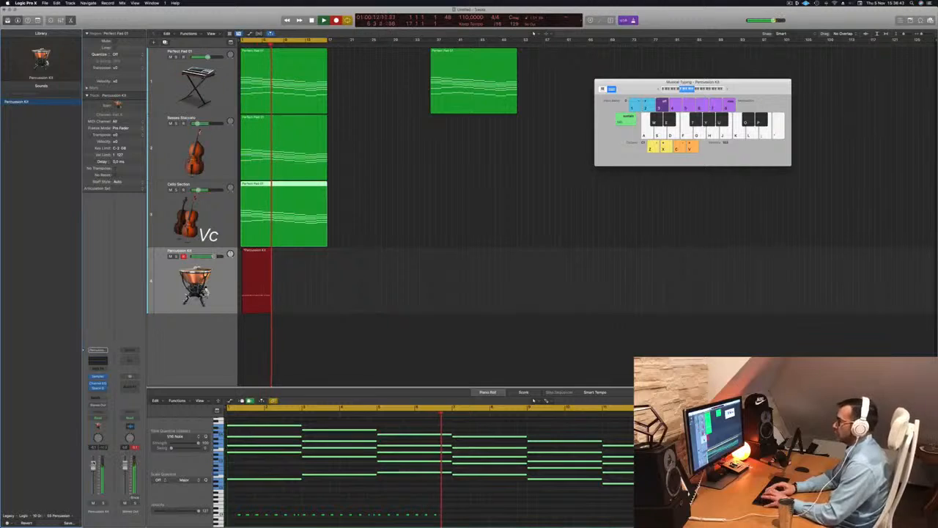
pyautogui.press('space')
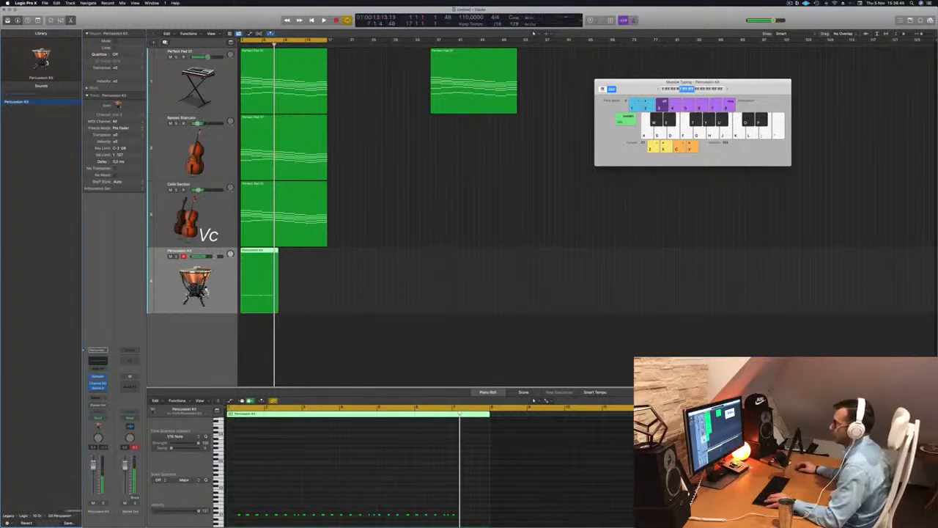
# Trim the percussion region, move it to the start of the project, and play it back.
pyautogui.keyDown('super'); pyautogui.click(263, 255); pyautogui.keyUp('super')
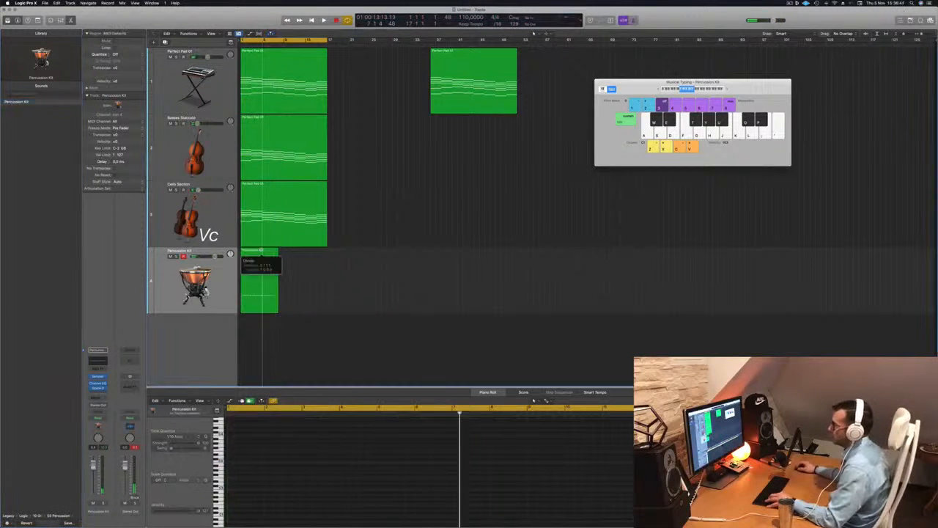
pyautogui.click(254, 255)
pyautogui.press('Delete')
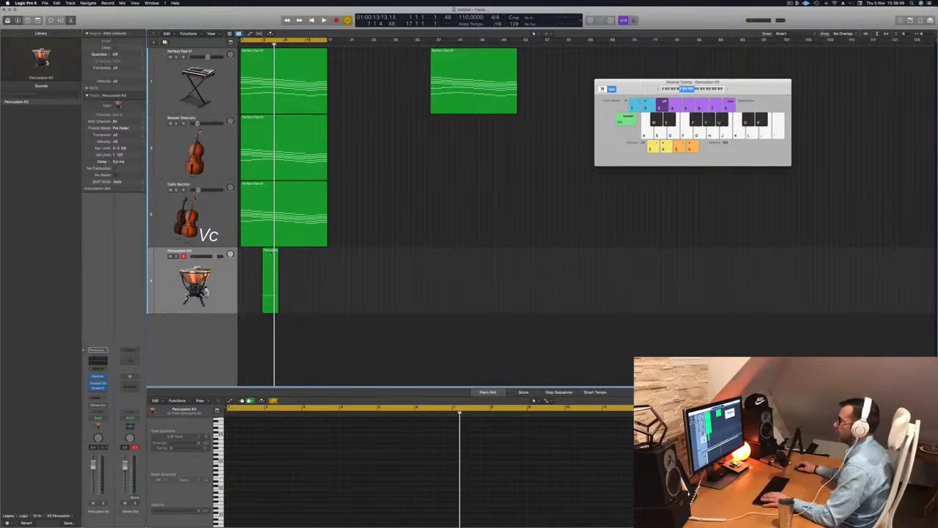
pyautogui.moveTo(270, 254); pyautogui.dragTo(249, 255)
pyautogui.press('space')
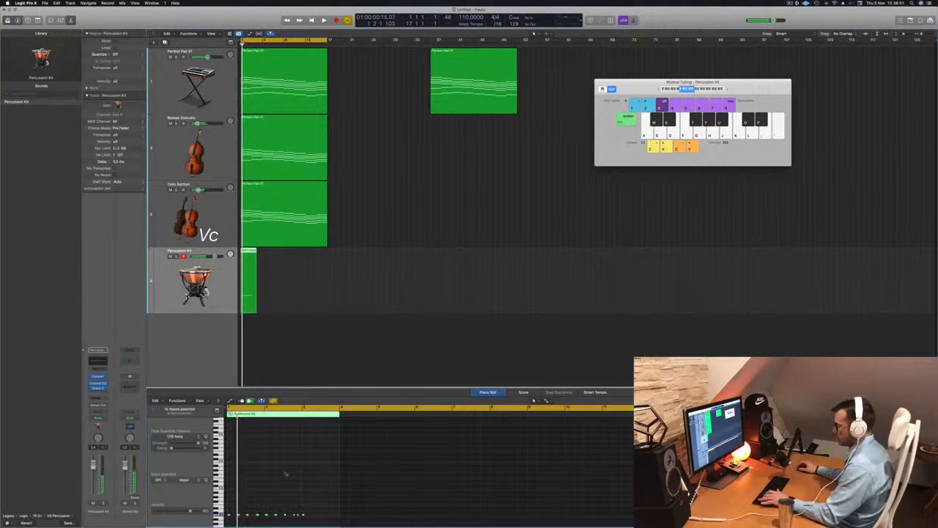
pyautogui.press('space')
# Undo the last three edits on the percussion region.
pyautogui.scroll(3, 288, 474)
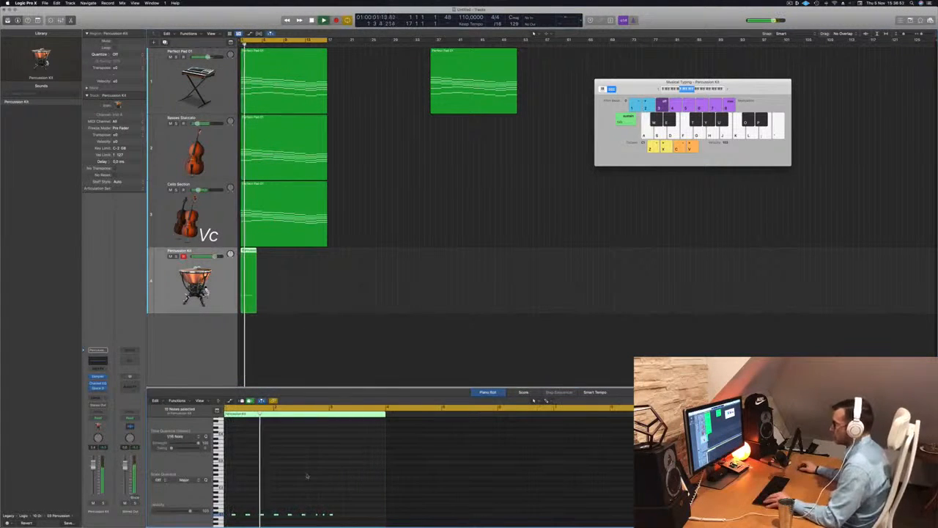
pyautogui.scroll(3, 307, 477)
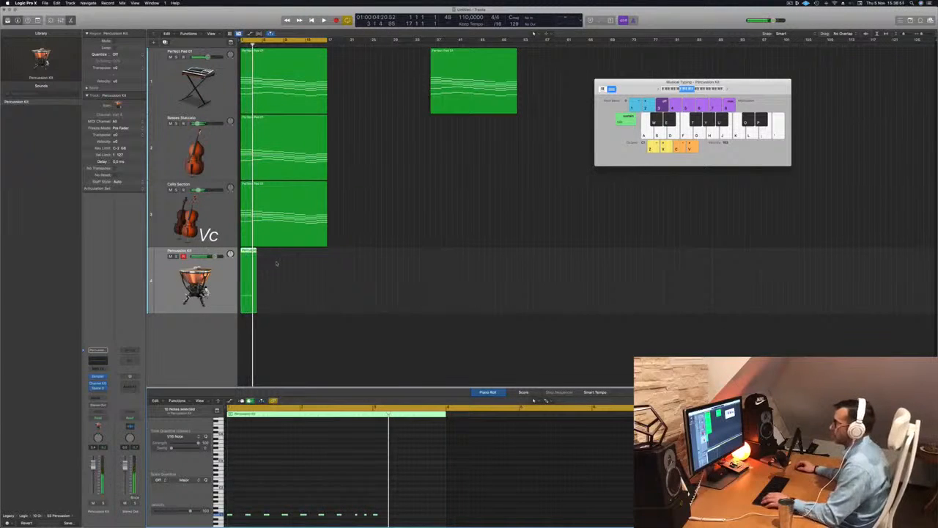
pyautogui.scroll(4, 278, 260)
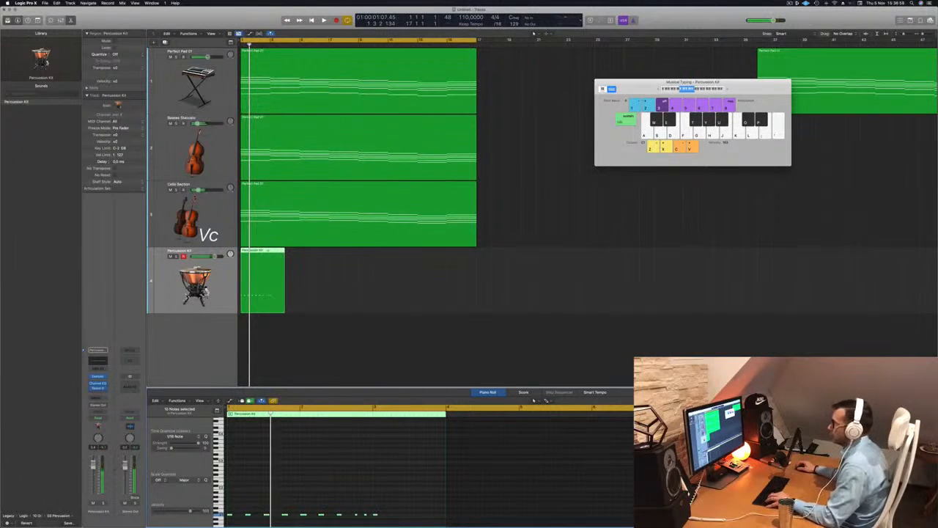
pyautogui.keyDown('super'); pyautogui.doubleClick(267, 250); pyautogui.keyUp('super')
pyautogui.press('super+z')
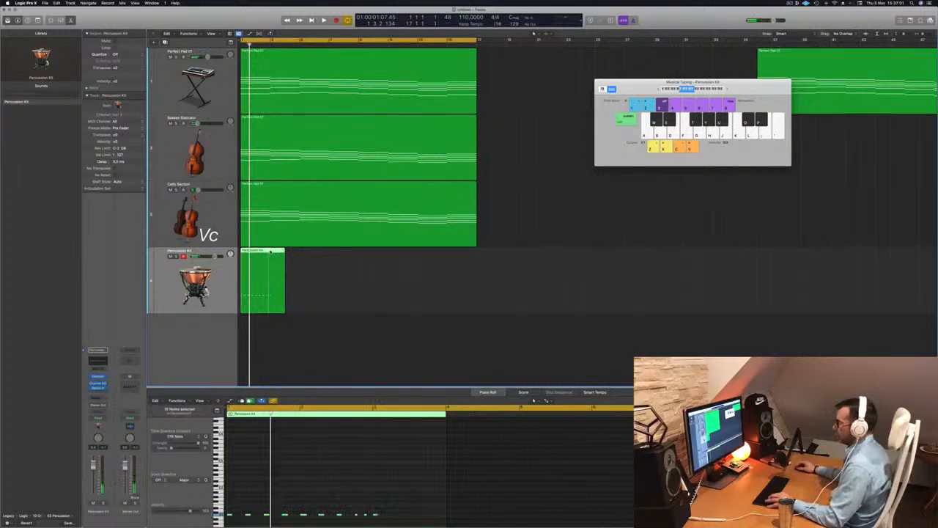
pyautogui.press('super+z')
pyautogui.press('super+z')
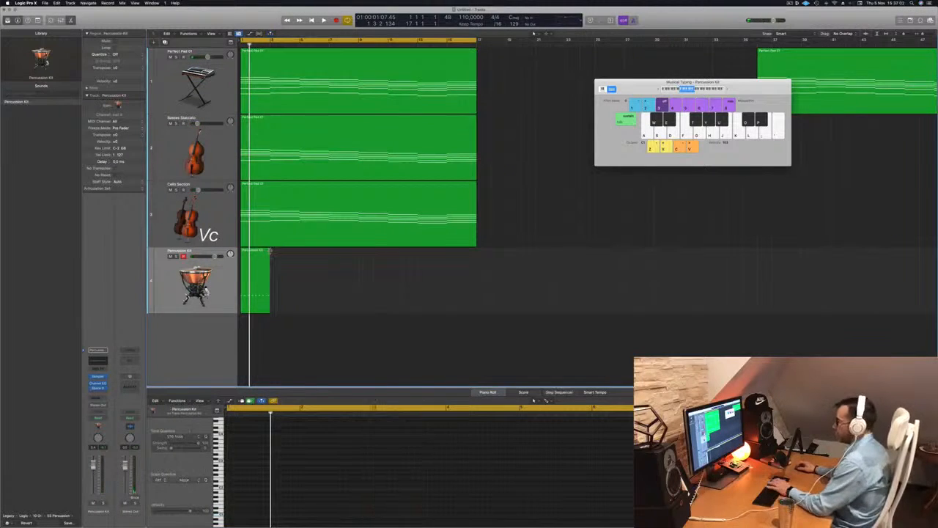
# Repeat the percussion region once directly after itself during playback.
pyautogui.press('space')
pyautogui.press('super+Left')
pyautogui.press('super+Left')
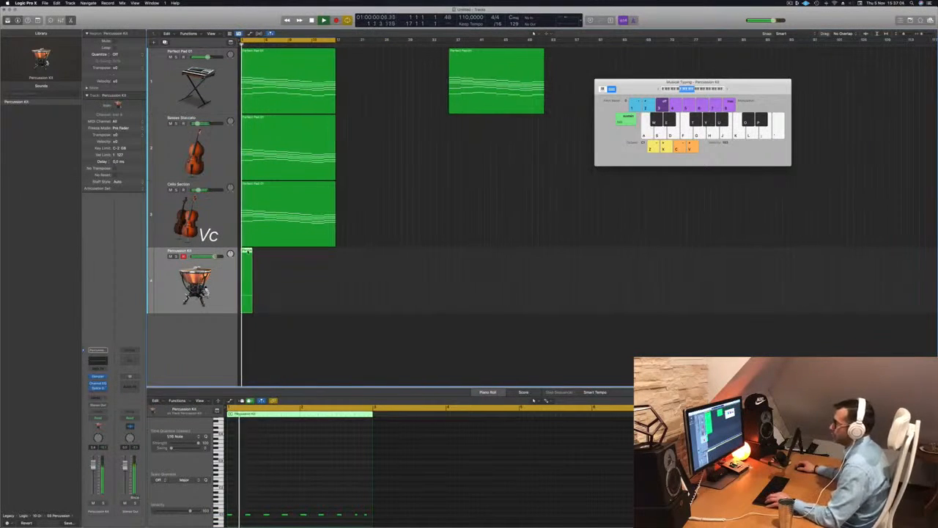
pyautogui.press('super+r')
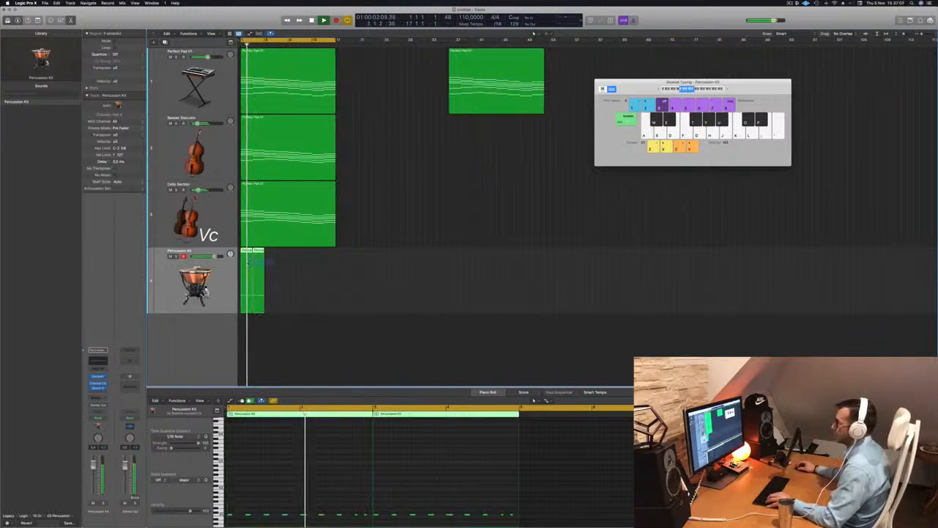
pyautogui.click(320, 262)
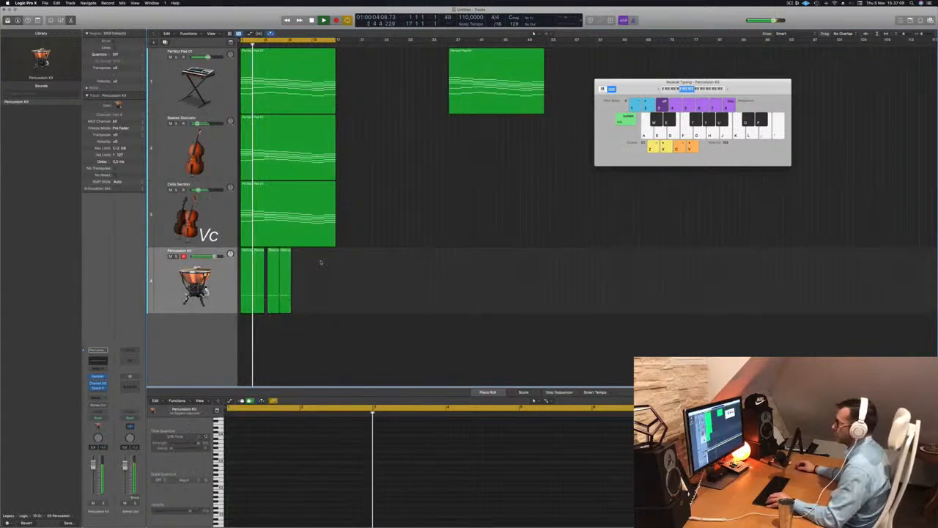
# Repeat the percussion region so it fills the length of the pad part, then deselect everything.
pyautogui.press('super+z')
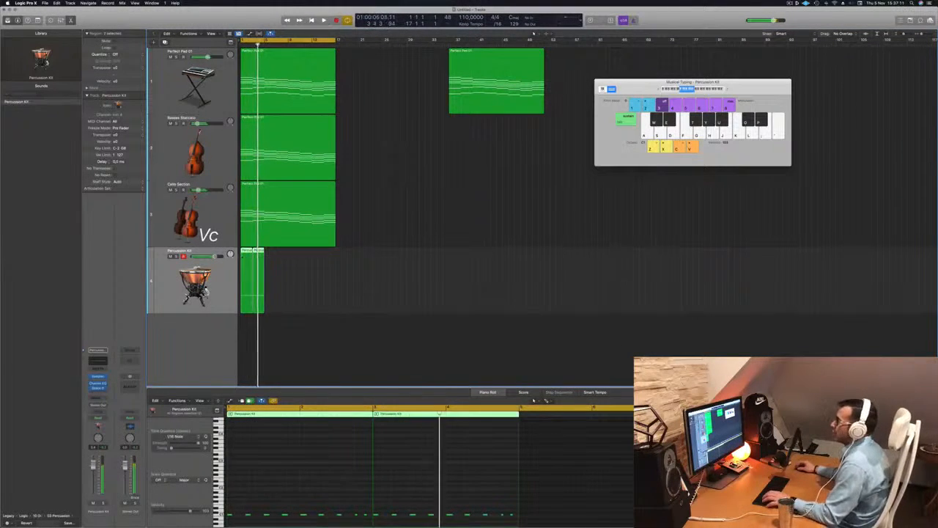
pyautogui.moveTo(256, 258); pyautogui.dragTo(295, 259)
pyautogui.press('super+Left')
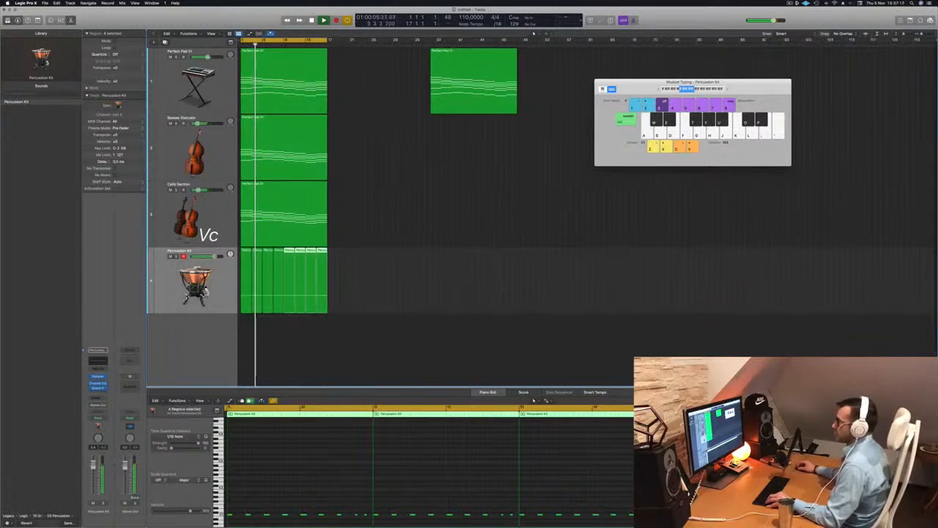
pyautogui.press('super+Up')
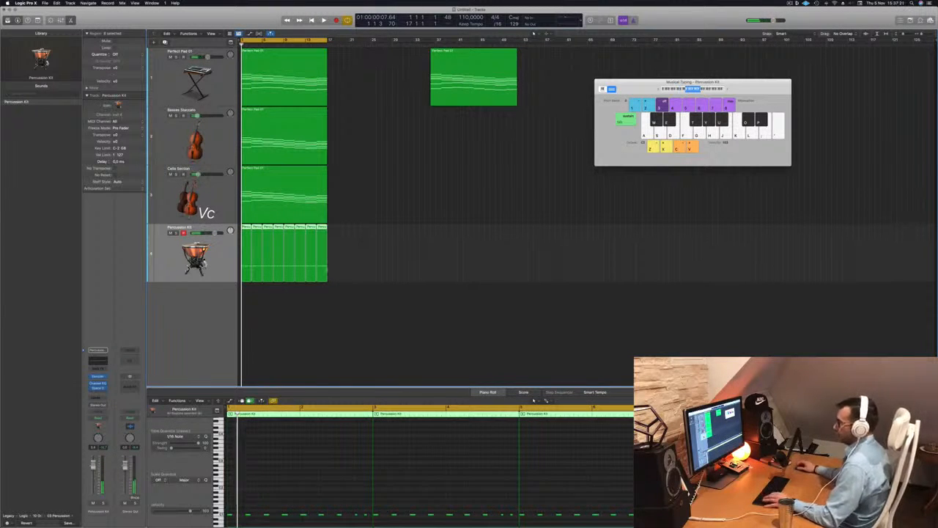
pyautogui.click(368, 327)
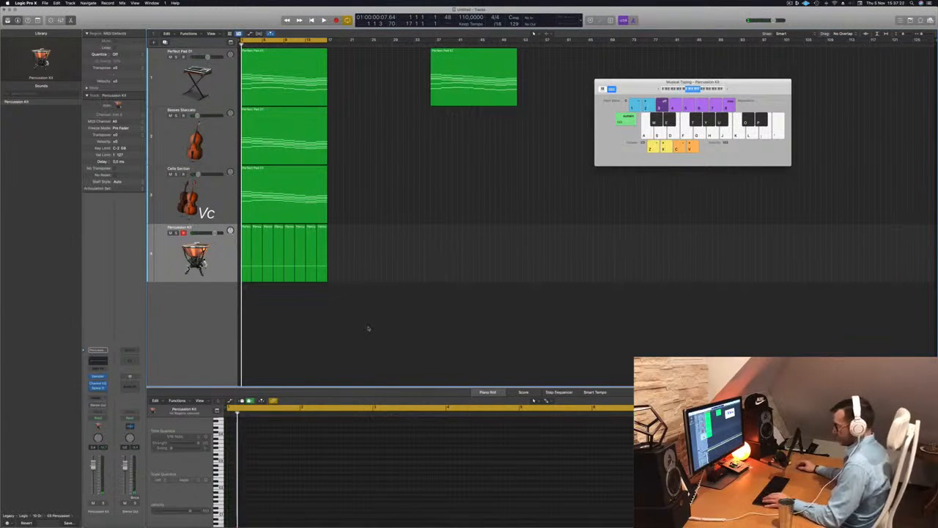
# Close Musical Typing, open the mixer, and lower the pad and percussion track levels.
pyautogui.press('super+k')
pyautogui.press('x')
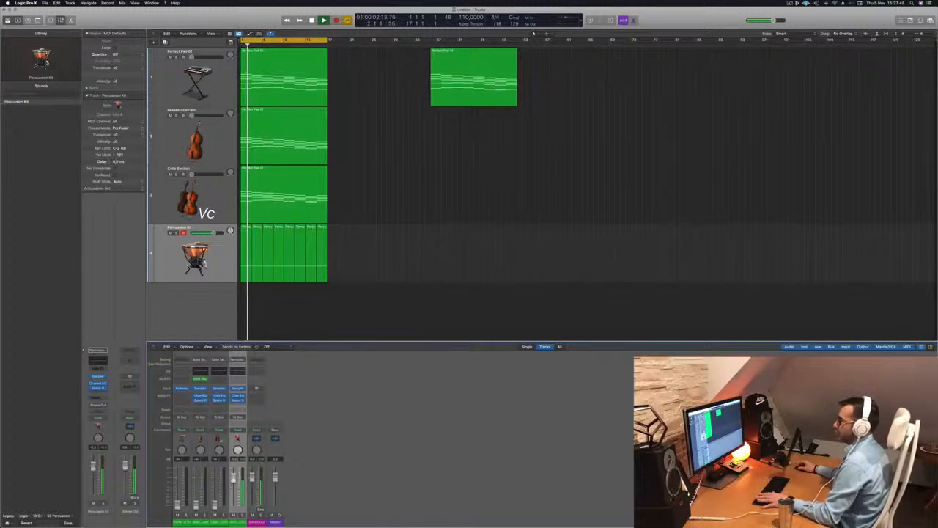
pyautogui.click(220, 194)
pyautogui.click(222, 146)
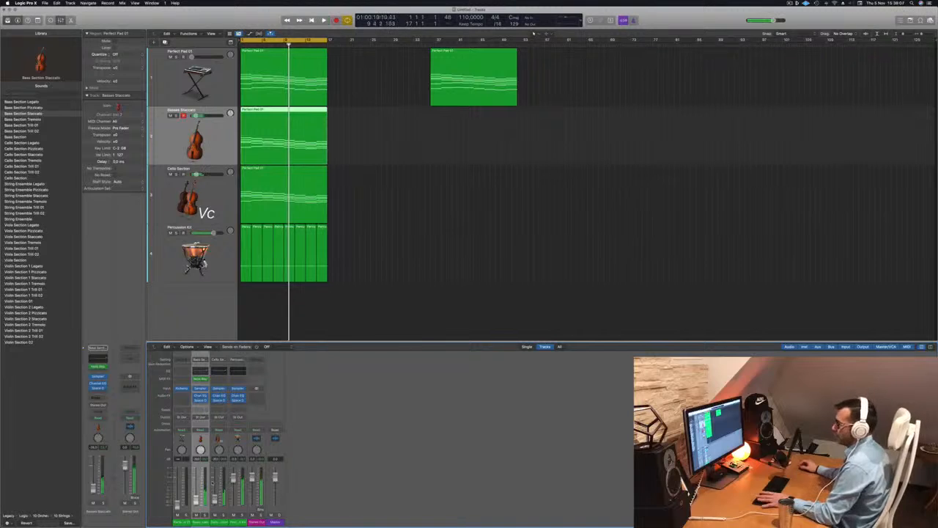
pyautogui.moveTo(176, 502); pyautogui.dragTo(177, 499)
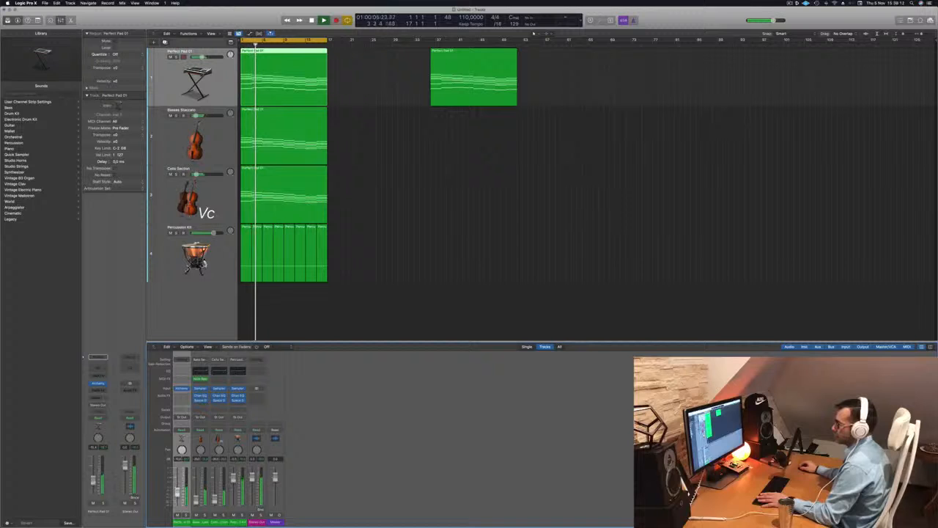
pyautogui.moveTo(213, 233); pyautogui.dragTo(210, 233)
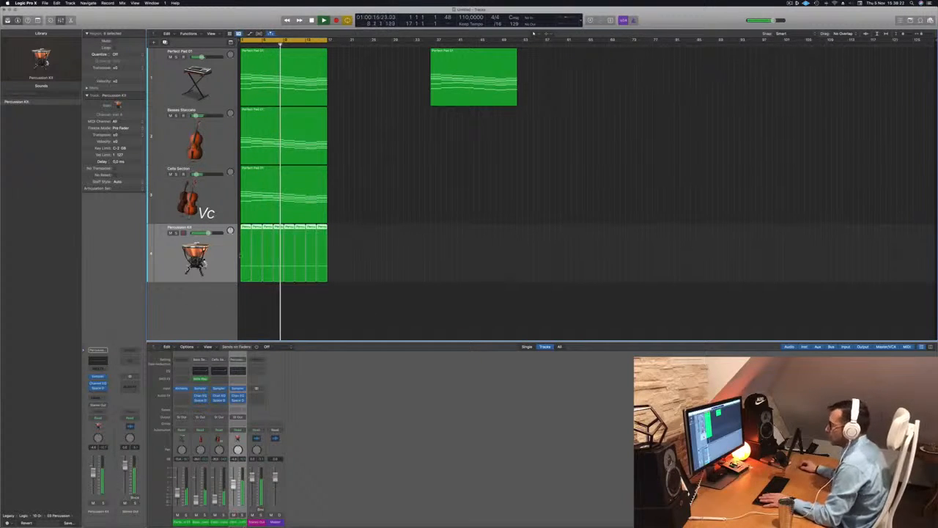
# Open the first percussion region in the piano roll and return to the project start.
pyautogui.click(362, 239)
pyautogui.click(245, 228)
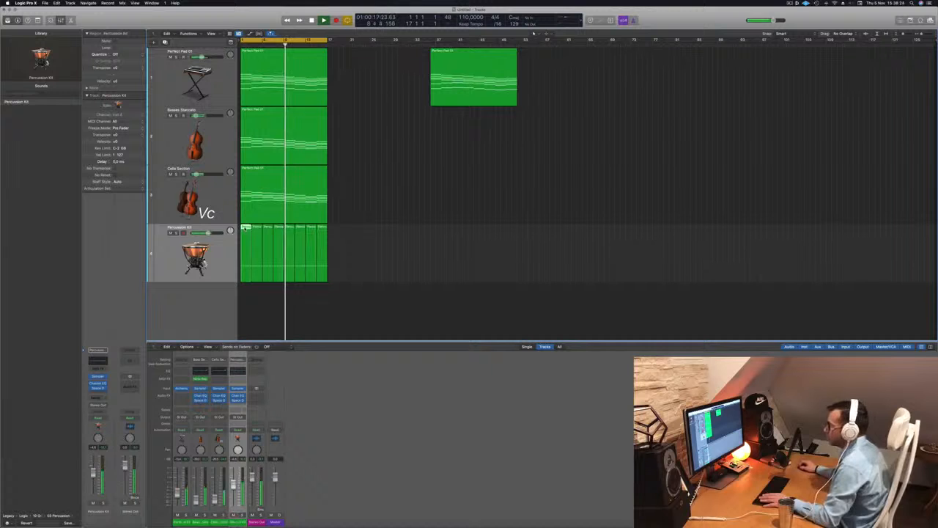
pyautogui.doubleClick(246, 228)
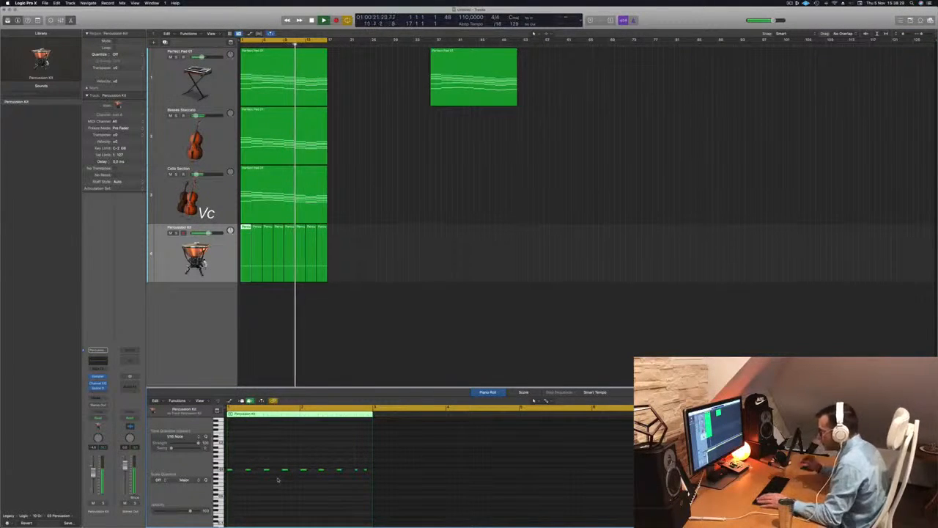
pyautogui.press('Return')
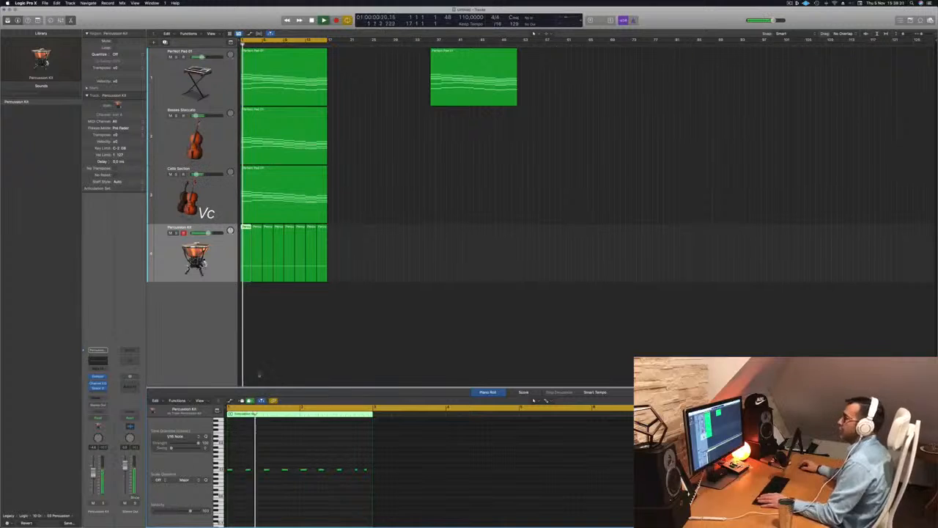
# Duplicate the percussion track and load the Timpani Tremolo Crescendo patch on the new track.
pyautogui.click(204, 263)
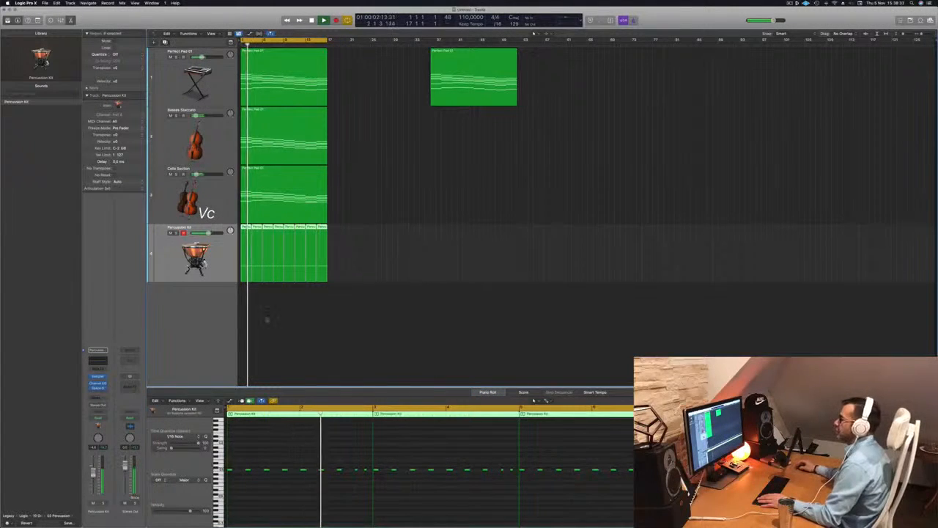
pyautogui.press('super+d')
pyautogui.click(247, 272)
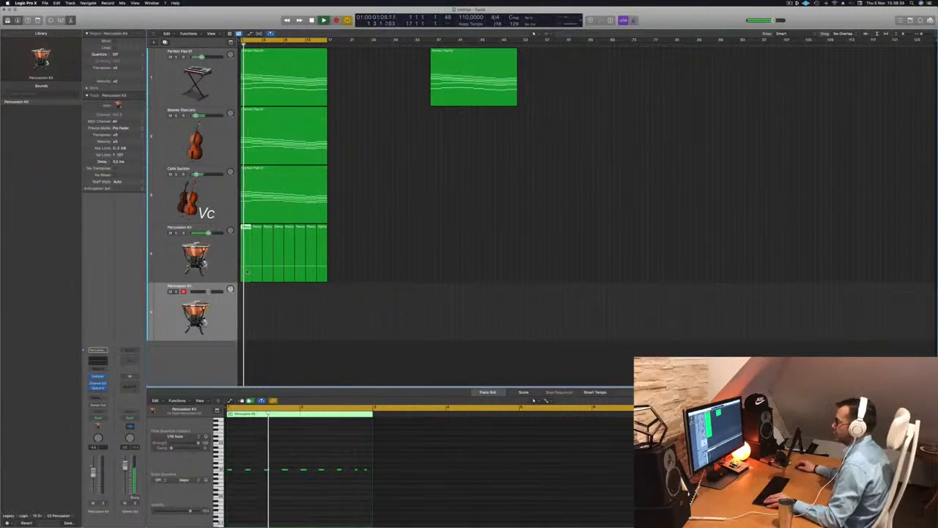
pyautogui.click(249, 307)
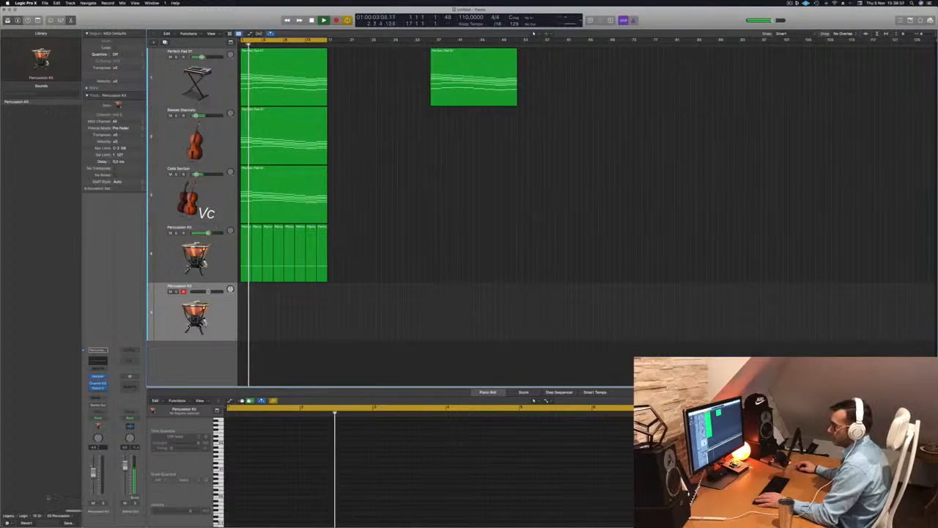
pyautogui.click(39, 516)
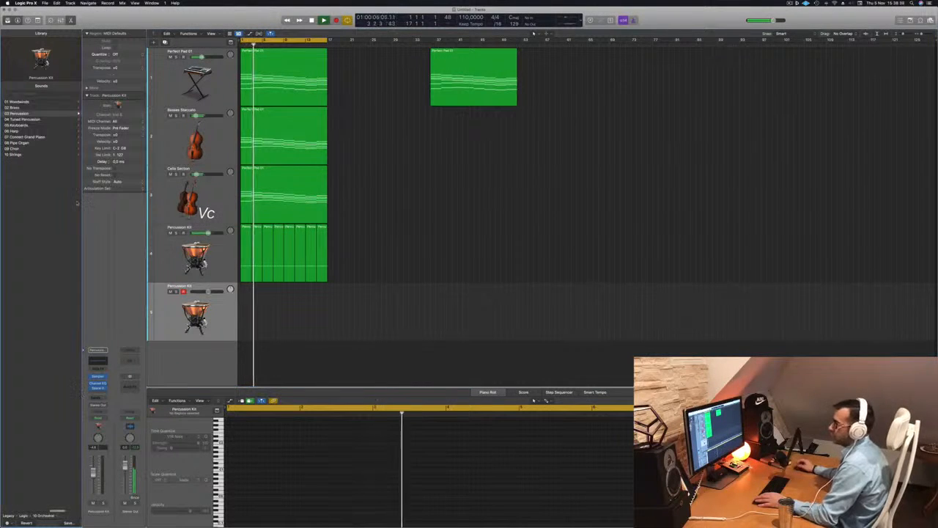
pyautogui.click(60, 119)
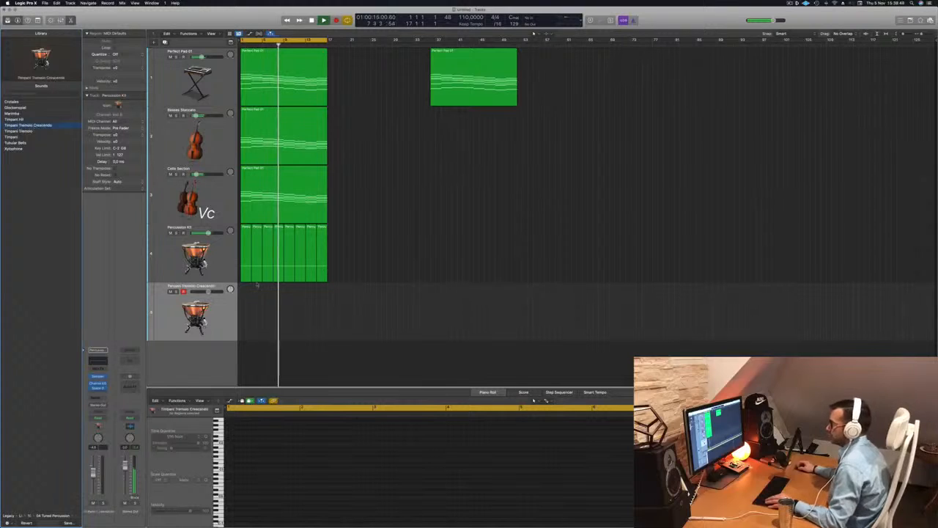
# Copy the first percussion region onto the Timpani Tremolo Crescendo track and audition it.
pyautogui.moveTo(248, 258); pyautogui.dragTo(249, 323)
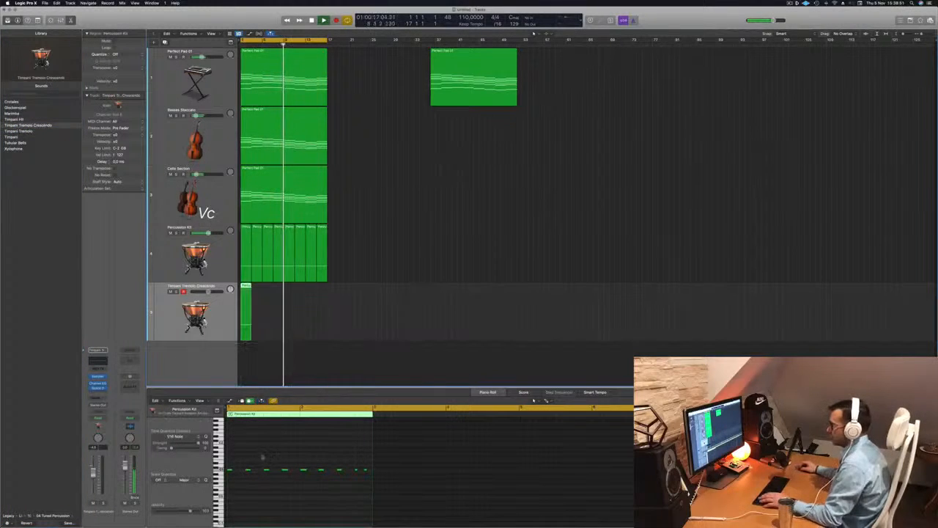
pyautogui.press('Return')
pyautogui.press('space')
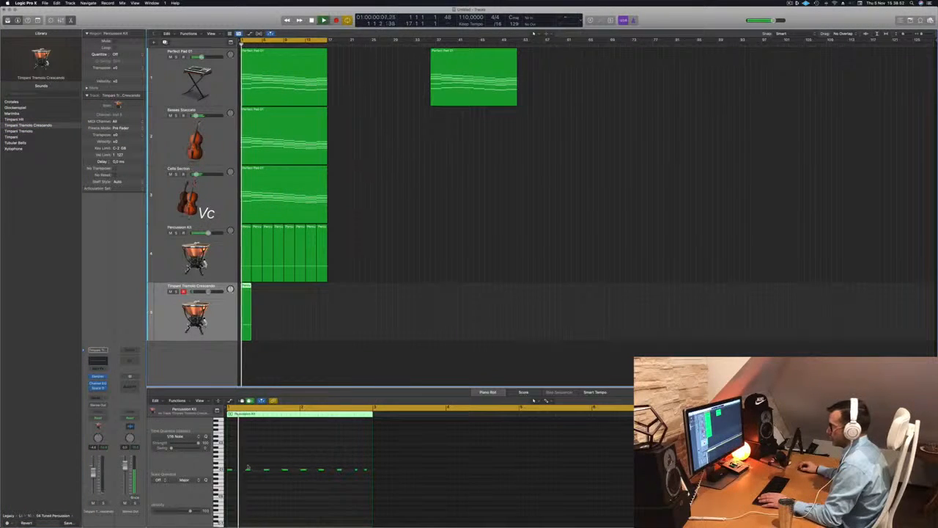
pyautogui.press('space')
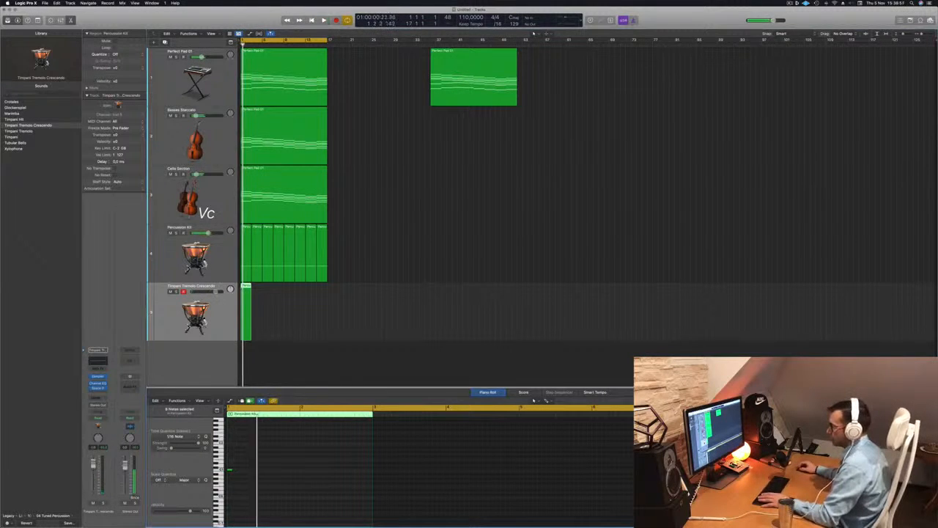
# Turn the timpani region's notes into one long roll spanning the region and play from the start.
pyautogui.moveTo(230, 469); pyautogui.dragTo(367, 474)
pyautogui.press('Return')
pyautogui.press('space')
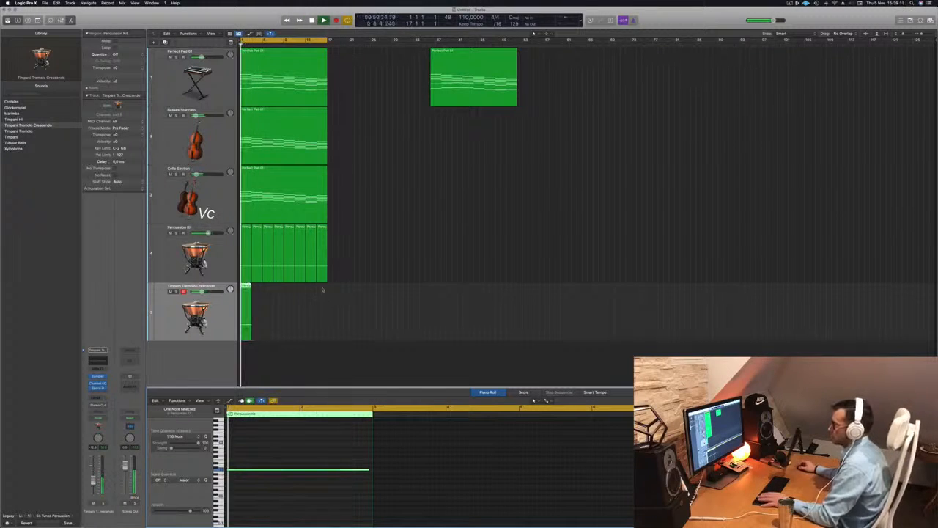
# Repeat the timpani roll region across the full length of the percussion part.
pyautogui.scroll(3, 314, 305)
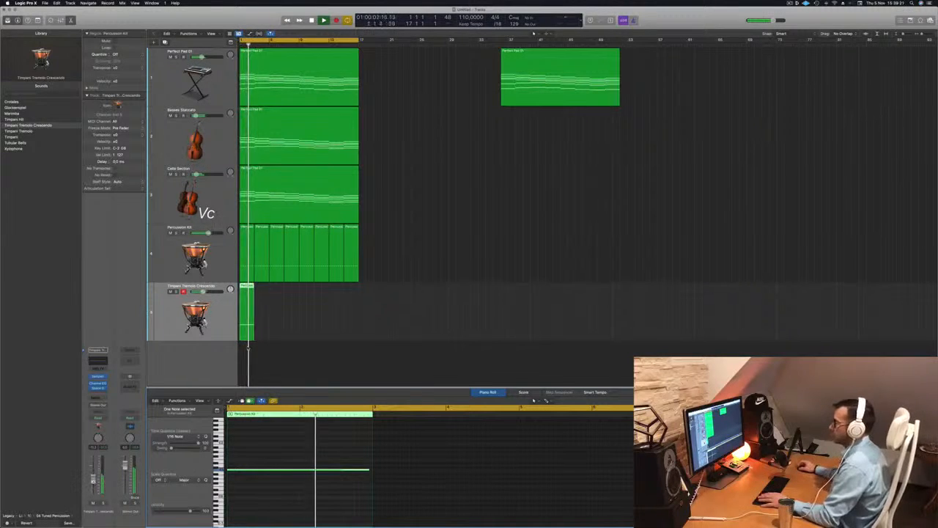
pyautogui.moveTo(247, 293); pyautogui.dragTo(311, 295)
pyautogui.moveTo(376, 299); pyautogui.dragTo(214, 316)
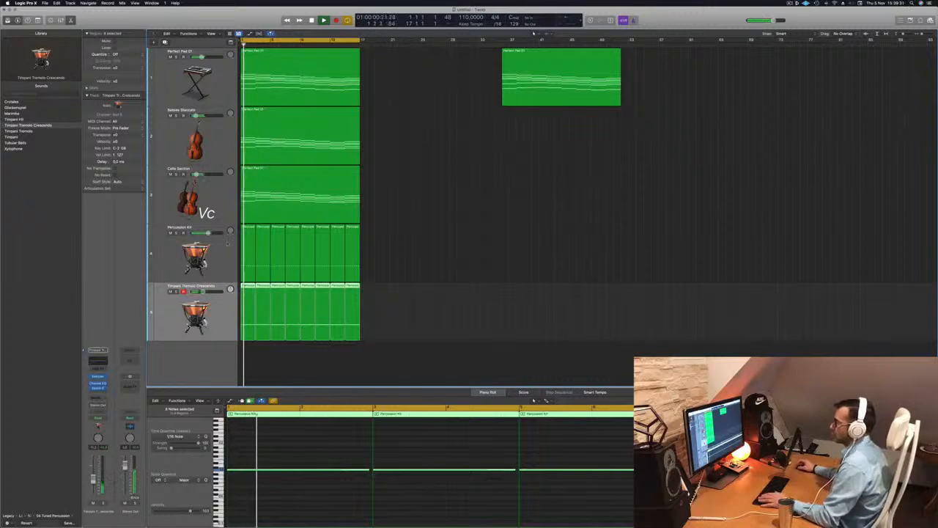
# Duplicate the timpani track and copy one timpani region to the start of the new track.
pyautogui.press('super+d')
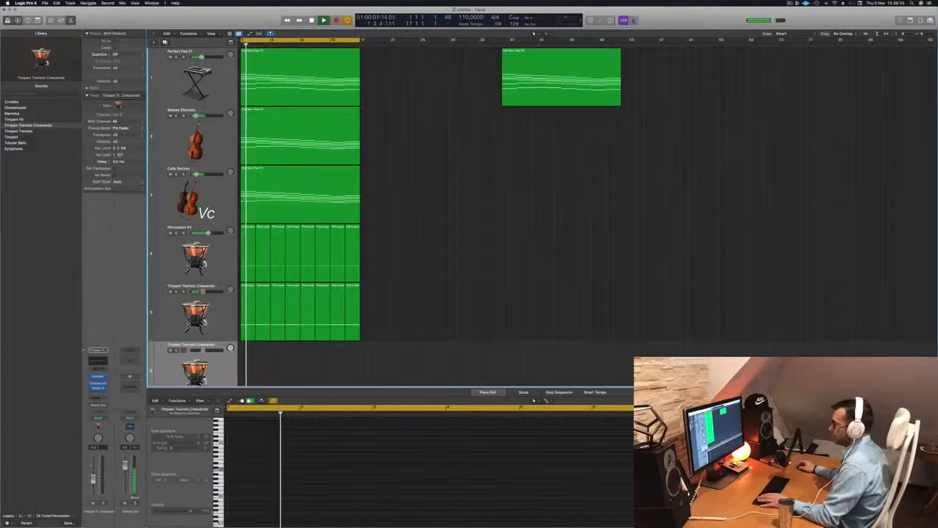
pyautogui.click(244, 306)
pyautogui.scroll(-2, 372, 310)
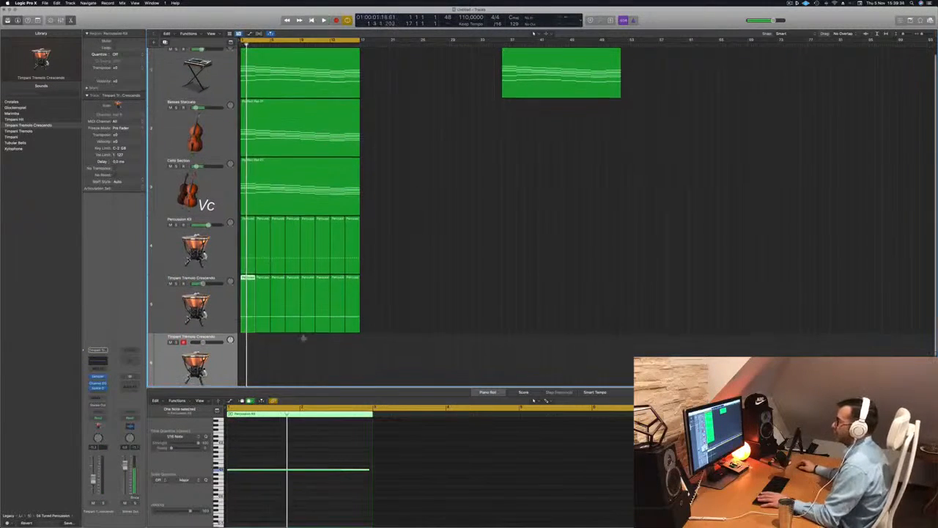
pyautogui.moveTo(247, 302); pyautogui.dragTo(243, 355)
pyautogui.scroll(-1, 231, 356)
pyautogui.press('Return')
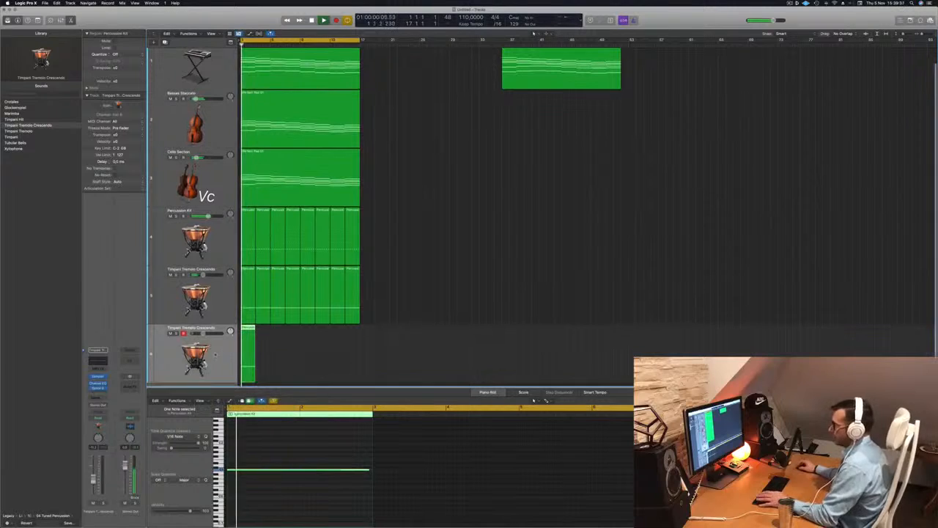
pyautogui.press('Return')
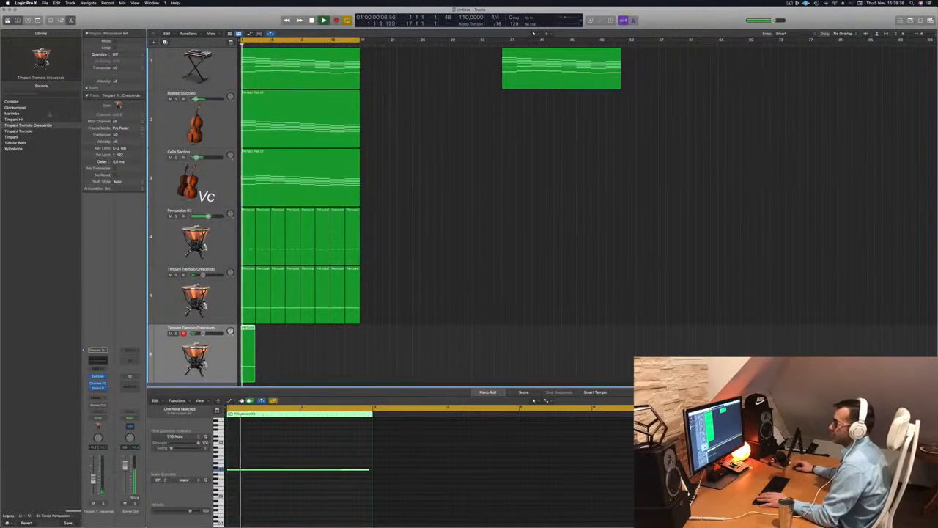
# Switch the new track to the Crotales patch and transpose its note down an octave.
pyautogui.click(13, 102)
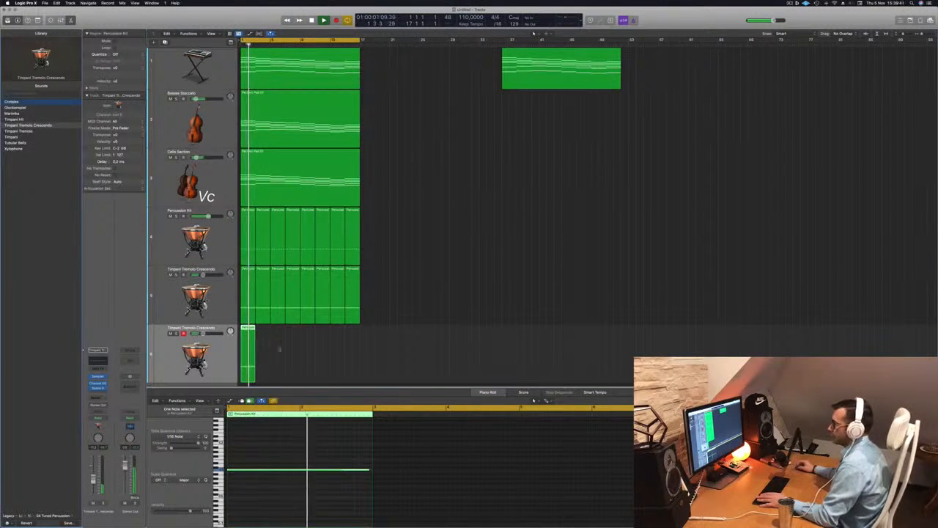
pyautogui.press('Return')
pyautogui.press('space')
pyautogui.click(312, 483)
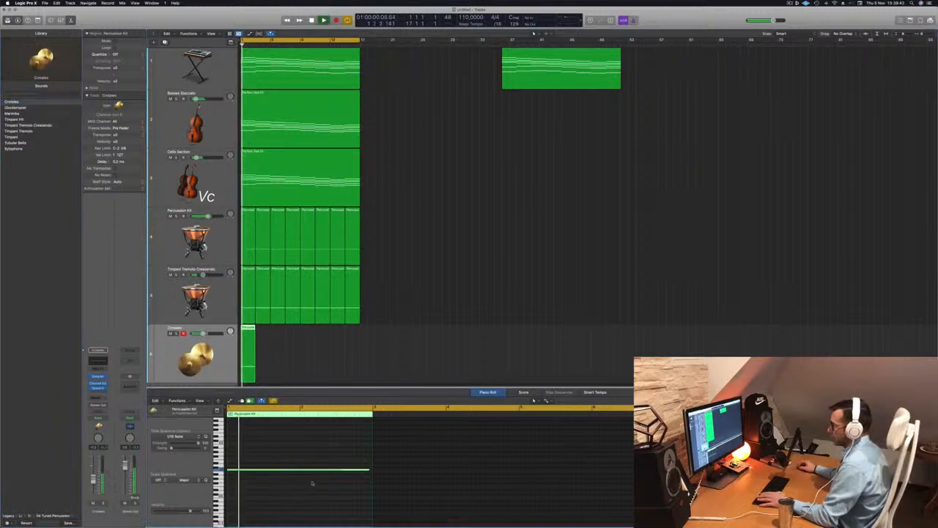
pyautogui.hotkey('alt', 'shift', 'Down')
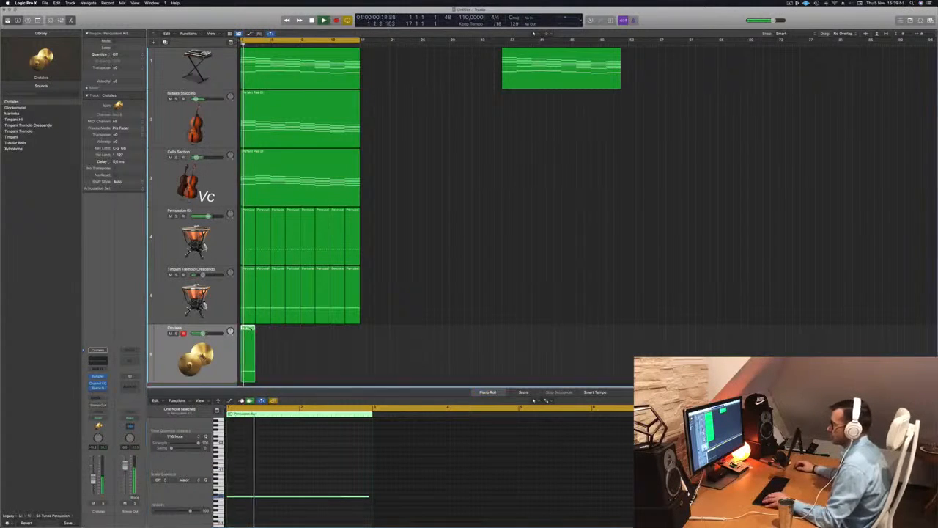
# Move the new track's region slightly later and return to the project start.
pyautogui.moveTo(256, 329); pyautogui.dragTo(260, 329)
pyautogui.scroll(4, 293, 336)
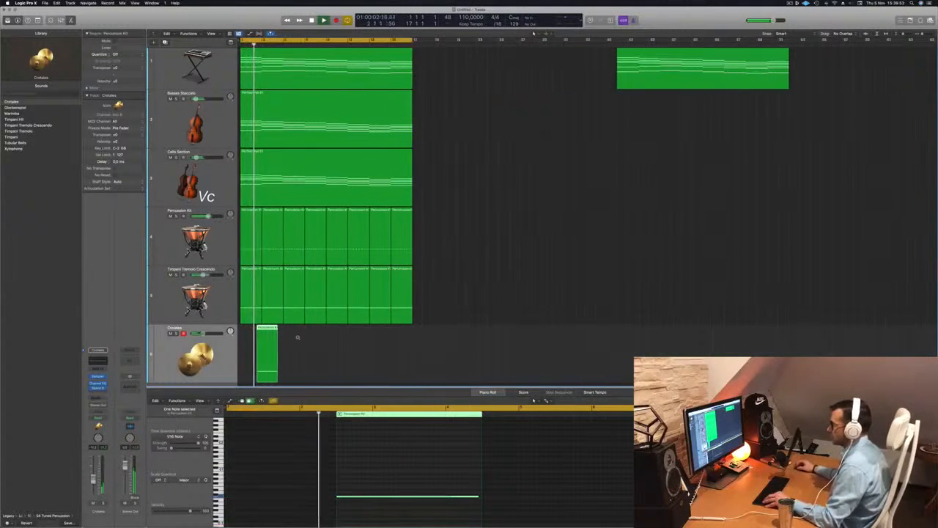
pyautogui.hscroll(-1, 305, 337)
pyautogui.press('Return')
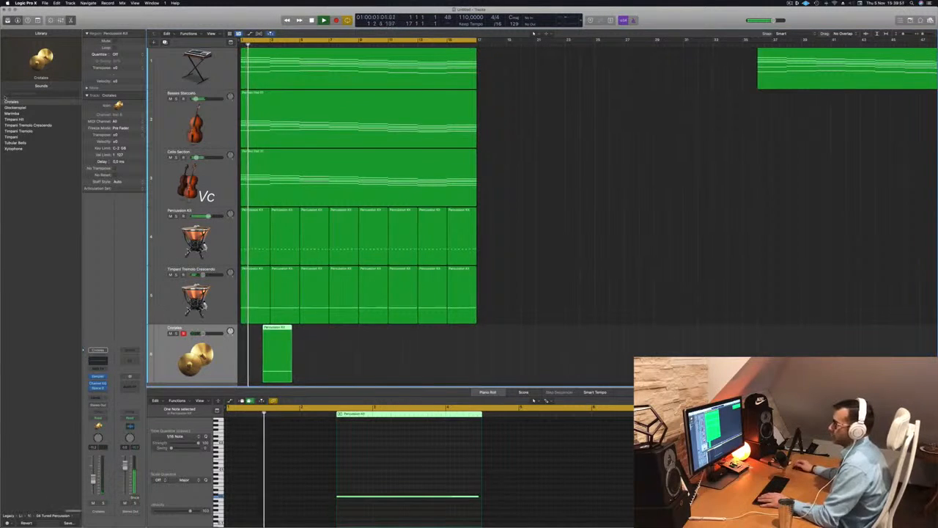
# Audition the Tubular Bells patch, then choose Timpani for the new track.
pyautogui.click(15, 143)
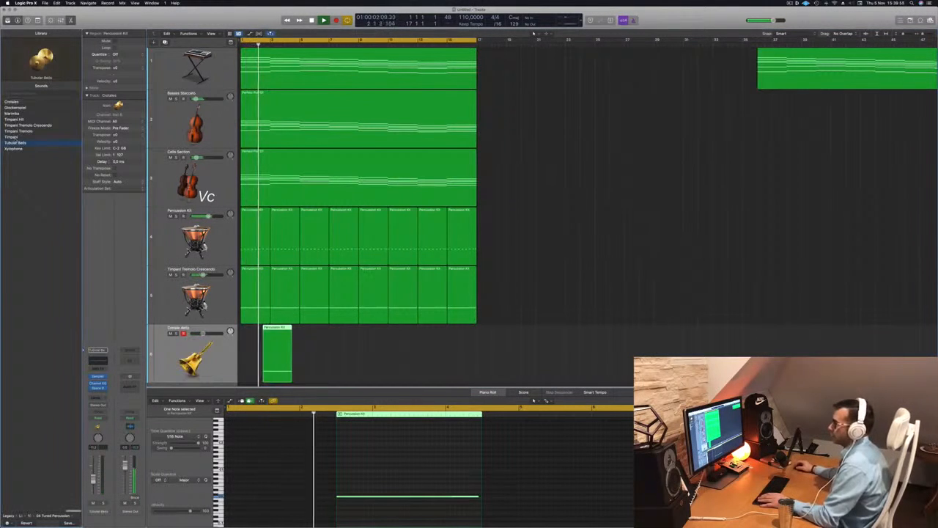
pyautogui.click(14, 149)
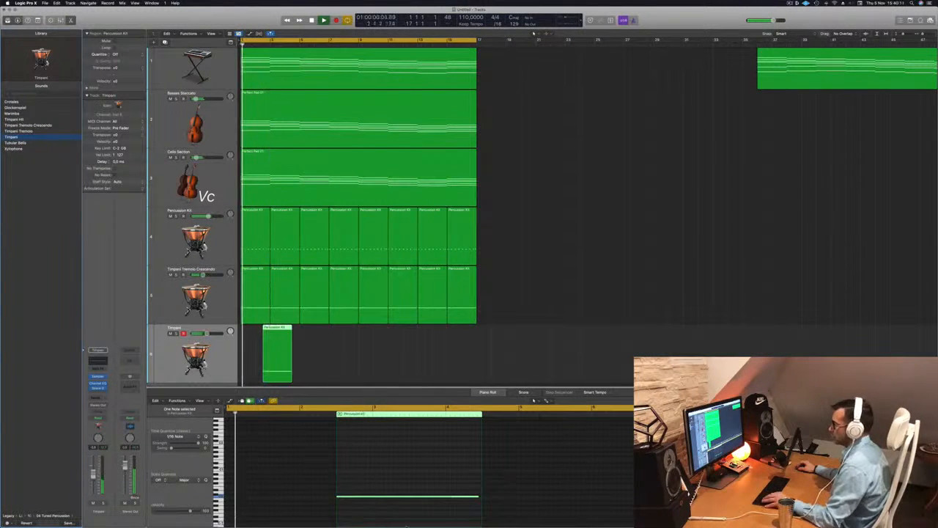
# Shorten the timpani note to a brief hit and copy it into a run of four quick hits.
pyautogui.moveTo(477, 497); pyautogui.dragTo(341, 498)
pyautogui.press('super+Right')
pyautogui.press('Return')
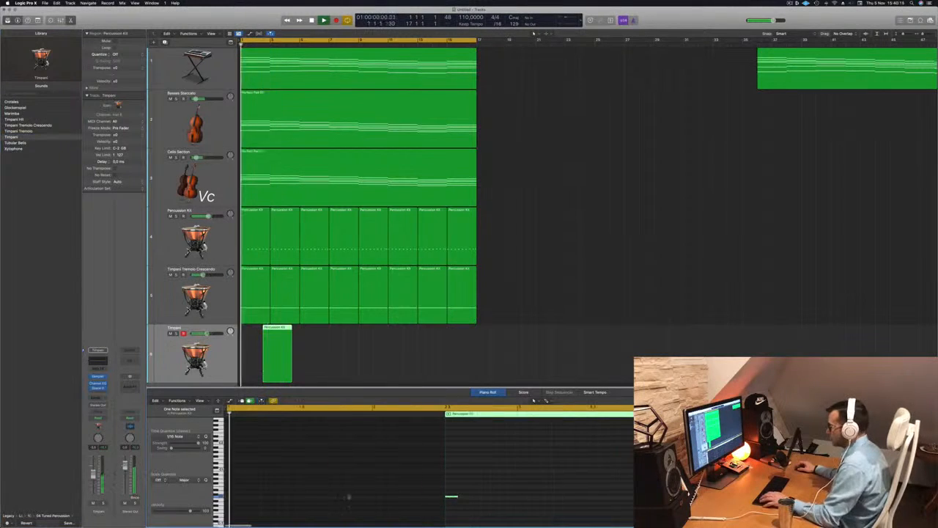
pyautogui.moveTo(453, 498); pyautogui.dragTo(491, 502)
pyautogui.press('Return')
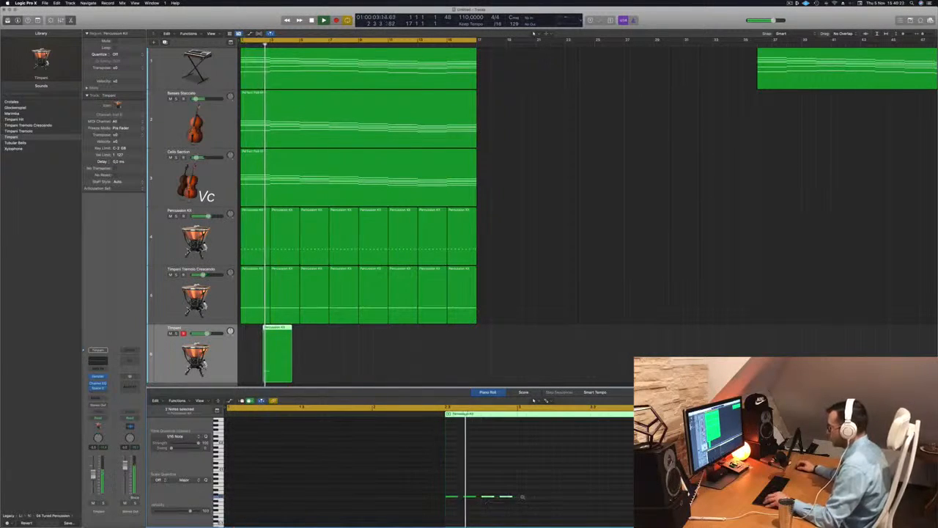
# Repeat the short timpani hit region along the Timpani track up to bar 17 and delete the copy extending past it.
pyautogui.press('super+Left')
pyautogui.press('Return')
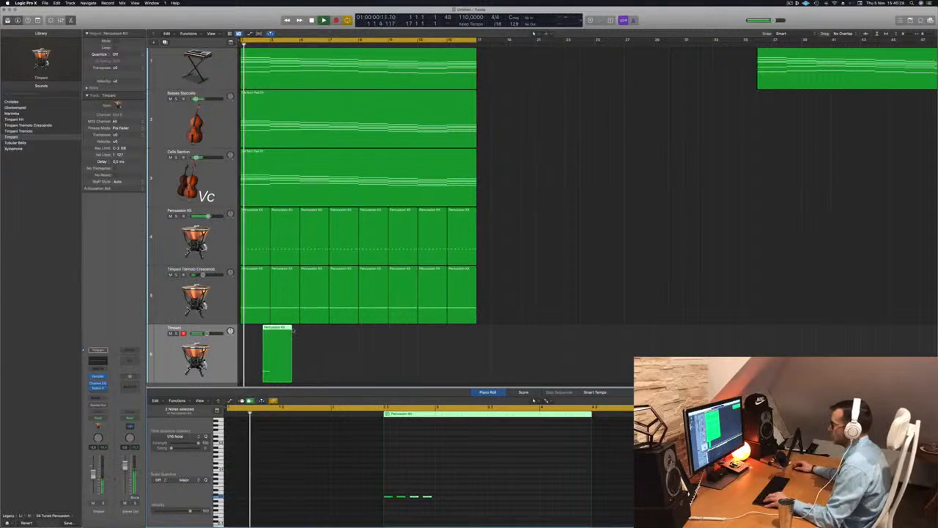
pyautogui.moveTo(275, 328); pyautogui.dragTo(308, 331)
pyautogui.moveTo(365, 340); pyautogui.dragTo(406, 335)
pyautogui.keyDown('super'); pyautogui.click(477, 336); pyautogui.keyUp('super')
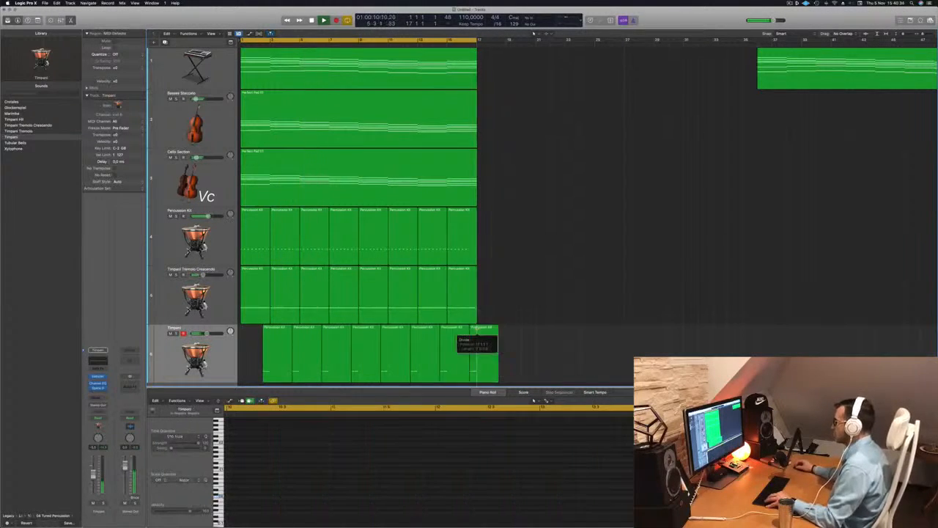
pyautogui.press('Delete')
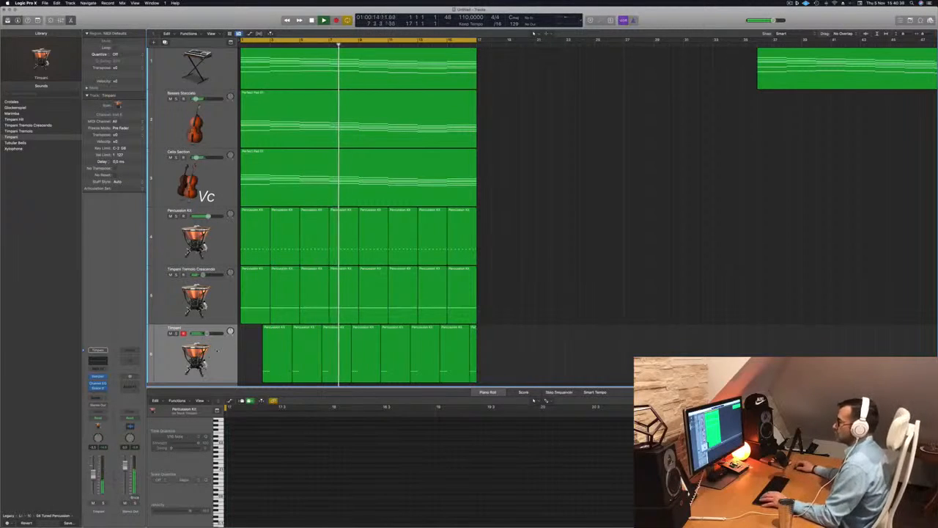
# Select the Timpani, Timpani Tremolo Crescendo and Percussion Kit tracks in turn to compare their regions.
pyautogui.click(199, 348)
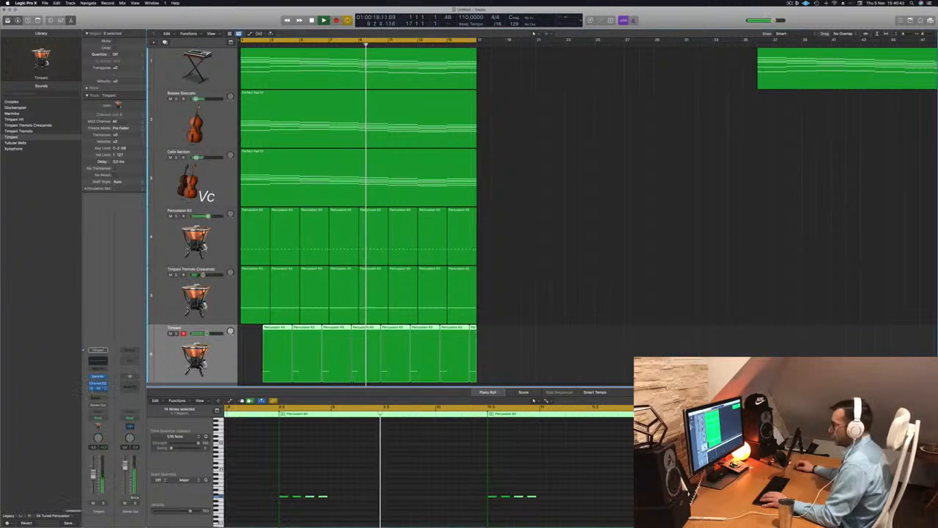
pyautogui.click(161, 305)
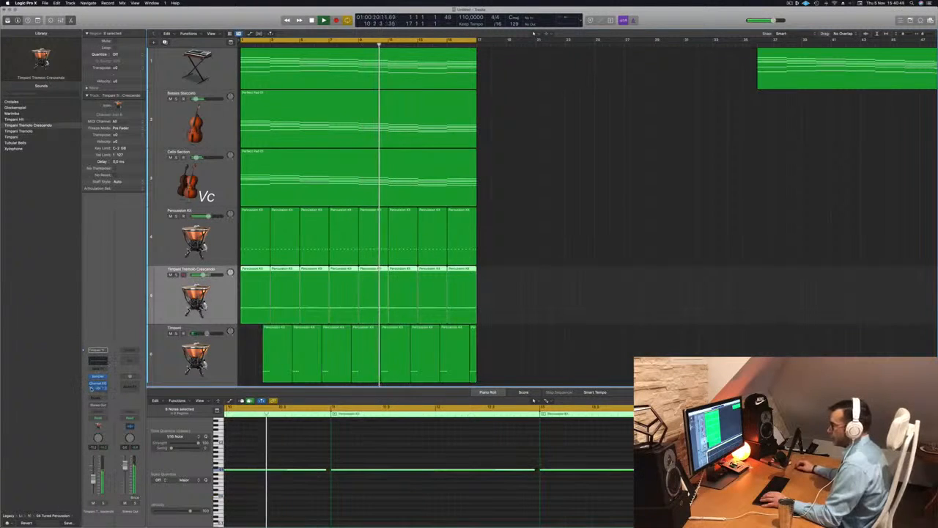
pyautogui.click(169, 248)
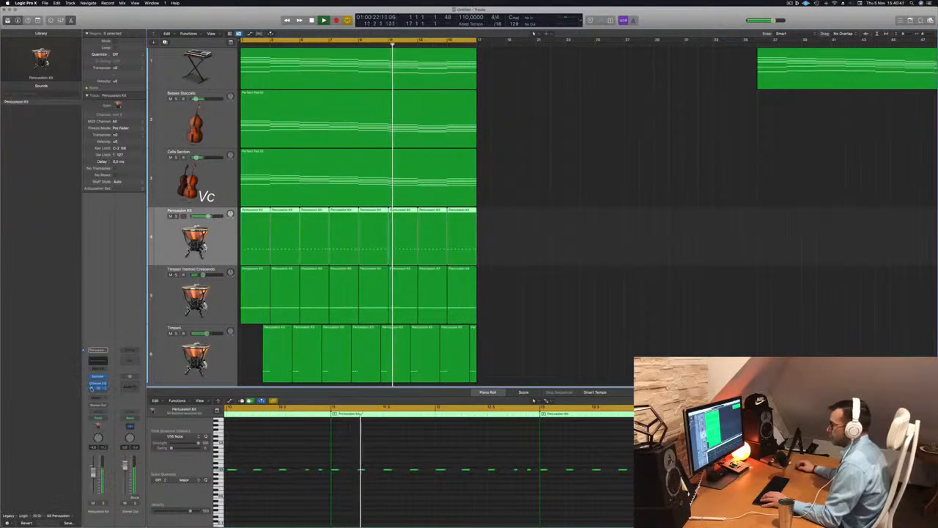
pyautogui.press('super+shift+a')
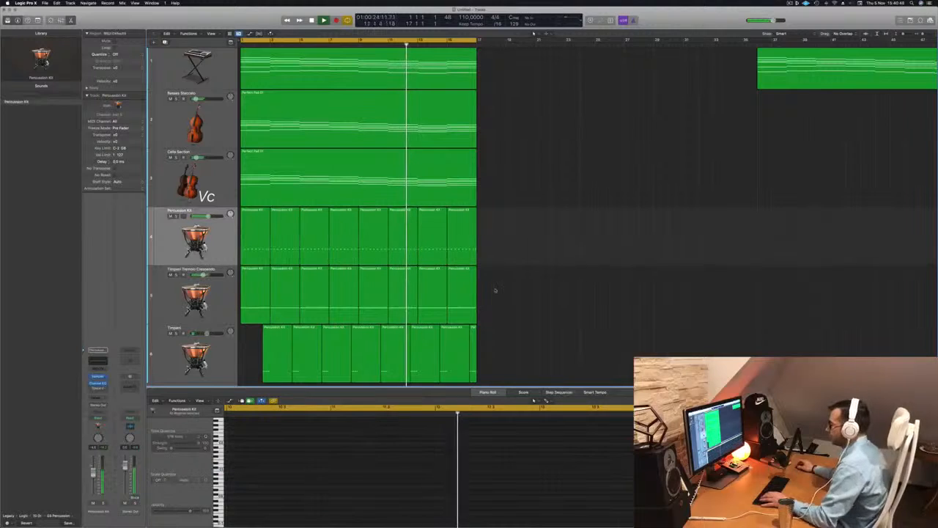
# Duplicate the Percussion Kit track and copy its first region onto the new track.
pyautogui.click(222, 359)
pyautogui.scroll(-2, 227, 352)
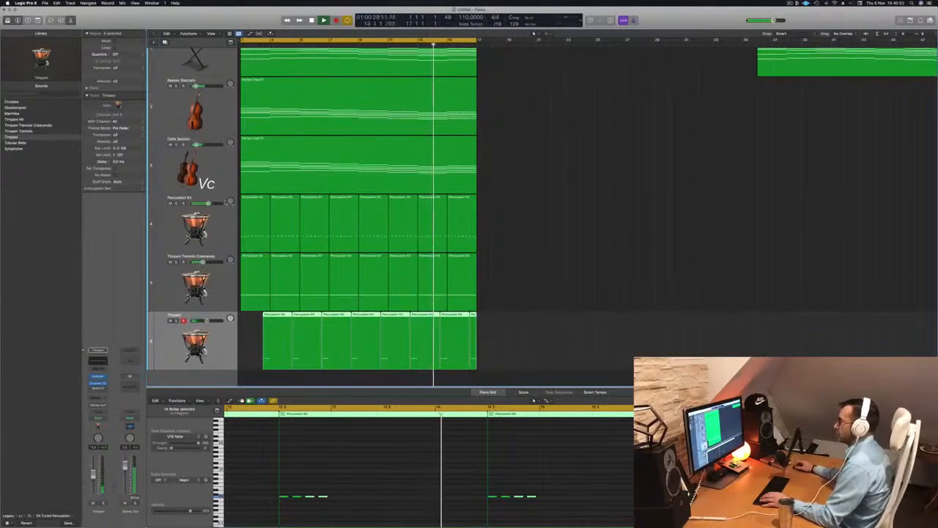
pyautogui.click(223, 230)
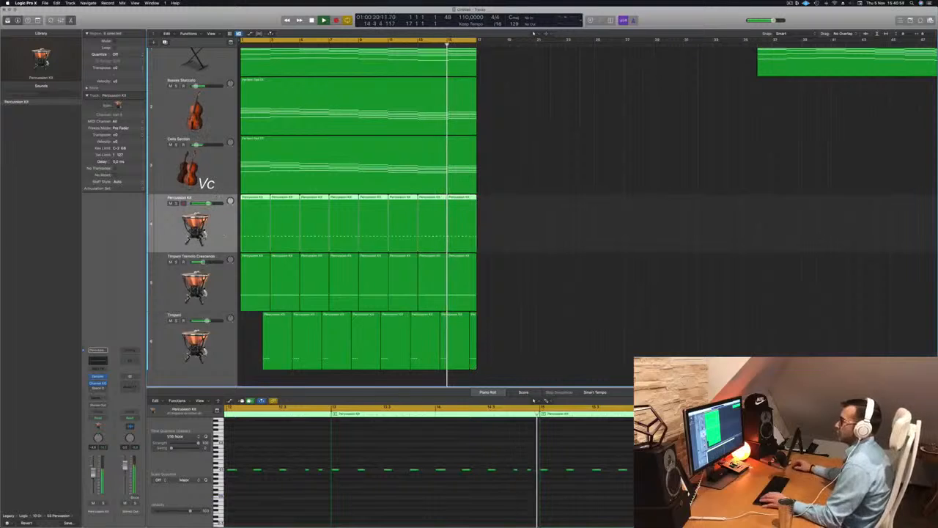
pyautogui.press('super+d')
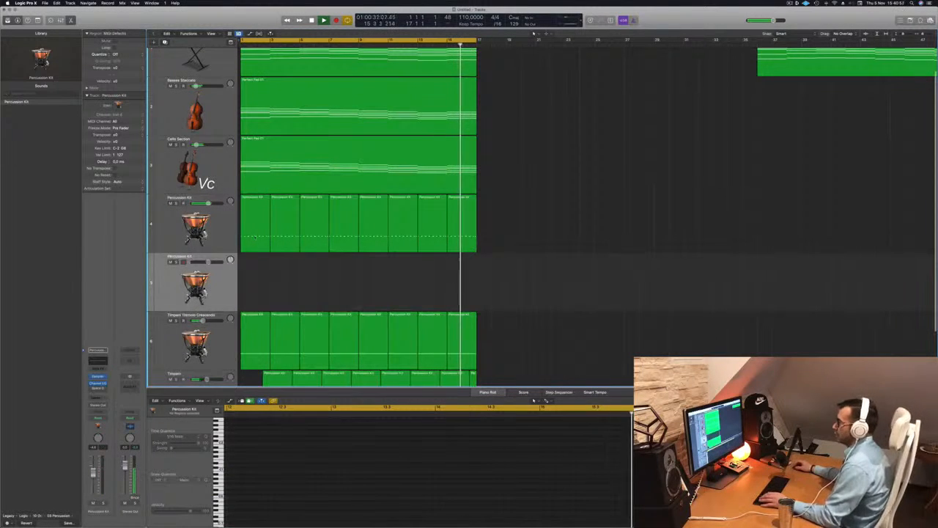
pyautogui.moveTo(255, 220); pyautogui.dragTo(255, 276)
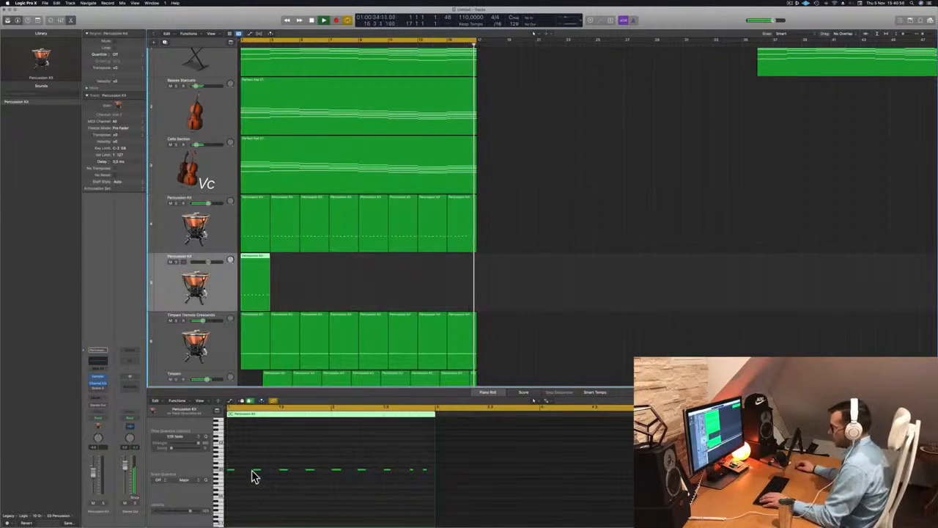
# Adjust and select the hits in the new region's Piano Roll while auditioning the pattern.
pyautogui.moveTo(233, 466); pyautogui.dragTo(389, 481)
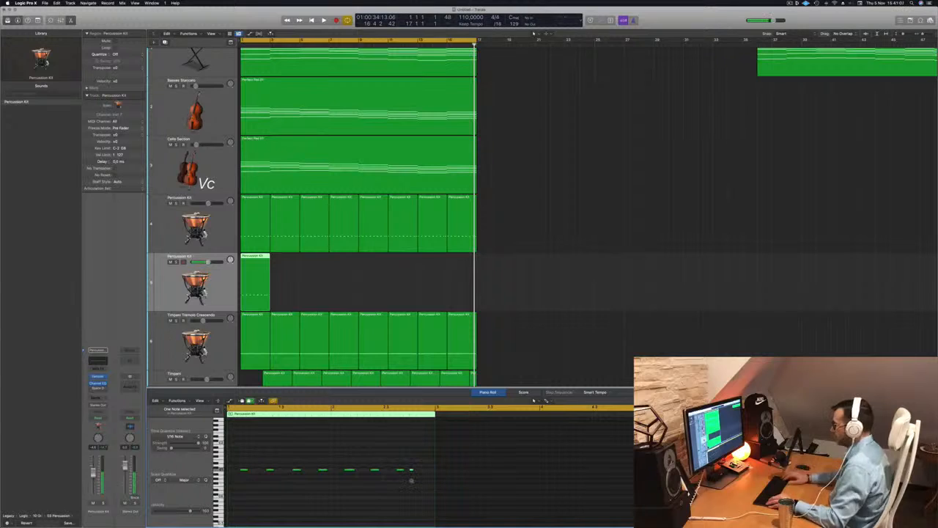
pyautogui.press('space')
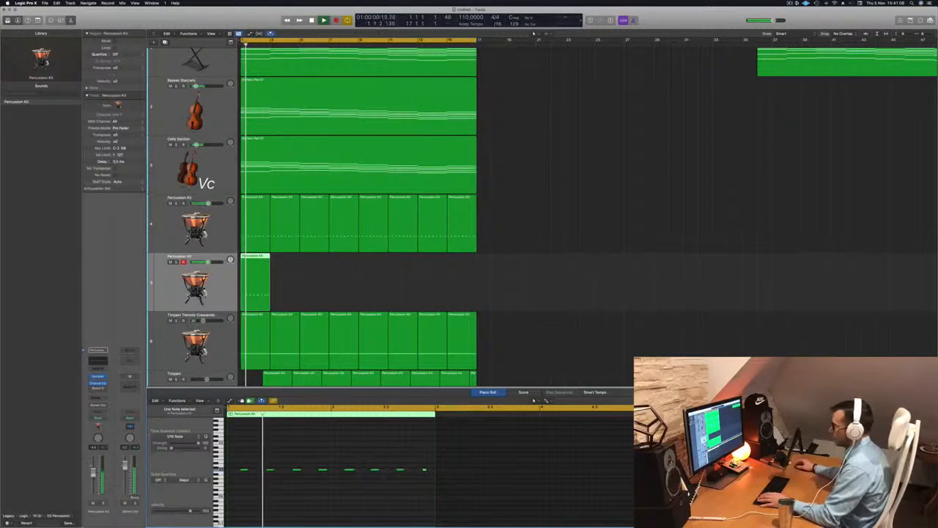
pyautogui.press('space')
pyautogui.press('space')
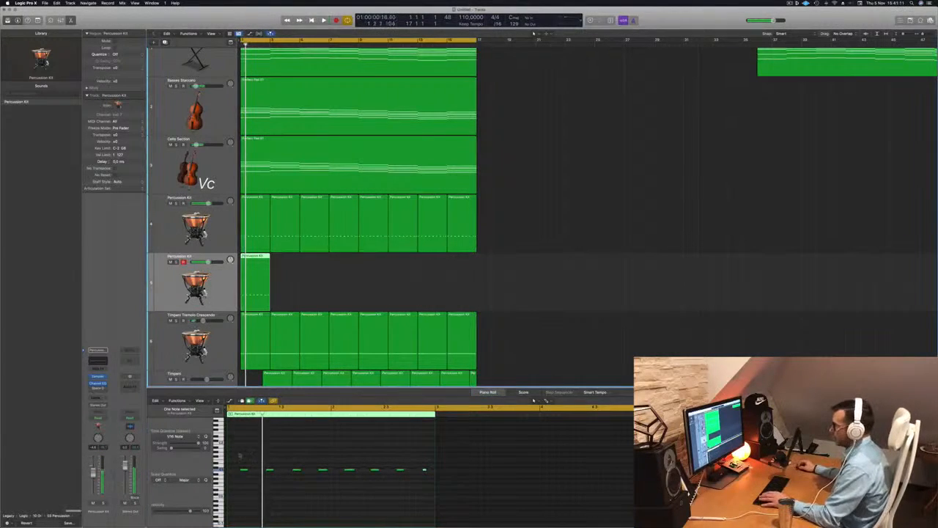
pyautogui.moveTo(239, 455); pyautogui.dragTo(507, 502)
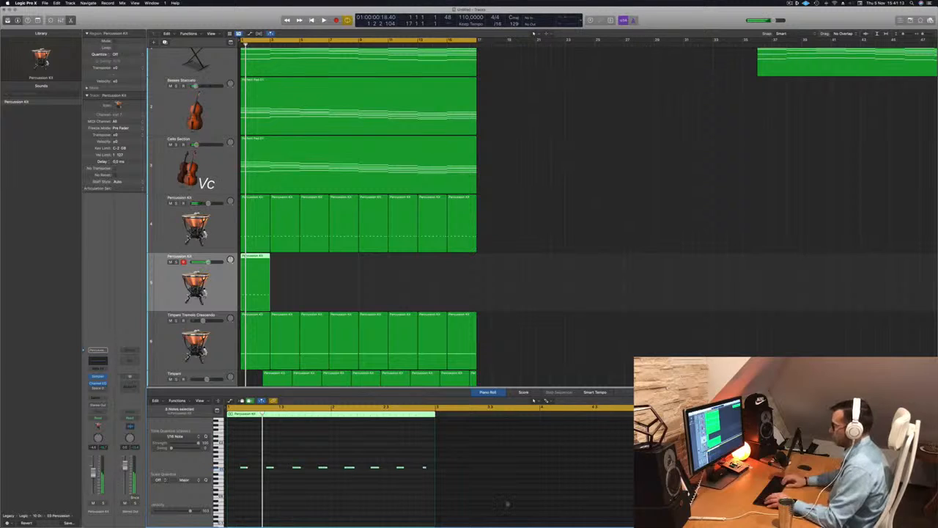
pyautogui.press('space')
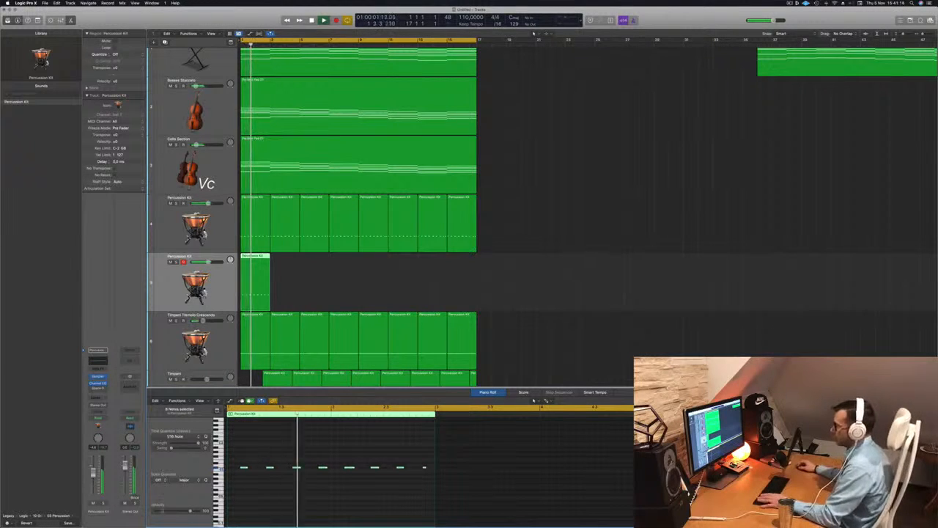
pyautogui.press('space')
pyautogui.press('space')
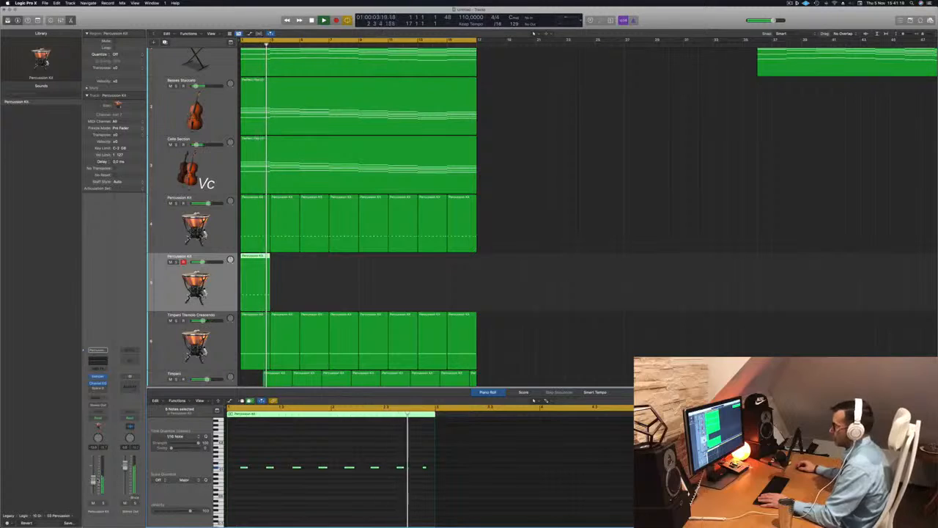
pyautogui.press('space')
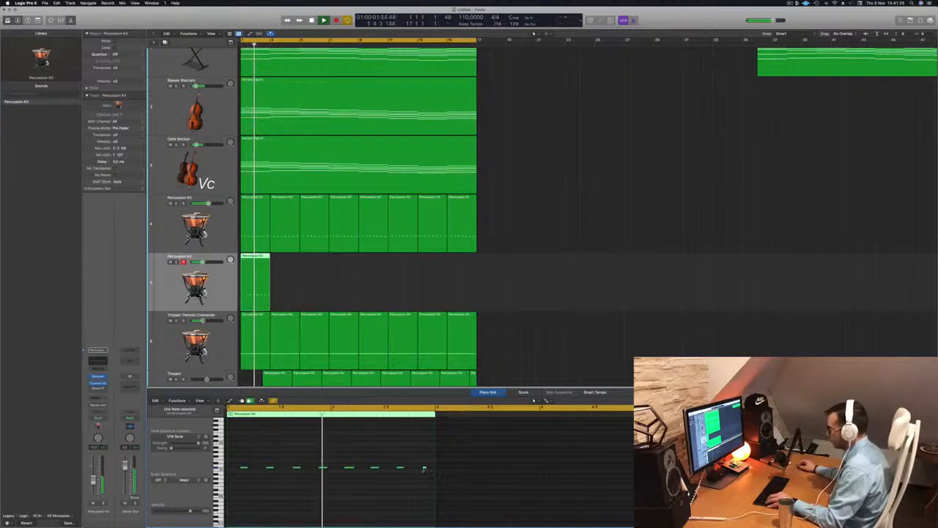
# Move the region's final hit slightly earlier and replay from the project start.
pyautogui.moveTo(424, 468); pyautogui.dragTo(411, 469)
pyautogui.press('super+Left')
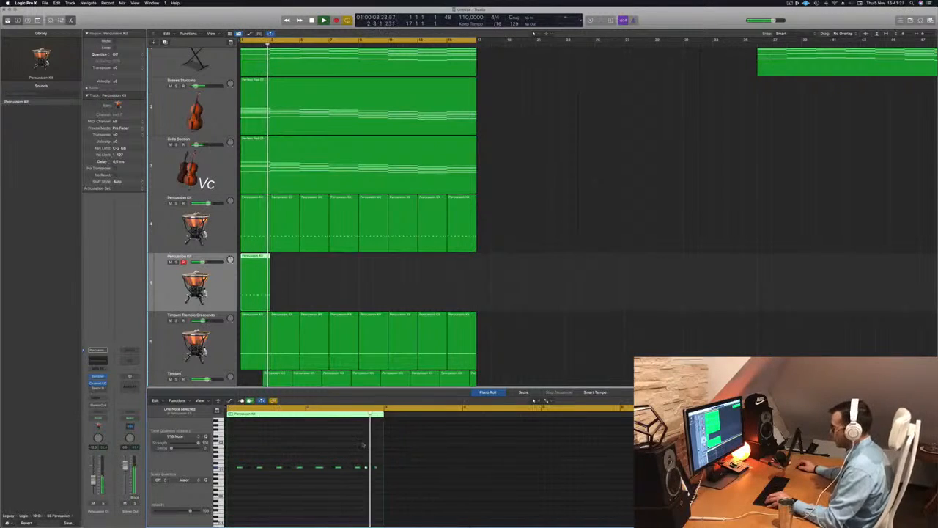
pyautogui.press('space')
# Copy the edited region along the new Percussion Kit track to fill it up to bar 17, then play it back.
pyautogui.moveTo(257, 265); pyautogui.dragTo(309, 264)
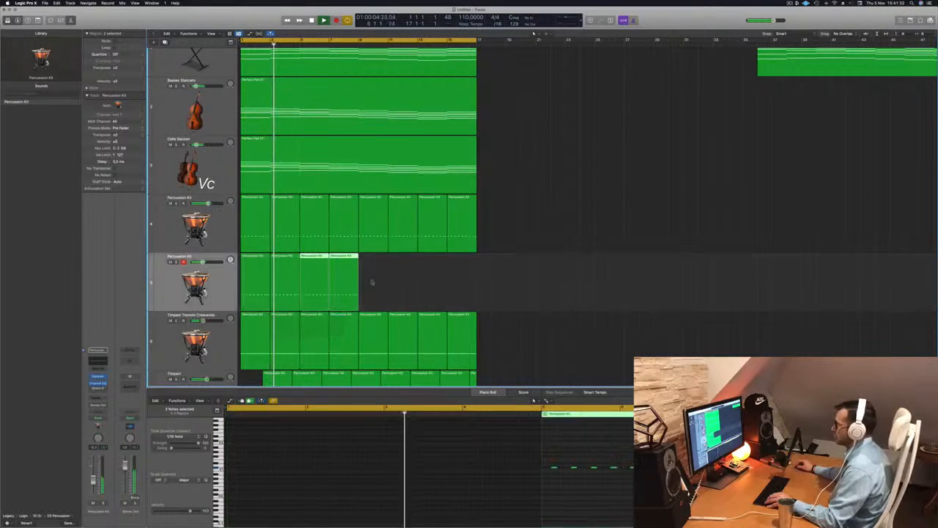
pyautogui.moveTo(252, 258); pyautogui.dragTo(358, 273)
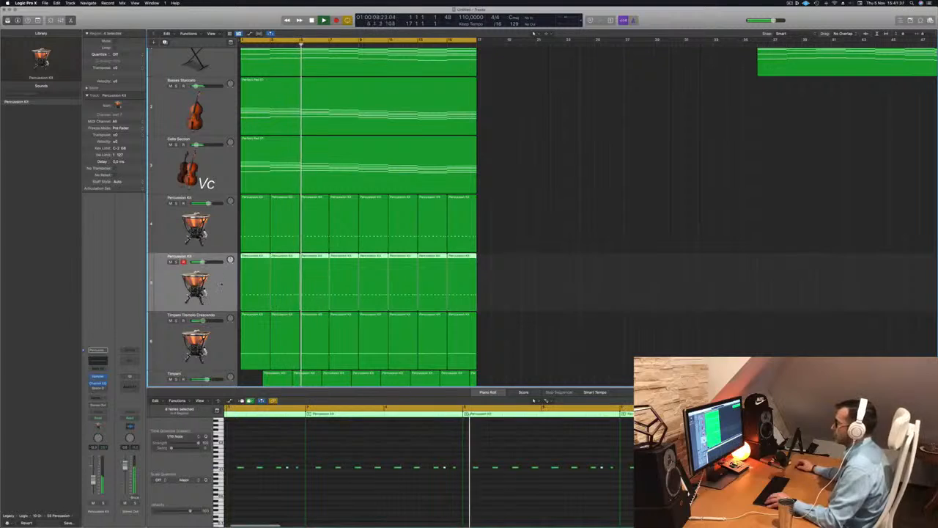
pyautogui.press('Return')
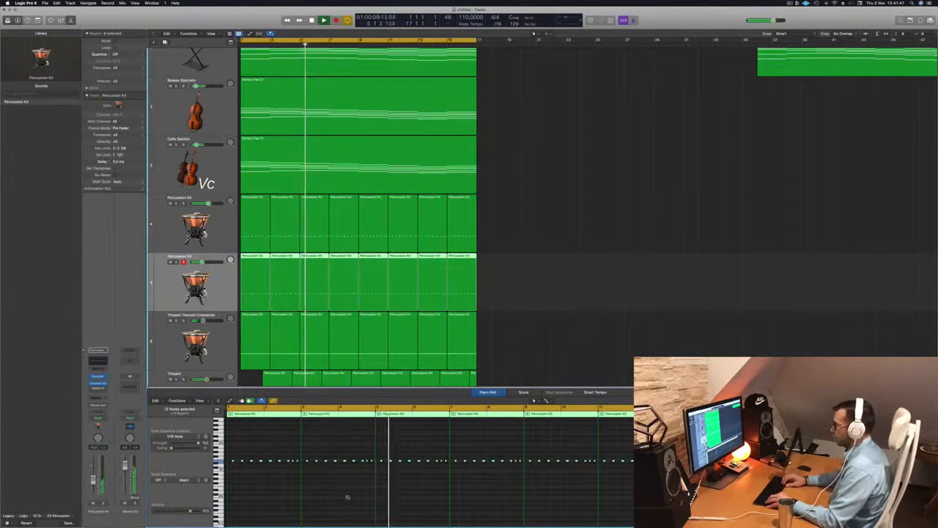
pyautogui.press('Return')
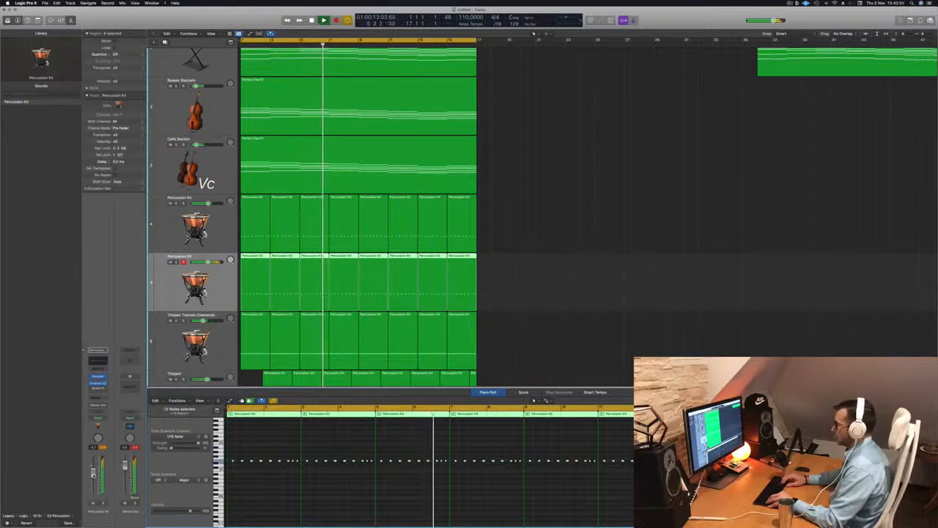
pyautogui.press('Return')
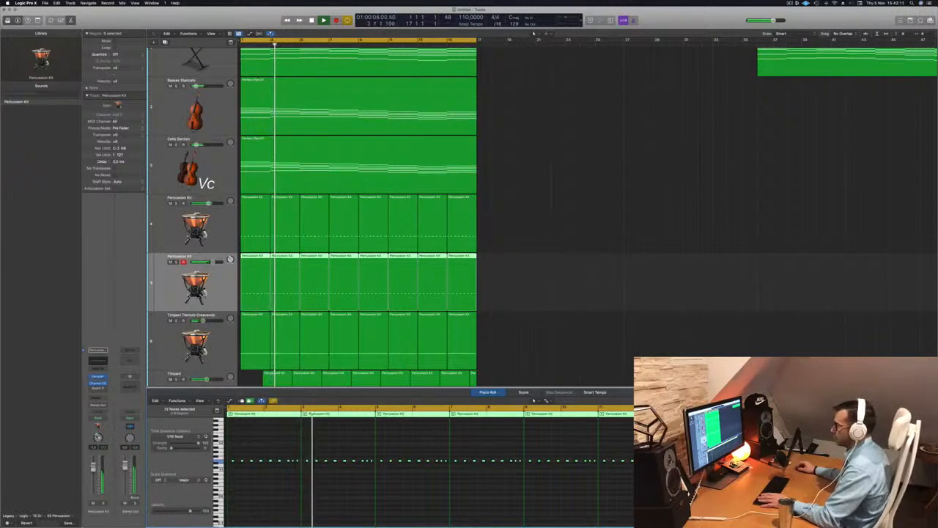
# Add a send from the Cello Section track to Bus 1.
pyautogui.click(499, 229)
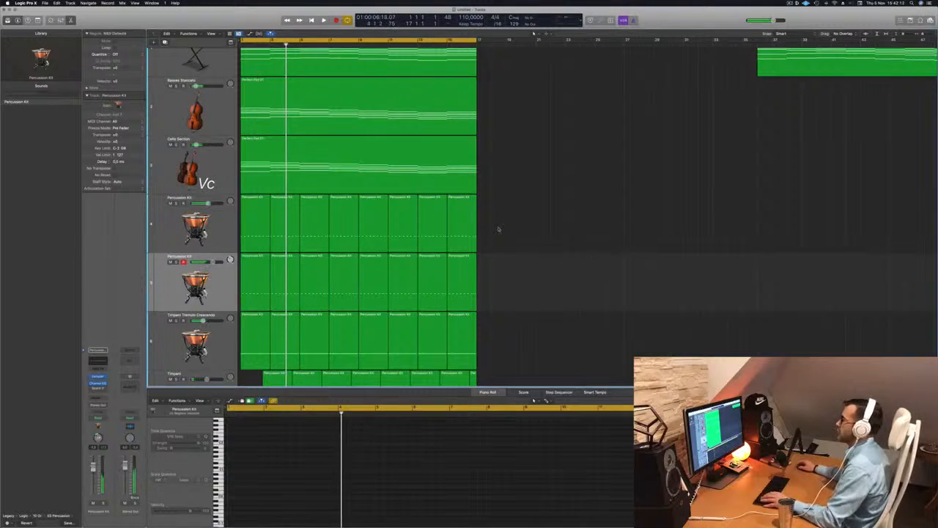
pyautogui.scroll(-8, 530, 223)
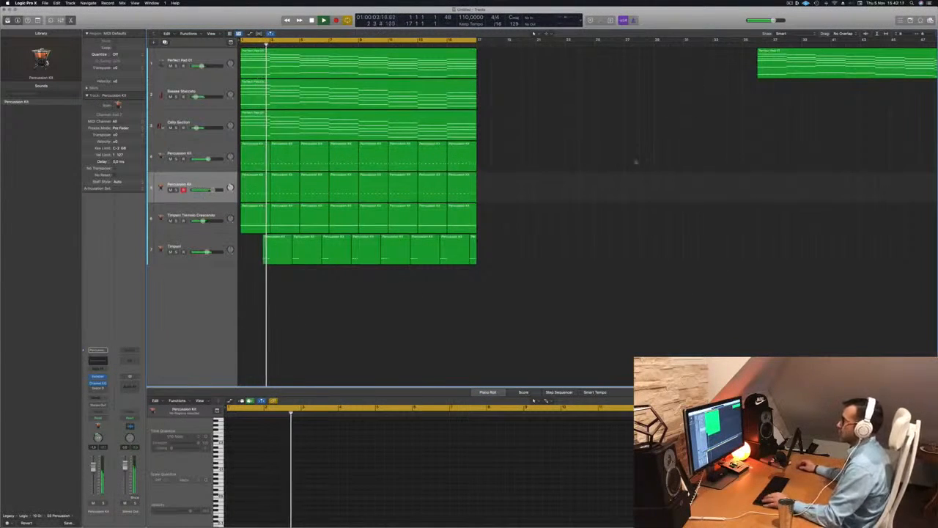
pyautogui.scroll(3, 580, 230)
pyautogui.scroll(-3, 601, 228)
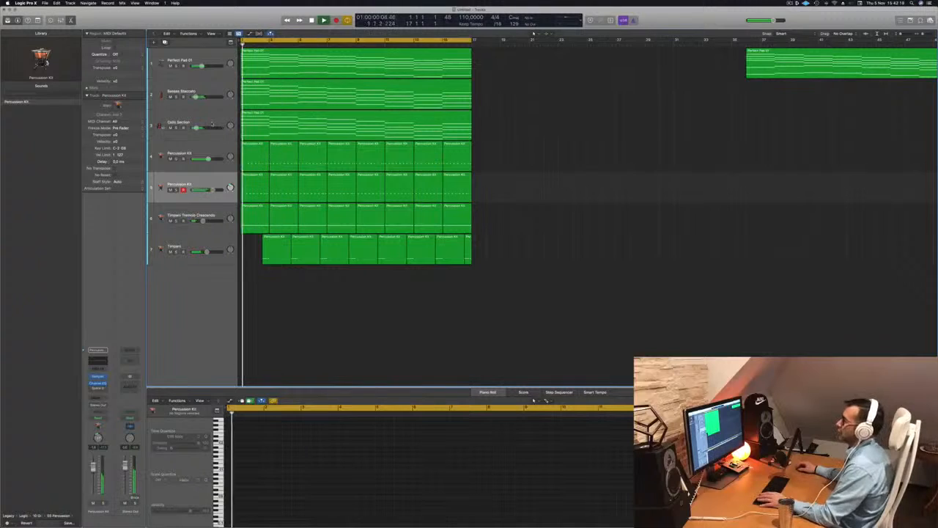
pyautogui.click(171, 128)
pyautogui.click(192, 119)
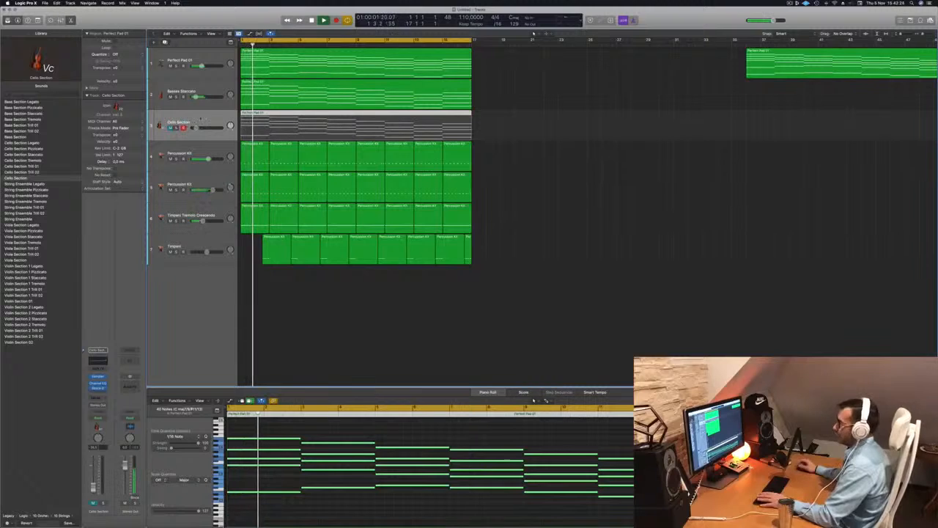
pyautogui.press('Return')
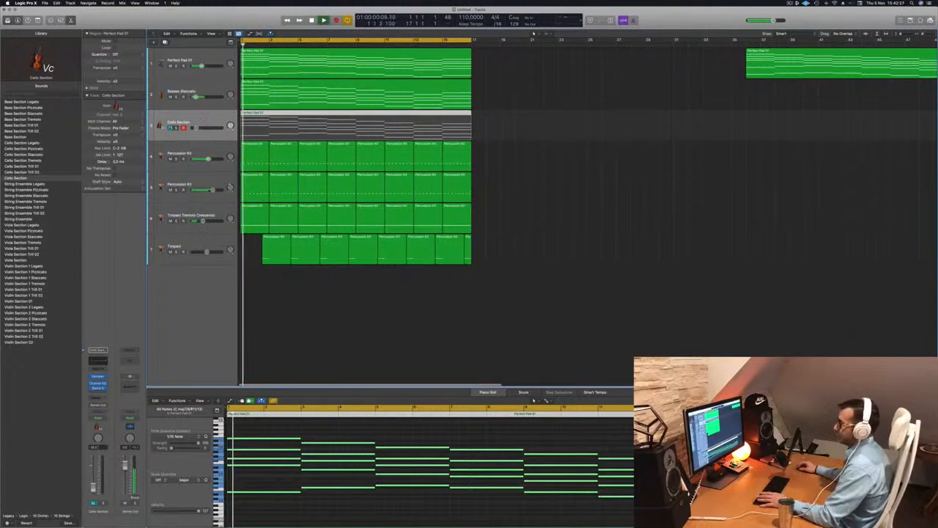
pyautogui.click(172, 129)
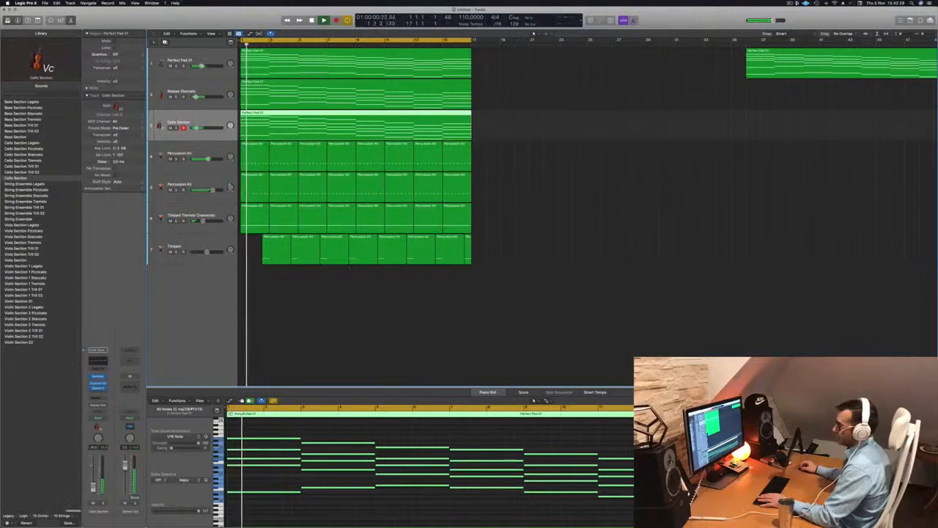
pyautogui.click(97, 398)
pyautogui.moveTo(96, 407)
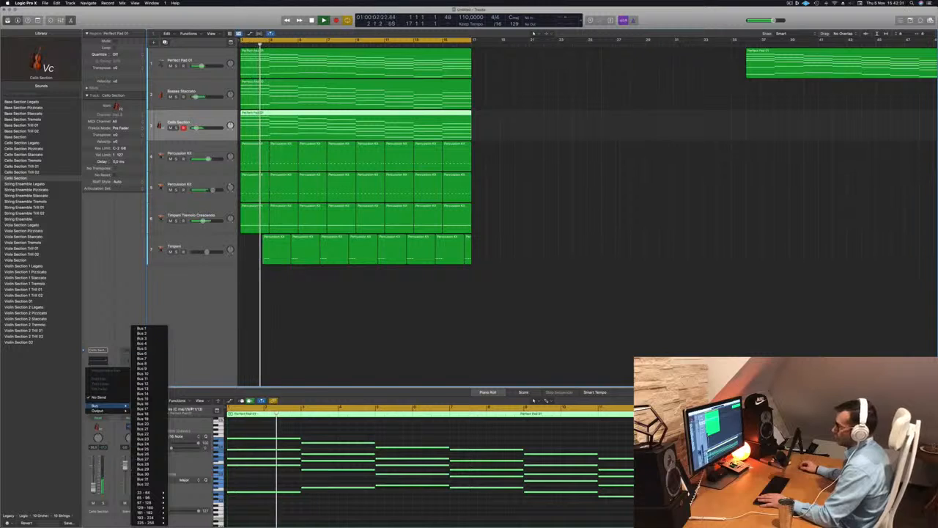
pyautogui.click(146, 328)
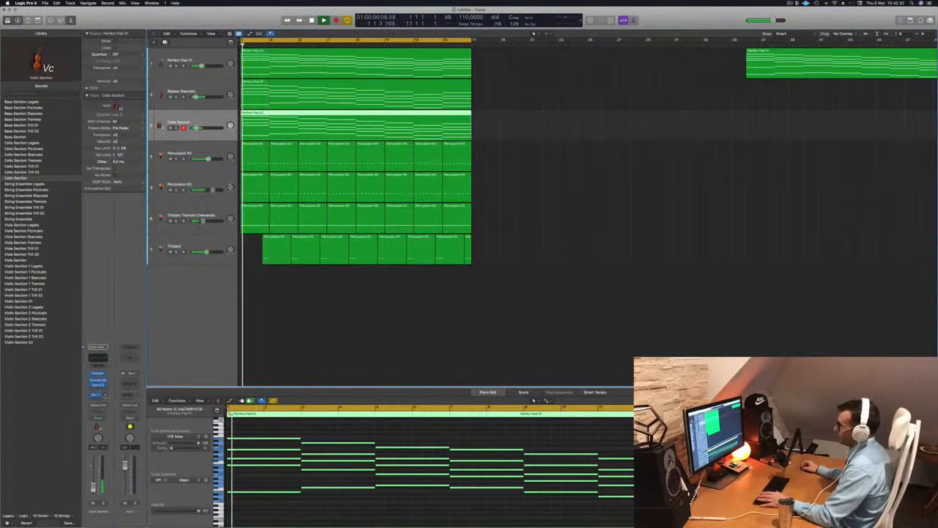
# Insert a stereo SilverVerb reverb plug-in on the Bus 1 aux channel.
pyautogui.click(132, 379)
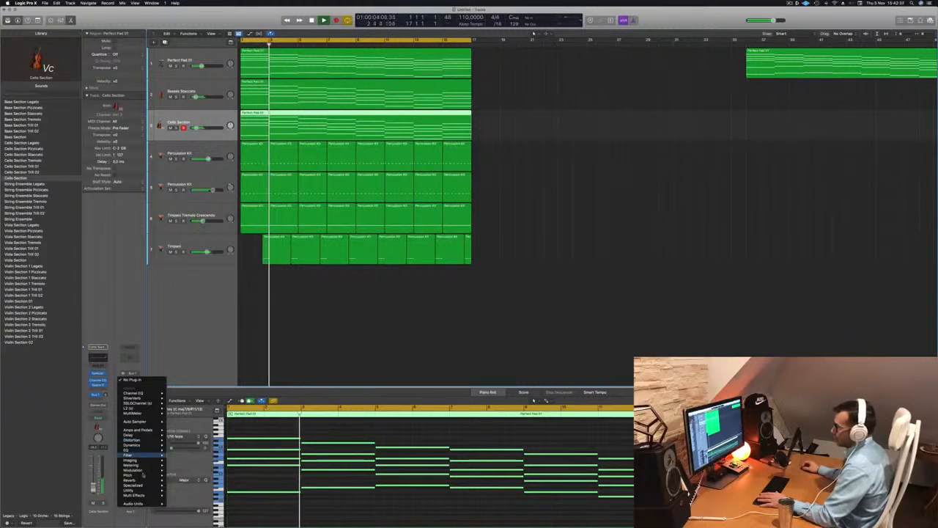
pyautogui.moveTo(147, 481)
pyautogui.moveTo(181, 490)
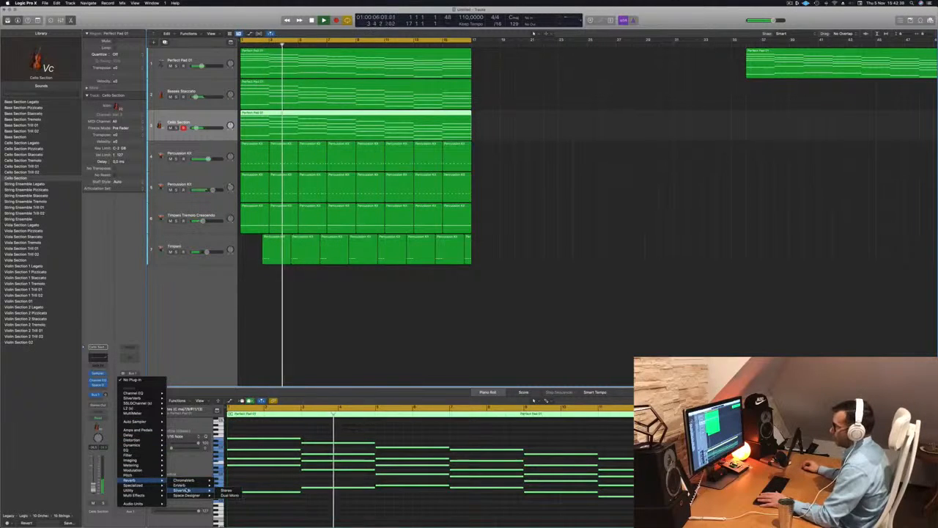
pyautogui.click(224, 490)
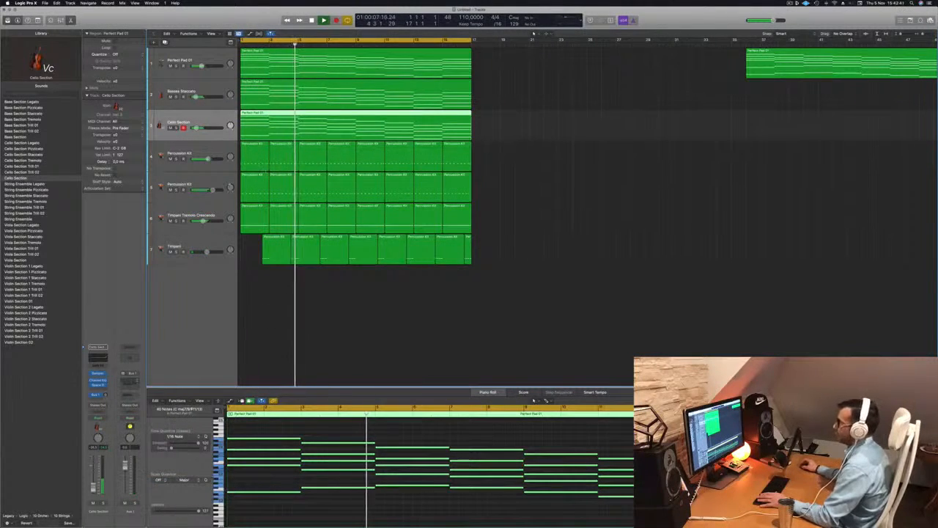
# Load the grandiose preset into the SilverVerb reverb on Bus 1 and close the plug-in window.
pyautogui.moveTo(611, 94); pyautogui.dragTo(557, 99)
pyautogui.click(279, 91)
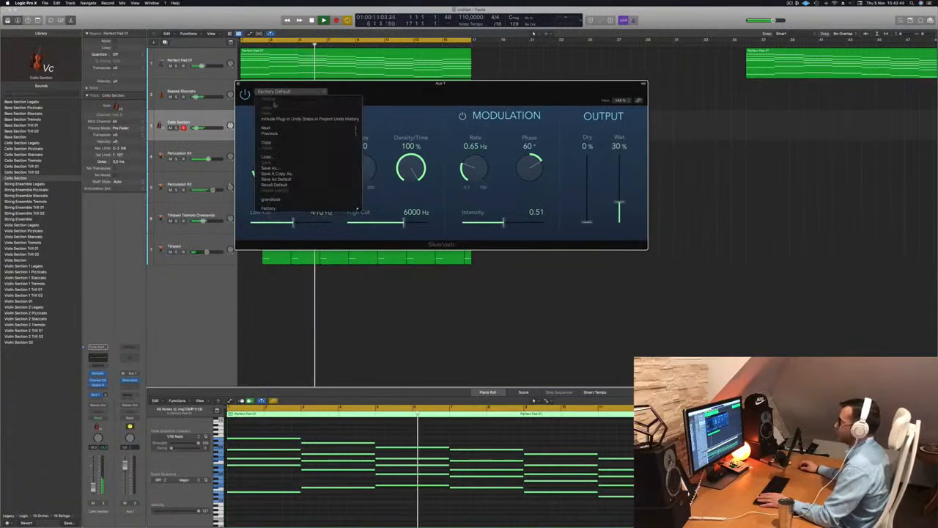
pyautogui.click(271, 198)
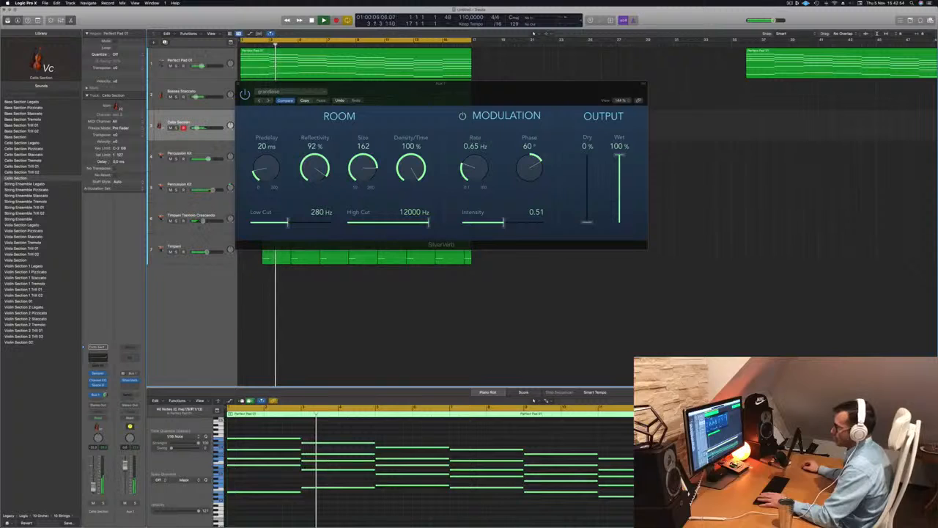
pyautogui.press('Return')
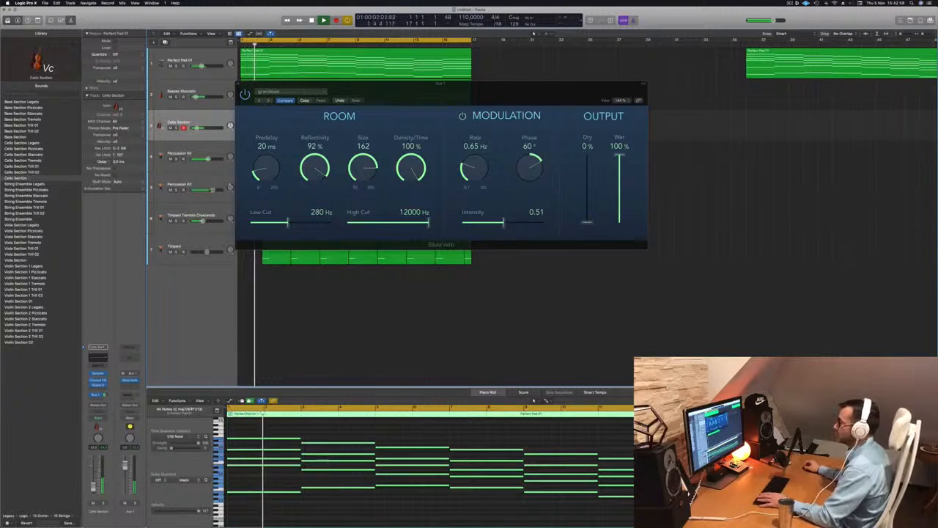
pyautogui.click(237, 84)
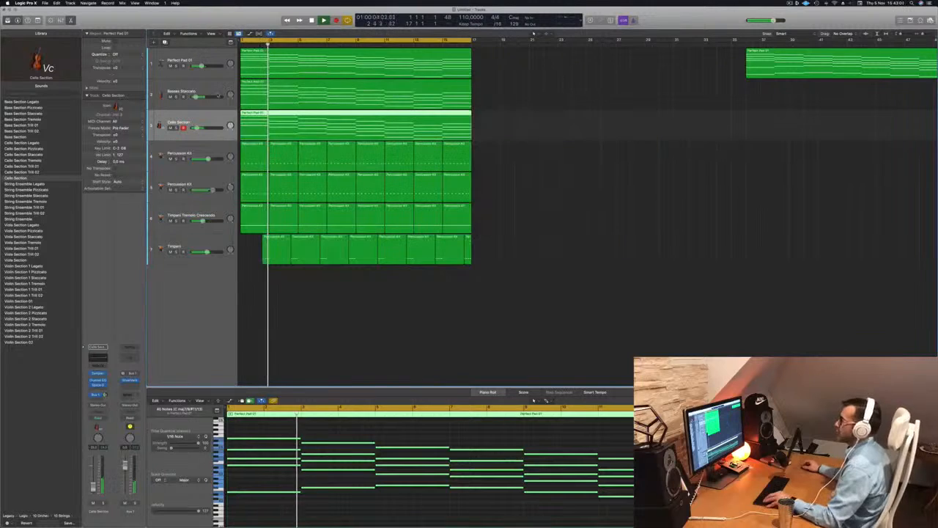
pyautogui.scroll(1, 224, 127)
pyautogui.scroll(-4, 224, 127)
pyautogui.scroll(-2, 225, 128)
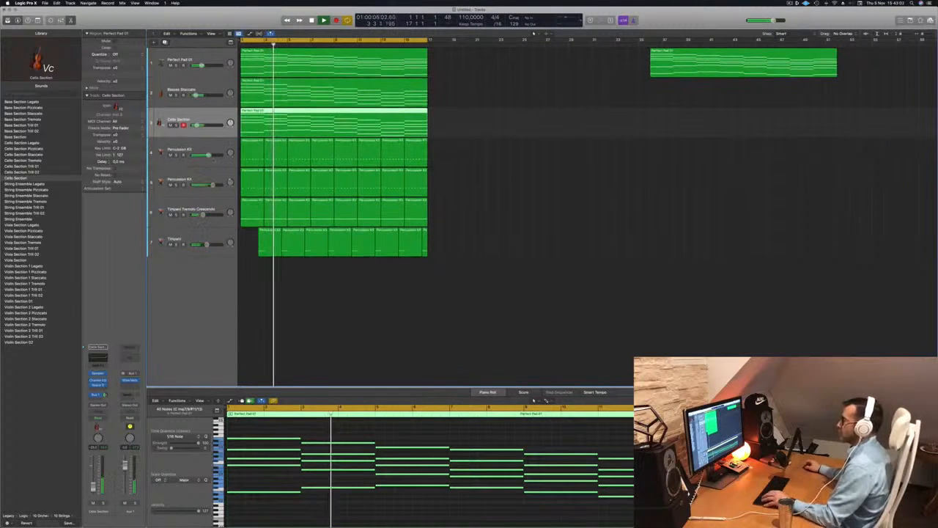
pyautogui.scroll(2, 465, 156)
pyautogui.scroll(4, 466, 156)
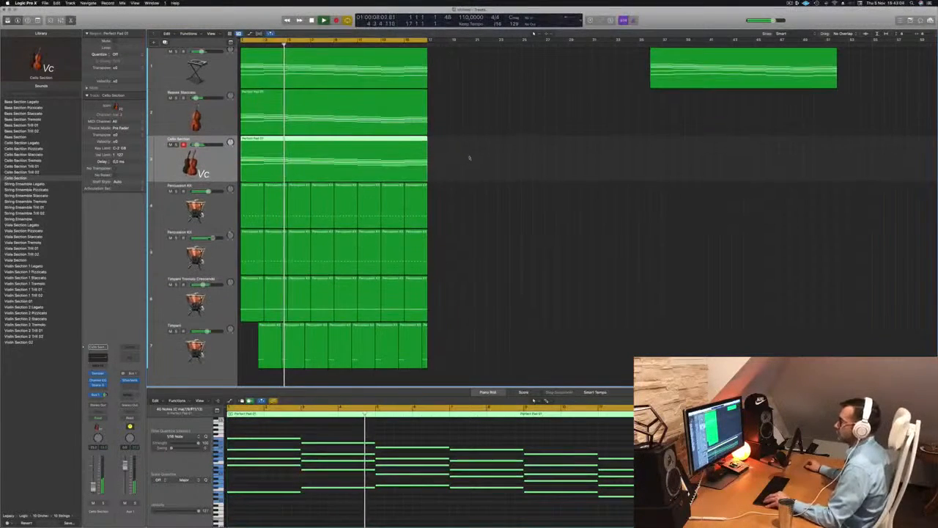
pyautogui.scroll(2, 511, 157)
pyautogui.scroll(-4, 513, 157)
pyautogui.scroll(1, 460, 151)
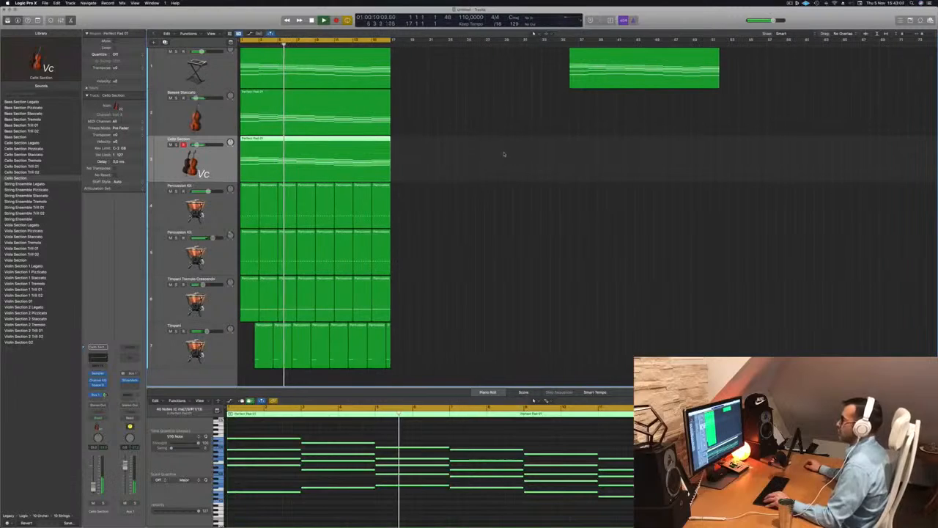
pyautogui.click(487, 141)
pyautogui.scroll(-3, 488, 144)
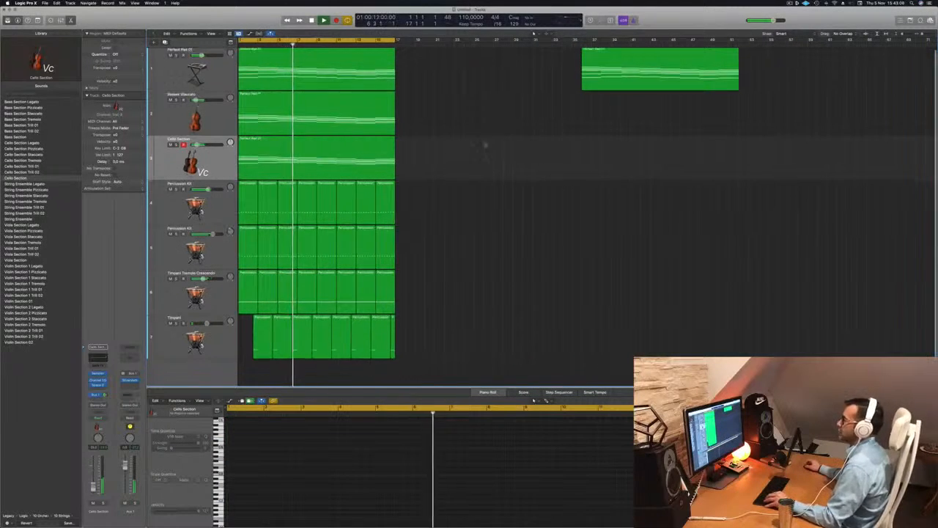
pyautogui.scroll(-2, 469, 126)
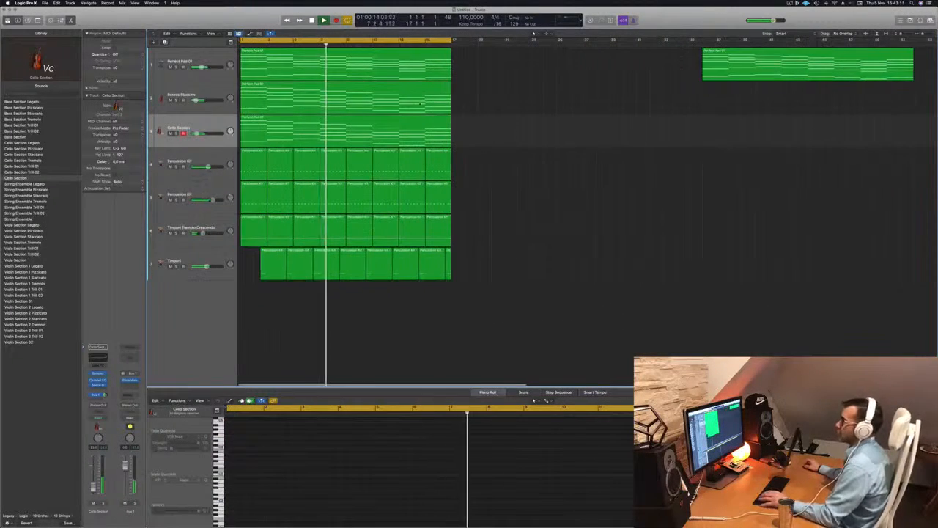
pyautogui.click(202, 88)
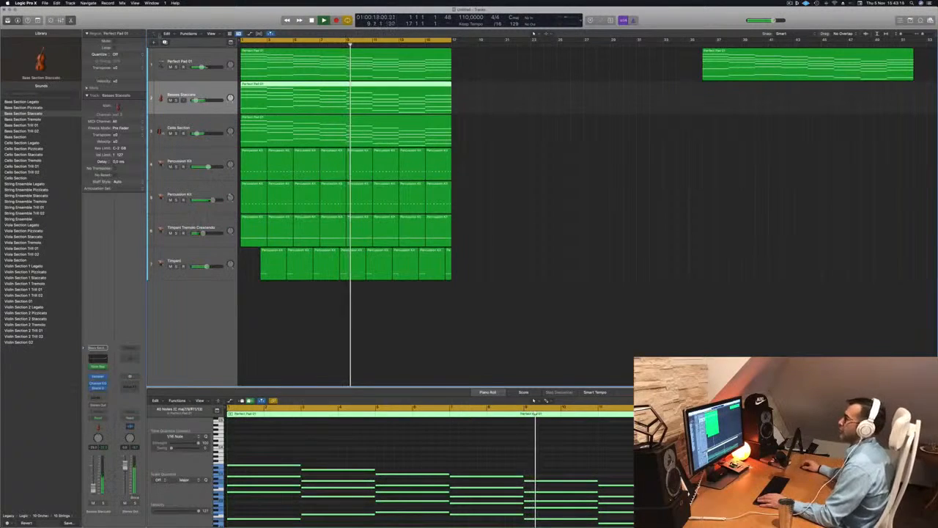
# Duplicate the Cello Section track, copy its Perfect Pad 01 region onto the new track, and start playback.
pyautogui.click(195, 126)
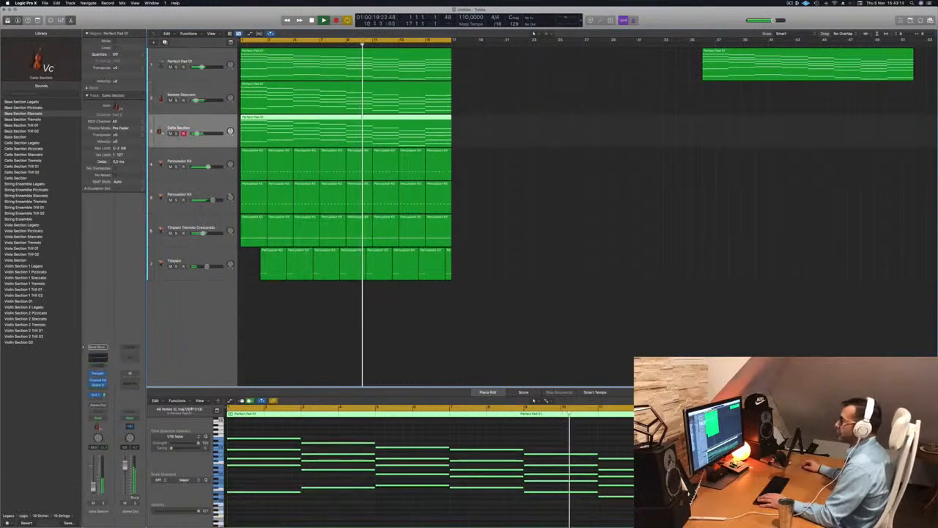
pyautogui.press('Return')
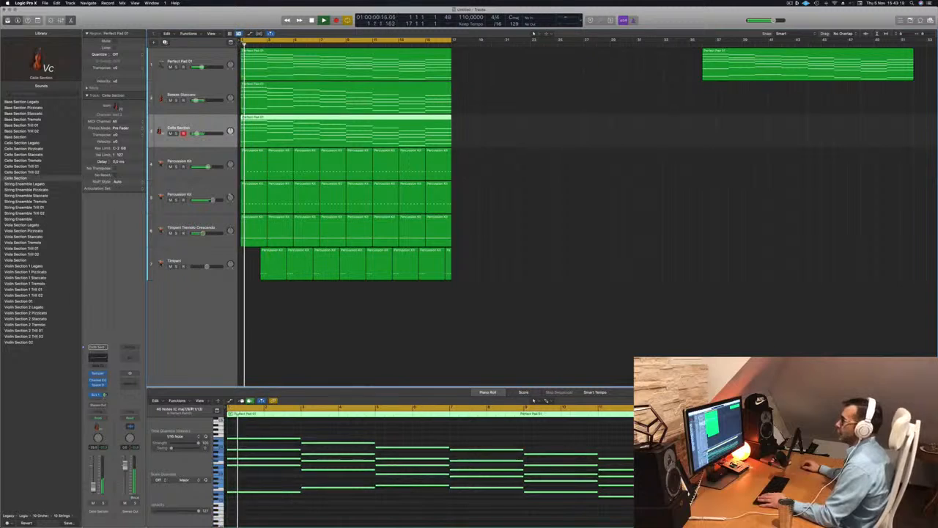
pyautogui.press('super+d')
pyautogui.moveTo(255, 136); pyautogui.dragTo(255, 170)
pyautogui.press('space')
# Delete all lower notes in the duplicated cello region, keeping only the top melody line.
pyautogui.scroll(-5, 321, 502)
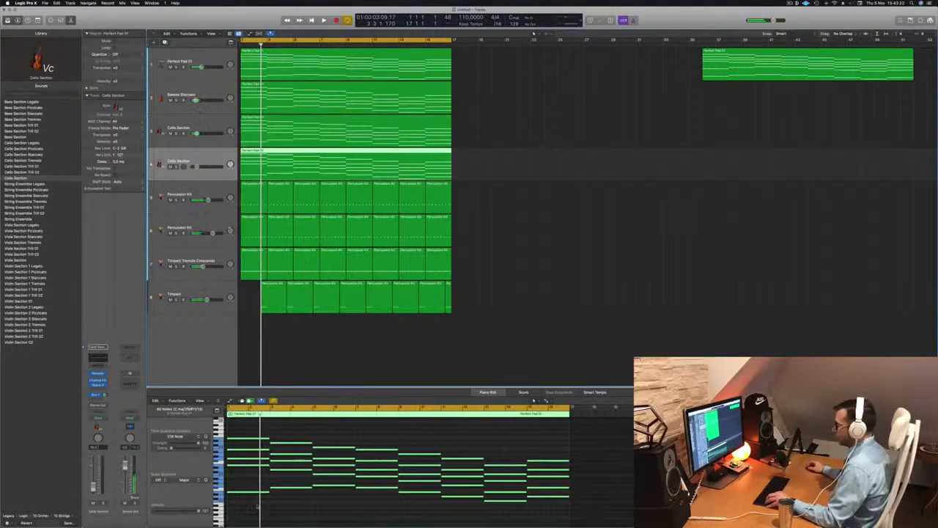
pyautogui.moveTo(259, 505); pyautogui.dragTo(565, 477)
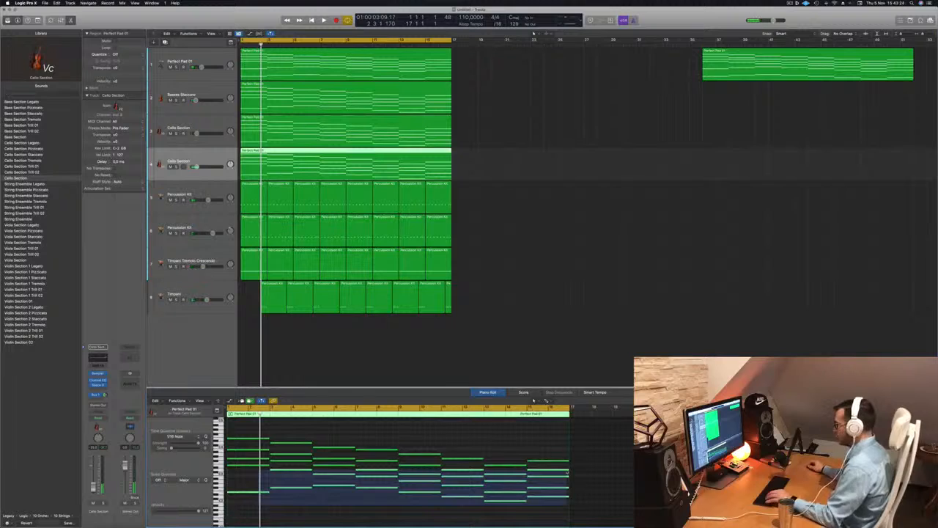
pyautogui.press('Delete')
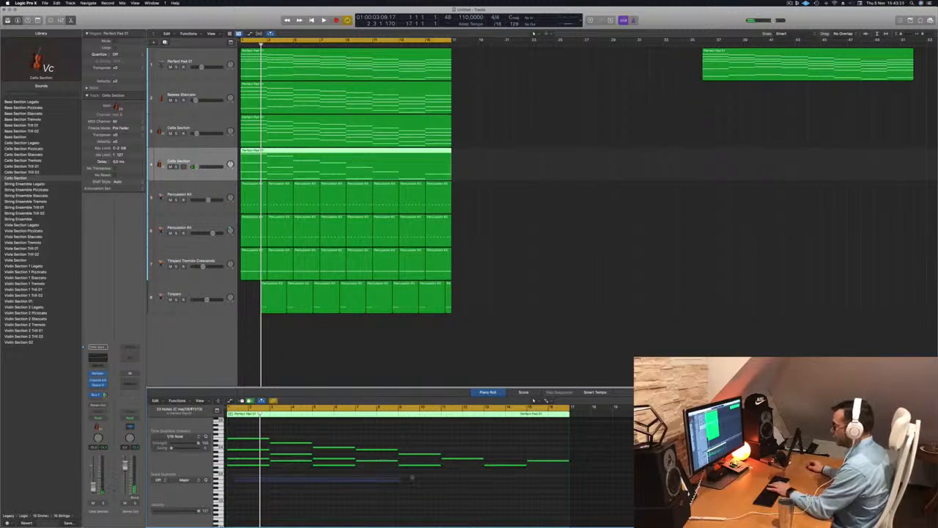
pyautogui.moveTo(412, 477); pyautogui.dragTo(428, 462)
pyautogui.press('Delete')
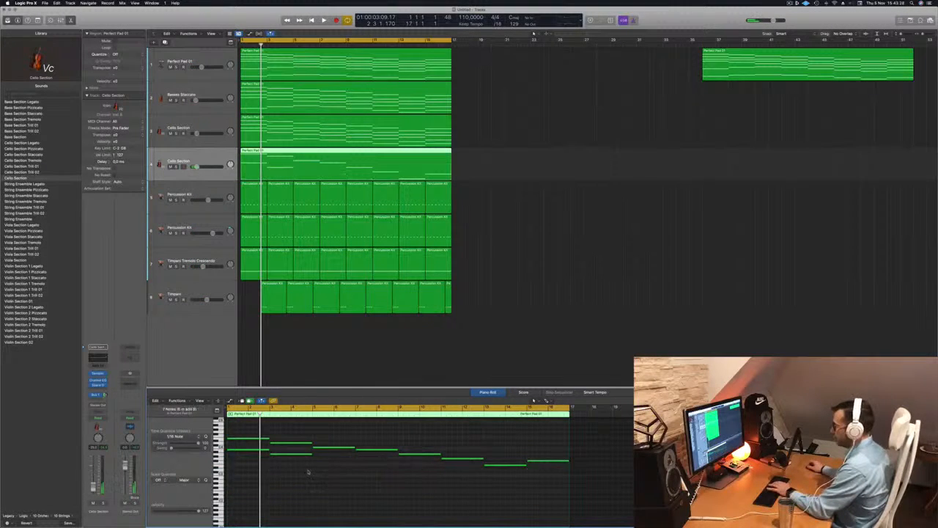
pyautogui.press('Delete')
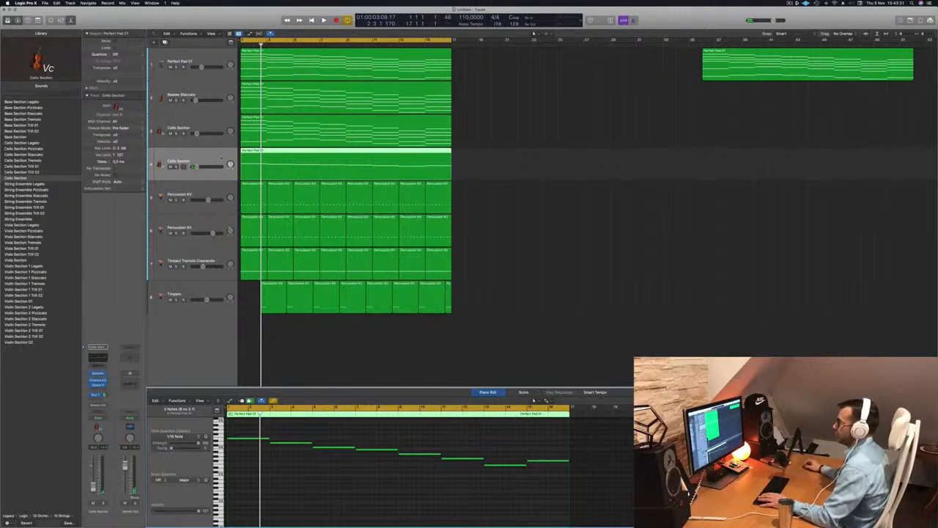
# Play back the thinned region and open the new Cello Section track's Sampler instrument window.
pyautogui.press('space')
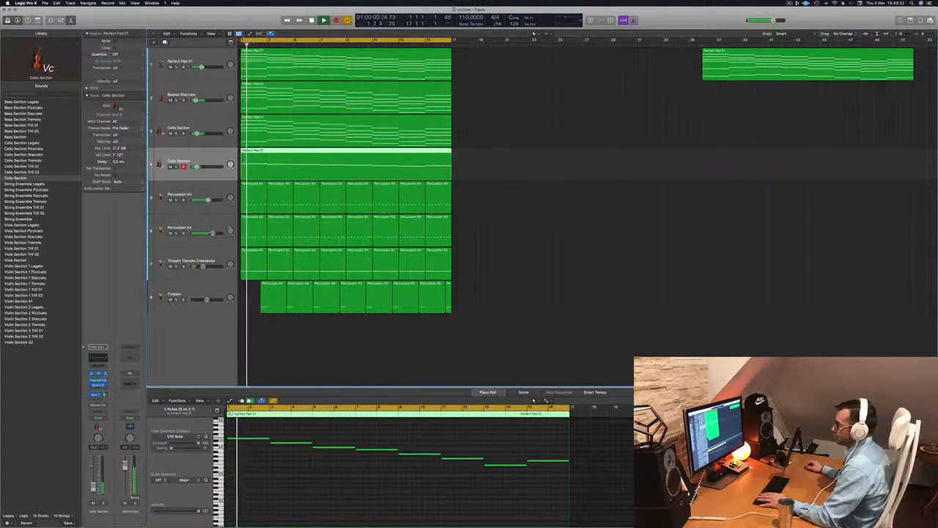
pyautogui.click(98, 374)
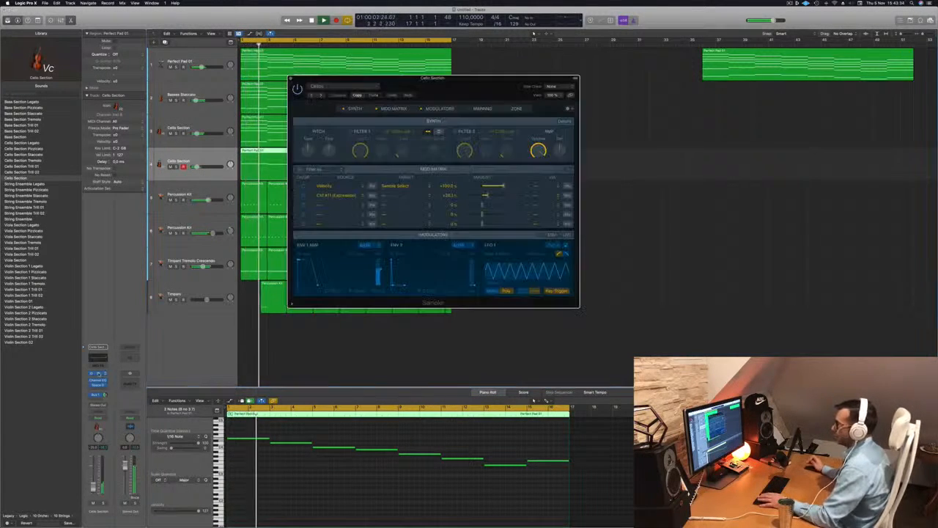
pyautogui.press('space')
pyautogui.press('space')
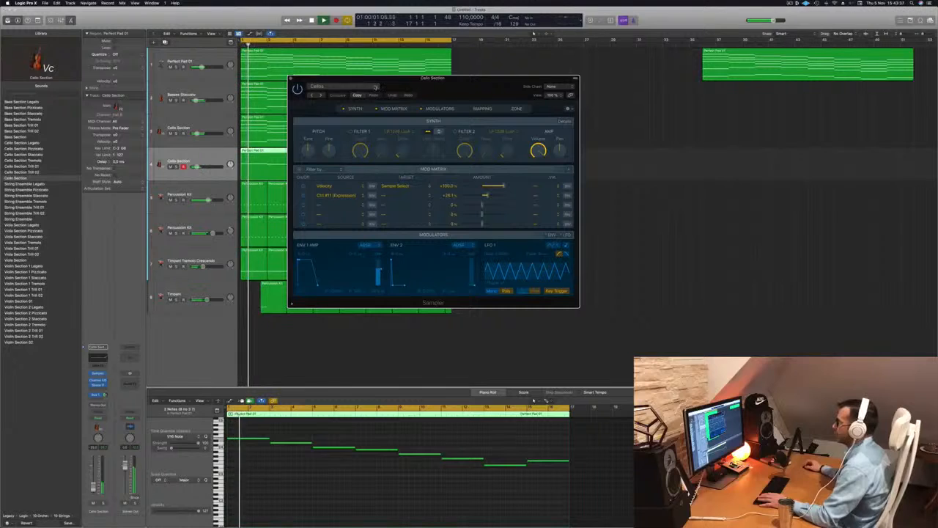
# Open the Sampler patch menu and browse to the Orchestral Strings patches.
pyautogui.click(375, 86)
pyautogui.moveTo(345, 226)
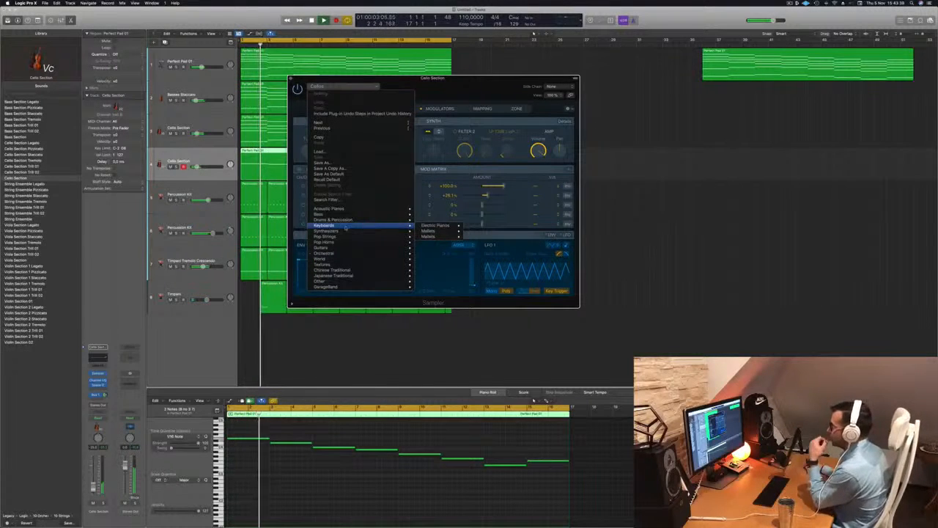
pyautogui.moveTo(344, 253)
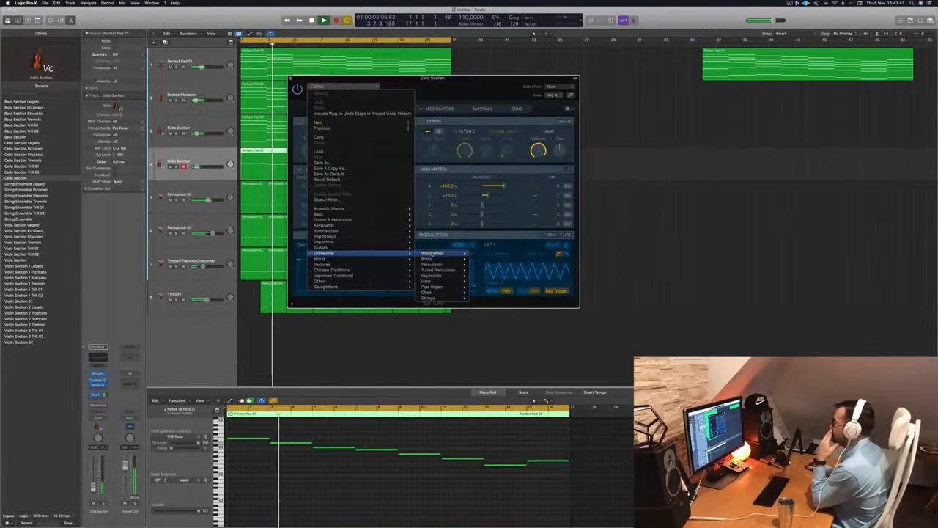
pyautogui.moveTo(444, 271)
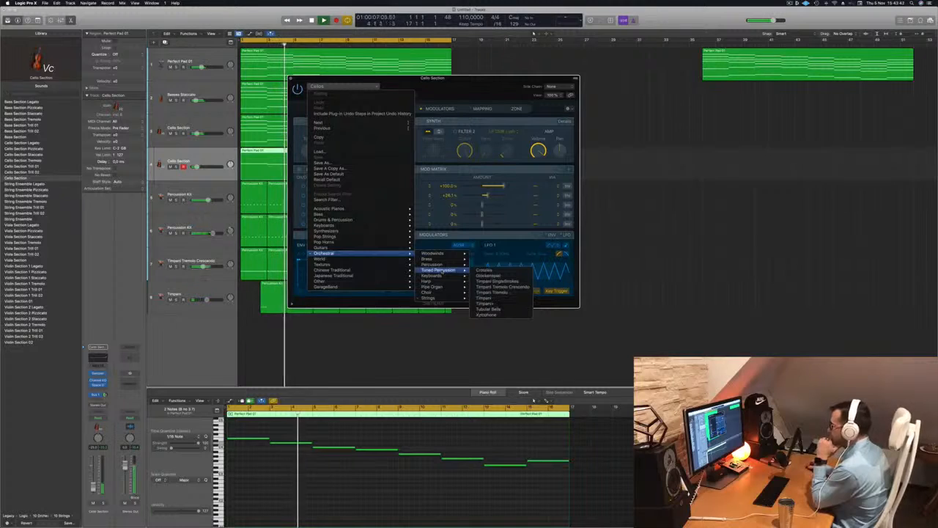
pyautogui.moveTo(442, 299)
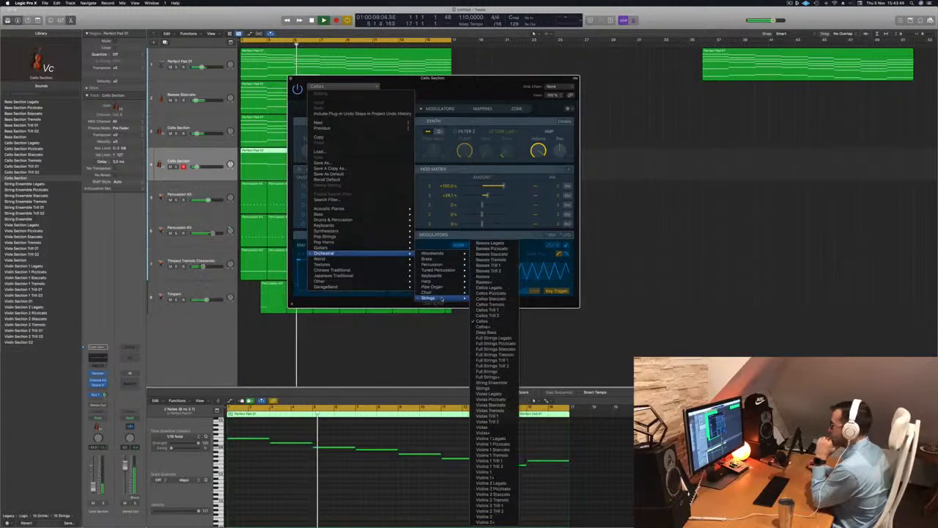
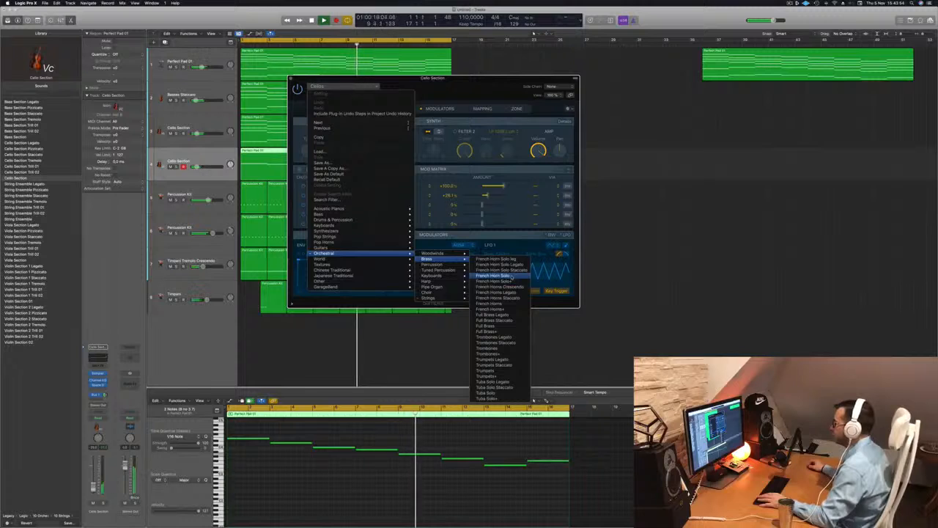
# Load the French Horn Solo patch onto the duplicated melody track, audition it soloed, and close the Sampler window.
pyautogui.click(511, 275)
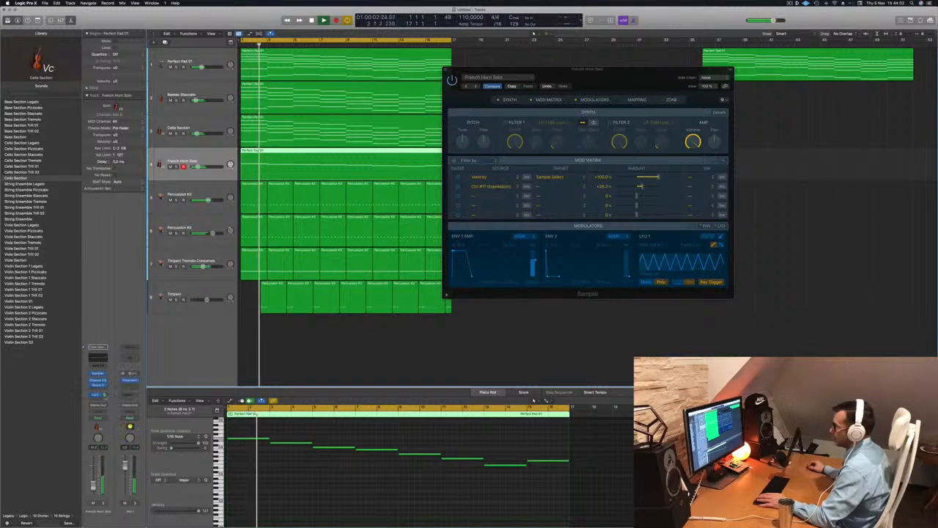
pyautogui.click(287, 497)
pyautogui.press('Return')
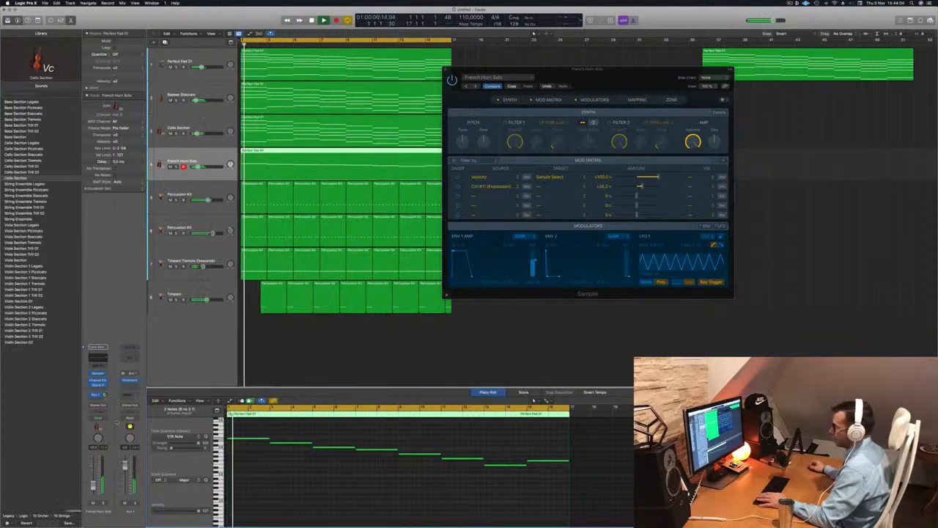
pyautogui.press('s')
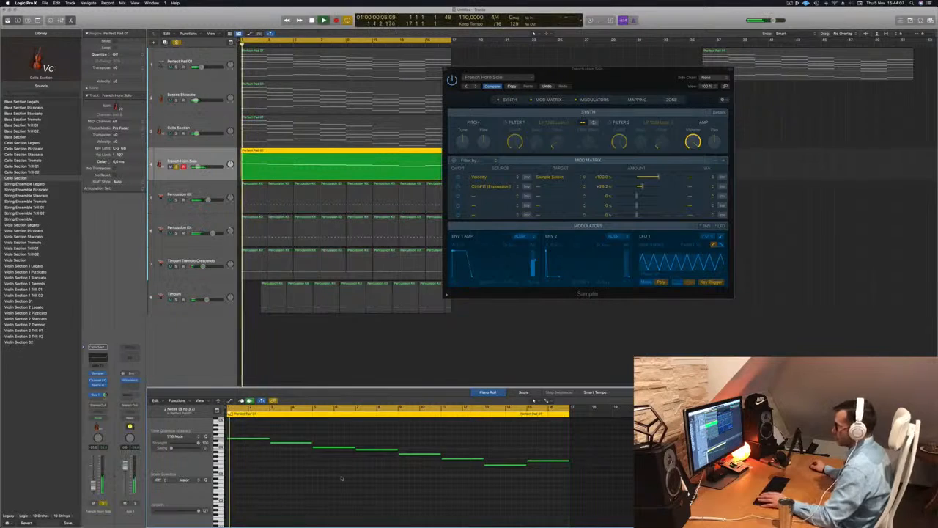
pyautogui.scroll(2, 342, 477)
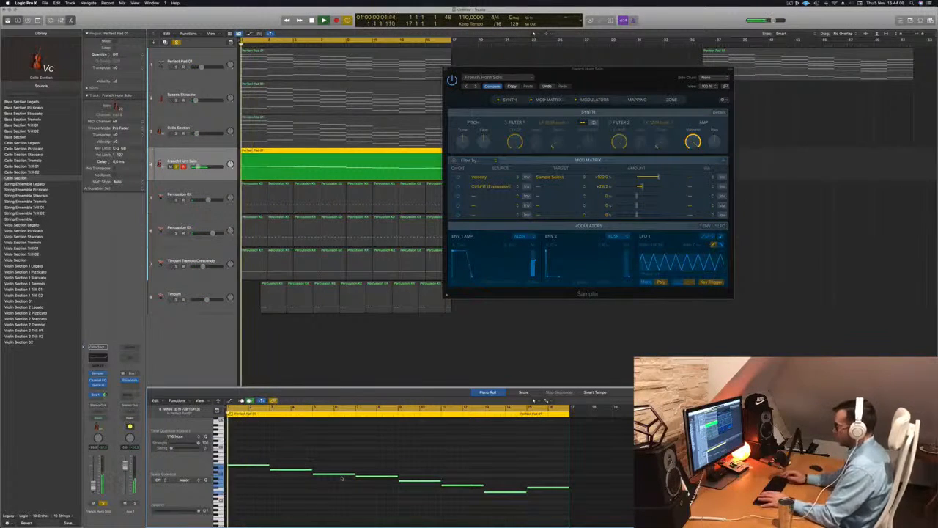
pyautogui.press('s')
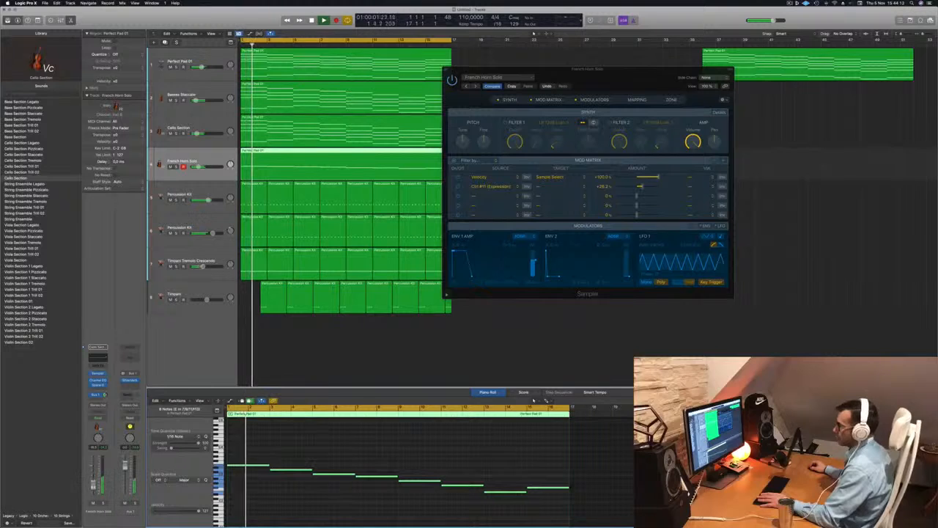
pyautogui.moveTo(611, 76); pyautogui.dragTo(380, 177)
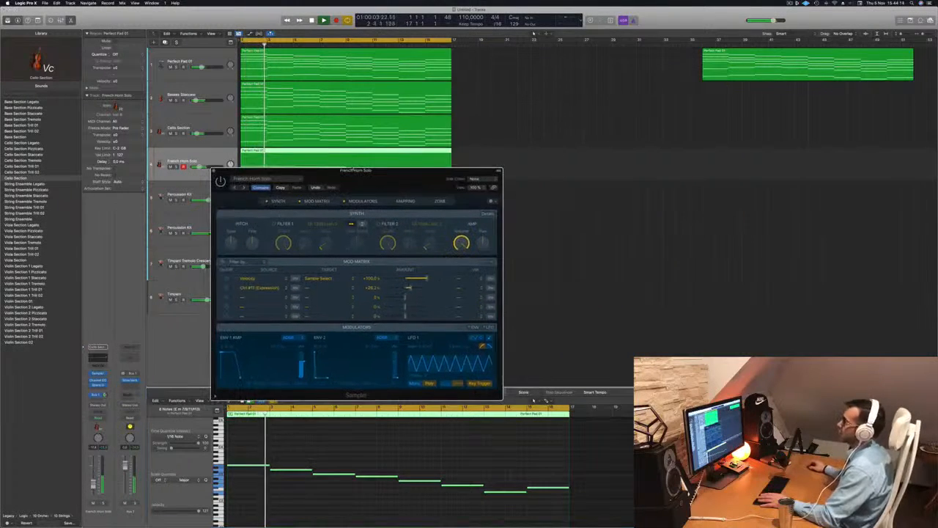
pyautogui.press('super+w')
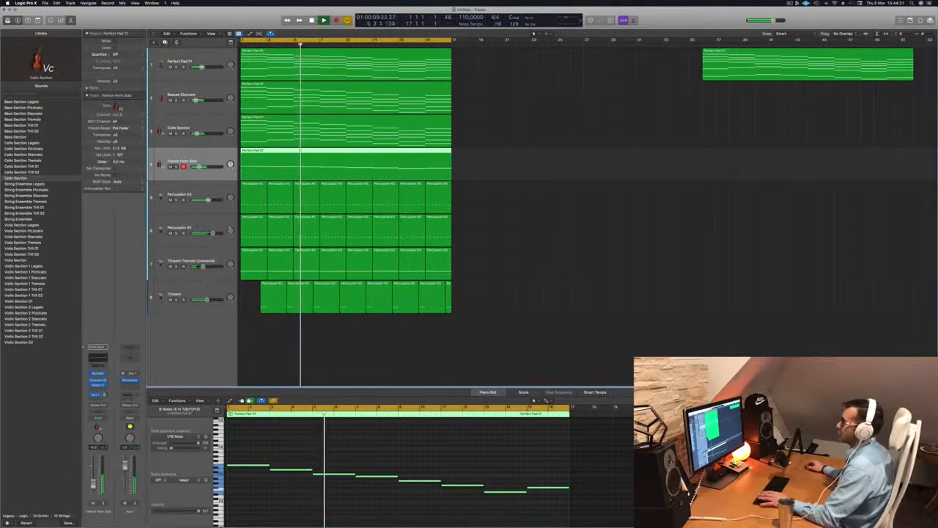
pyautogui.press('Return')
# Add another track with a copy of the melody region and load the French Horns Crescendo patch into its Sampler.
pyautogui.click(166, 43)
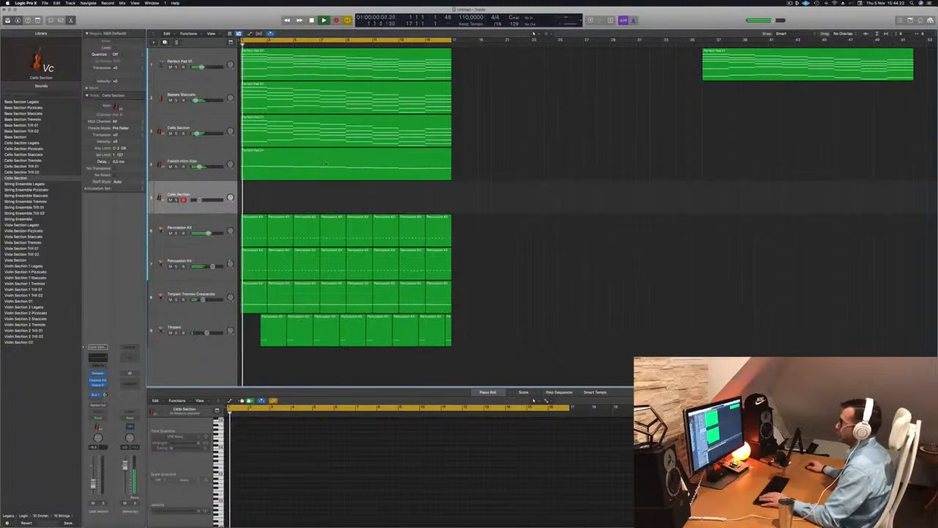
pyautogui.moveTo(314, 194); pyautogui.dragTo(314, 198)
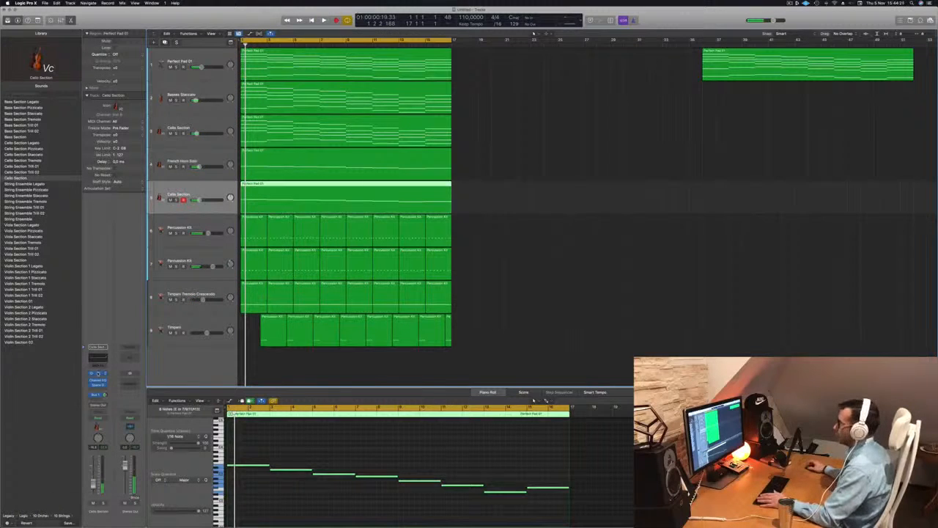
pyautogui.click(98, 374)
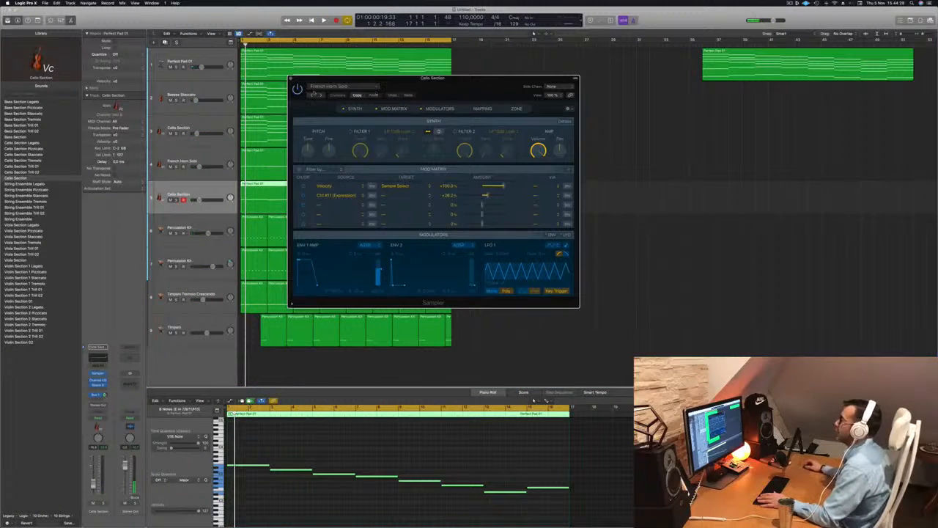
pyautogui.click(371, 88)
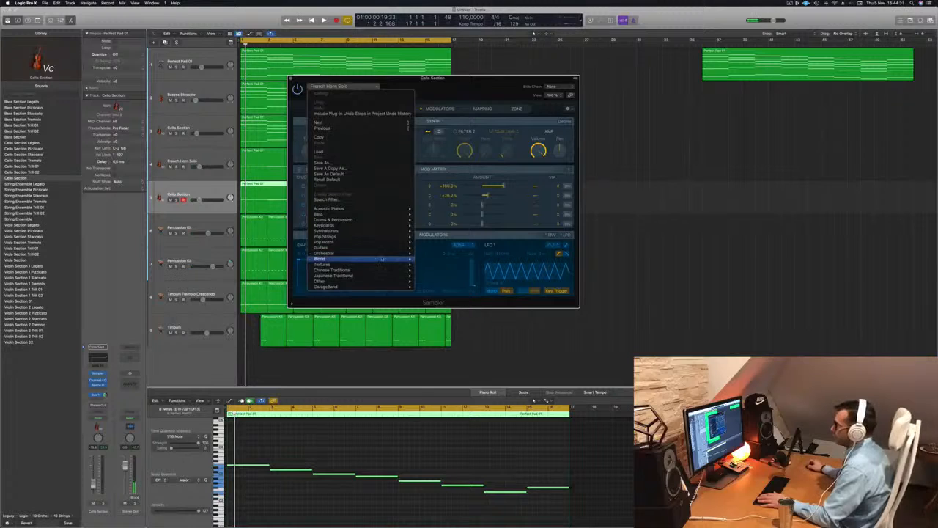
pyautogui.moveTo(383, 254)
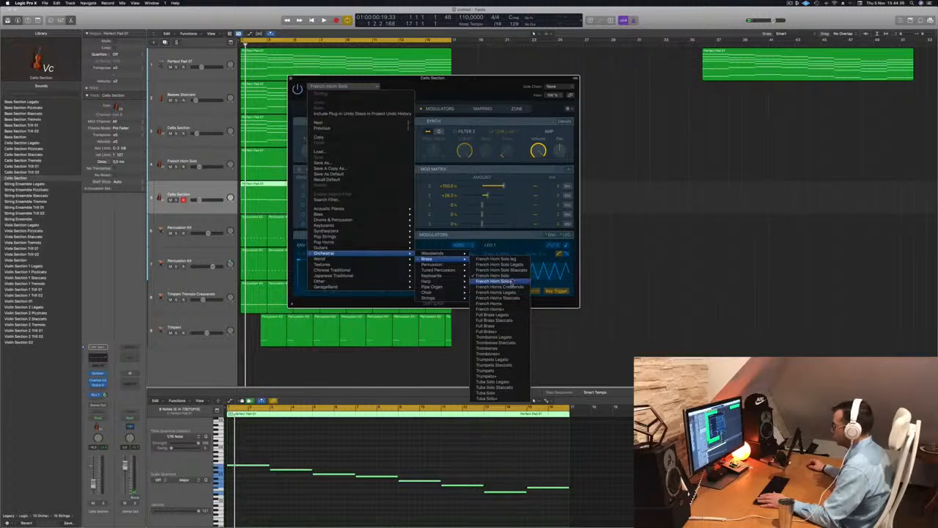
pyautogui.click(505, 287)
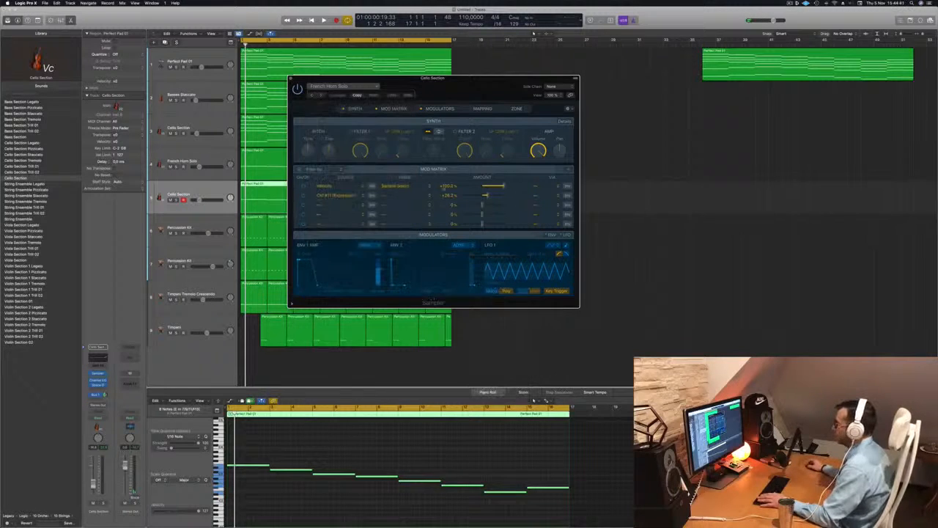
# Audition the French Horns Crescendo track soloed and together with the French Horn Solo track.
pyautogui.moveTo(435, 88); pyautogui.dragTo(456, 87)
pyautogui.press('space')
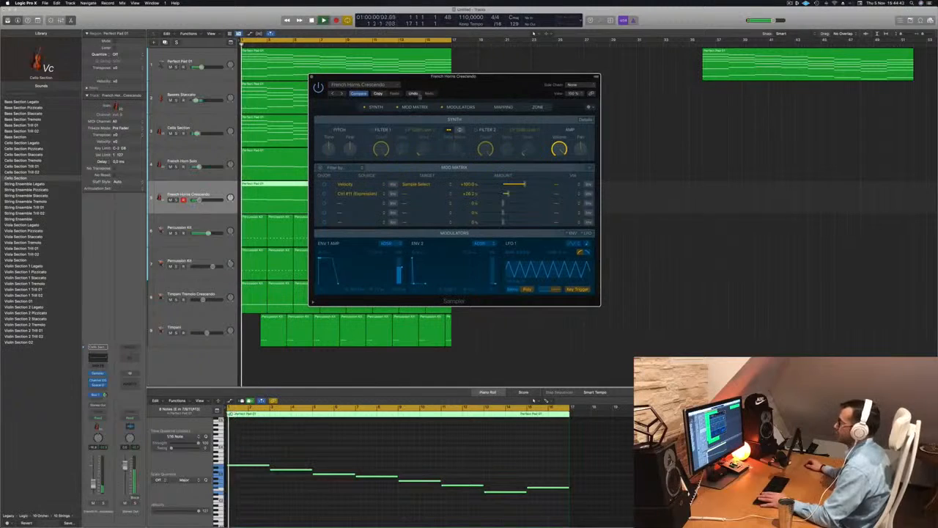
pyautogui.press('s')
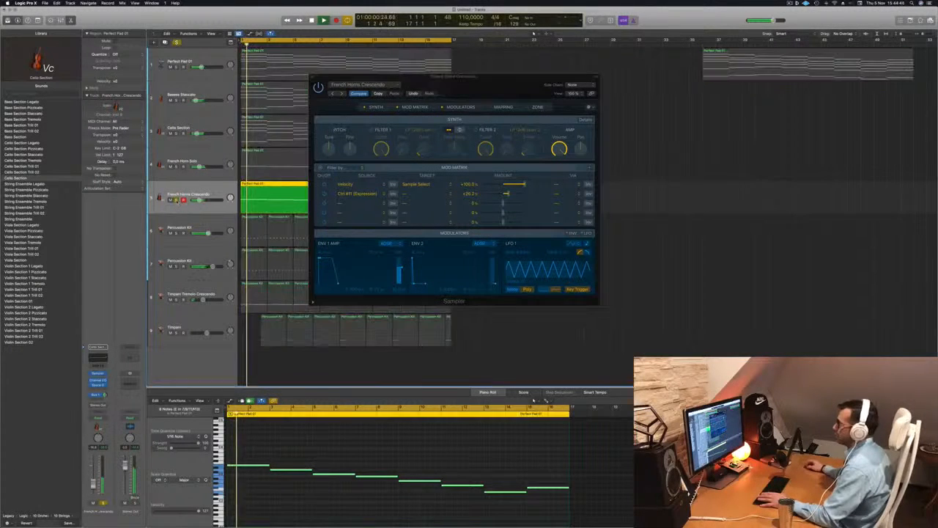
pyautogui.moveTo(524, 85); pyautogui.dragTo(598, 97)
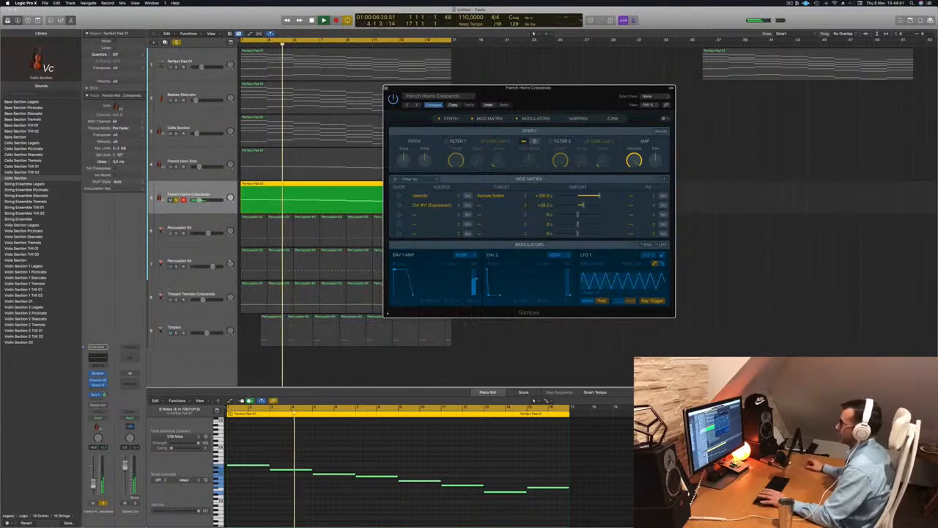
pyautogui.press('space')
pyautogui.click(387, 89)
pyautogui.click(176, 167)
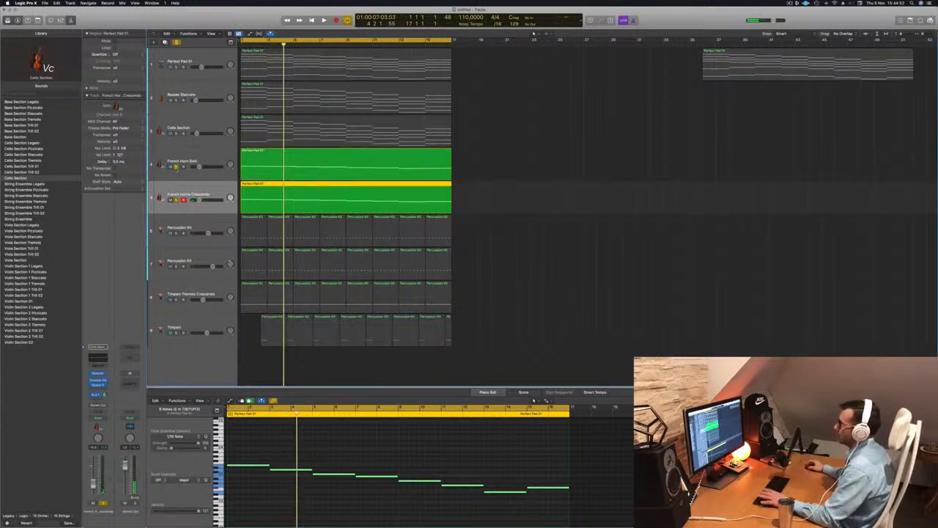
pyautogui.press('Return')
pyautogui.press('space')
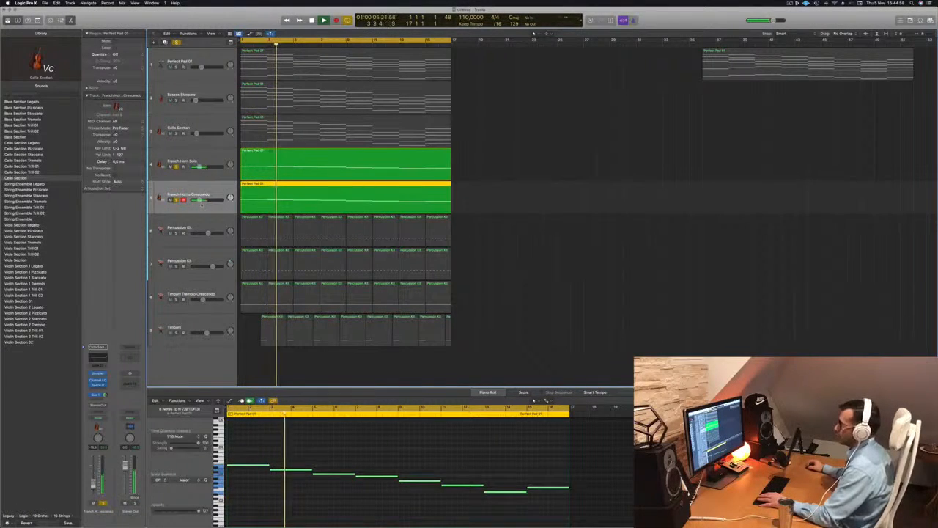
pyautogui.press('Return')
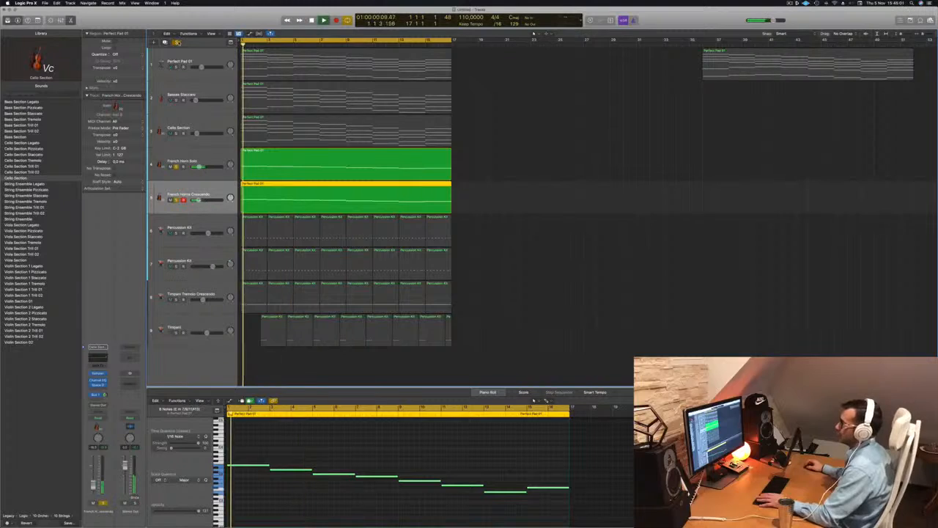
# Transpose all notes of the French Horns Crescendo region down one octave.
pyautogui.press('super+a')
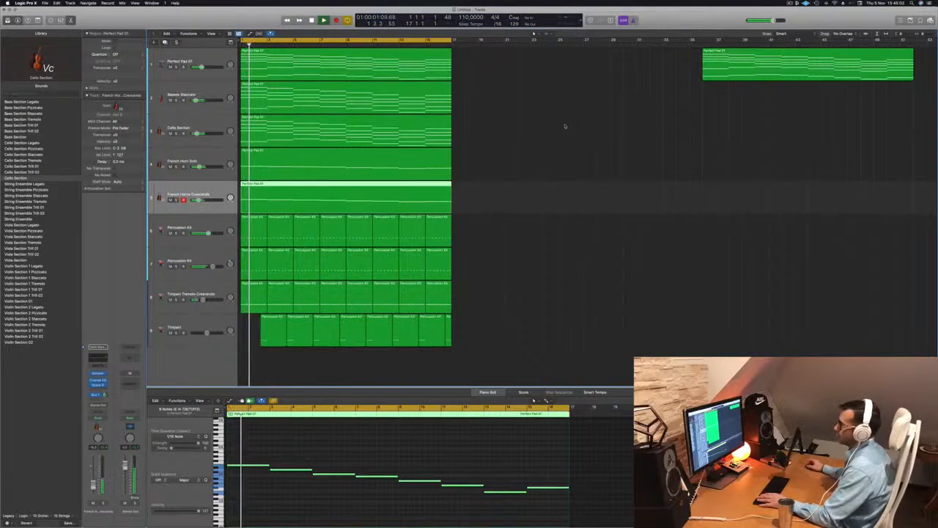
pyautogui.press('space')
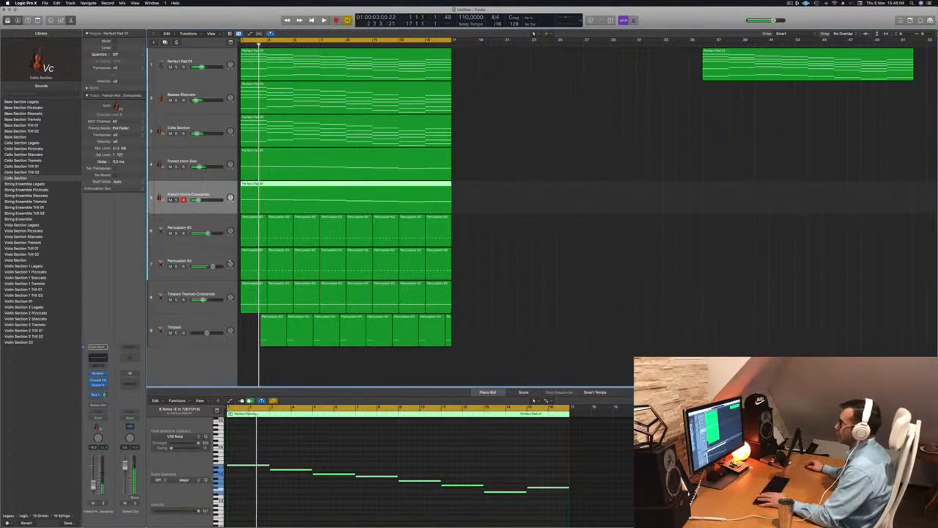
pyautogui.click(417, 444)
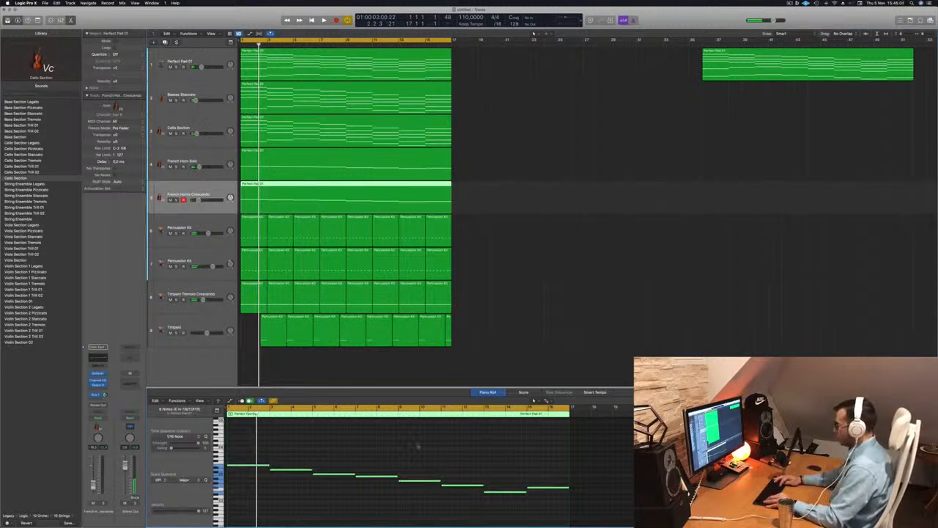
pyautogui.hotkey('alt', 'shift', 'Down')
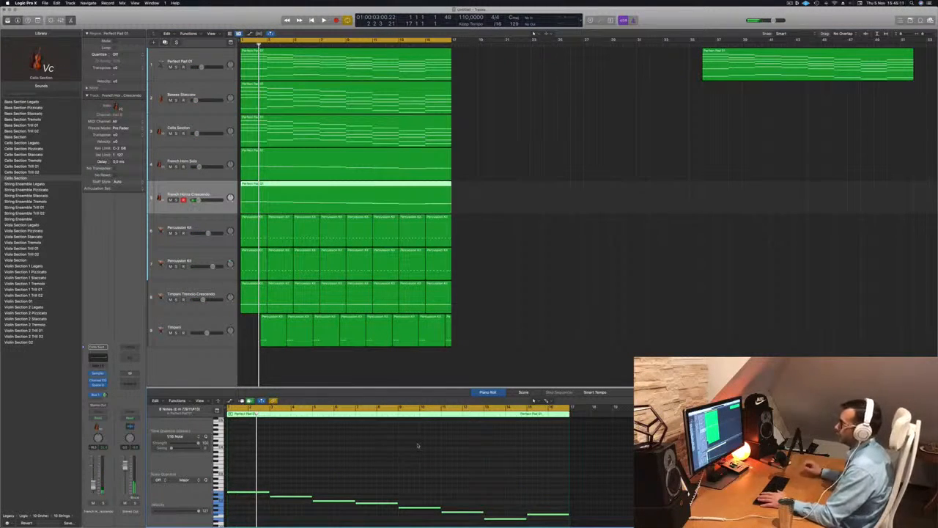
# Lower the French Horns Crescendo track's volume slightly while playing back the arrangement.
pyautogui.press('space')
pyautogui.click(543, 263)
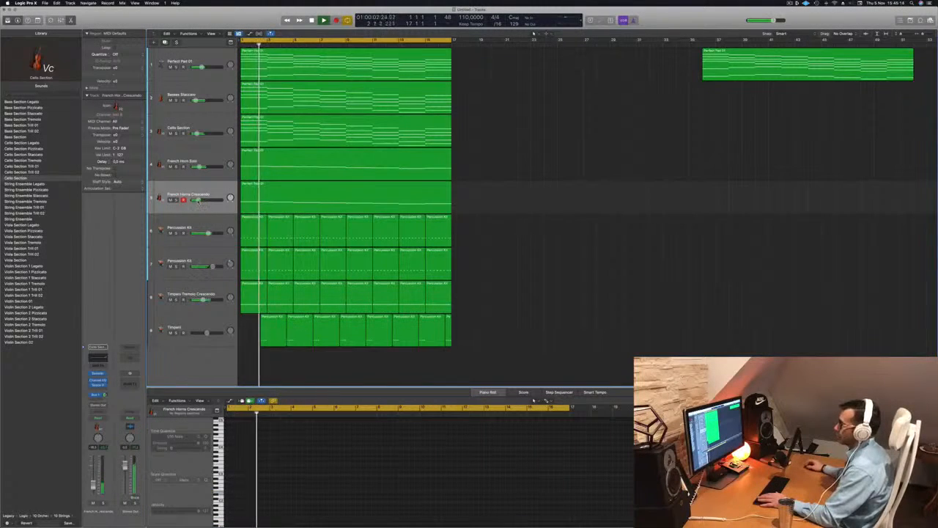
pyautogui.moveTo(199, 200); pyautogui.dragTo(198, 200)
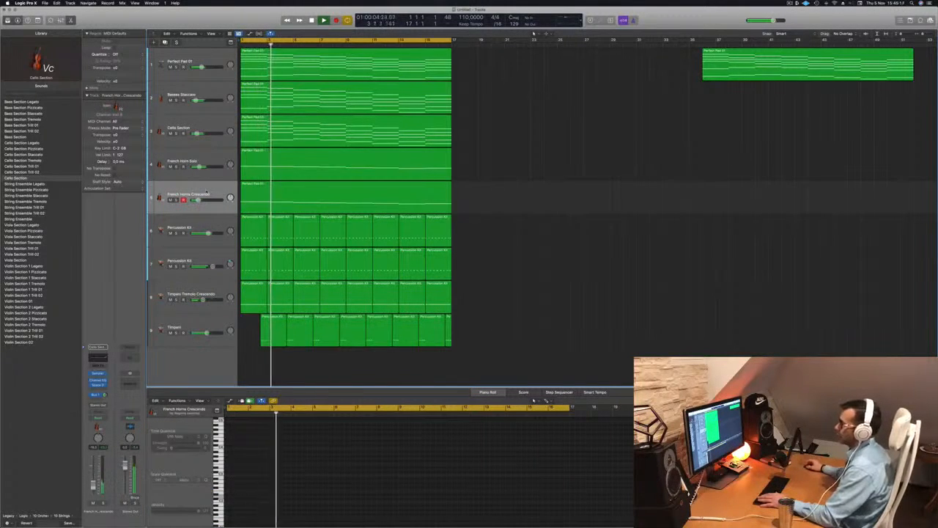
pyautogui.click(207, 192)
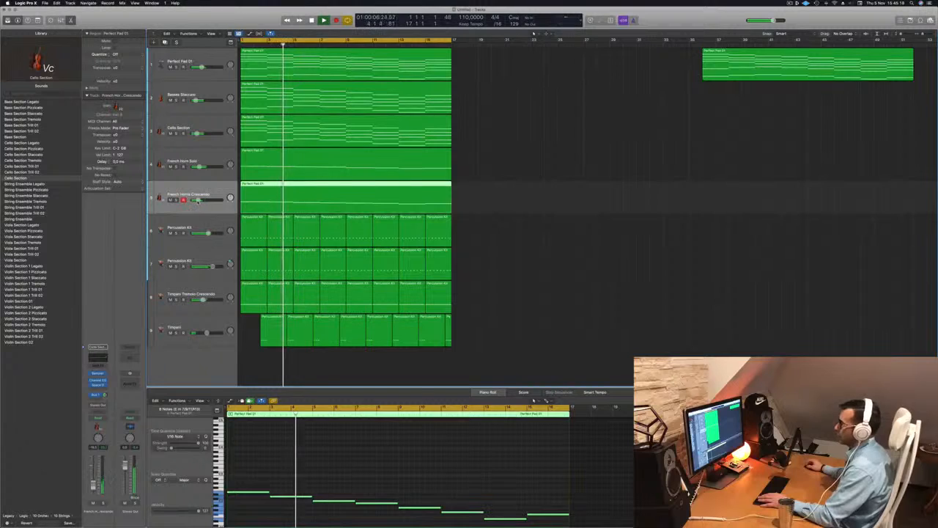
pyautogui.moveTo(199, 200); pyautogui.dragTo(198, 200)
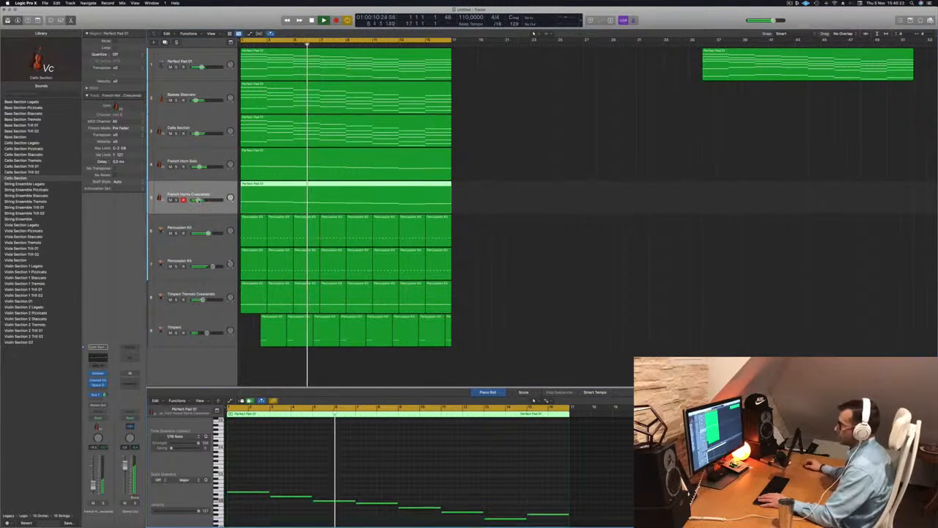
pyautogui.moveTo(199, 200); pyautogui.dragTo(198, 200)
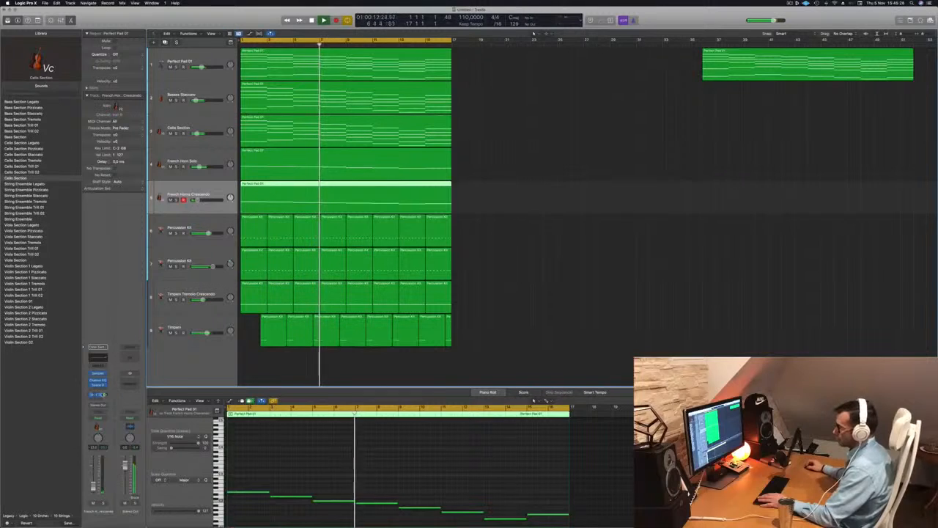
pyautogui.click(497, 293)
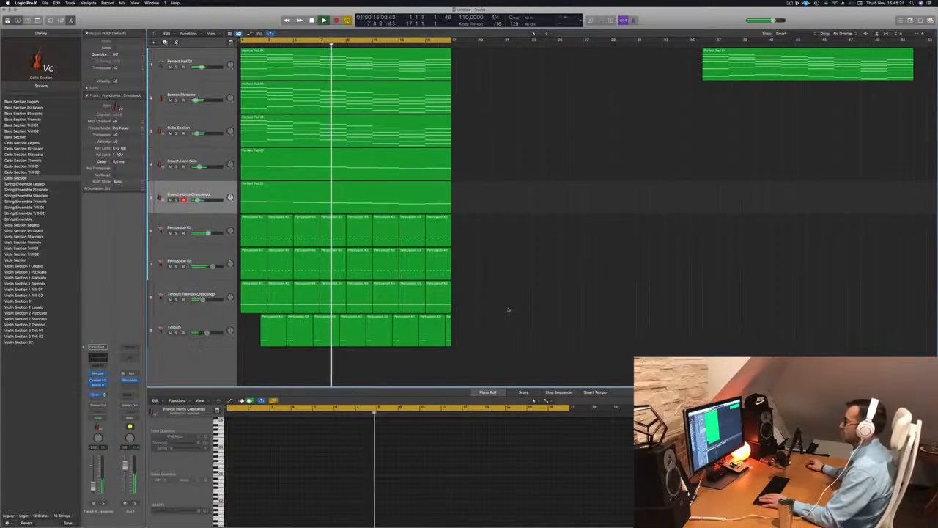
pyautogui.press('Return')
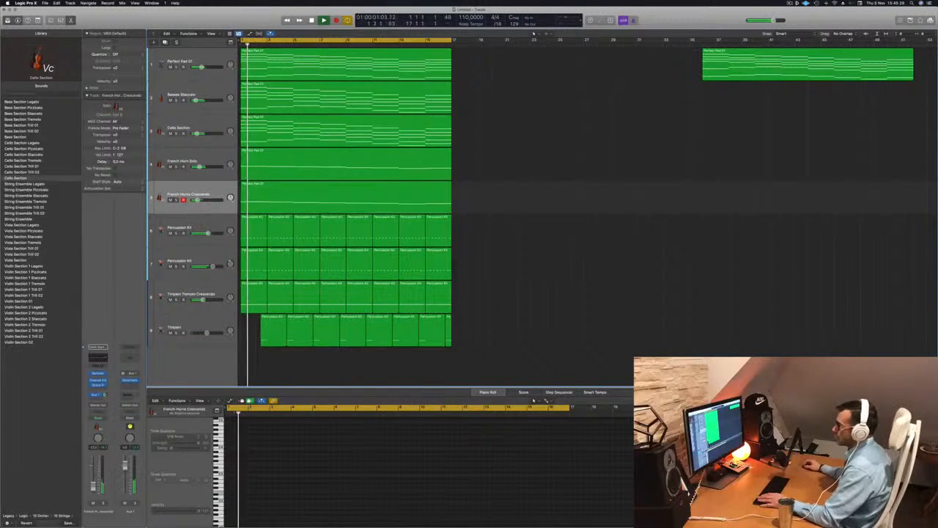
# Briefly mute and unmute each of the two Percussion Kit tracks while listening.
pyautogui.click(176, 233)
pyautogui.click(176, 233)
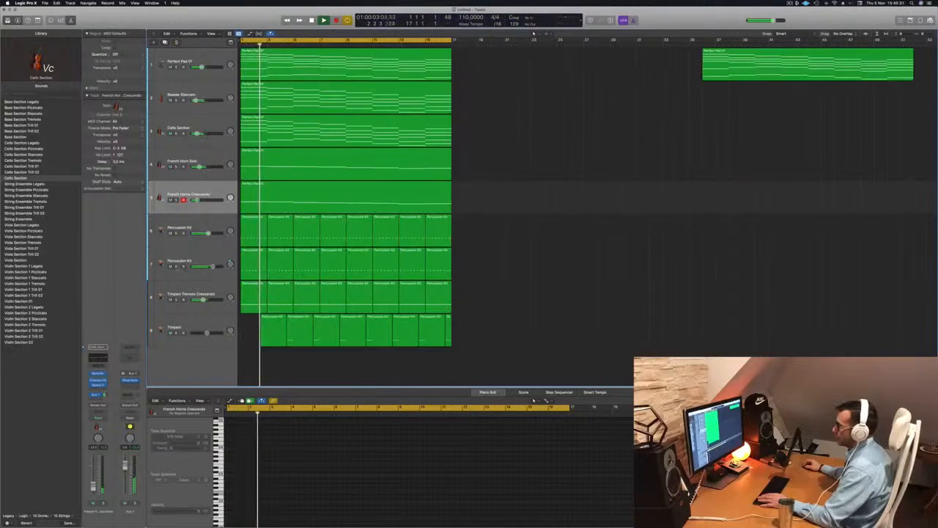
pyautogui.click(176, 266)
pyautogui.click(176, 266)
# Enable the high-cut band in the second Percussion Kit track's Channel EQ and set it to about 1890 Hz.
pyautogui.click(226, 265)
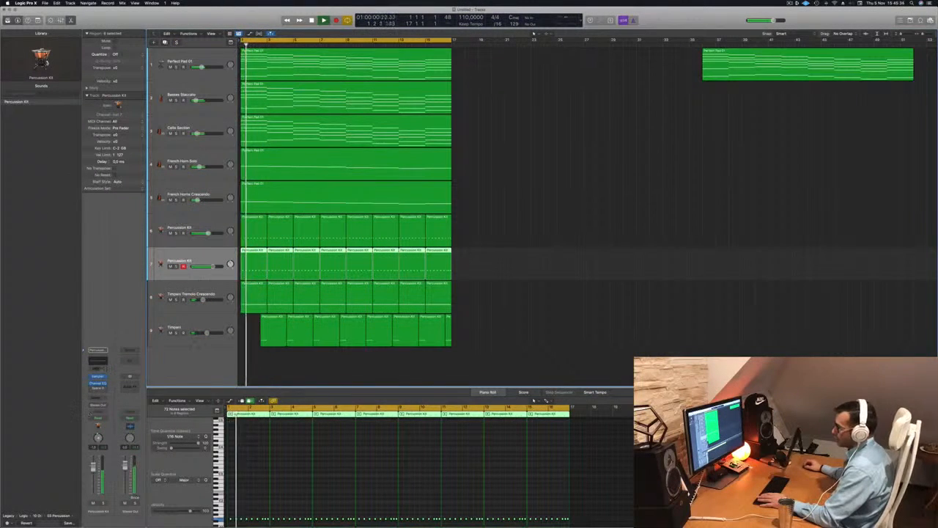
pyautogui.click(102, 364)
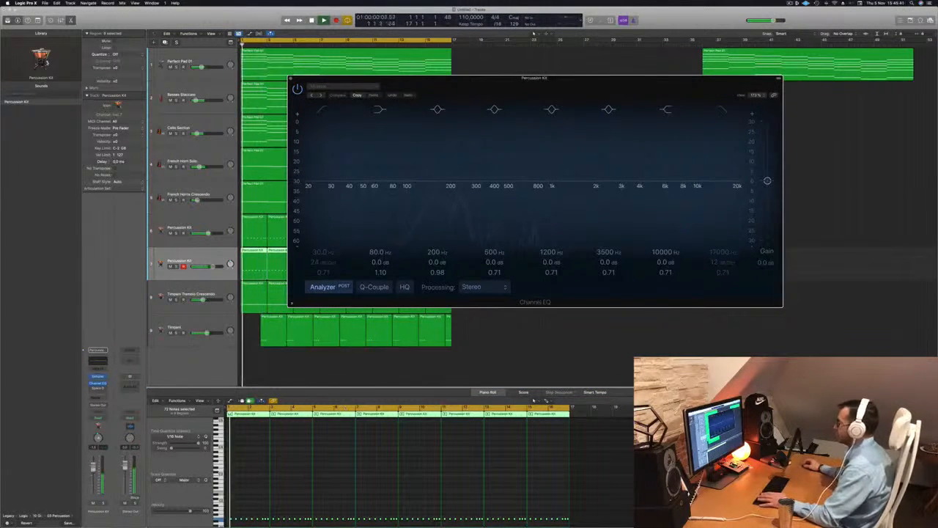
pyautogui.click(723, 110)
pyautogui.moveTo(729, 185); pyautogui.dragTo(588, 186)
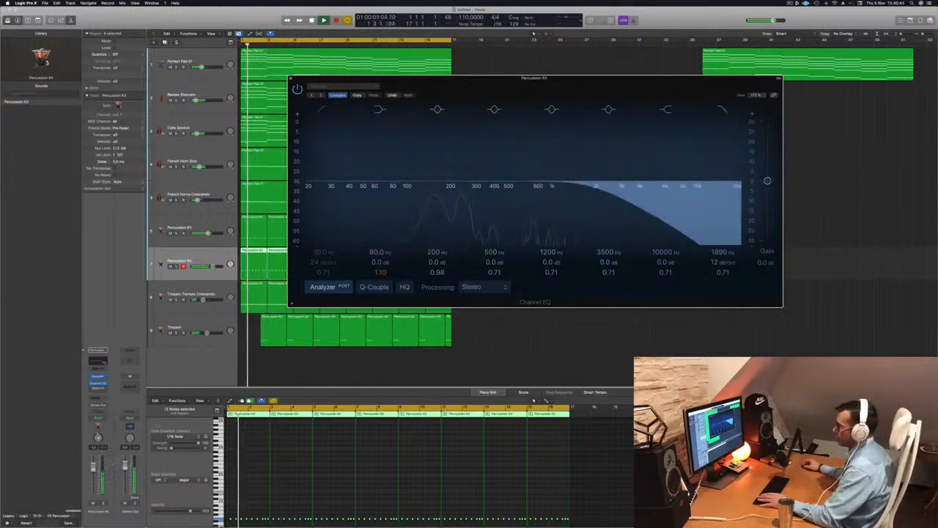
pyautogui.click(283, 494)
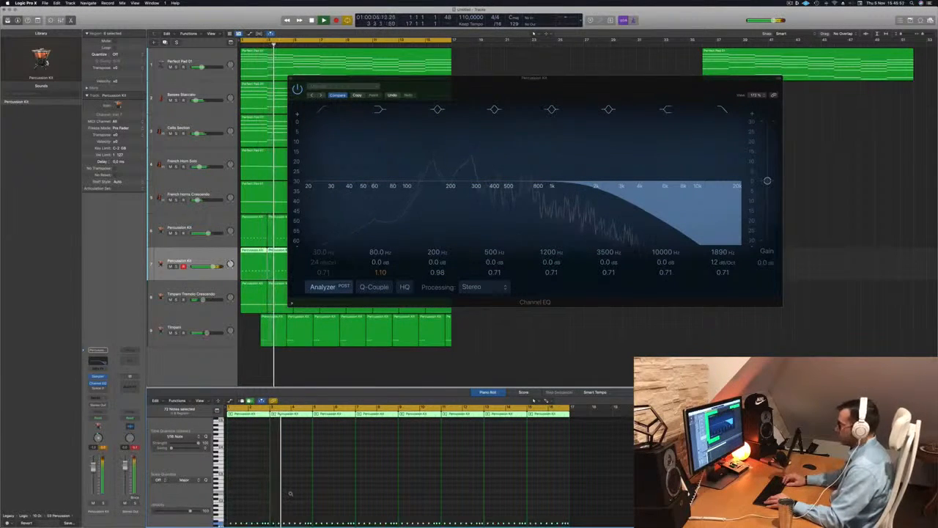
# Switch off the high-cut band in the second Percussion Kit track's Channel EQ while playing back, and close the EQ window.
pyautogui.press('Return')
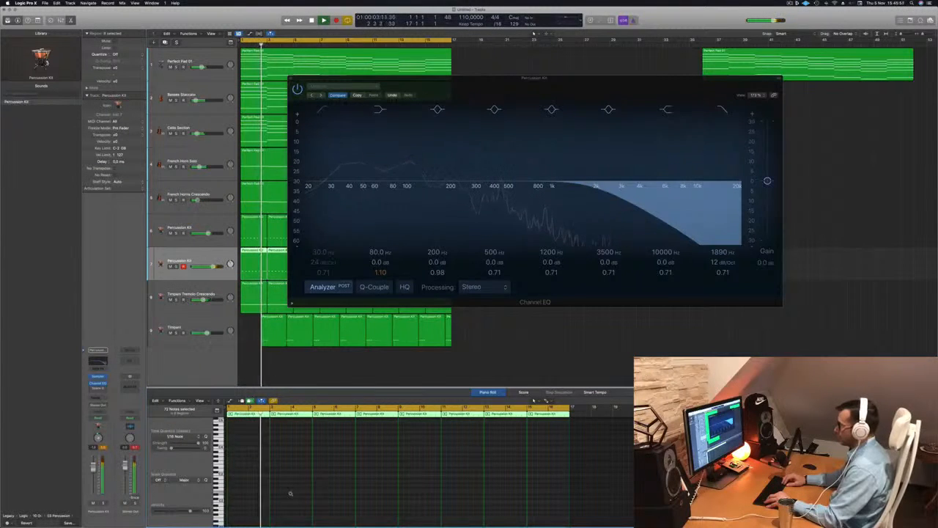
pyautogui.press('Return')
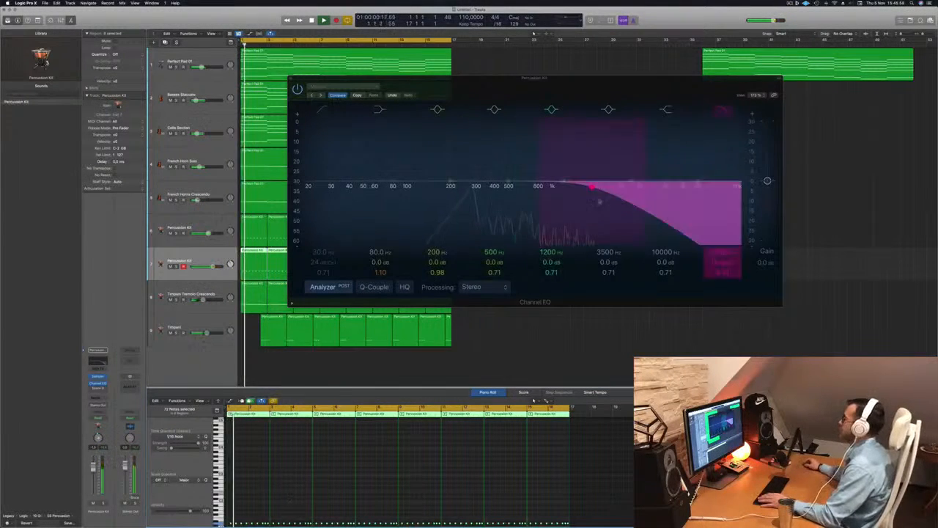
pyautogui.moveTo(618, 85); pyautogui.dragTo(798, 91)
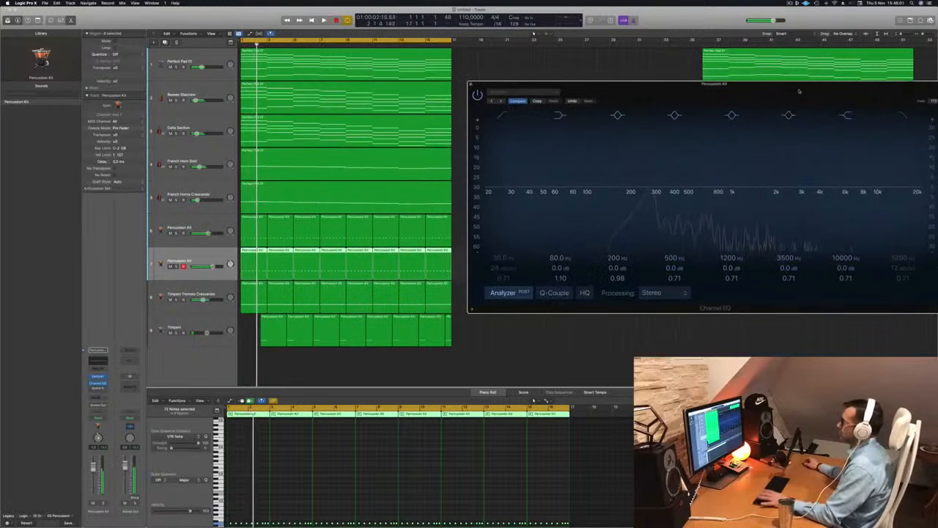
pyautogui.press('Return')
pyautogui.press('Return')
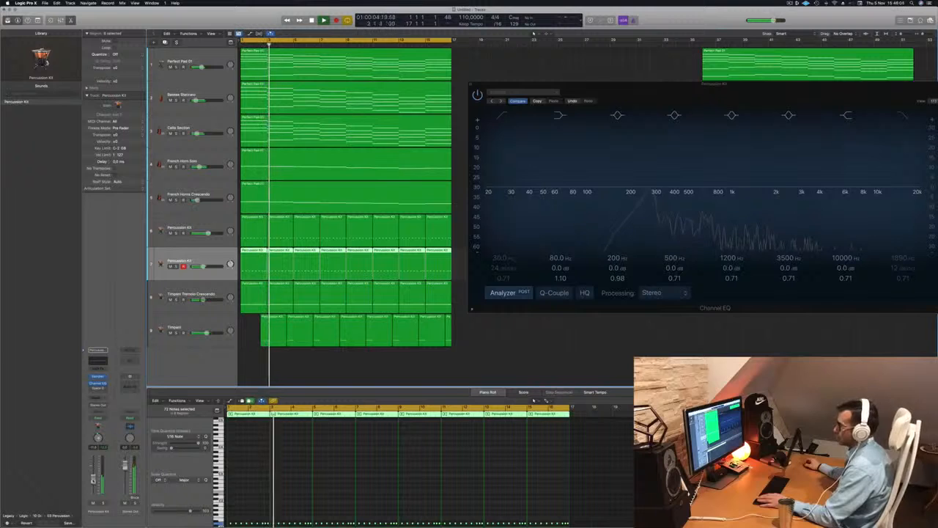
pyautogui.moveTo(755, 85); pyautogui.dragTo(512, 133)
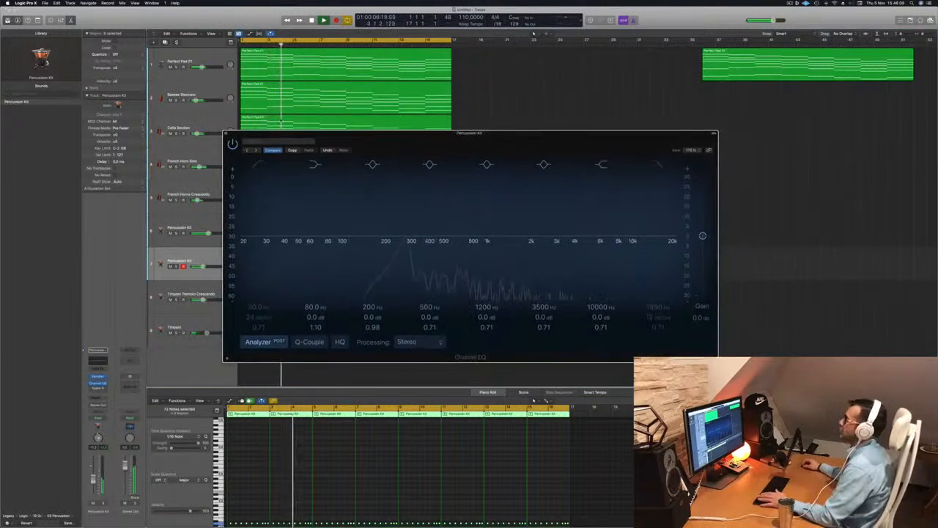
pyautogui.click(227, 132)
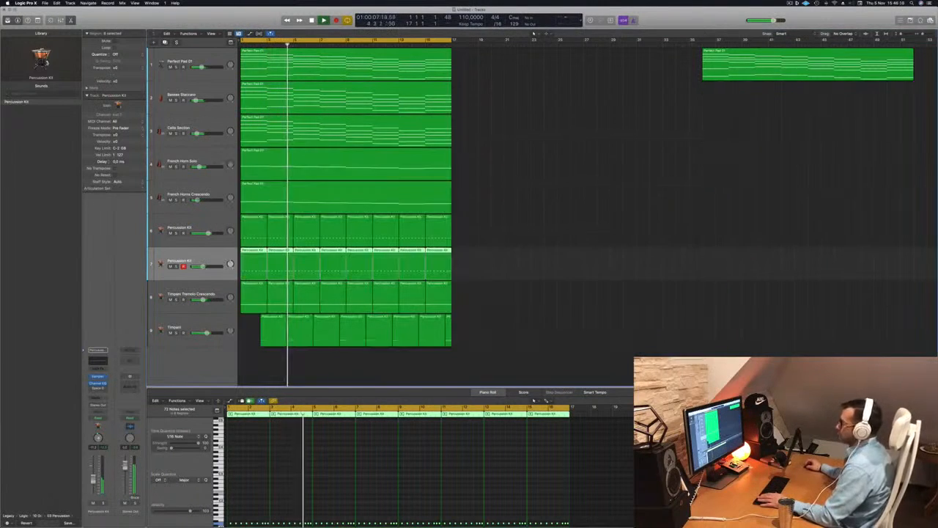
# Zoom into the second Percussion Kit's notes in the piano roll and listen to them during playback.
pyautogui.click(288, 498)
pyautogui.press('Return')
pyautogui.hscroll(3, 288, 499)
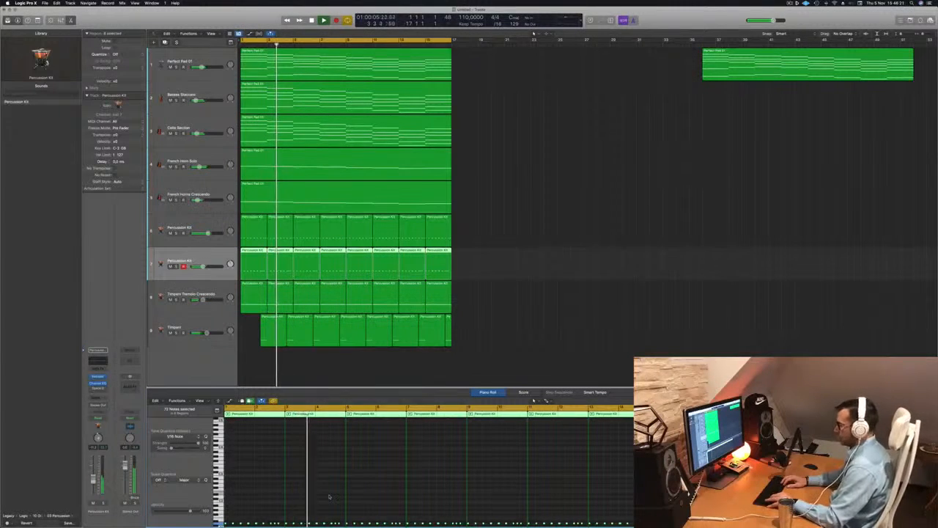
pyautogui.press('Return')
pyautogui.scroll(5, 329, 497)
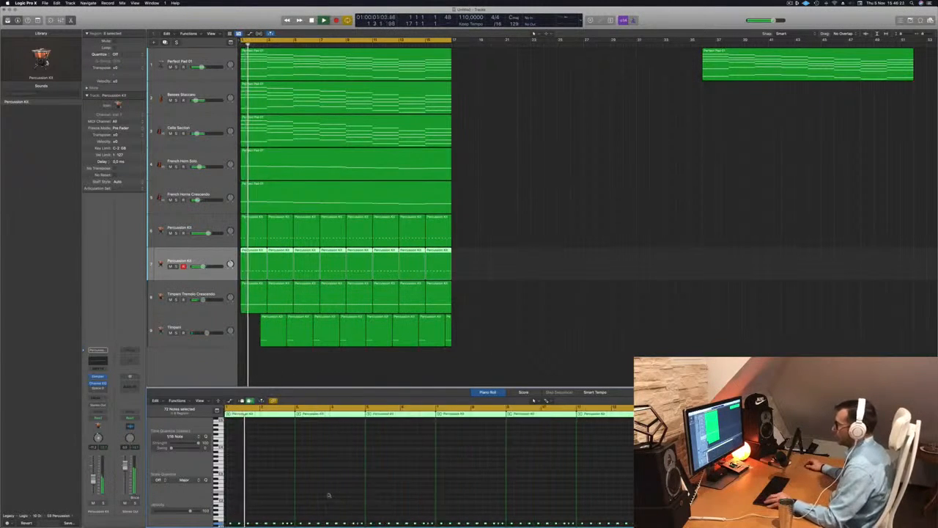
pyautogui.scroll(-3, 359, 501)
pyautogui.scroll(-1, 362, 501)
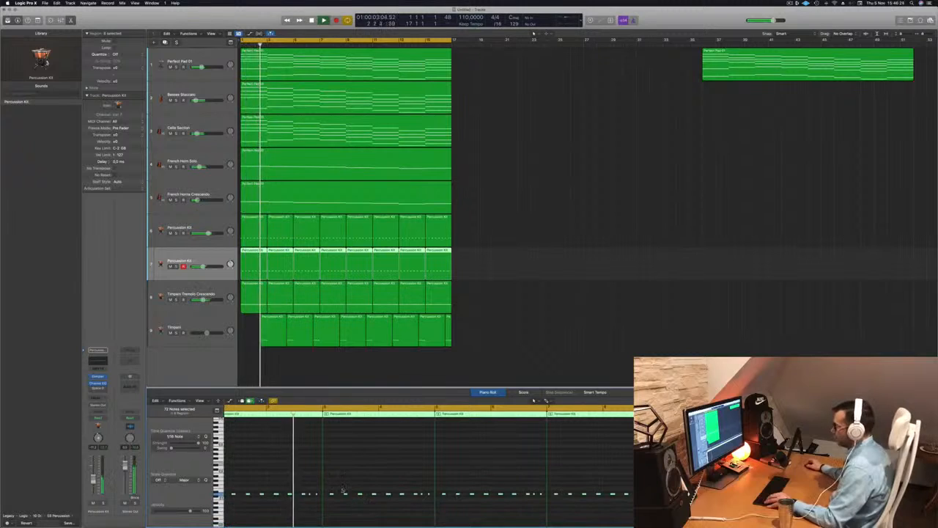
pyautogui.moveTo(332, 496); pyautogui.dragTo(326, 498)
pyautogui.scroll(-3, 338, 472)
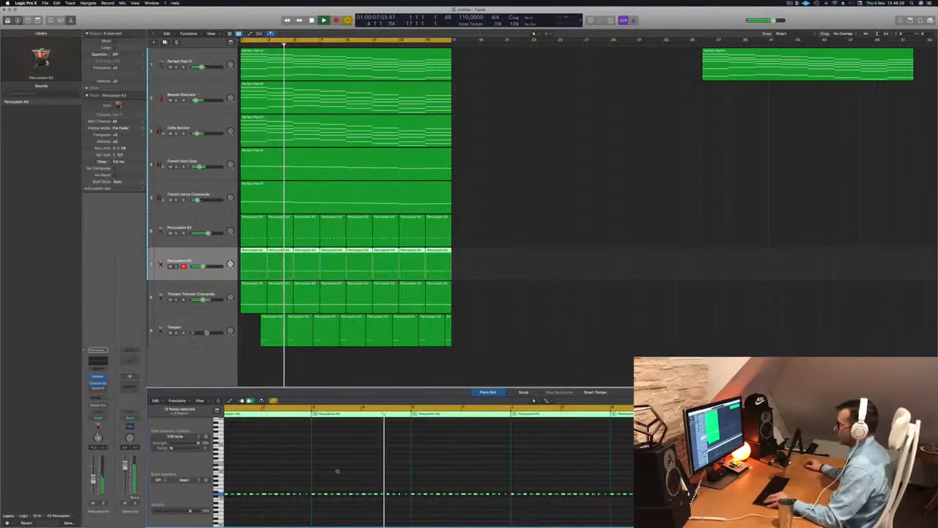
pyautogui.press('space')
pyautogui.press('space')
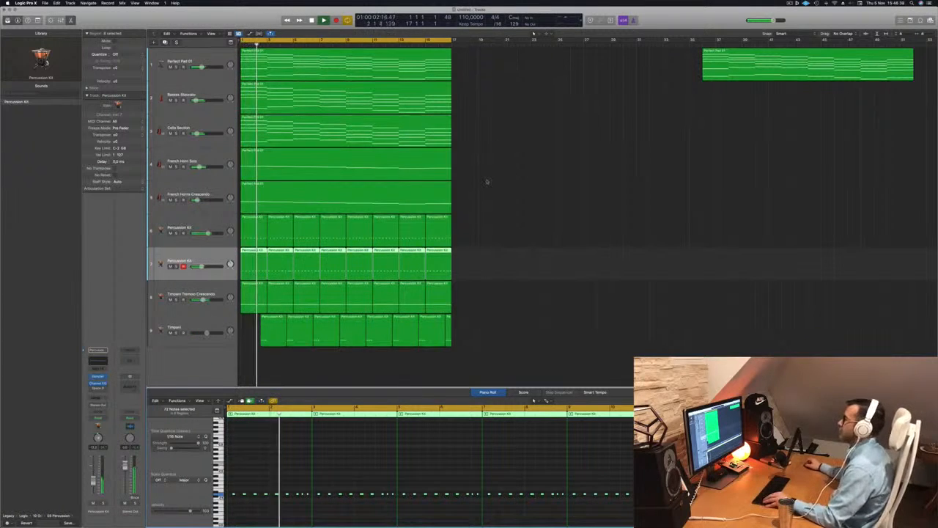
# Solo the Basses Staccato track briefly to hear it on its own.
pyautogui.scroll(2, 486, 181)
pyautogui.scroll(-8, 532, 177)
pyautogui.scroll(2, 469, 180)
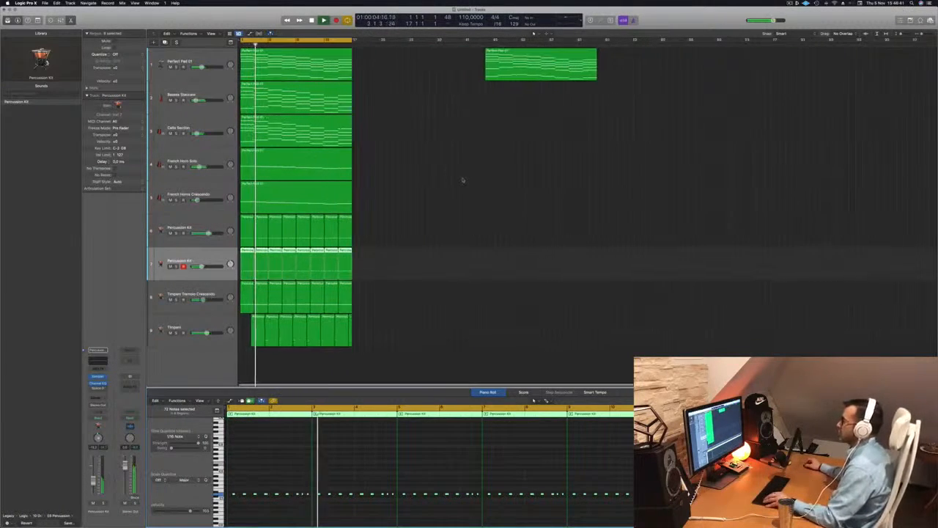
pyautogui.scroll(1, 465, 179)
pyautogui.click(453, 174)
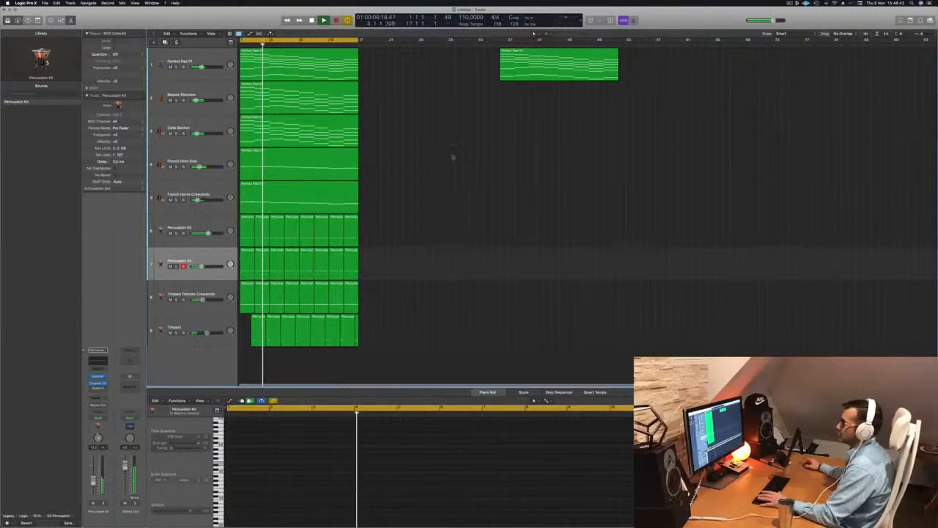
pyautogui.click(183, 95)
pyautogui.click(176, 100)
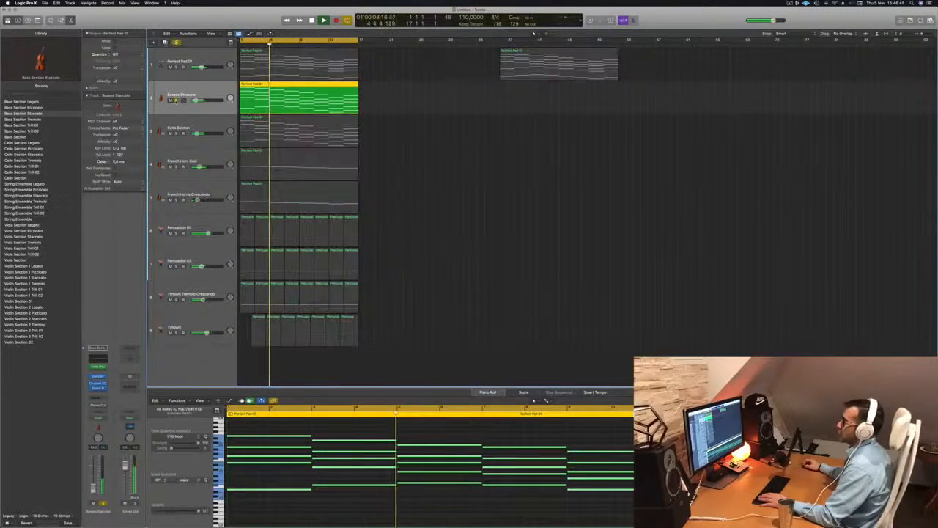
pyautogui.click(176, 101)
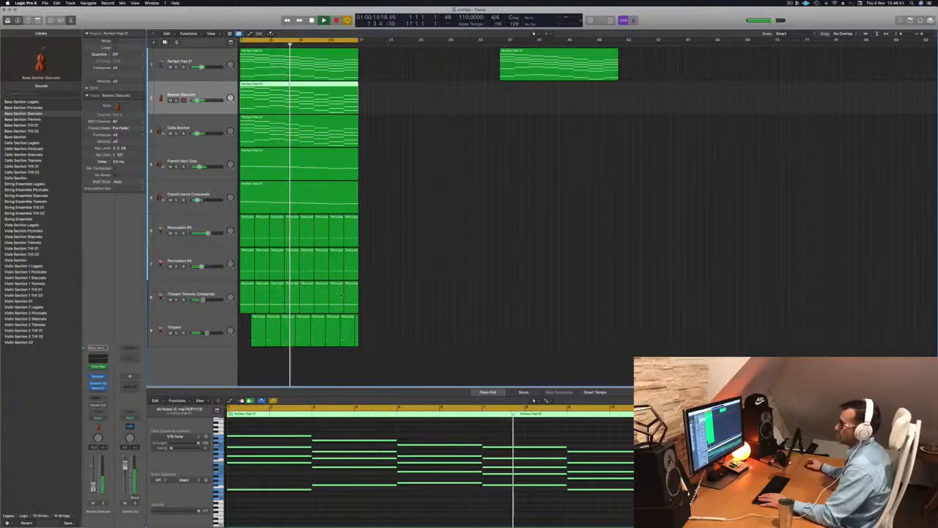
# Solo the Perfect Pad 01 track briefly to hear it on its own.
pyautogui.click(565, 125)
pyautogui.scroll(2, 469, 185)
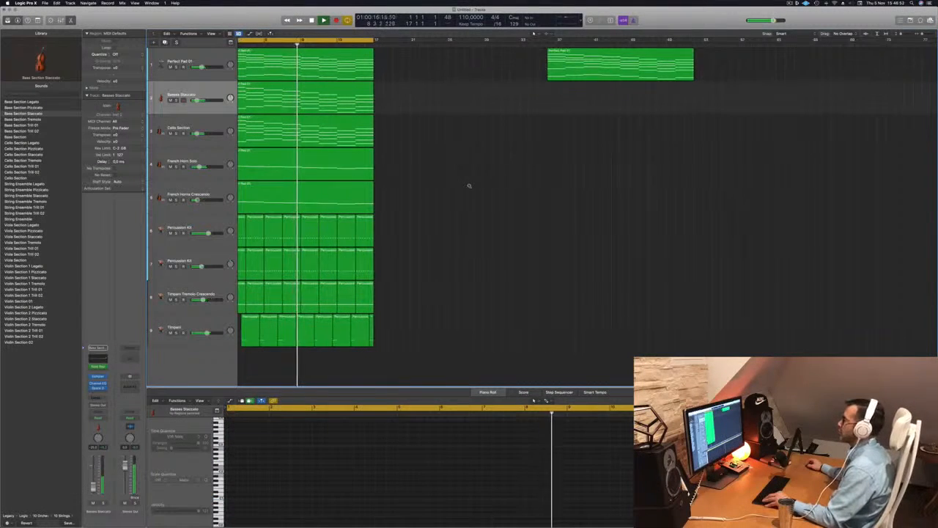
pyautogui.scroll(3, 469, 185)
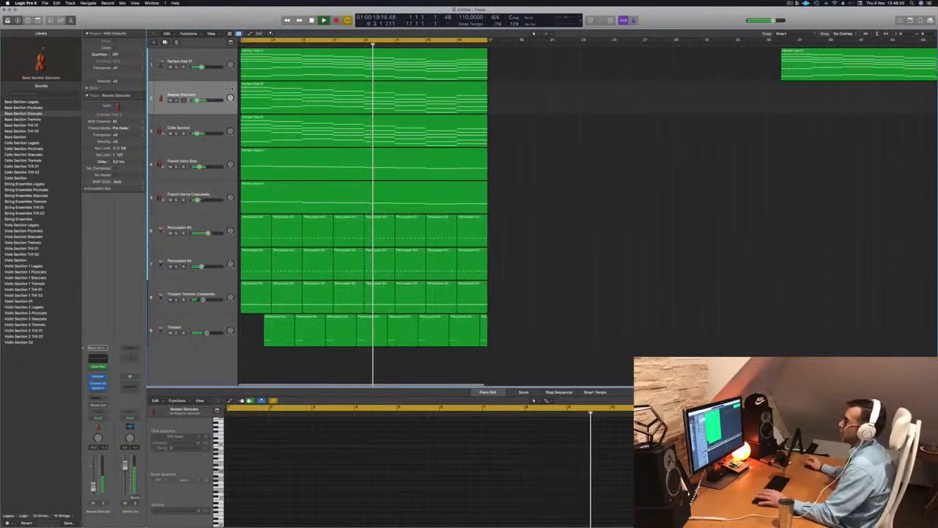
pyautogui.click(176, 68)
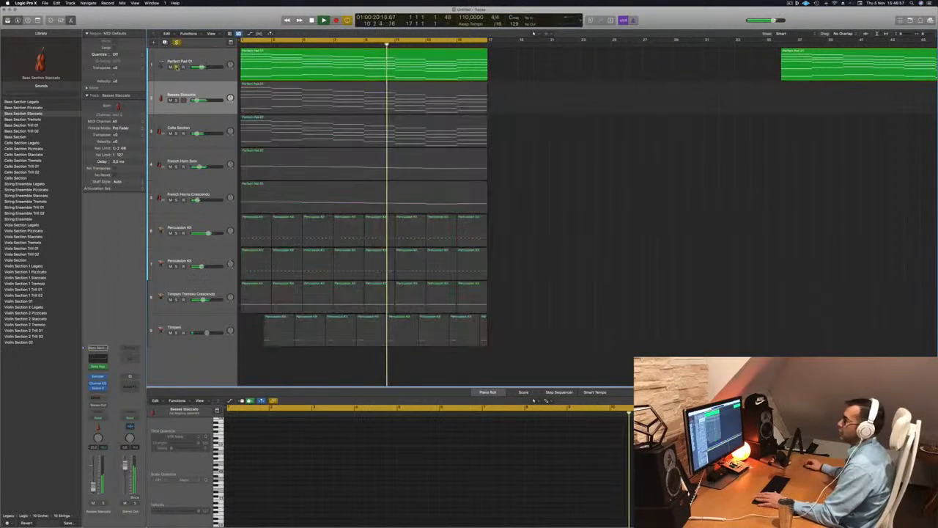
pyautogui.click(176, 67)
pyautogui.press('Return')
# Duplicate the Basses Staccato track and copy its Perfect Pad 01 region onto the new track.
pyautogui.click(209, 93)
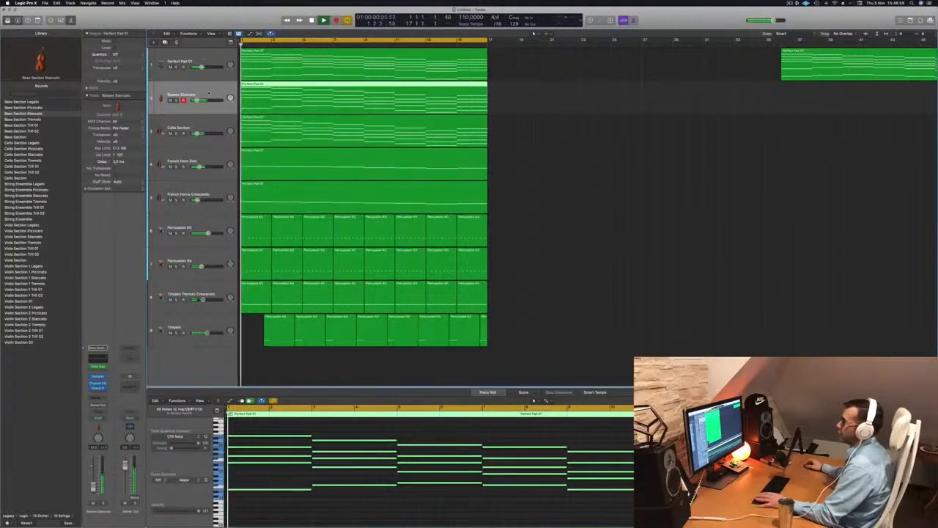
pyautogui.press('super+d')
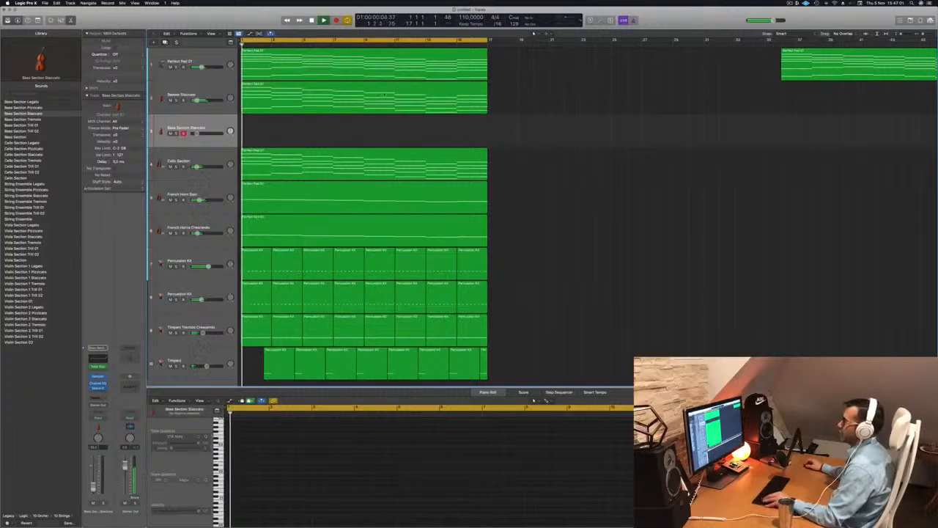
pyautogui.moveTo(306, 103); pyautogui.dragTo(305, 138)
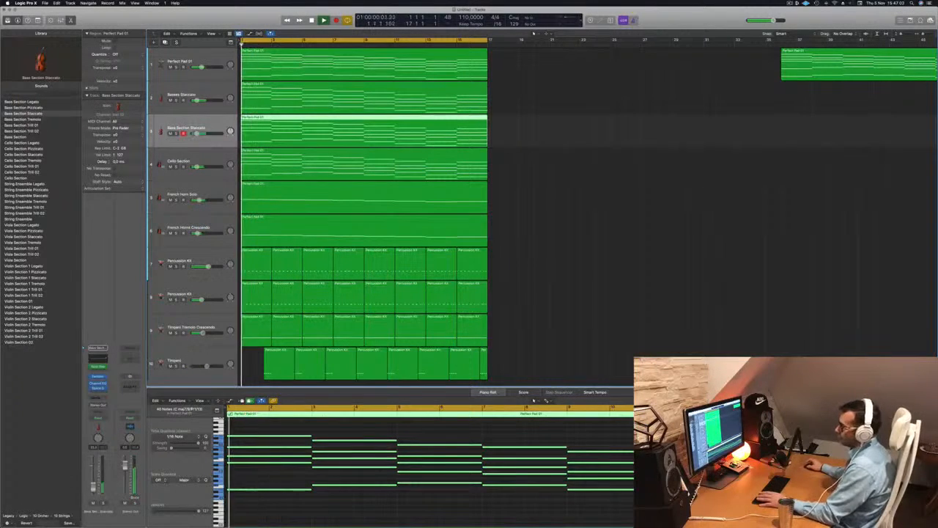
# Insert an Arpeggiator MIDI effect on the new track.
pyautogui.click(103, 347)
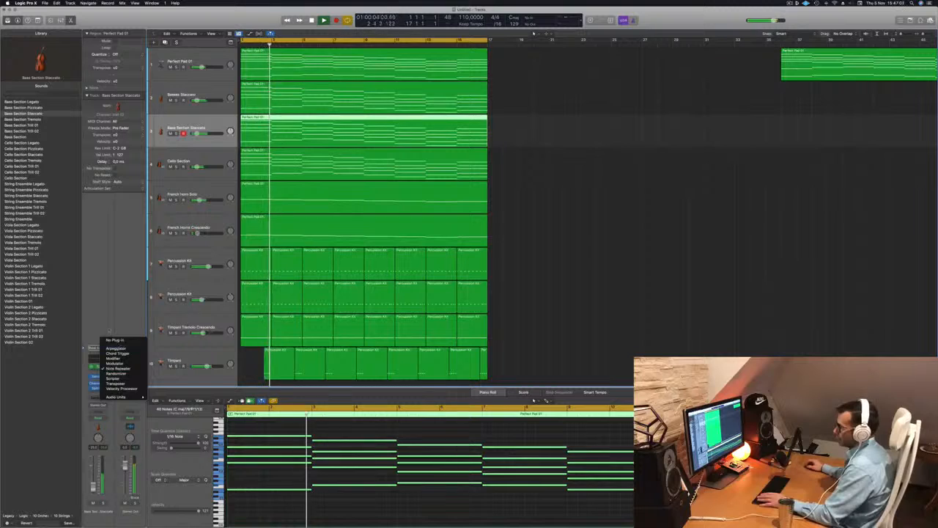
pyautogui.click(116, 349)
pyautogui.press('Return')
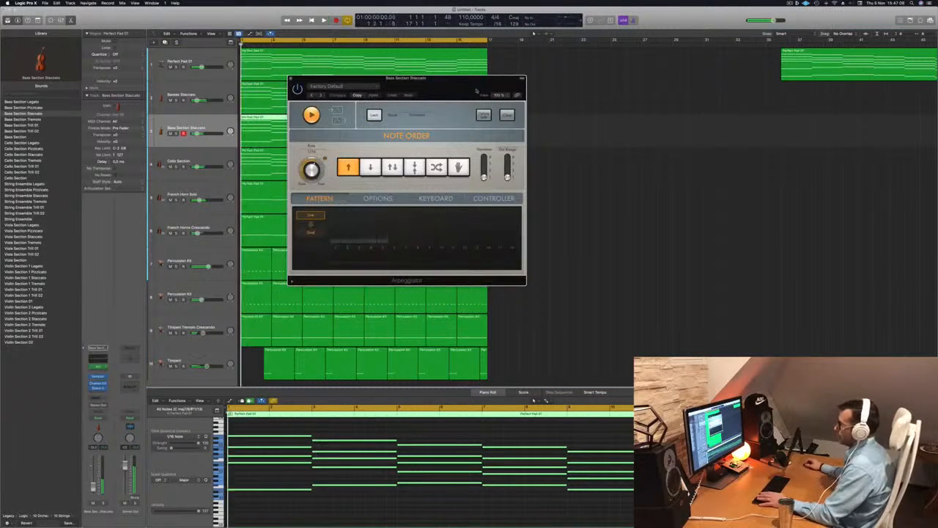
pyautogui.moveTo(337, 78); pyautogui.dragTo(380, 78)
pyautogui.press('Return')
# Replace the new track's instrument with a stereo Retro Synth.
pyautogui.click(98, 376)
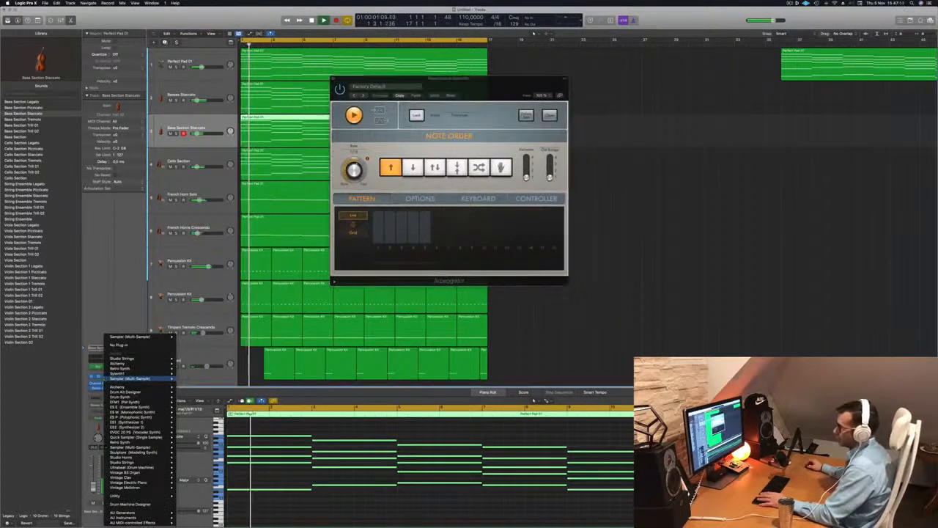
pyautogui.moveTo(137, 369)
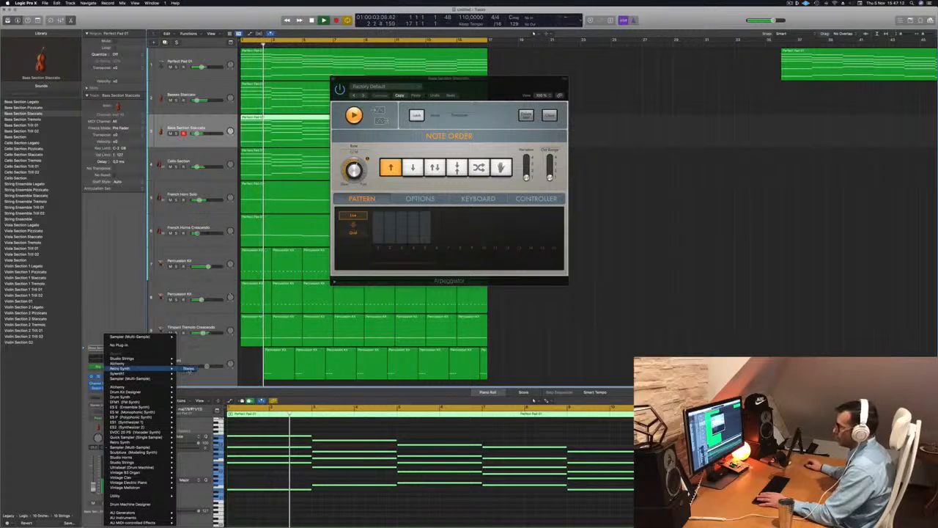
pyautogui.click(189, 369)
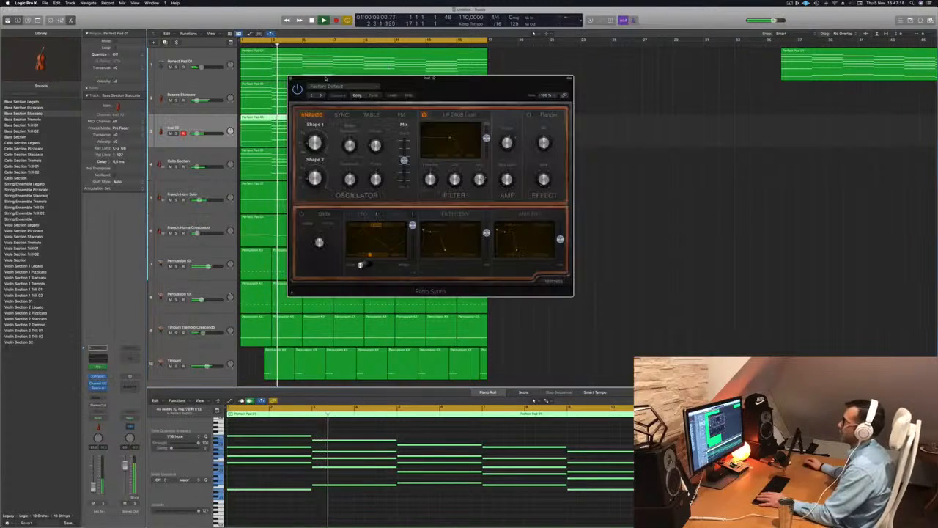
# Play back the arrangement repeatedly to hear the arpeggiated Retro Synth part.
pyautogui.press('space')
pyautogui.press('space')
pyautogui.moveTo(387, 78); pyautogui.dragTo(580, 74)
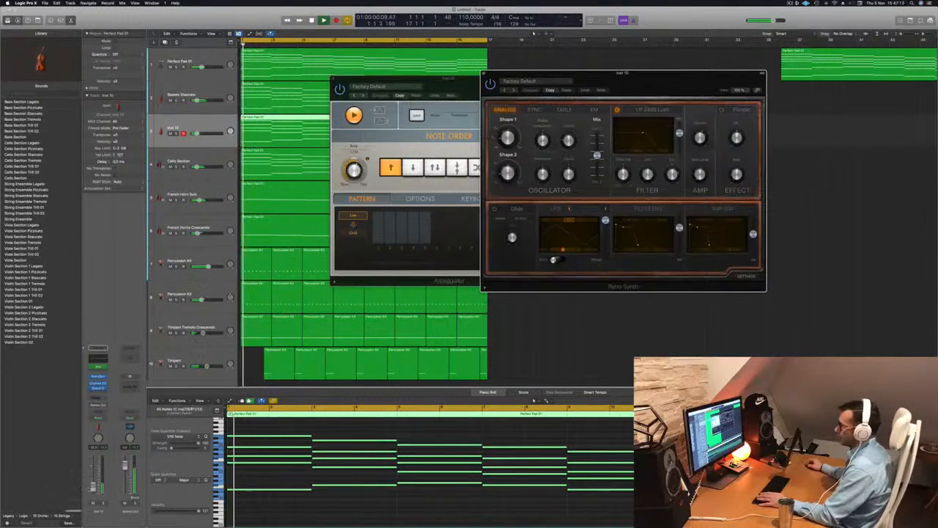
pyautogui.click(371, 516)
pyautogui.click(390, 513)
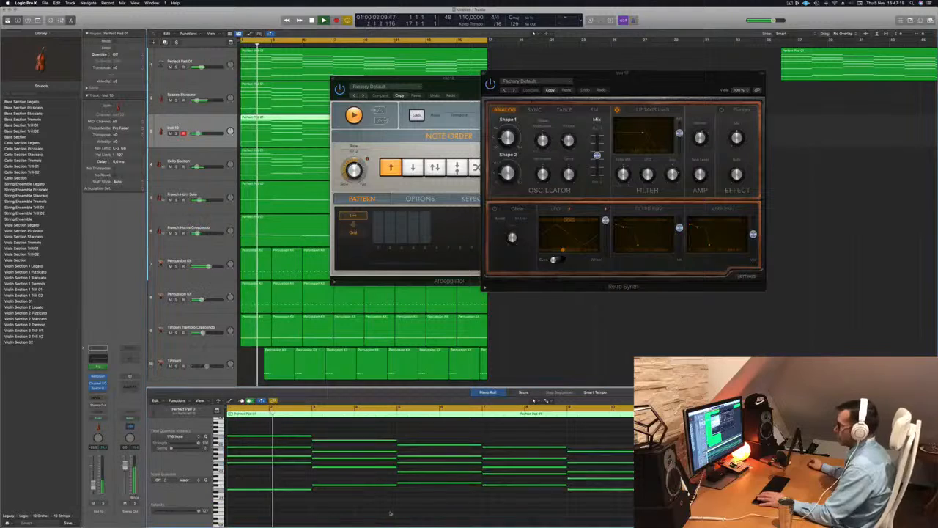
pyautogui.press('space')
pyautogui.press('space')
pyautogui.scroll(1, 360, 515)
pyautogui.scroll(1, 360, 514)
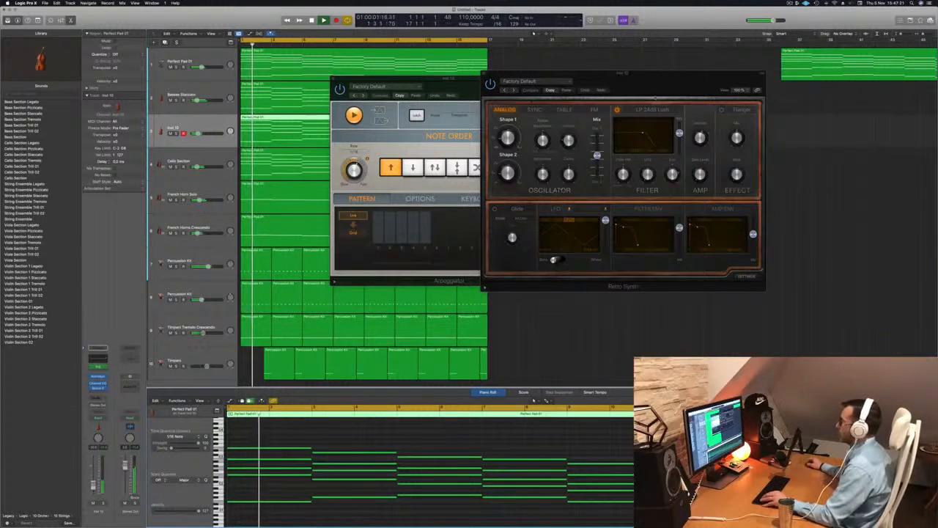
pyautogui.moveTo(661, 74); pyautogui.dragTo(551, 82)
pyautogui.press('space')
pyautogui.press('space')
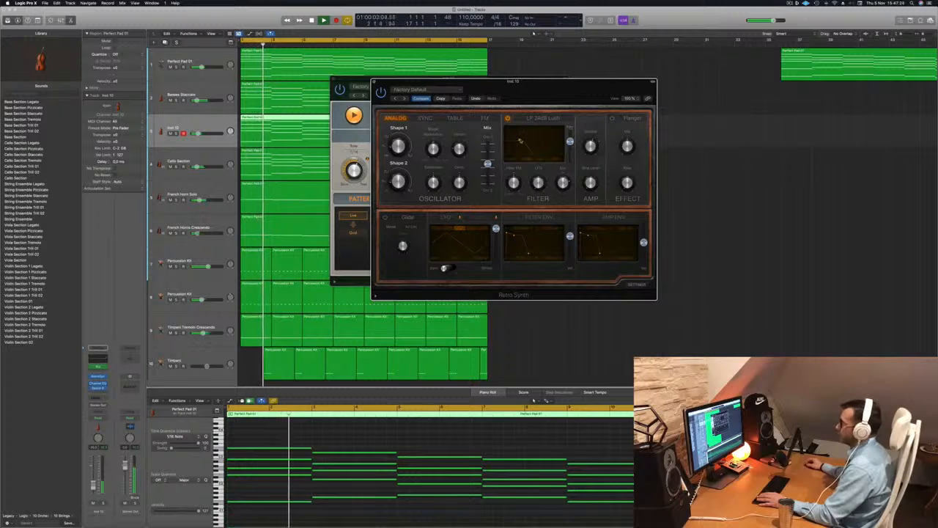
pyautogui.press('space')
pyautogui.press('space')
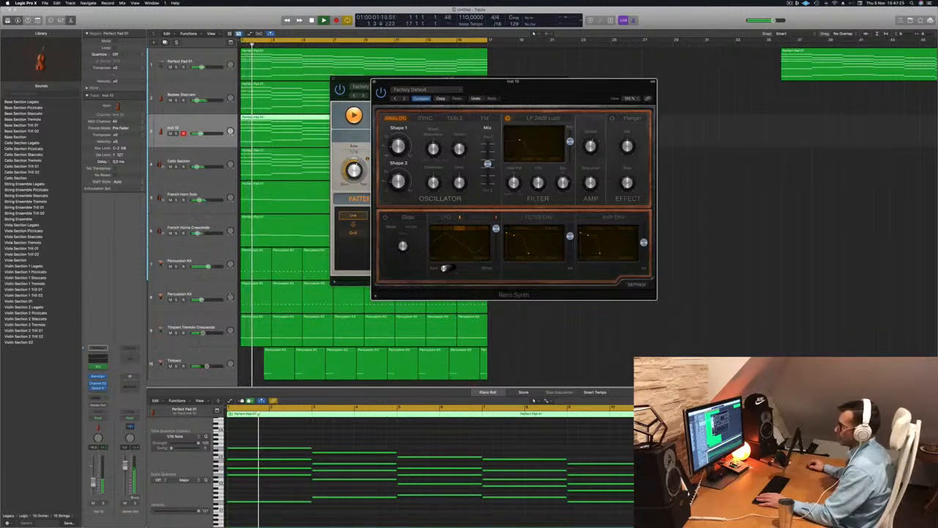
# Move the new track's Channel EQ high-shelf band to about 4600 Hz and -0.3 dB.
pyautogui.click(425, 512)
pyautogui.click(99, 360)
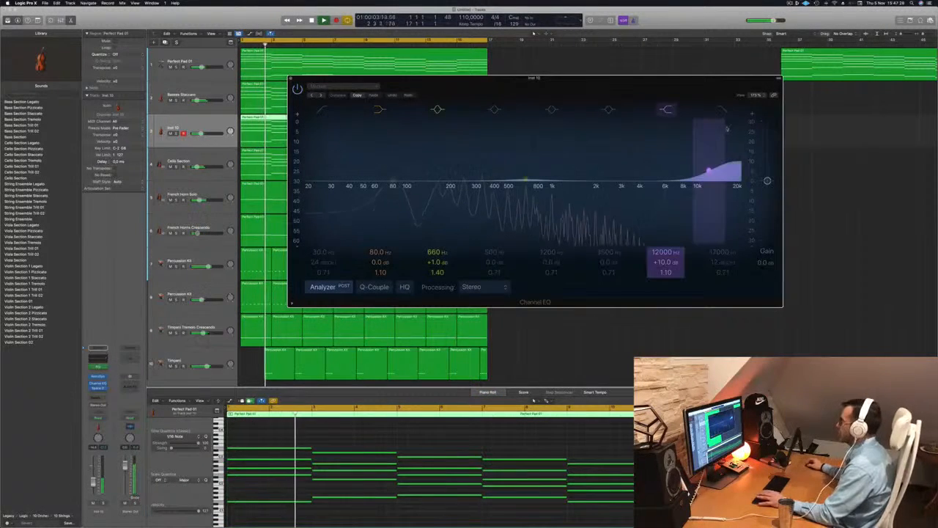
pyautogui.press('space')
pyautogui.press('space')
pyautogui.moveTo(728, 120); pyautogui.dragTo(653, 195)
pyautogui.press('Return')
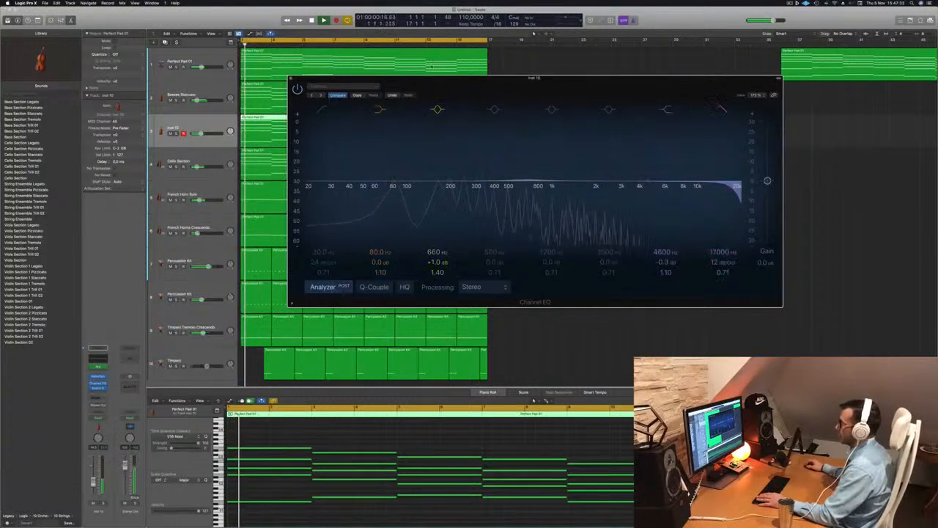
# Move the Channel EQ window aside and bring the Retro Synth window to the front.
pyautogui.moveTo(485, 82); pyautogui.dragTo(700, 79)
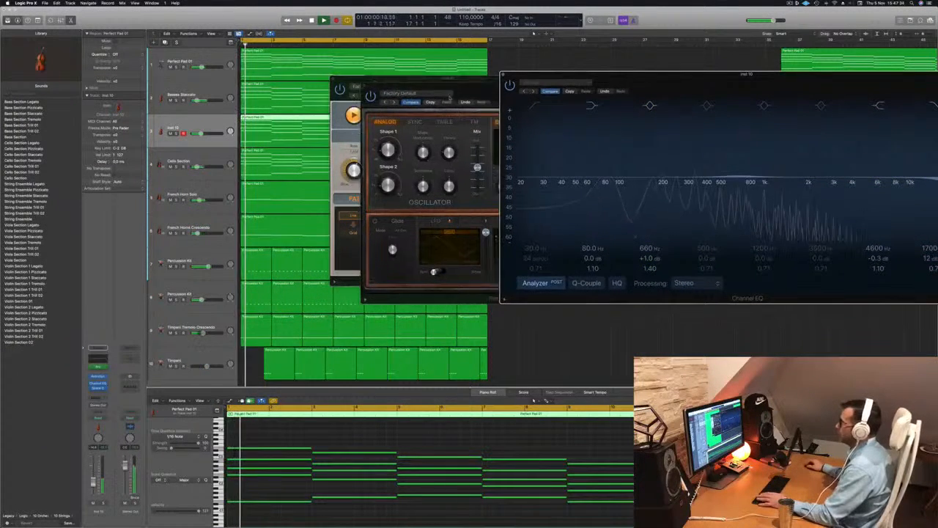
pyautogui.click(412, 281)
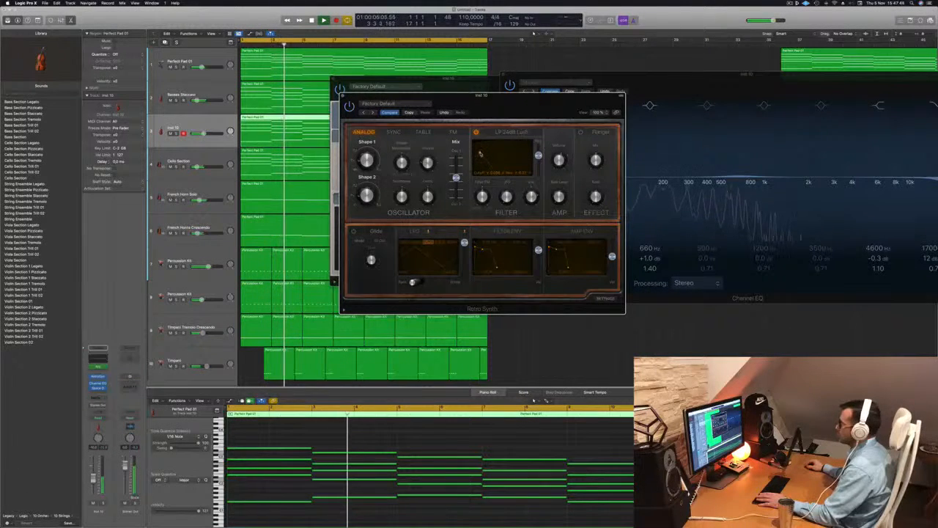
# Move the plug-in windows aside and close the Channel EQ window.
pyautogui.press('Return')
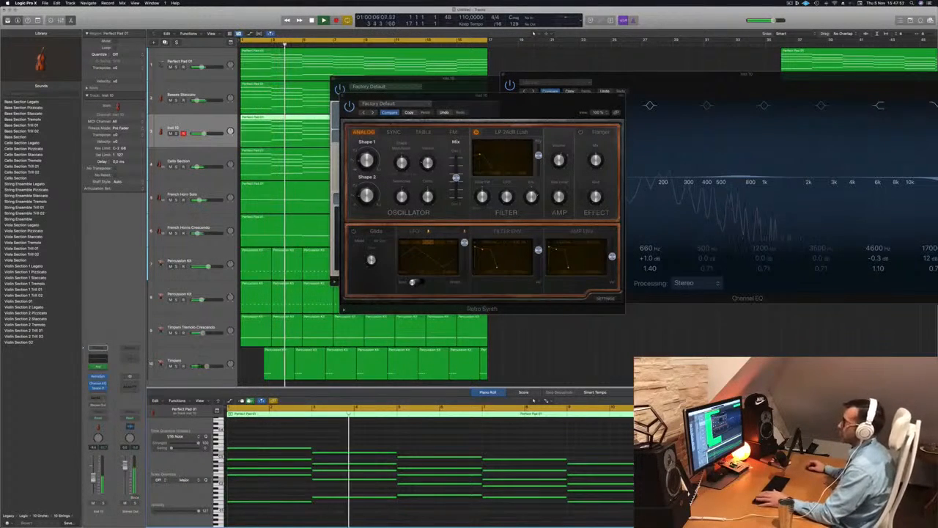
pyautogui.moveTo(538, 95); pyautogui.dragTo(575, 179)
pyautogui.moveTo(590, 75); pyautogui.dragTo(355, 82)
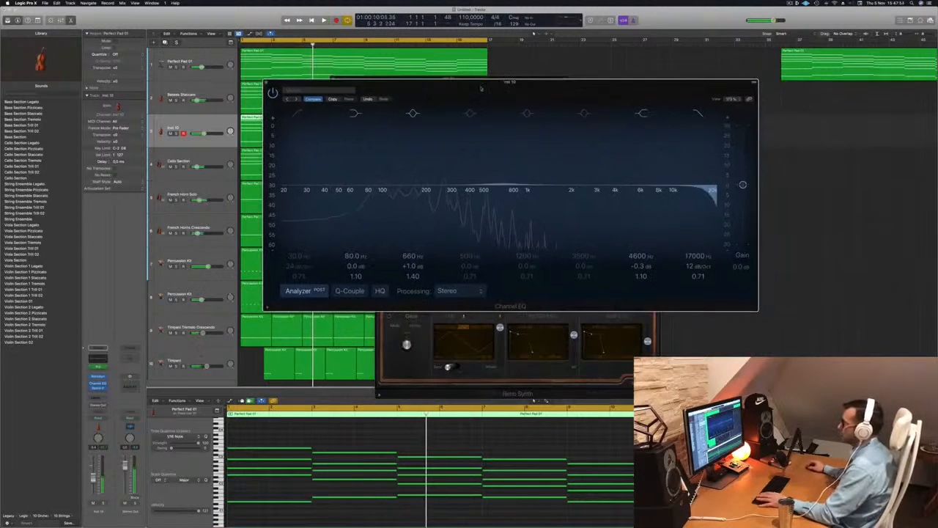
pyautogui.click(267, 82)
pyautogui.press('Return')
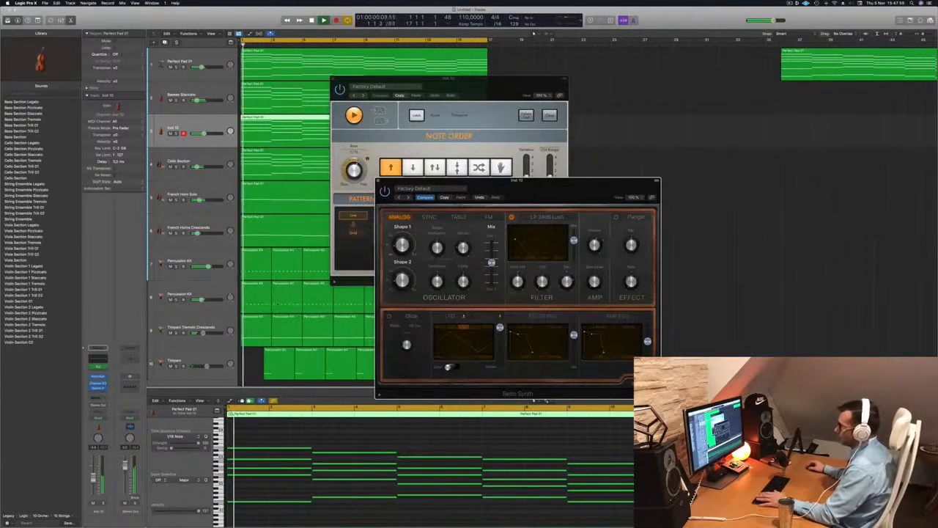
# Insert a stereo Vintage Tube EQ effect on the synth track and load its Fat Organ preset.
pyautogui.press('space')
pyautogui.press('space')
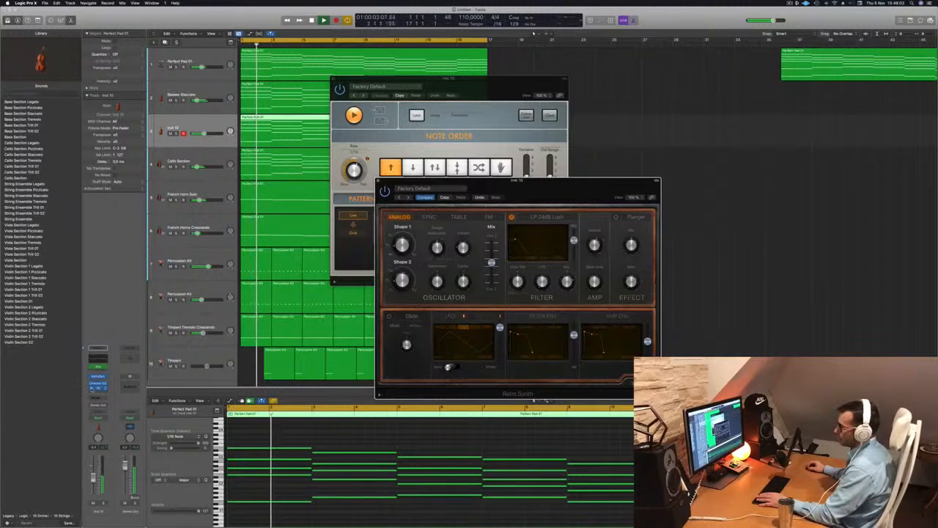
pyautogui.click(105, 389)
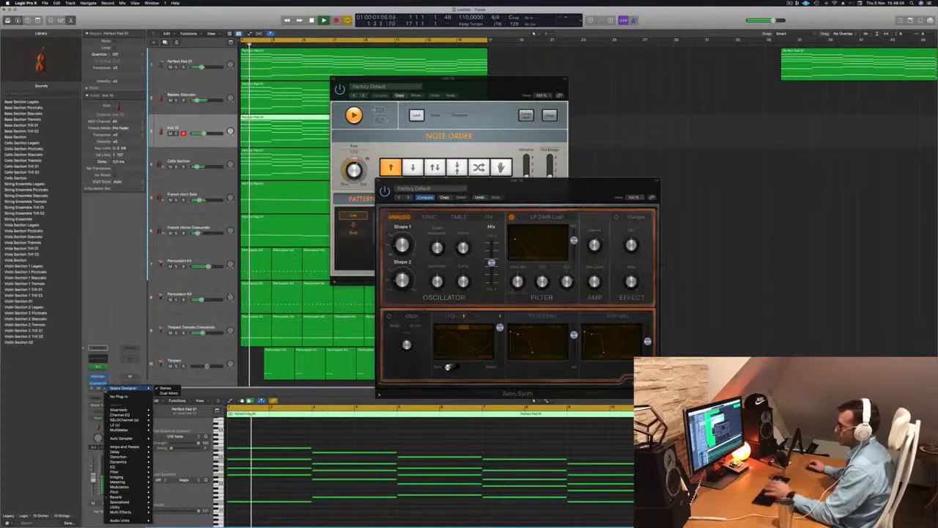
pyautogui.moveTo(136, 464)
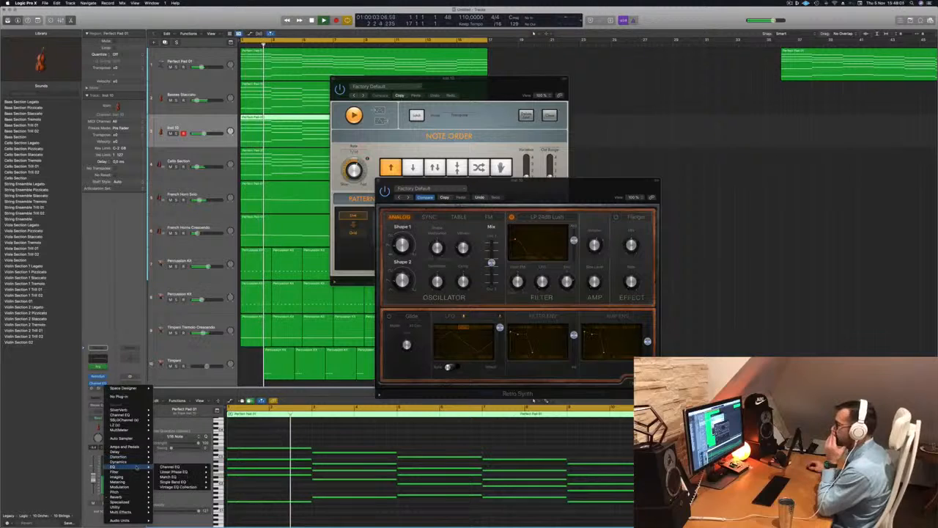
pyautogui.moveTo(191, 486)
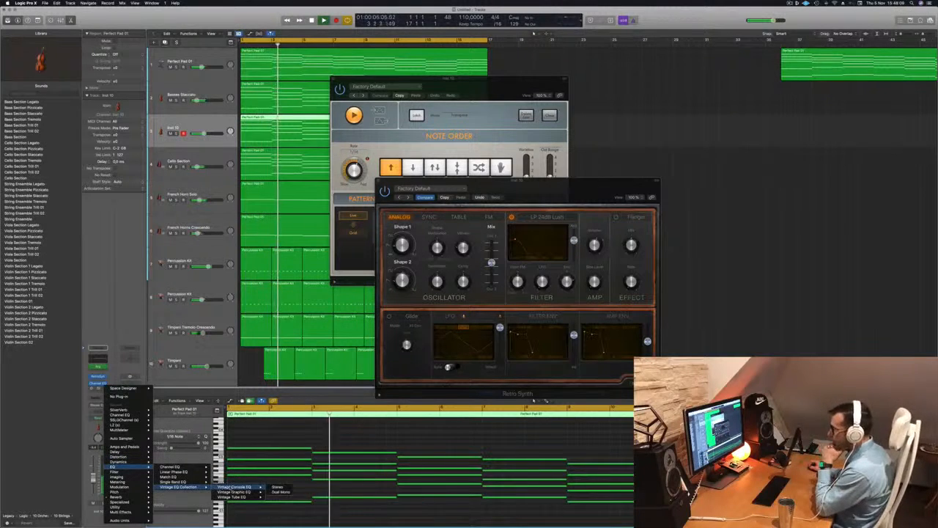
pyautogui.moveTo(241, 497)
pyautogui.click(277, 497)
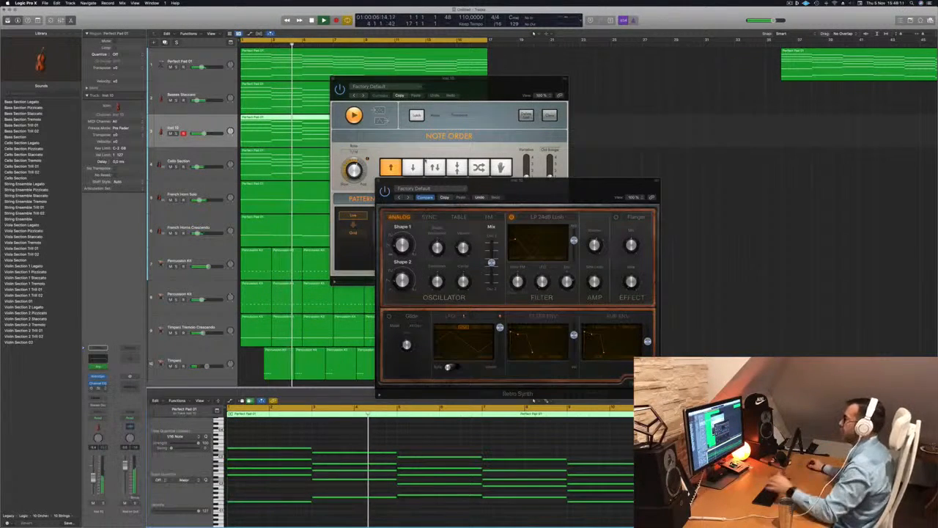
pyautogui.click(391, 91)
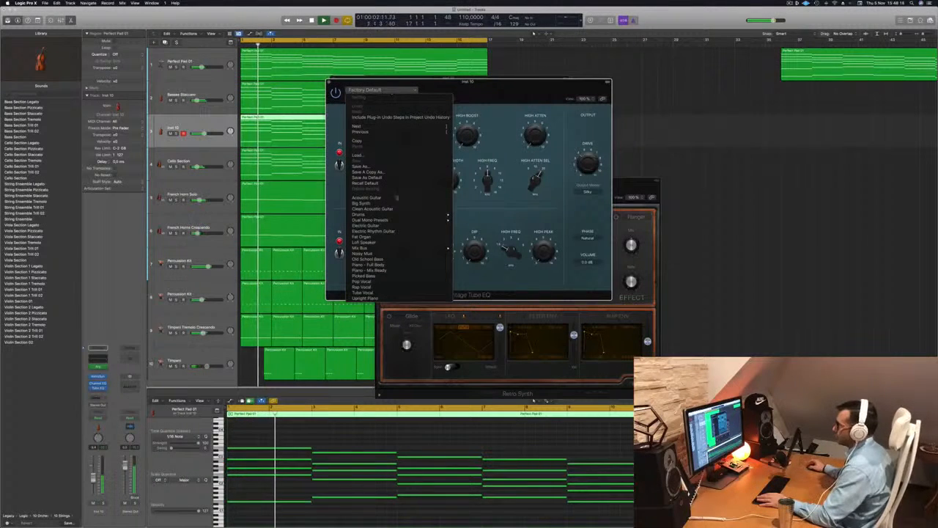
pyautogui.click(370, 236)
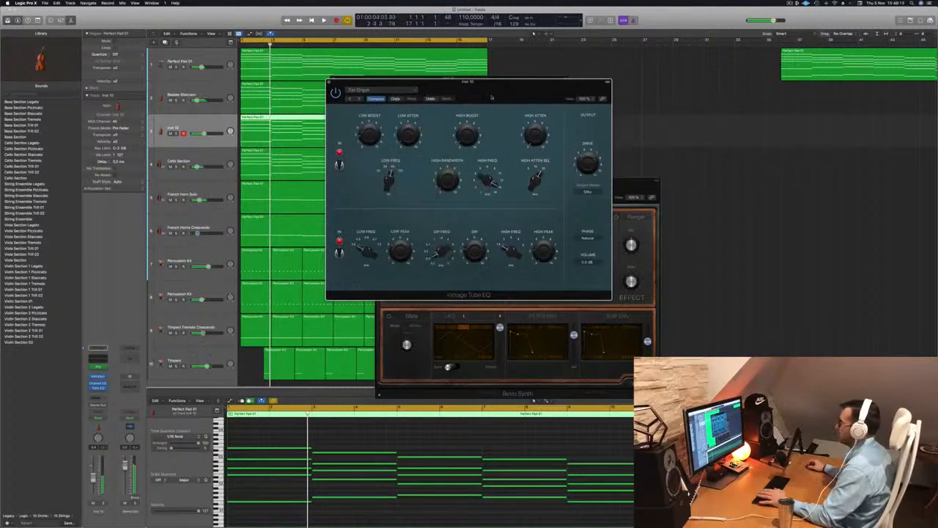
# Close the Vintage Tube EQ, Retro Synth and Arpeggiator plug-in windows.
pyautogui.moveTo(492, 97); pyautogui.dragTo(667, 116)
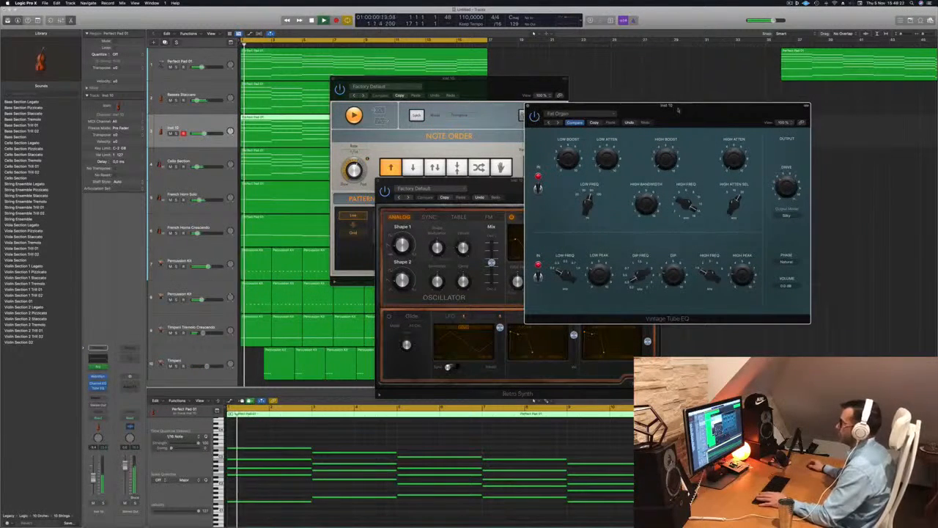
pyautogui.moveTo(677, 110); pyautogui.dragTo(616, 116)
pyautogui.click(466, 110)
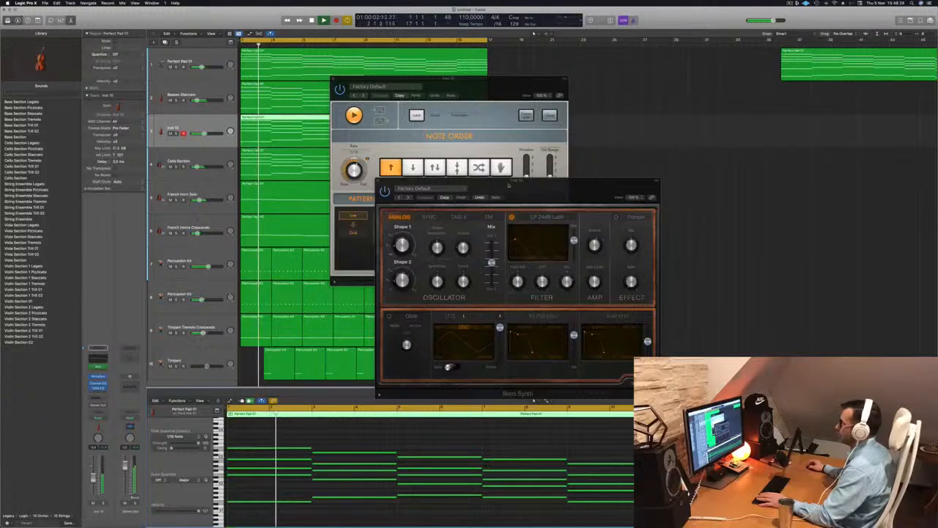
pyautogui.moveTo(508, 185); pyautogui.dragTo(606, 142)
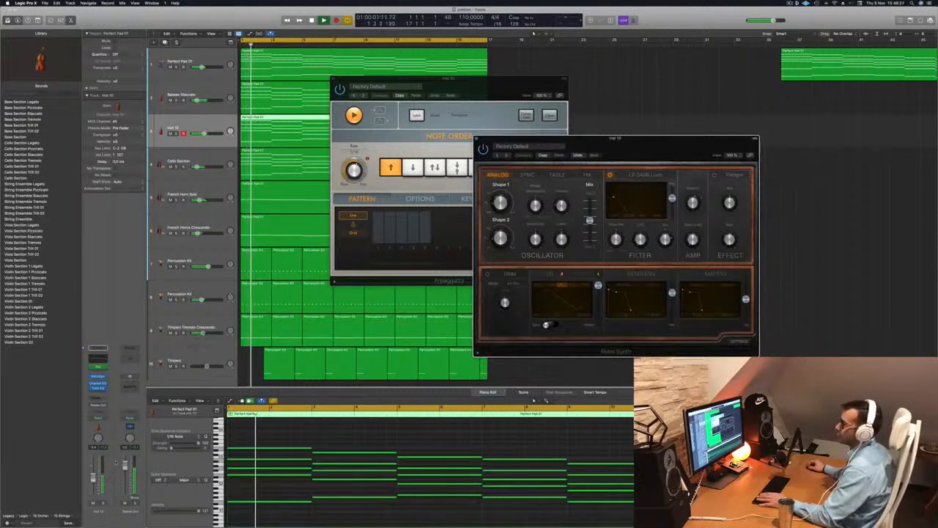
pyautogui.moveTo(93, 477); pyautogui.dragTo(94, 476)
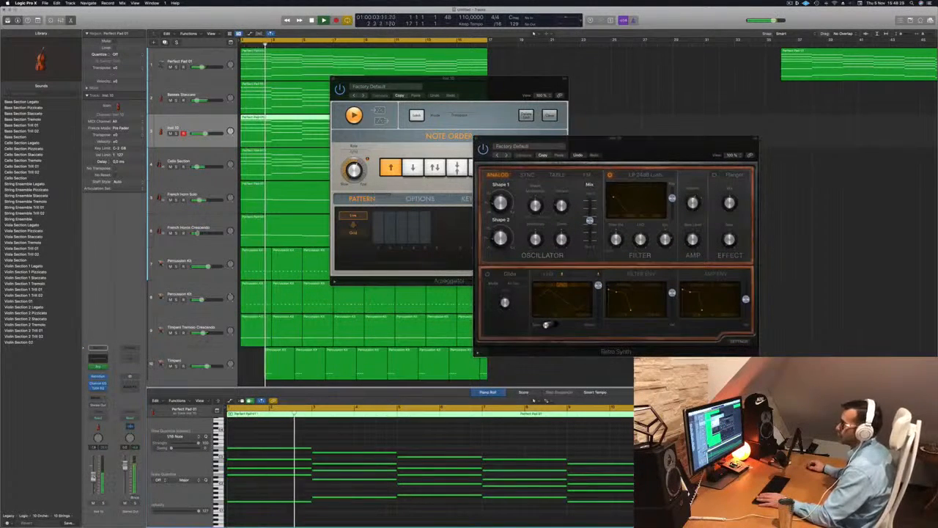
pyautogui.moveTo(598, 153); pyautogui.dragTo(565, 155)
pyautogui.click(443, 140)
pyautogui.moveTo(346, 77); pyautogui.dragTo(353, 76)
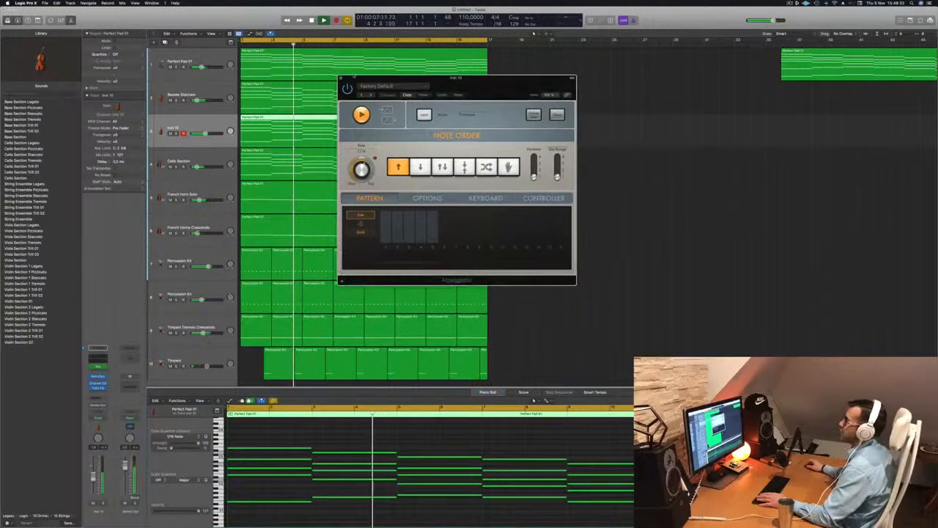
pyautogui.click(341, 78)
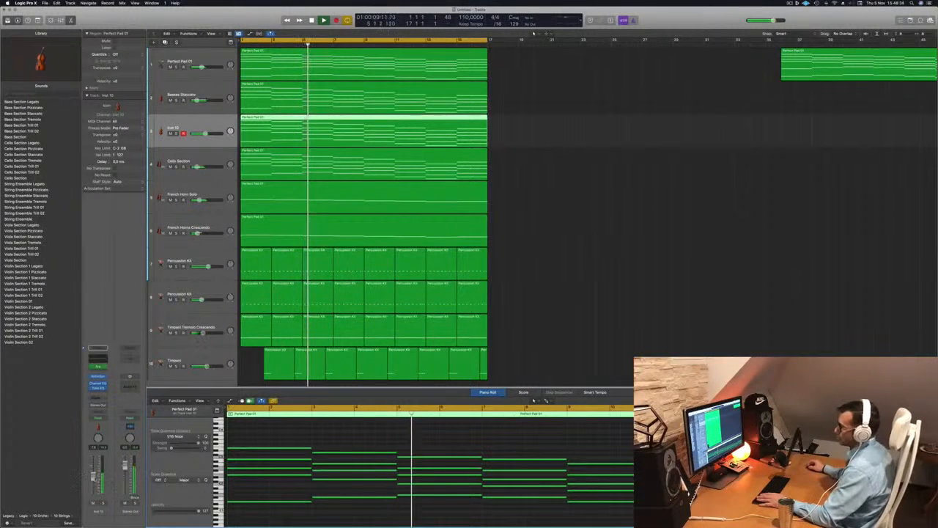
# Audition the synth track soloed during playback, then unsolo it and select the Cello Section track below.
pyautogui.click(488, 225)
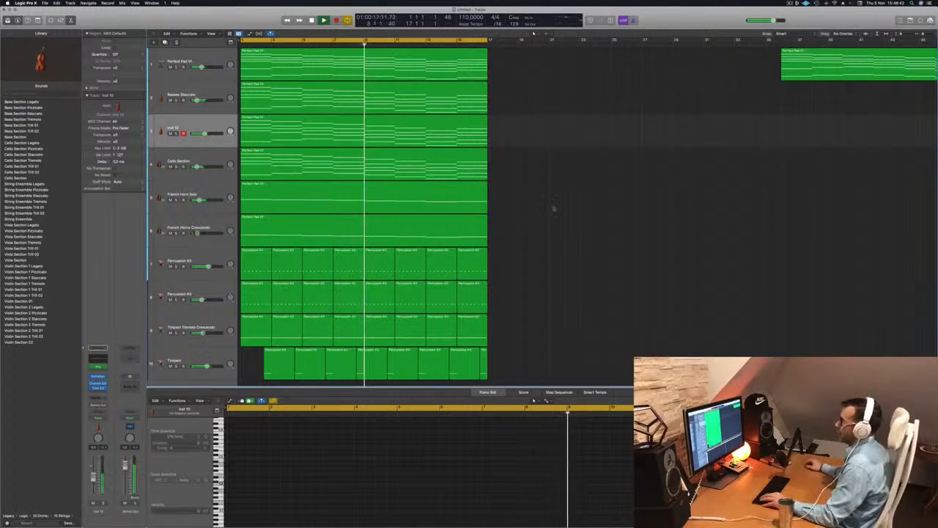
pyautogui.scroll(-3, 552, 207)
pyautogui.press('space')
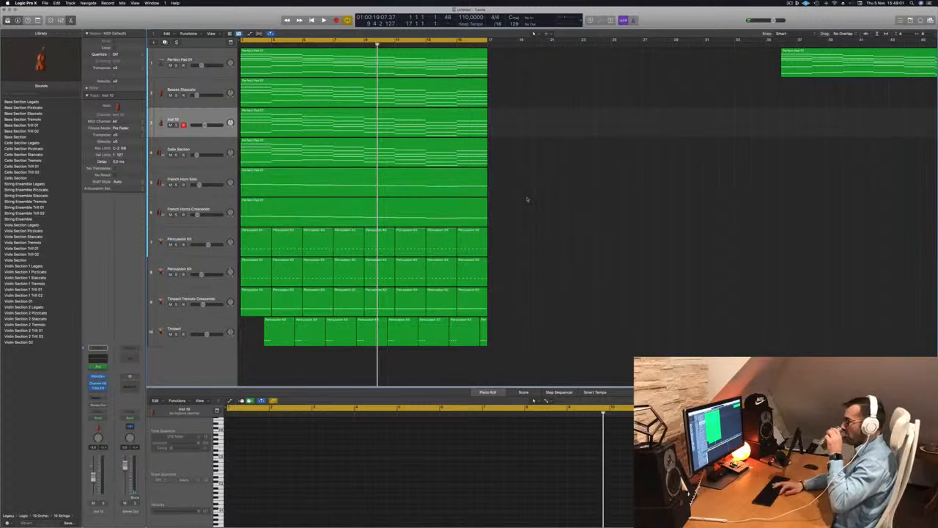
pyautogui.press('Return')
pyautogui.press('space')
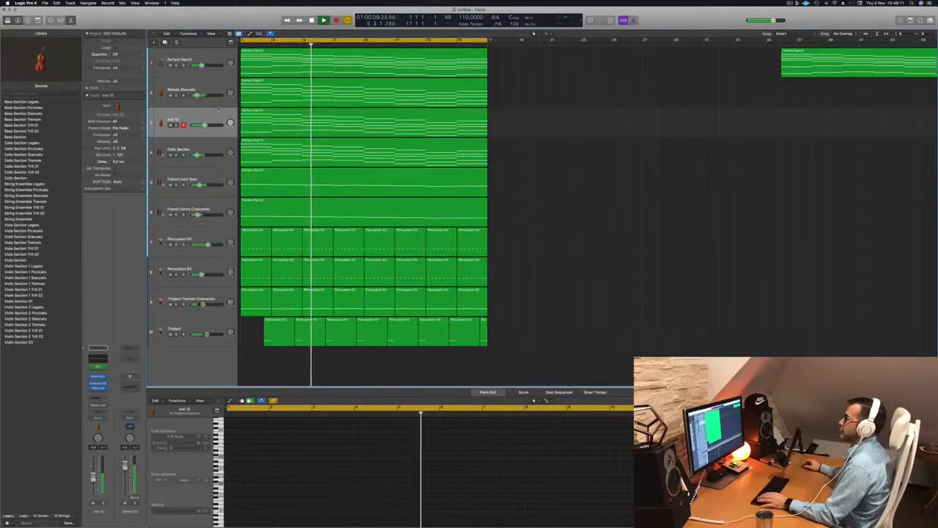
pyautogui.press('s')
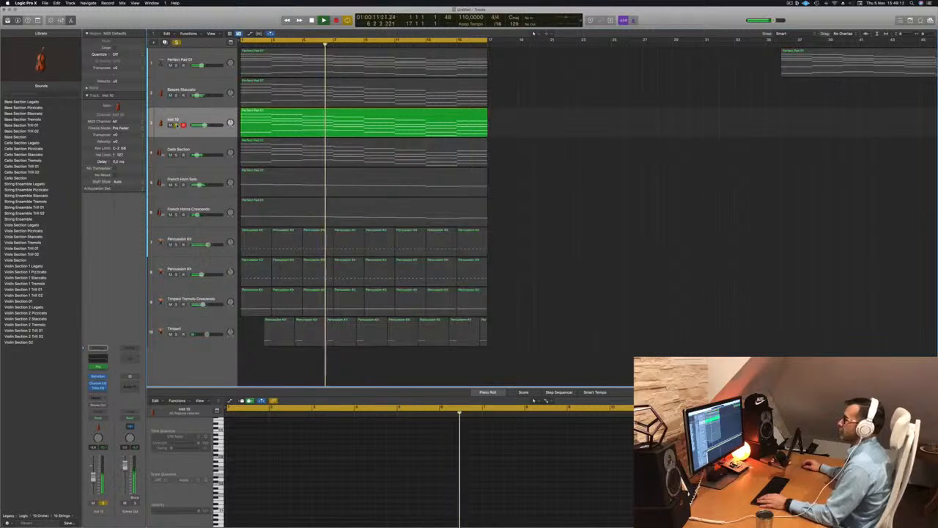
pyautogui.press('s')
pyautogui.press('s')
pyautogui.press('s')
pyautogui.press('Return')
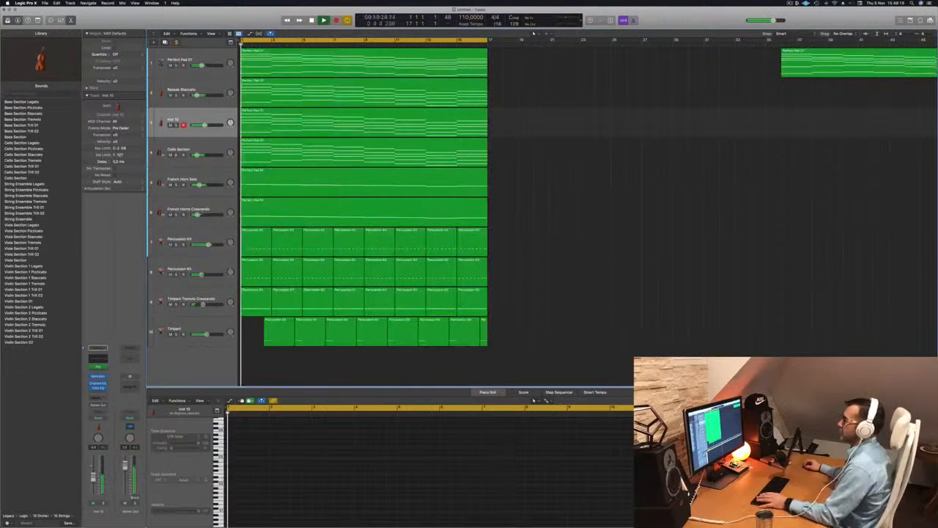
pyautogui.press('Down')
pyautogui.press('Return')
pyautogui.press('space')
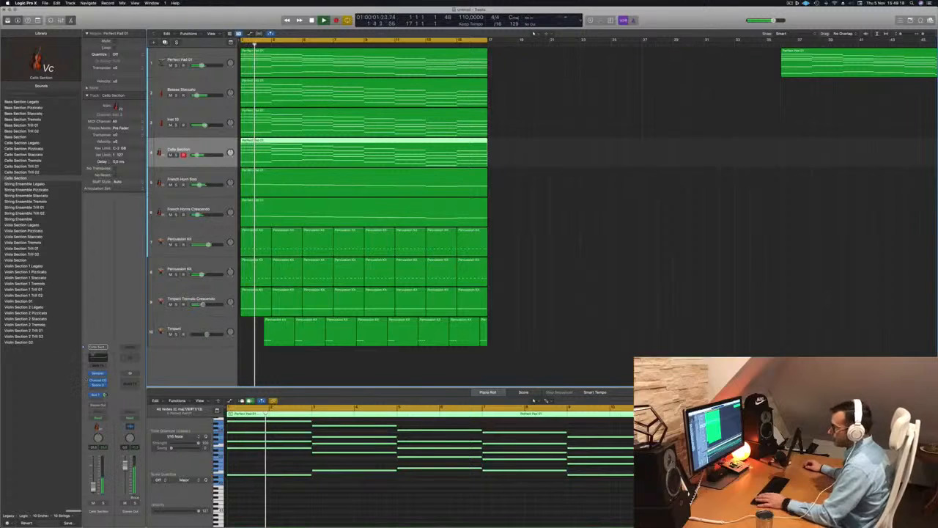
# Replace the cello track's instrument with a stereo Studio Strings instrument.
pyautogui.click(103, 373)
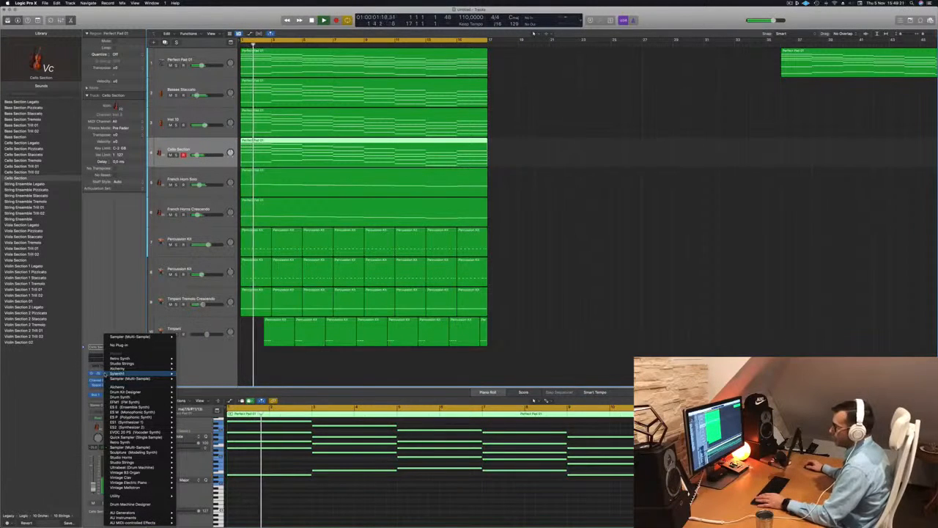
pyautogui.moveTo(121, 463)
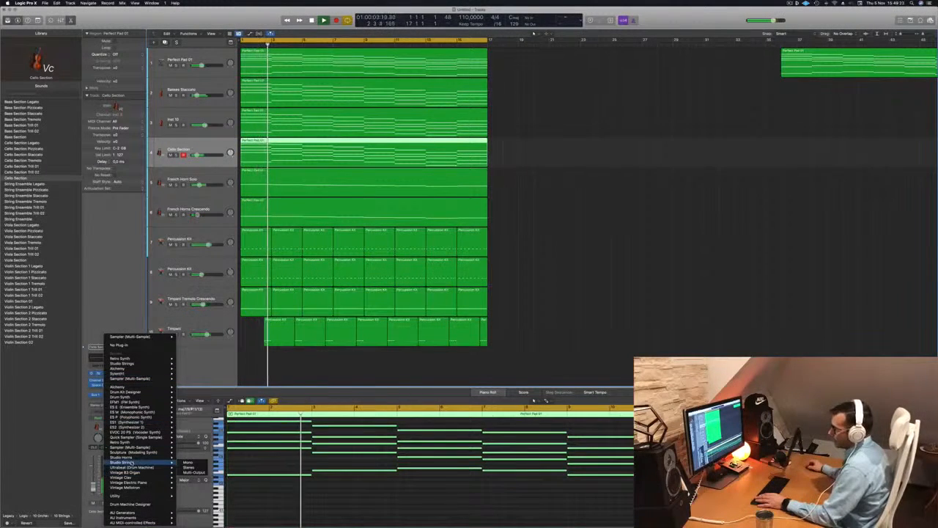
pyautogui.click(189, 467)
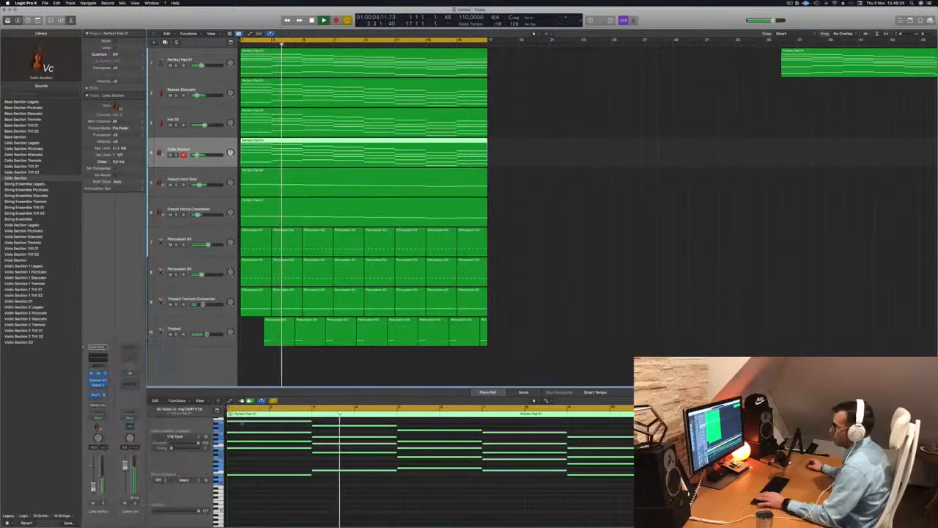
pyautogui.moveTo(462, 87); pyautogui.dragTo(538, 94)
pyautogui.press('Return')
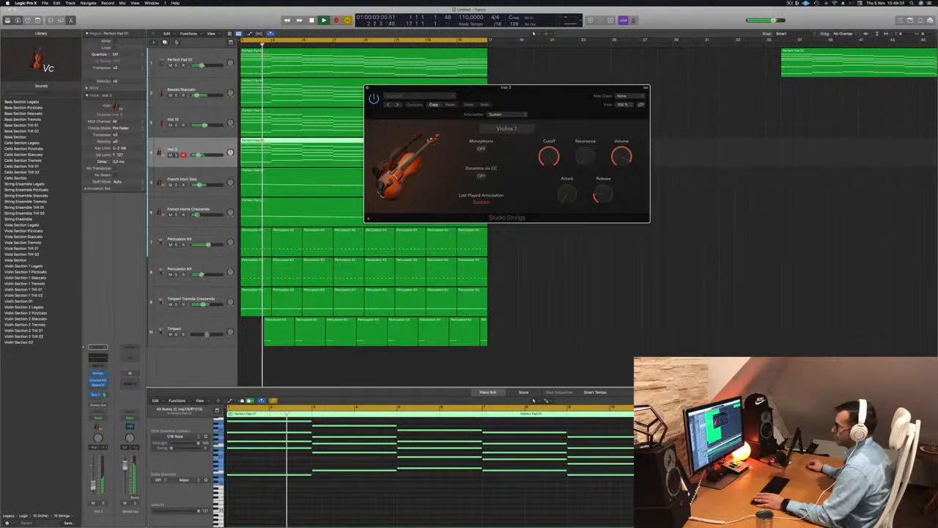
# Delete the existing region on the Studio Strings track.
pyautogui.click(345, 502)
pyautogui.press('super+Left')
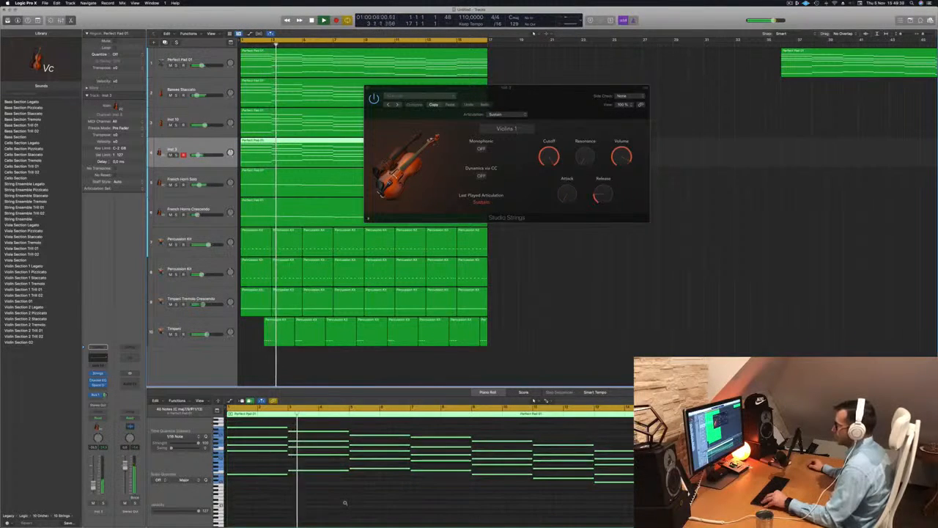
pyautogui.press('super+Up')
pyautogui.press('space')
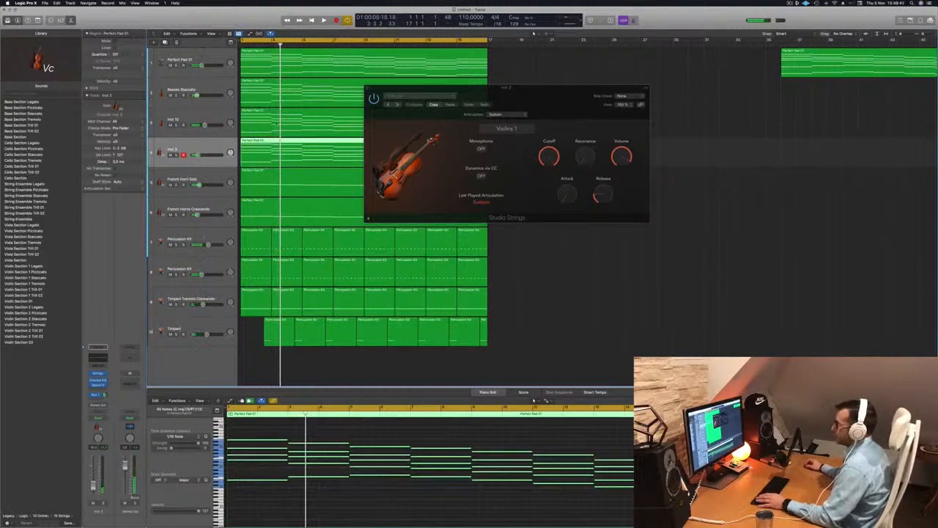
pyautogui.moveTo(553, 92); pyautogui.dragTo(830, 94)
pyautogui.hotkey('shift', 'space')
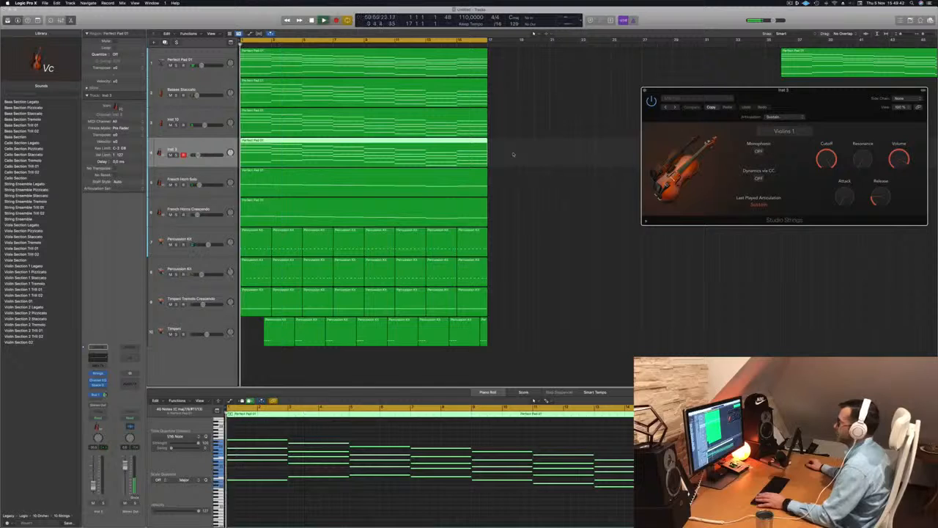
pyautogui.press('Delete')
pyautogui.press('space')
pyautogui.press('space')
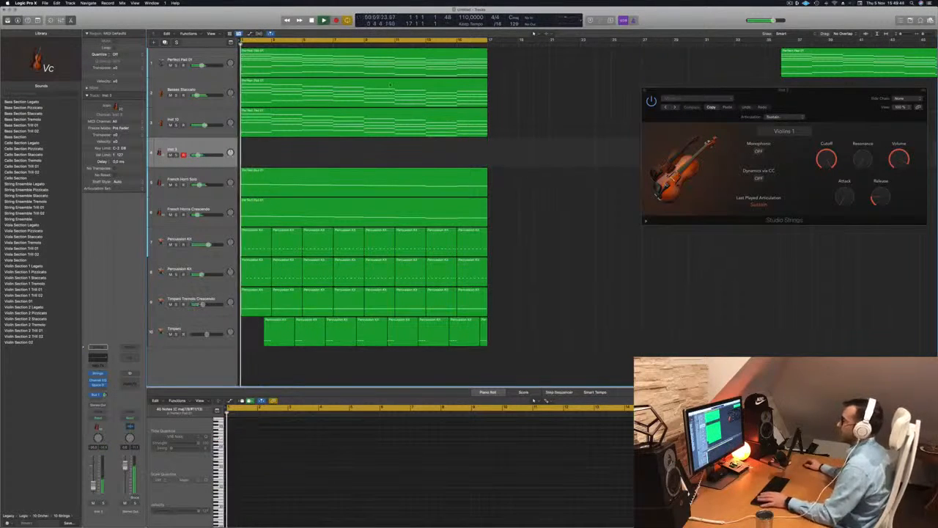
# Copy the Perfect Pad 01 region from the first track onto the Studio Strings track.
pyautogui.moveTo(384, 66); pyautogui.dragTo(380, 161)
pyautogui.press('space')
pyautogui.press('space')
pyautogui.press('super+Left')
pyautogui.press('super+Left')
# Set the Studio Strings instrument to String Ensemble and play back the arrangement.
pyautogui.moveTo(819, 103); pyautogui.dragTo(475, 198)
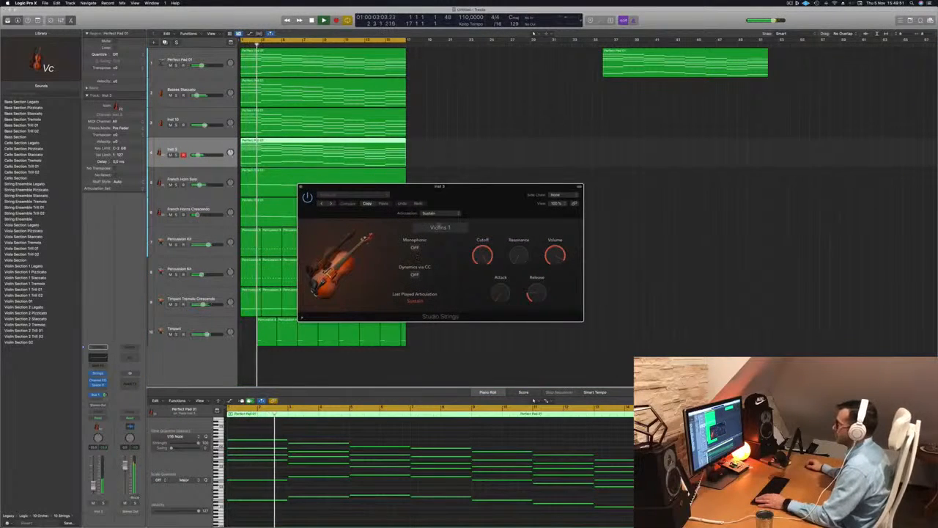
pyautogui.click(439, 227)
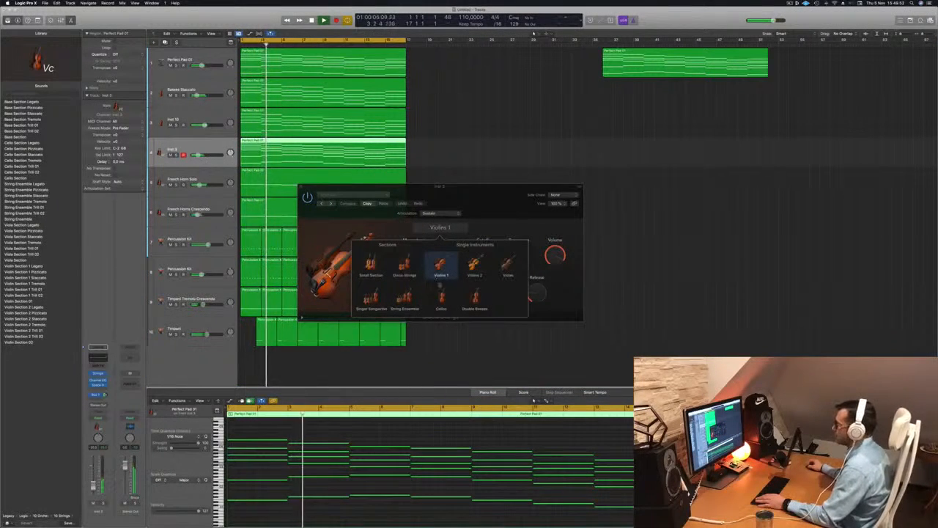
pyautogui.click(403, 299)
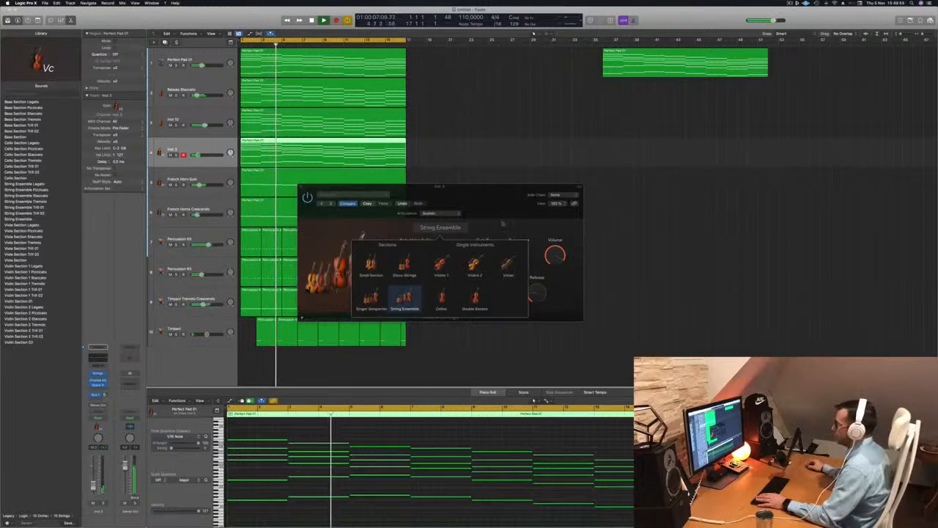
pyautogui.click(501, 222)
pyautogui.moveTo(475, 197); pyautogui.dragTo(515, 191)
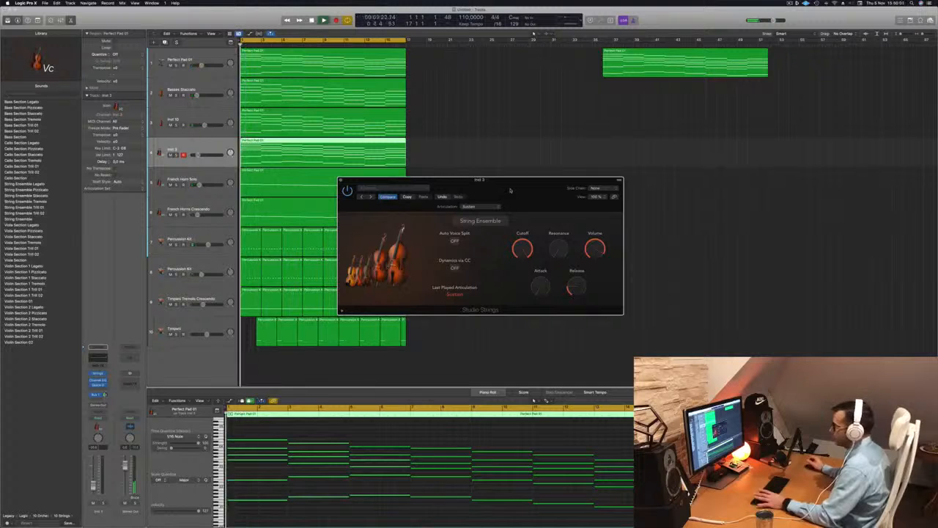
pyautogui.moveTo(510, 191); pyautogui.dragTo(576, 167)
pyautogui.press('space')
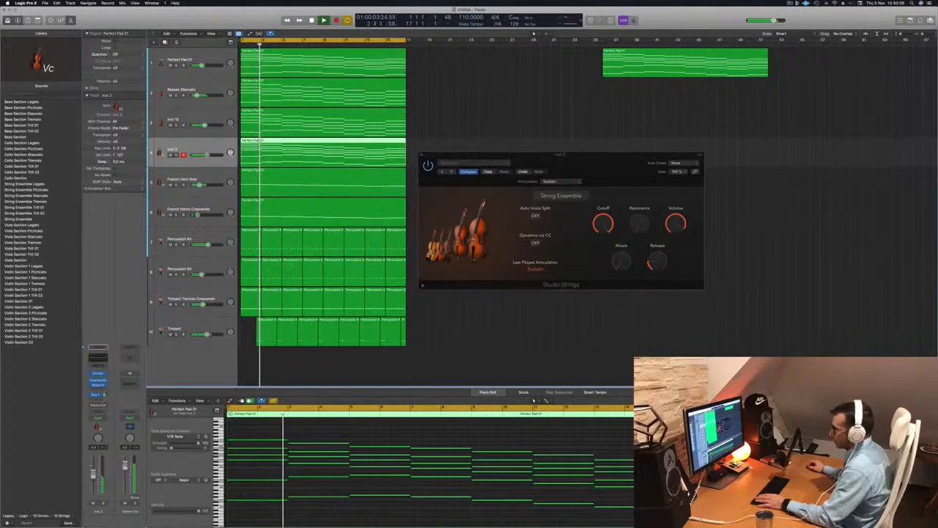
# Solo the Studio Strings track and play it back from the start.
pyautogui.hotkey('ctrl', 's')
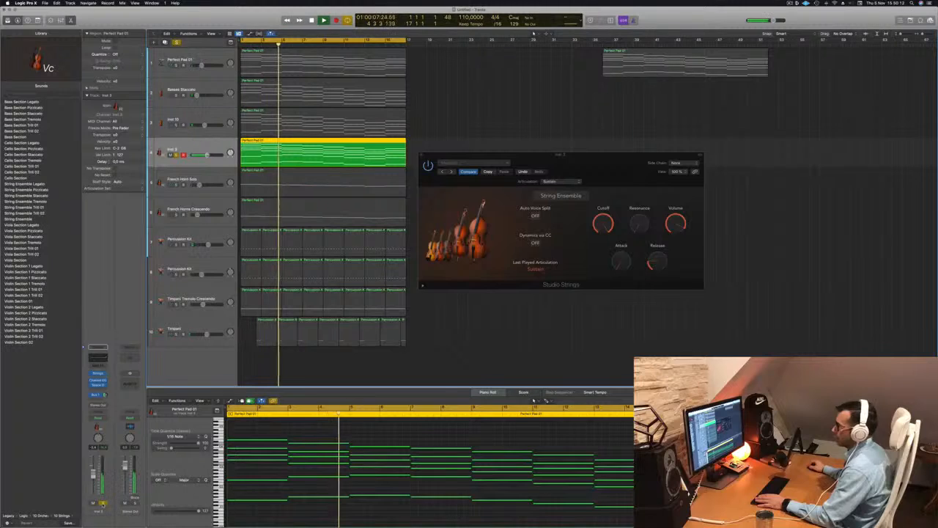
pyautogui.hotkey('ctrl', 's')
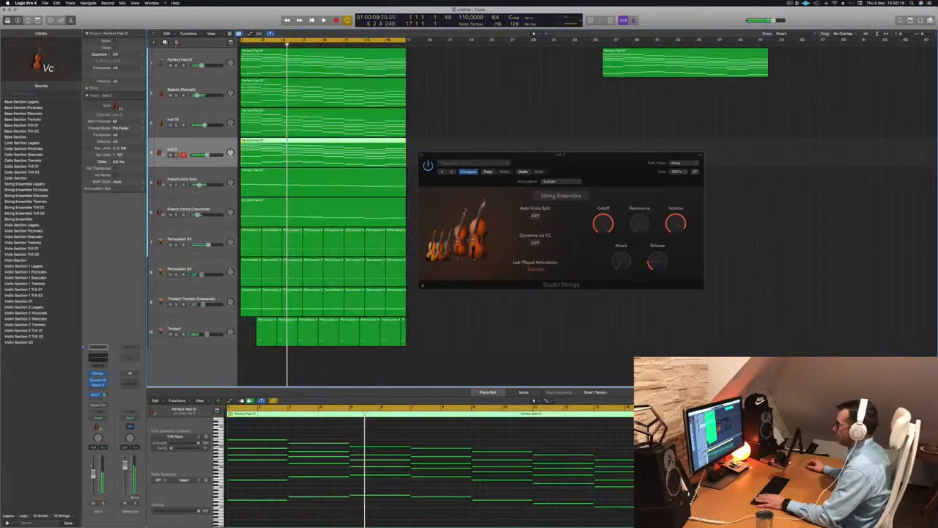
pyautogui.press('Return')
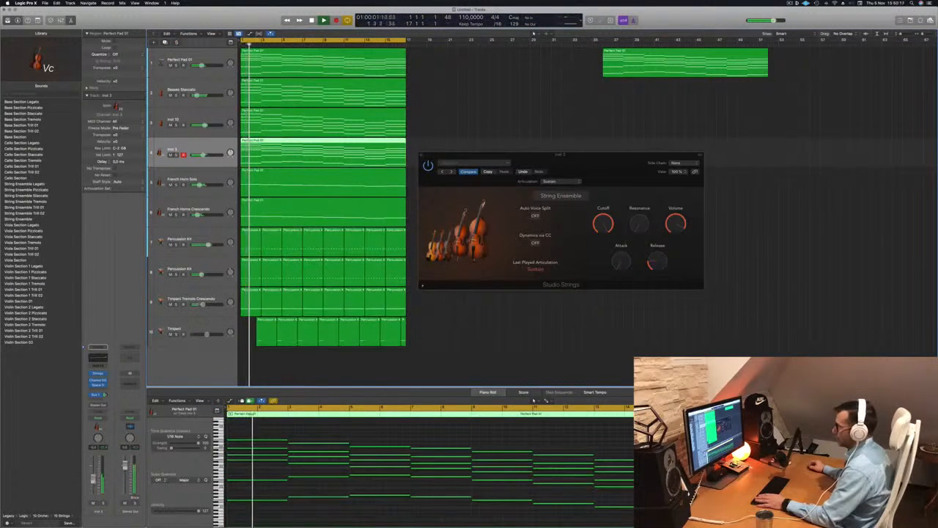
pyautogui.hotkey('ctrl', 's')
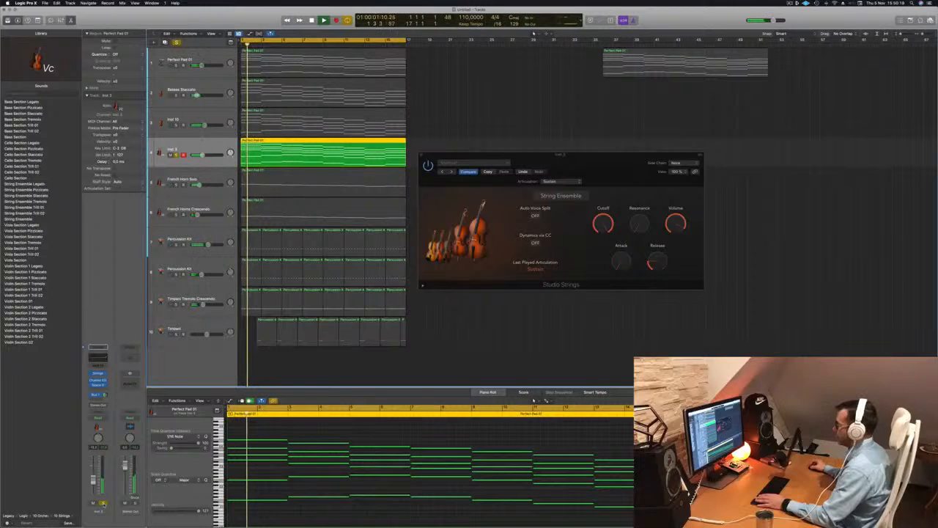
pyautogui.press('Return')
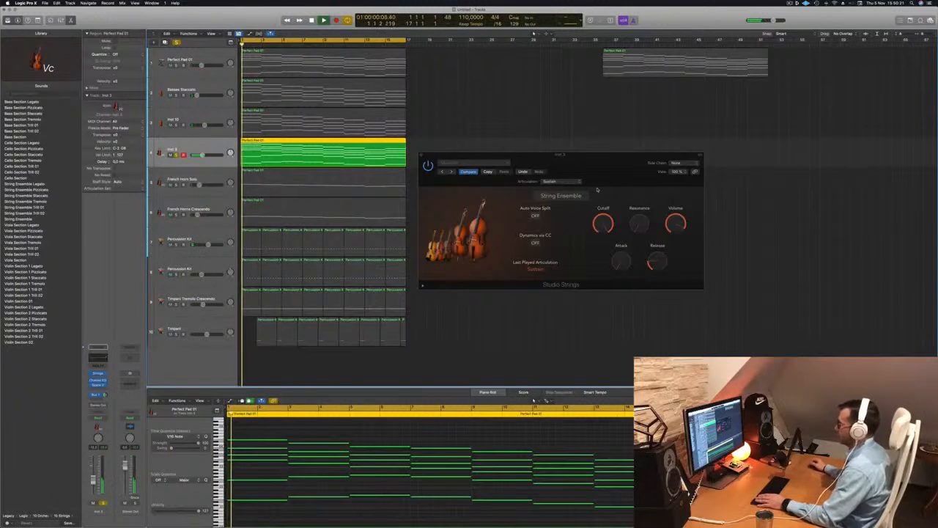
# Switch the Studio Strings instrument from String Ensemble to Singer Songwriter.
pyautogui.click(562, 195)
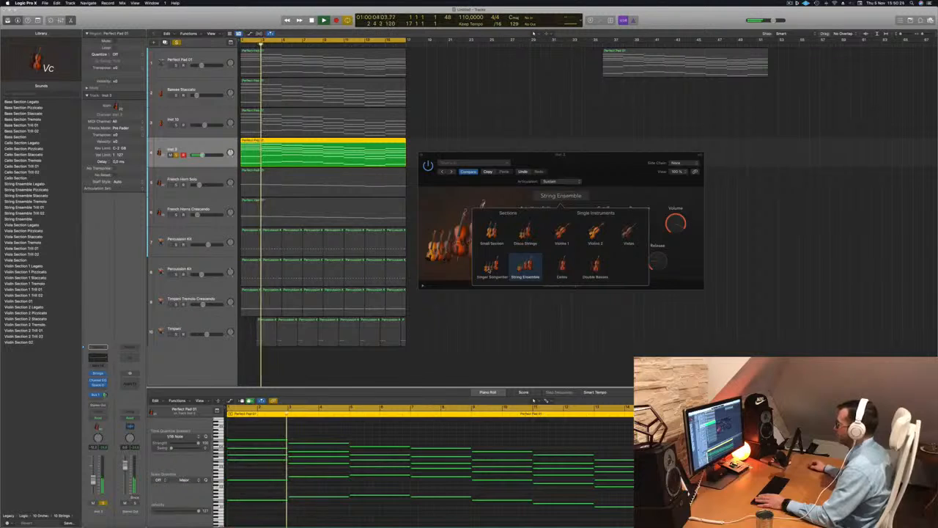
pyautogui.click(491, 268)
pyautogui.click(452, 218)
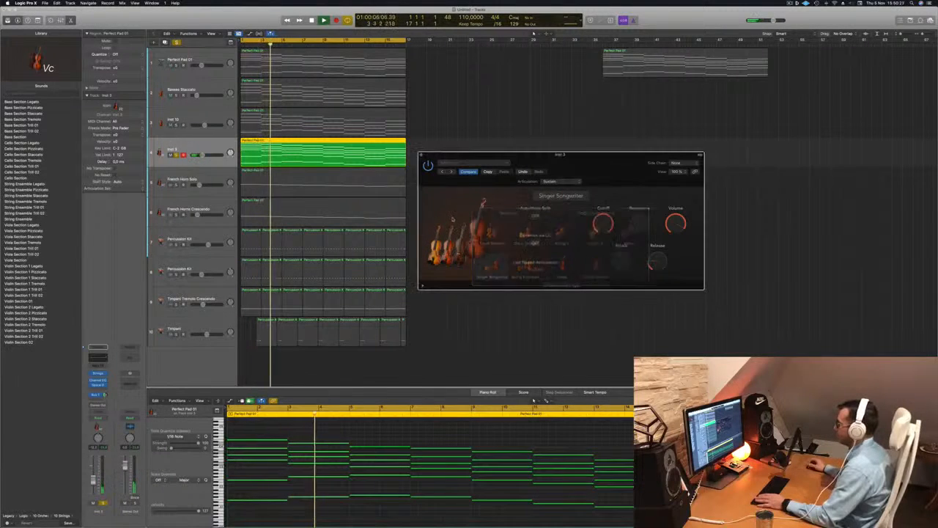
pyautogui.press('Return')
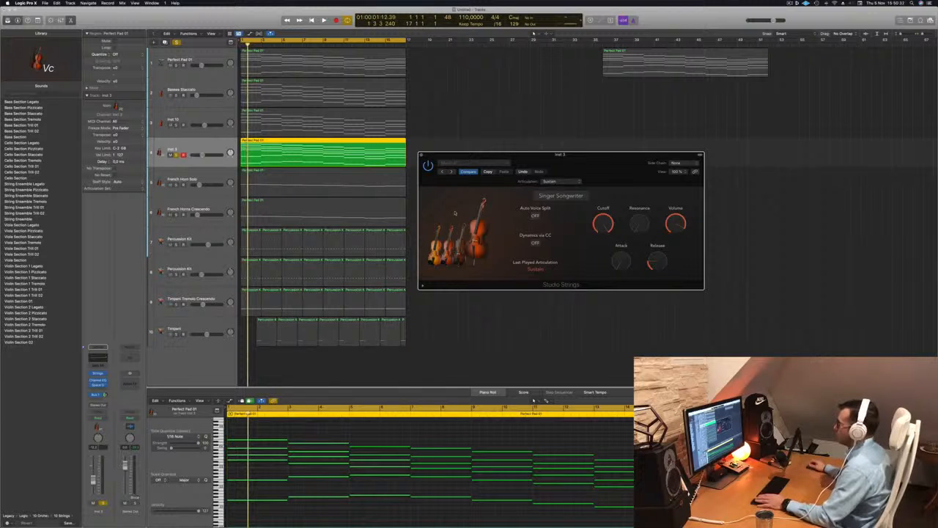
# Play the soloed Singer Songwriter strings back from the start to hear them.
pyautogui.press('space')
pyautogui.press('Return')
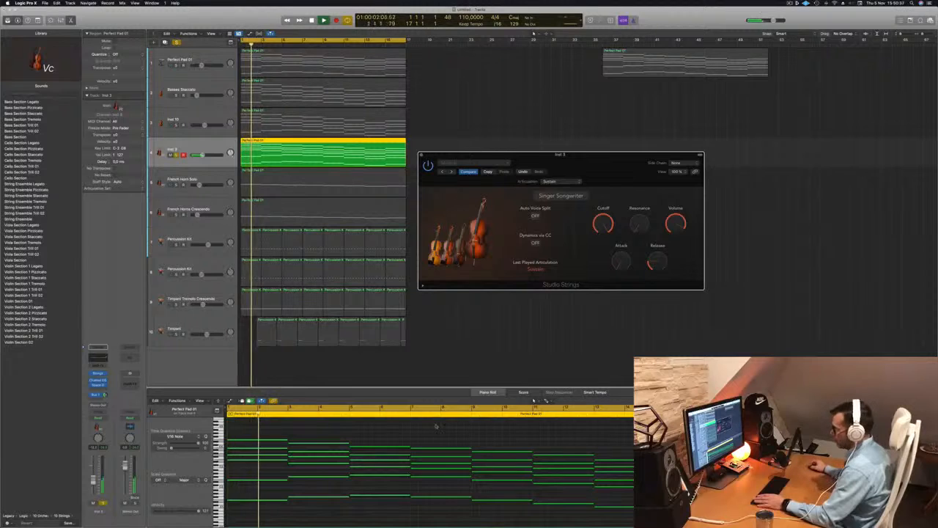
pyautogui.click(372, 436)
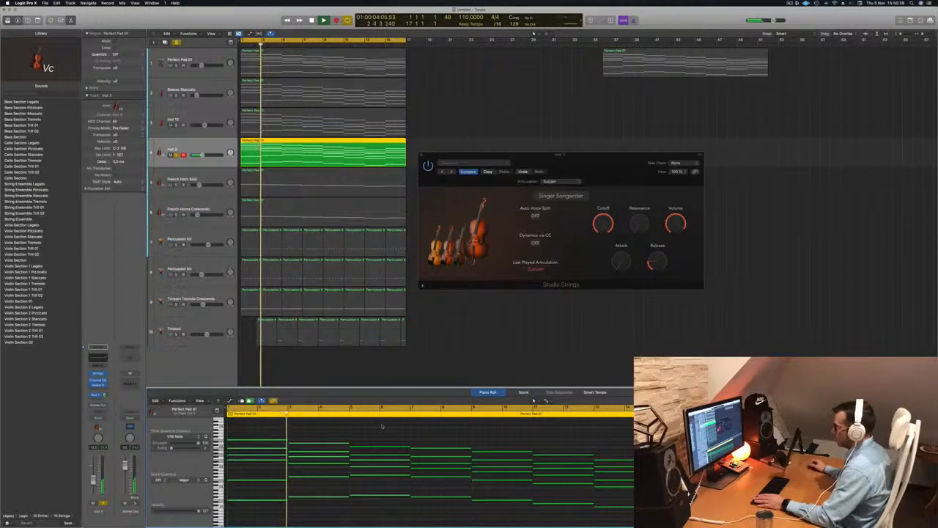
pyautogui.press('Return')
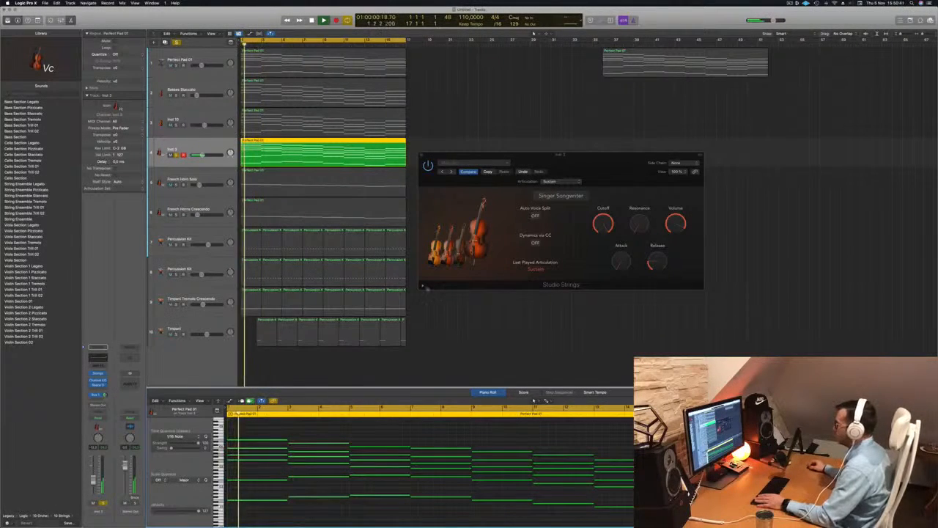
# Expand and collapse the Studio Strings extended parameters and switch Auto Voice Split on.
pyautogui.click(423, 286)
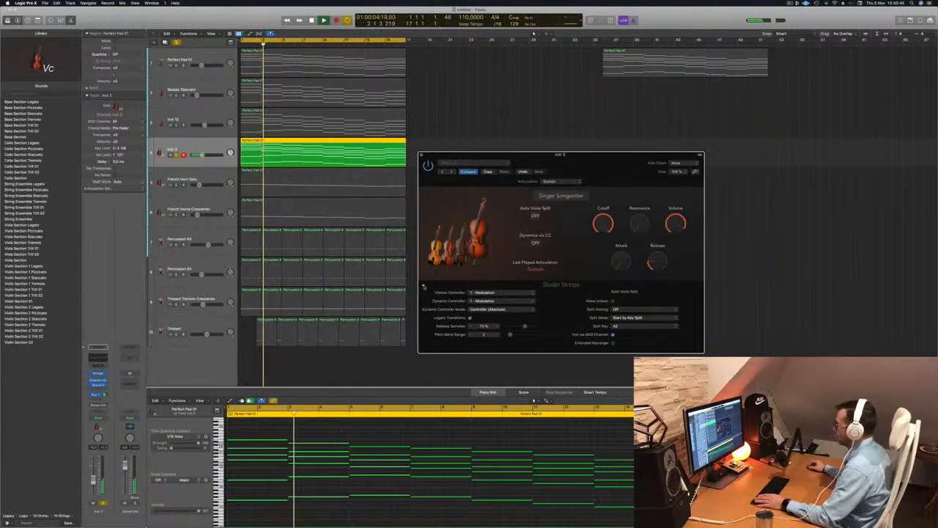
pyautogui.click(423, 287)
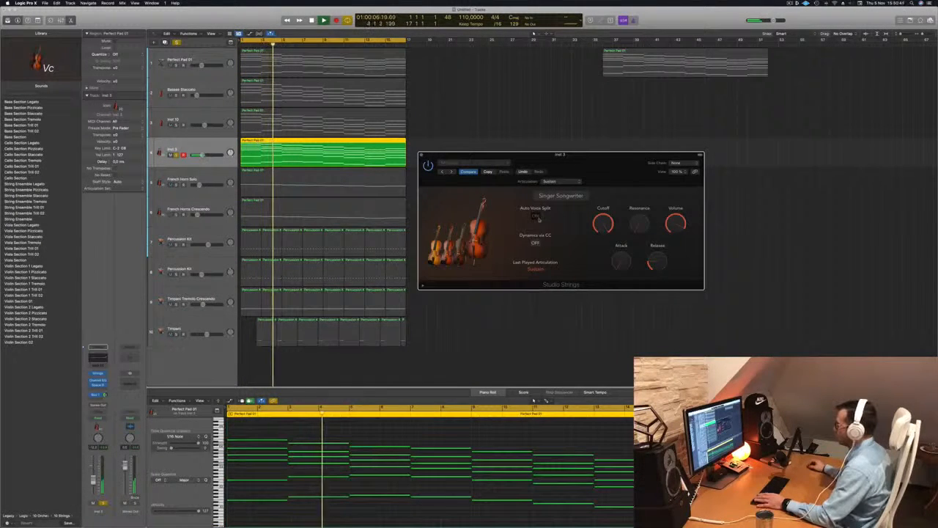
pyautogui.press('Return')
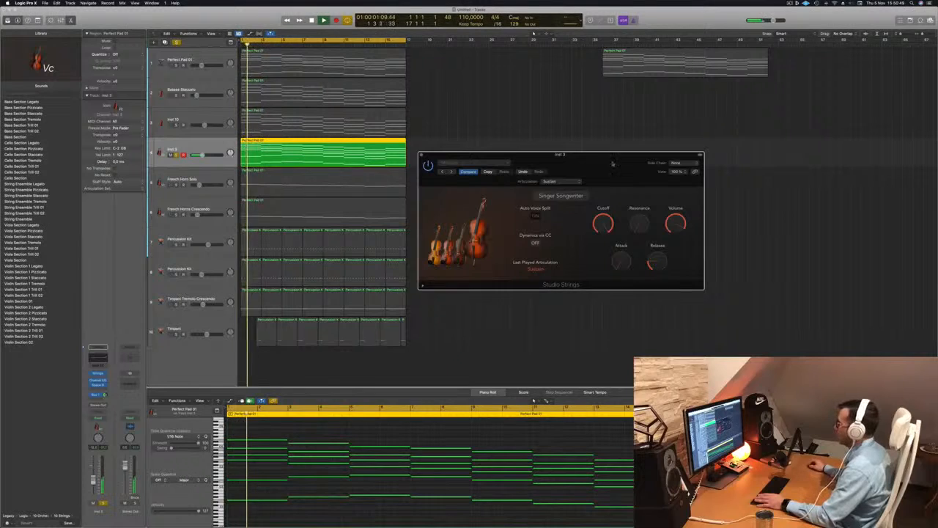
pyautogui.moveTo(612, 164); pyautogui.dragTo(593, 137)
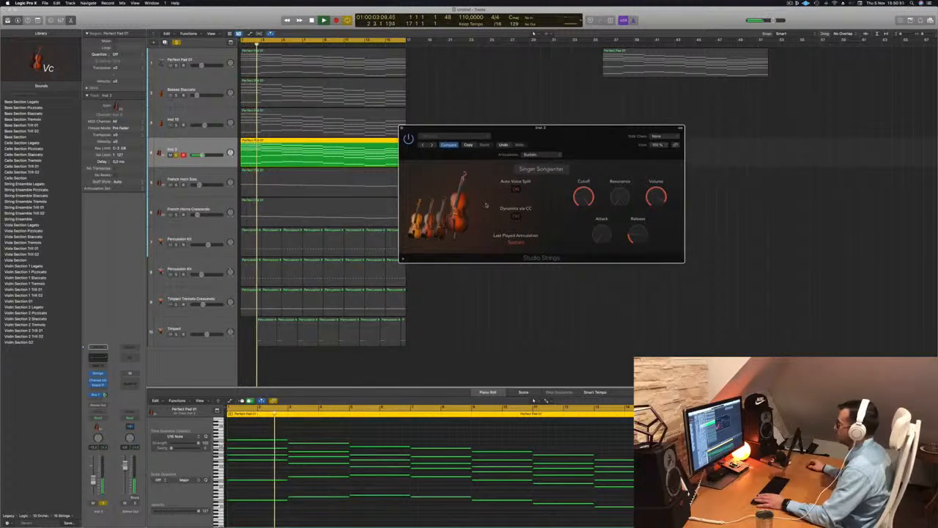
pyautogui.press('Return')
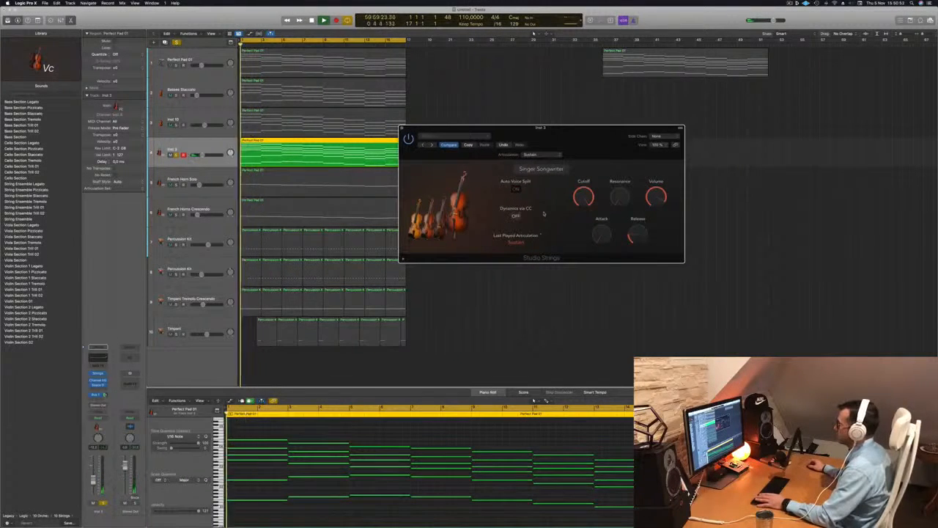
pyautogui.press('Return')
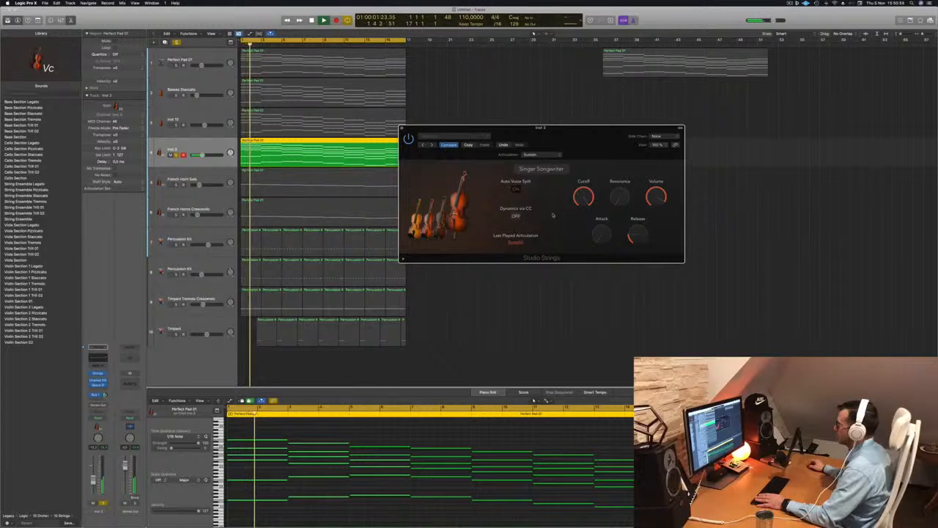
pyautogui.moveTo(615, 137); pyautogui.dragTo(650, 115)
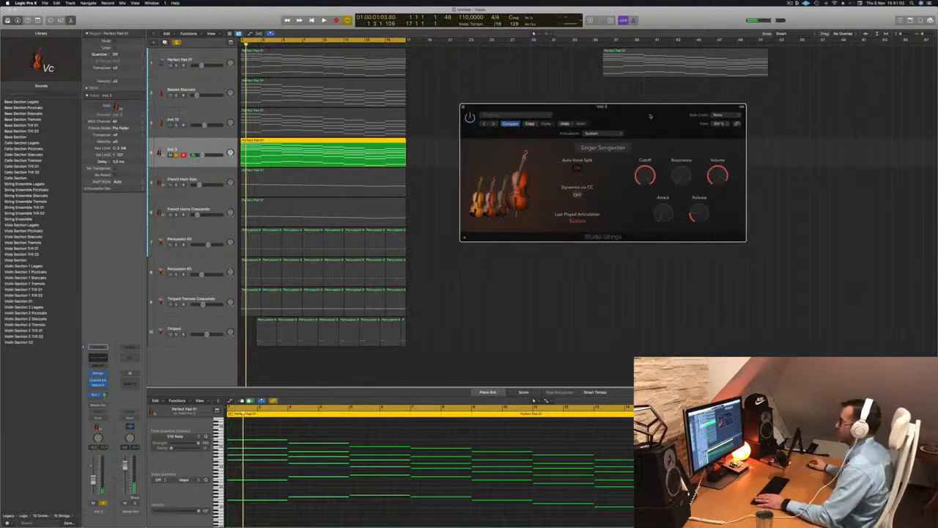
pyautogui.moveTo(651, 115); pyautogui.dragTo(627, 131)
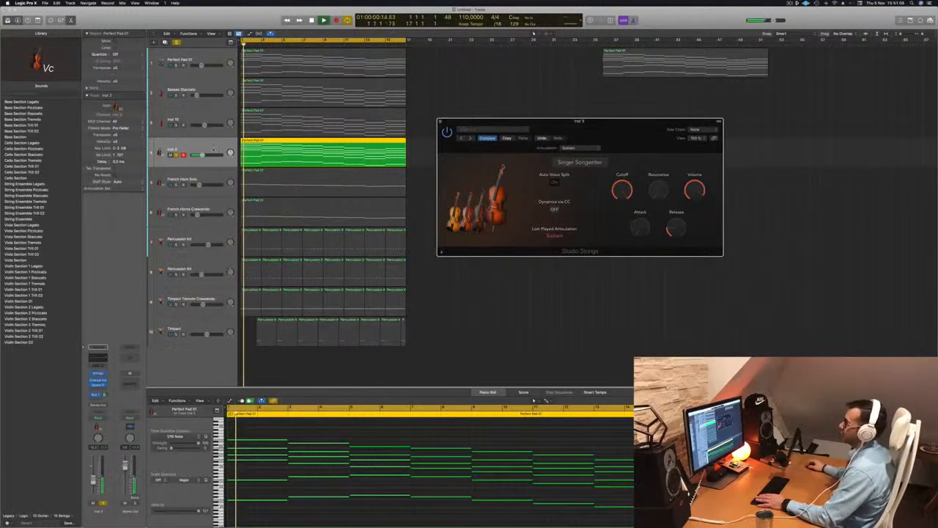
# Unsolo the Studio Strings track, close its plug-in window and play the full arrangement.
pyautogui.click(198, 147)
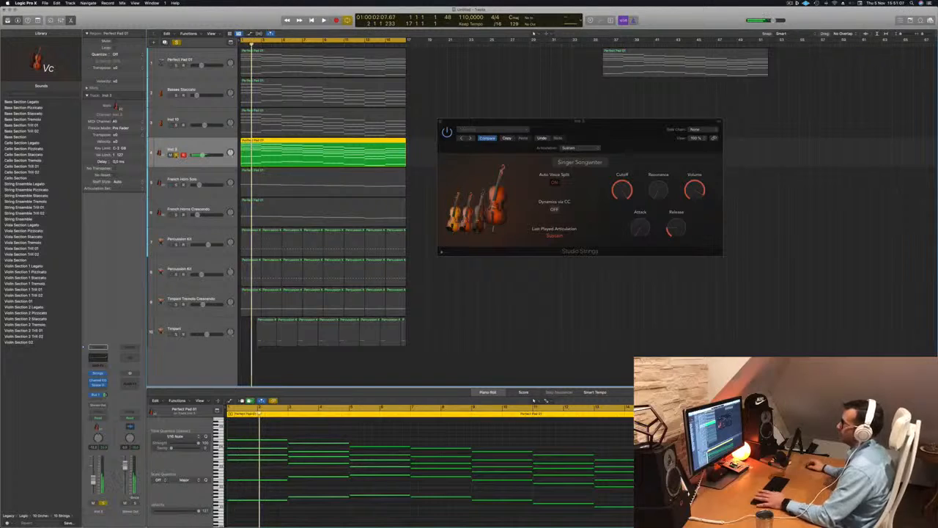
pyautogui.press('super+a')
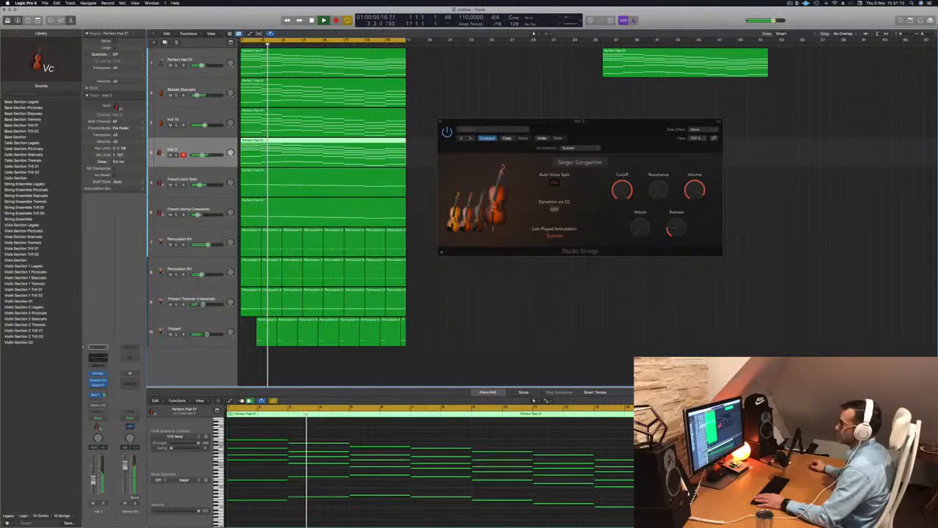
pyautogui.press('Return')
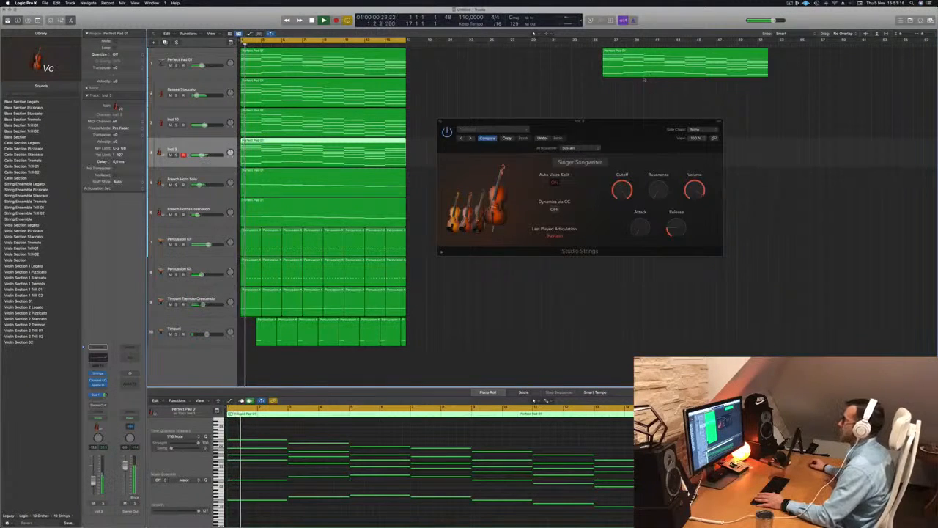
pyautogui.moveTo(590, 122); pyautogui.dragTo(634, 116)
pyautogui.press('space')
pyautogui.press('space')
pyautogui.click(483, 116)
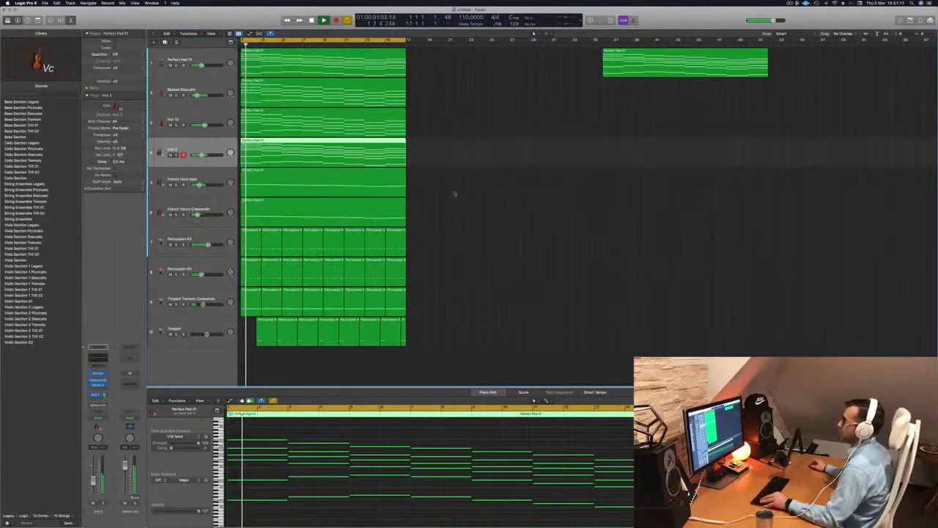
pyautogui.scroll(-5, 454, 193)
pyautogui.press('Return')
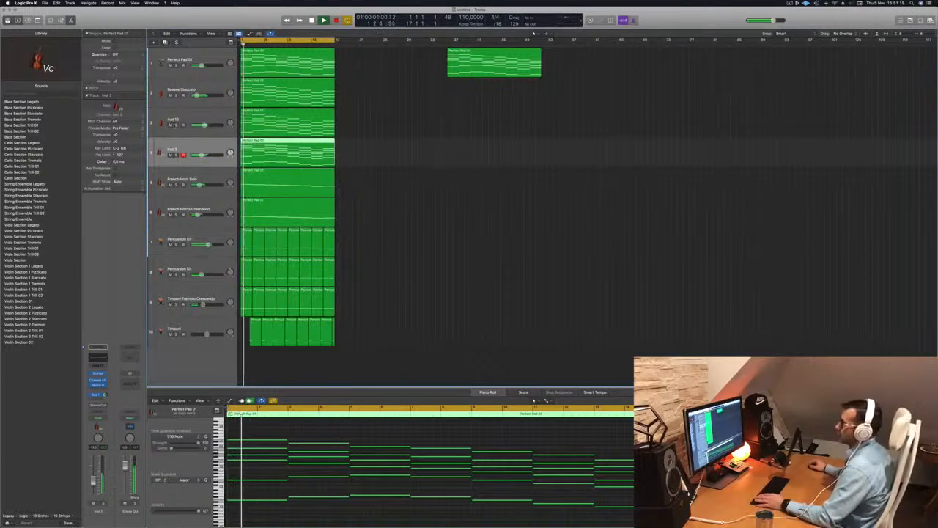
# Select different tracks and play the arrangement from the start to review it.
pyautogui.click(8, 515)
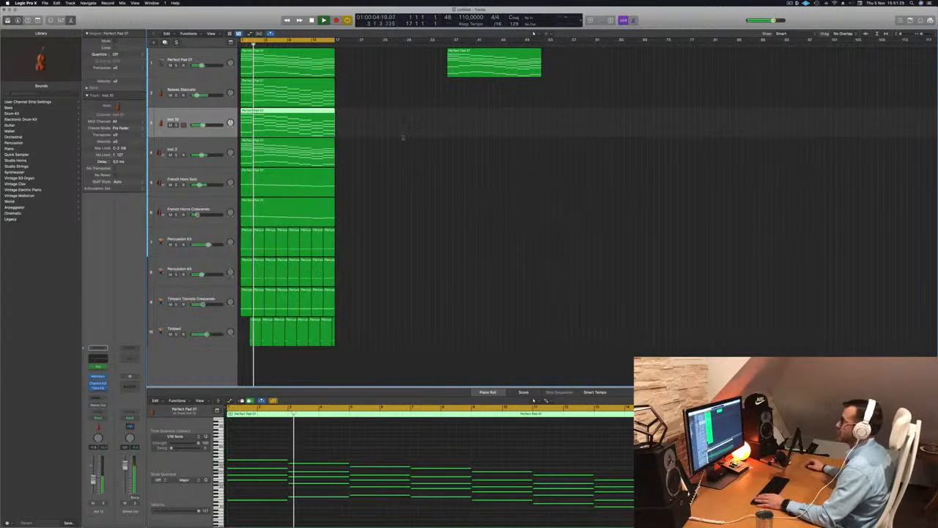
pyautogui.scroll(5, 448, 182)
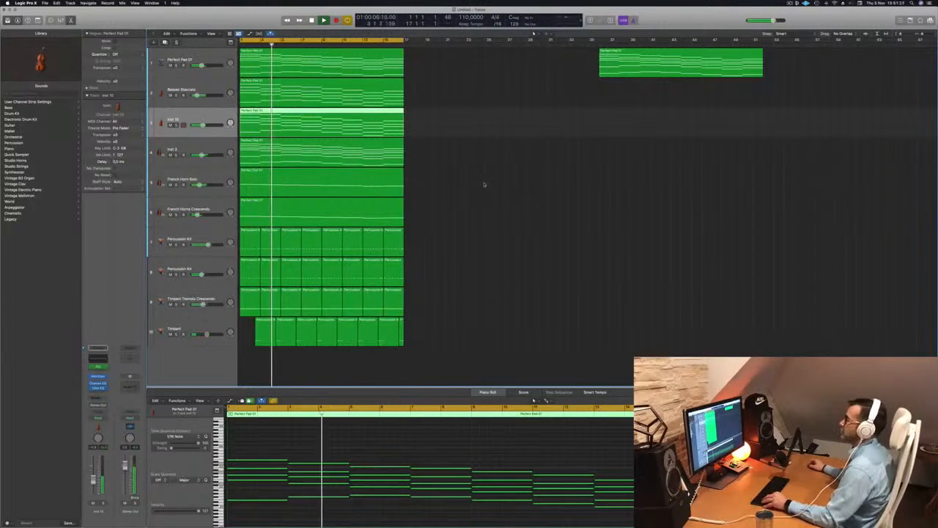
pyautogui.click(470, 223)
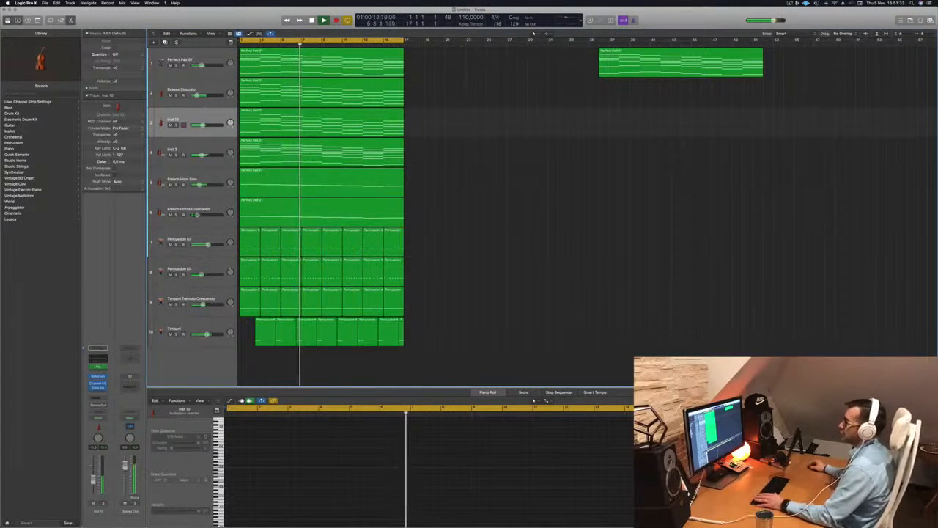
pyautogui.click(192, 209)
pyautogui.press('space')
pyautogui.press('Return')
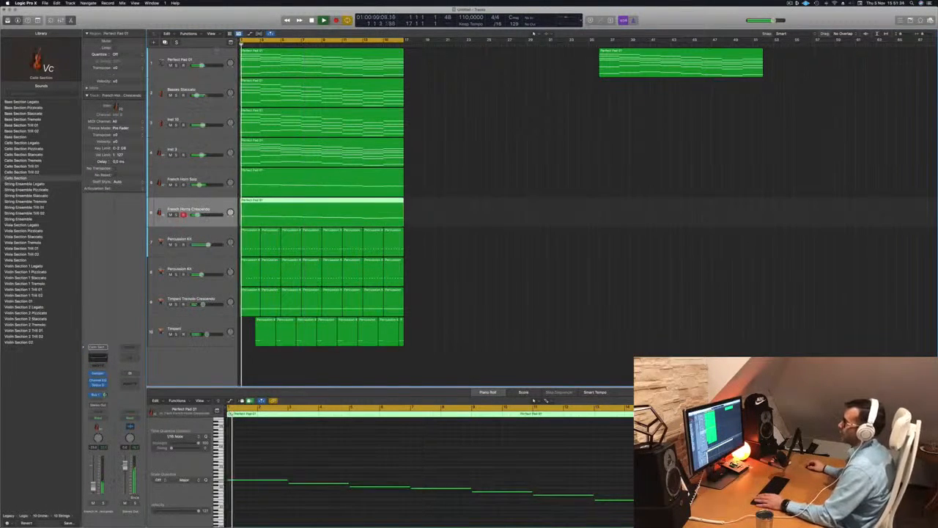
pyautogui.click(194, 55)
pyautogui.press('space')
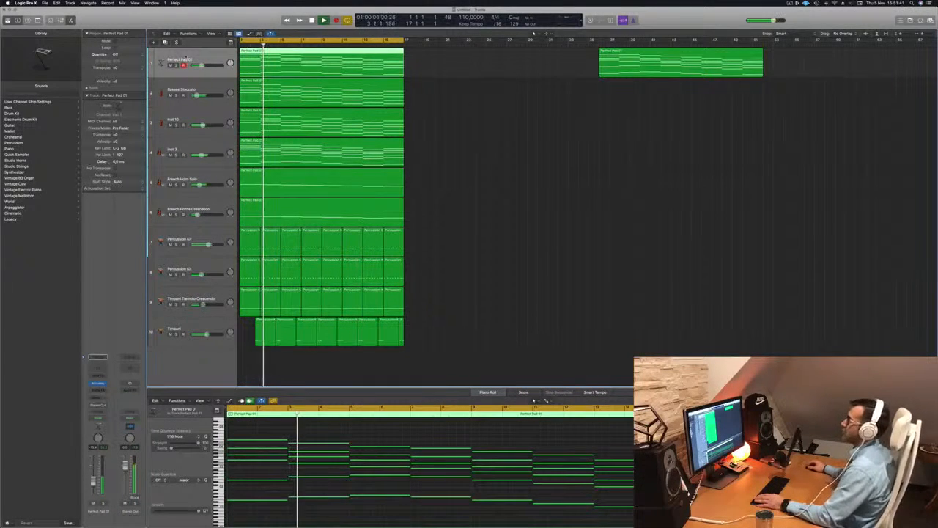
# Repeat the arrangement section once across all tracks and duplicate the Perfect Pad 01 track with its settings.
pyautogui.click(475, 112)
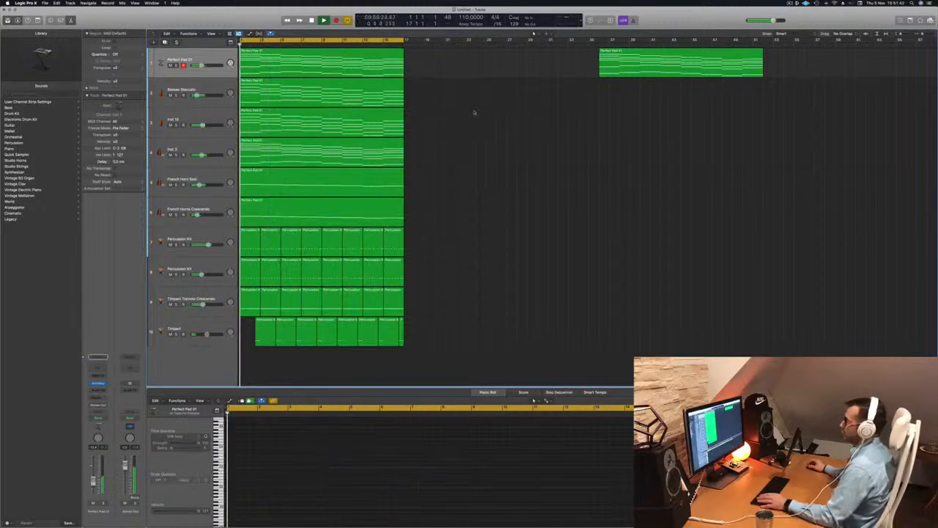
pyautogui.press('ctrl+super+r')
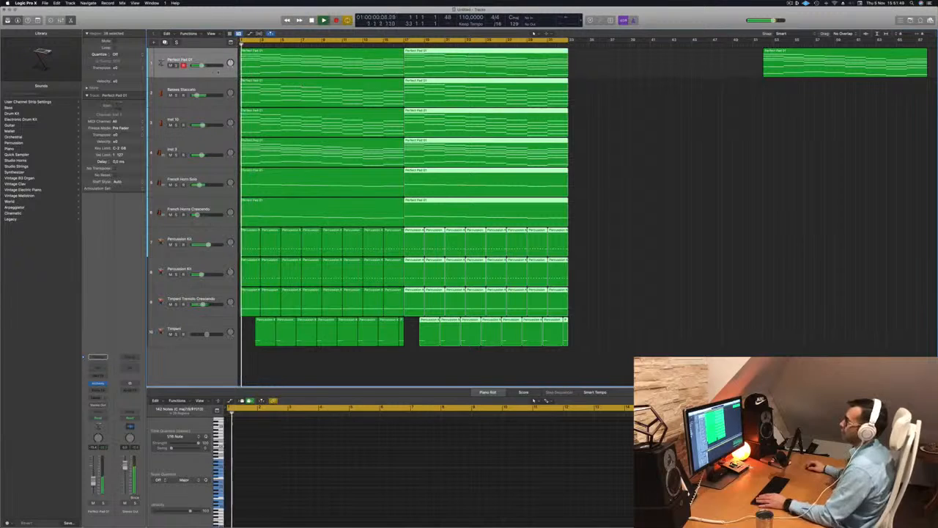
pyautogui.click(218, 72)
pyautogui.press('super+d')
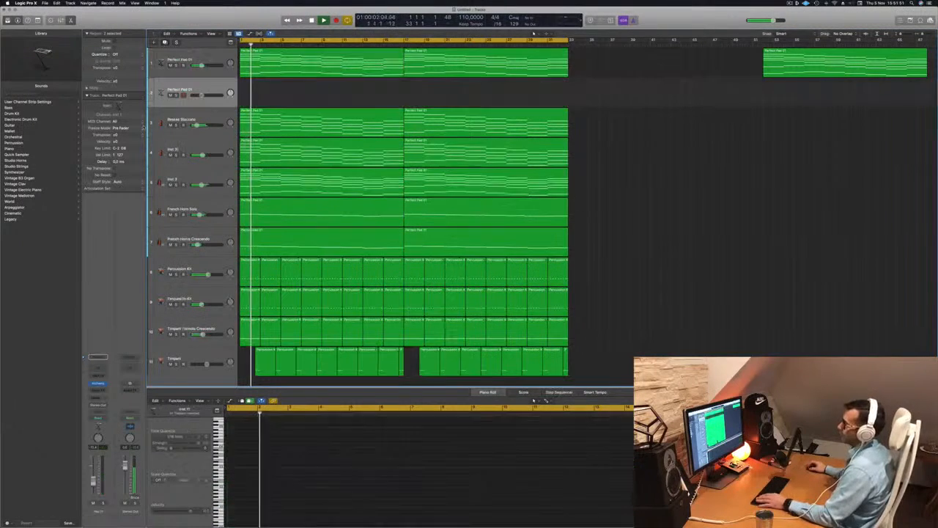
# Add a send from the duplicated pad track to Bus 1 routed to Aux 1.
pyautogui.click(95, 397)
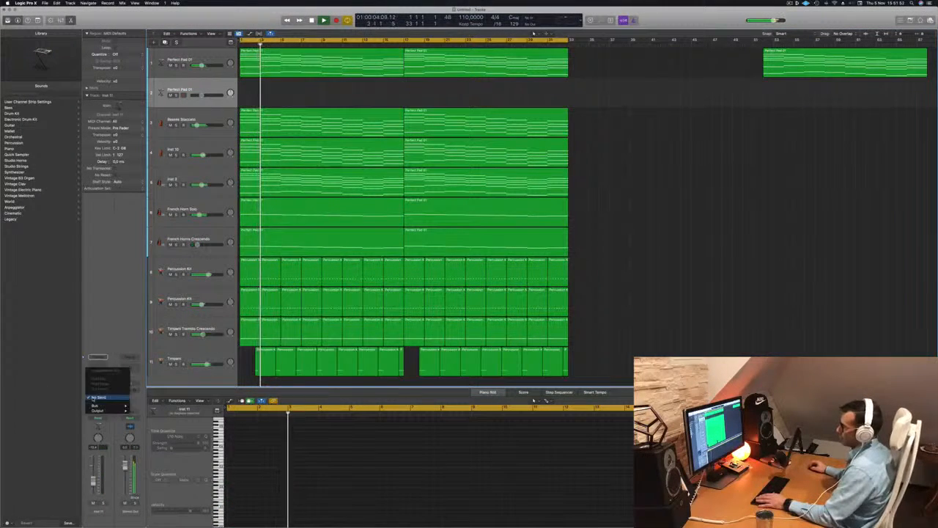
pyautogui.moveTo(104, 406)
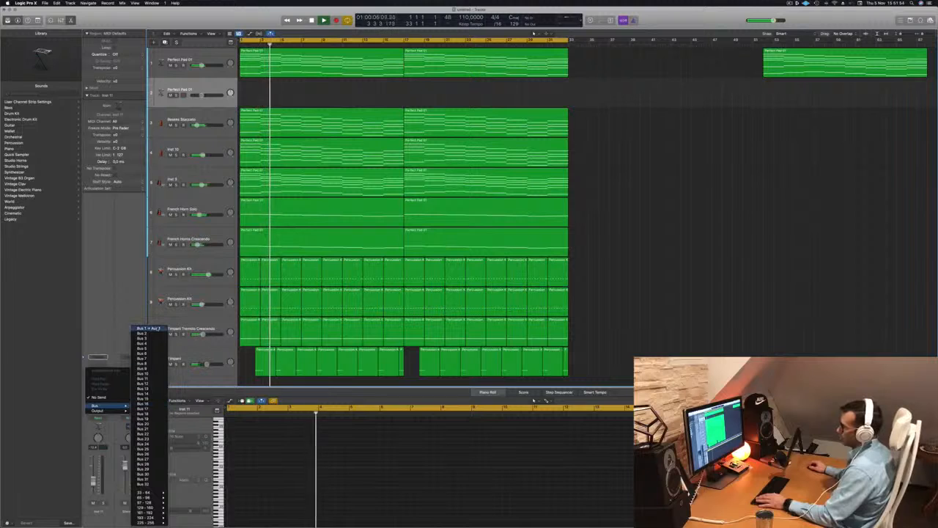
pyautogui.click(147, 327)
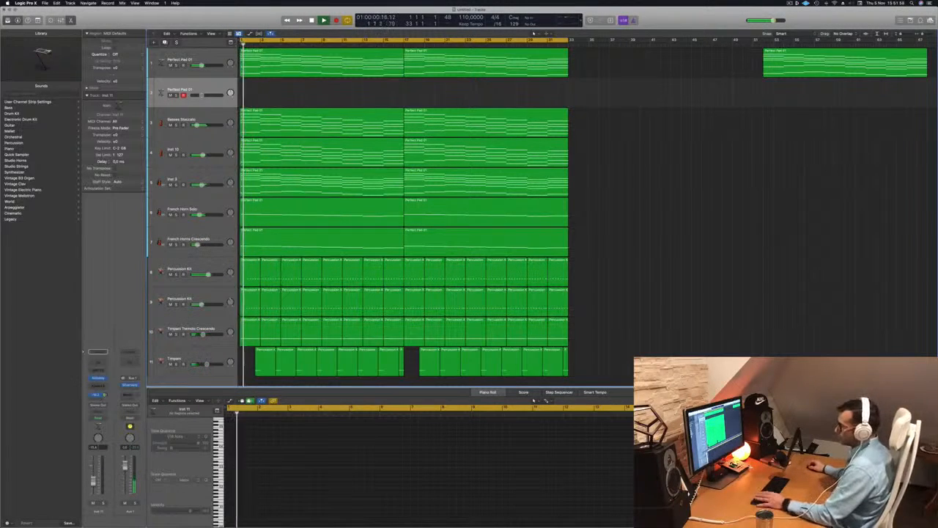
# Open the duplicated pad track's Alchemy instrument and load the Breathing preset from the Pads category.
pyautogui.click(98, 378)
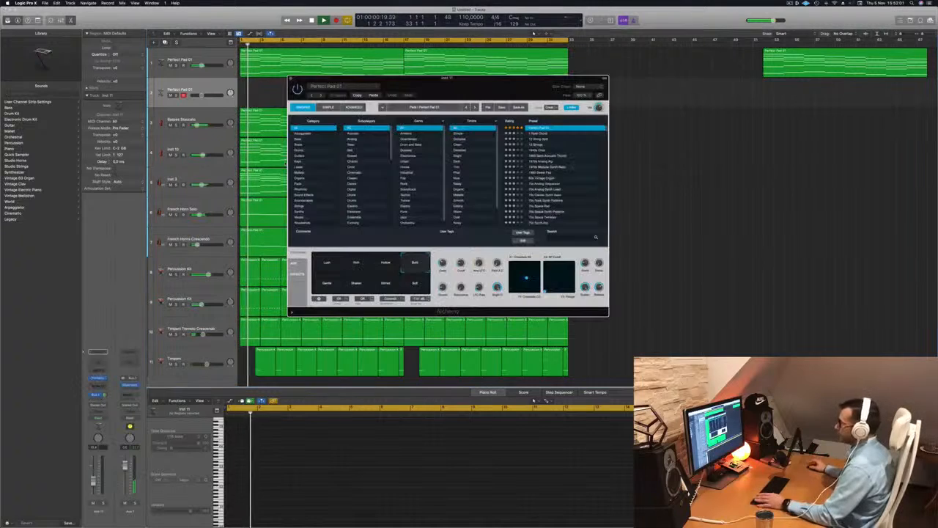
pyautogui.moveTo(434, 92); pyautogui.dragTo(414, 93)
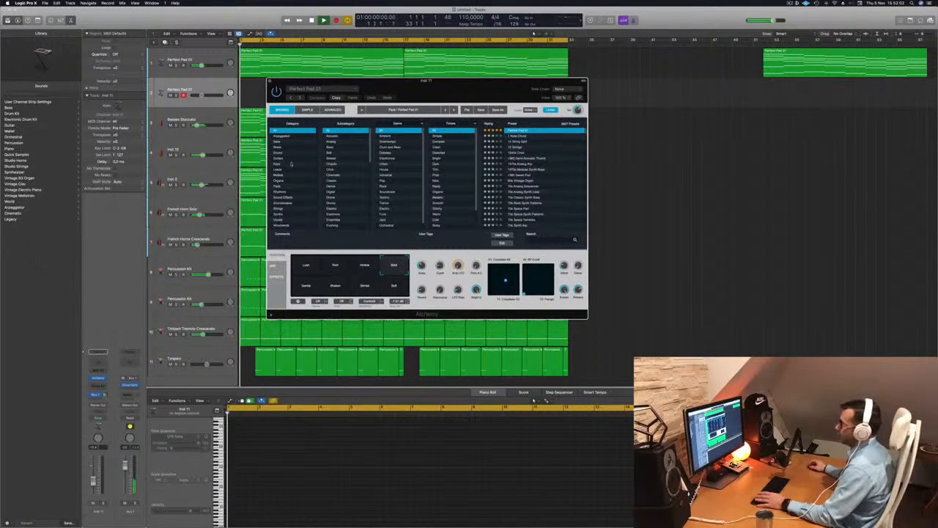
pyautogui.click(288, 186)
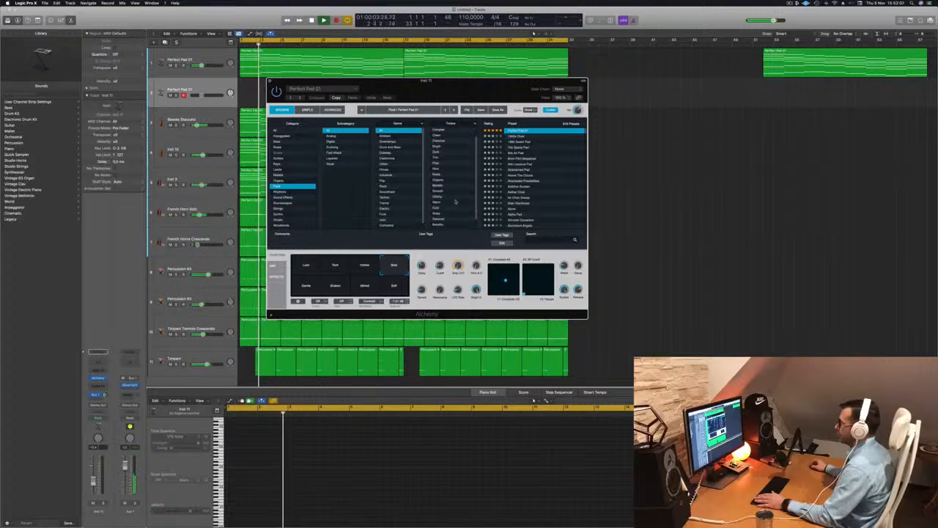
pyautogui.click(329, 153)
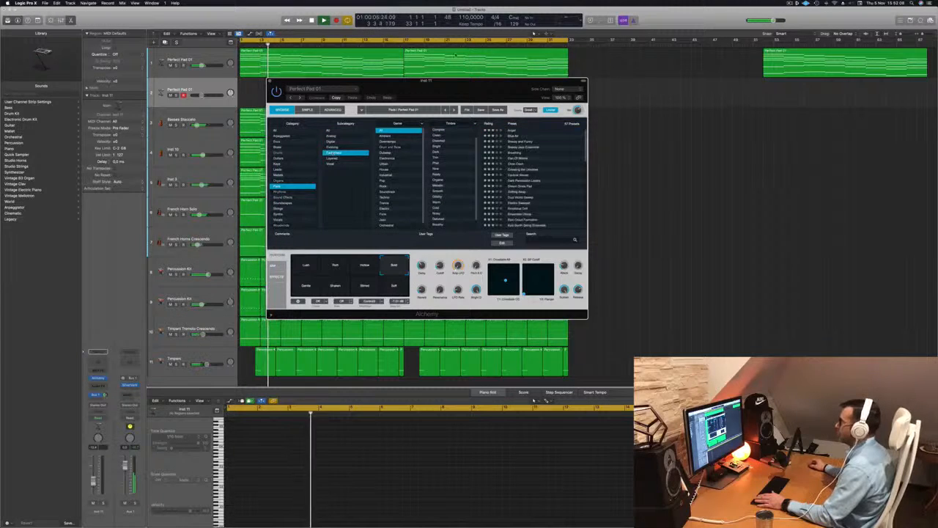
pyautogui.moveTo(441, 87); pyautogui.dragTo(511, 132)
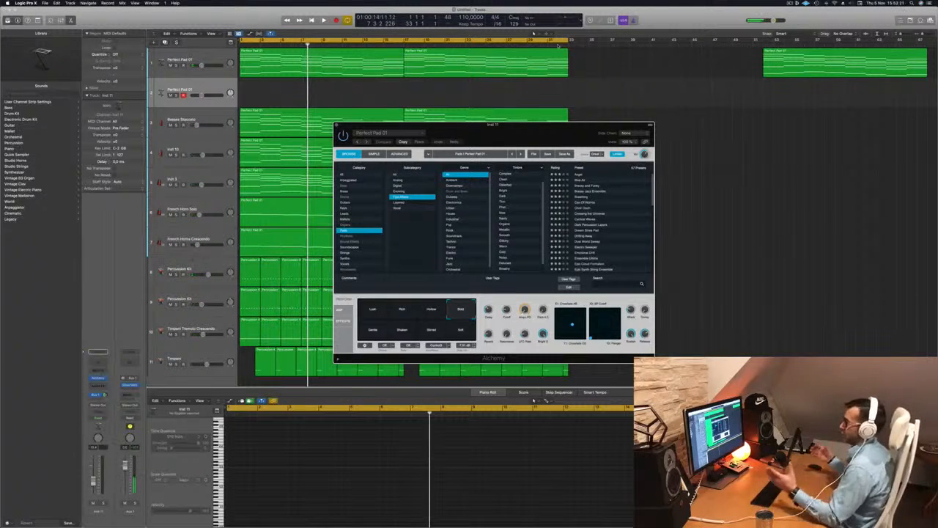
pyautogui.press('Return')
pyautogui.moveTo(534, 130); pyautogui.dragTo(460, 139)
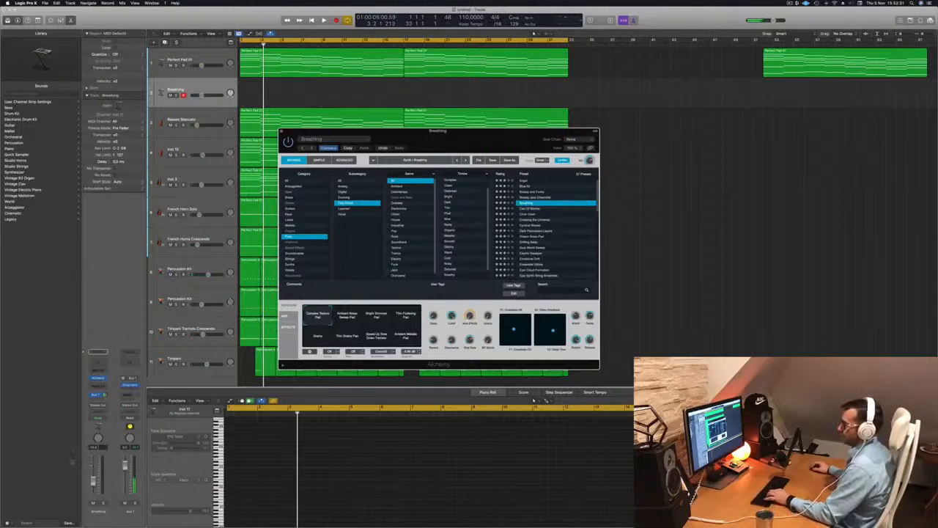
# Open the Musical Typing keyboard and start playback of the arrangement.
pyautogui.press('f')
pyautogui.press('f')
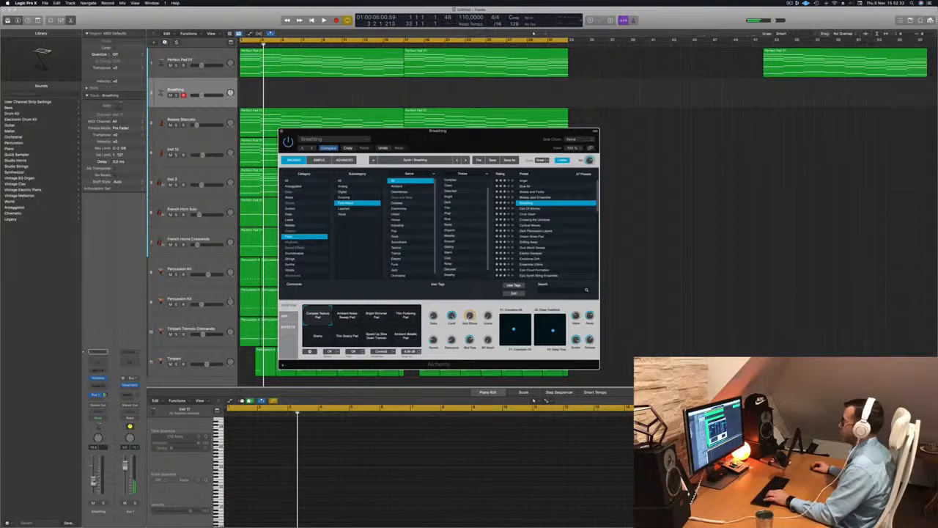
pyautogui.press('super+k')
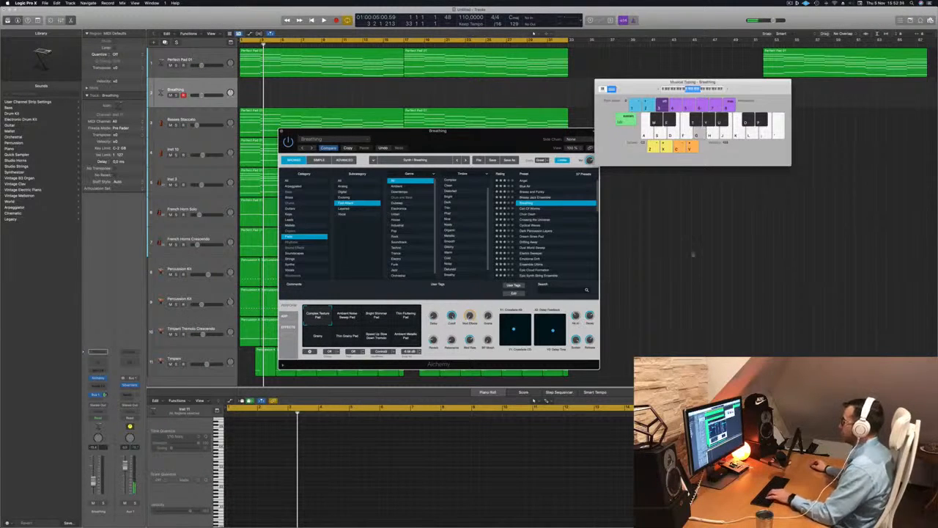
pyautogui.moveTo(525, 134); pyautogui.dragTo(639, 167)
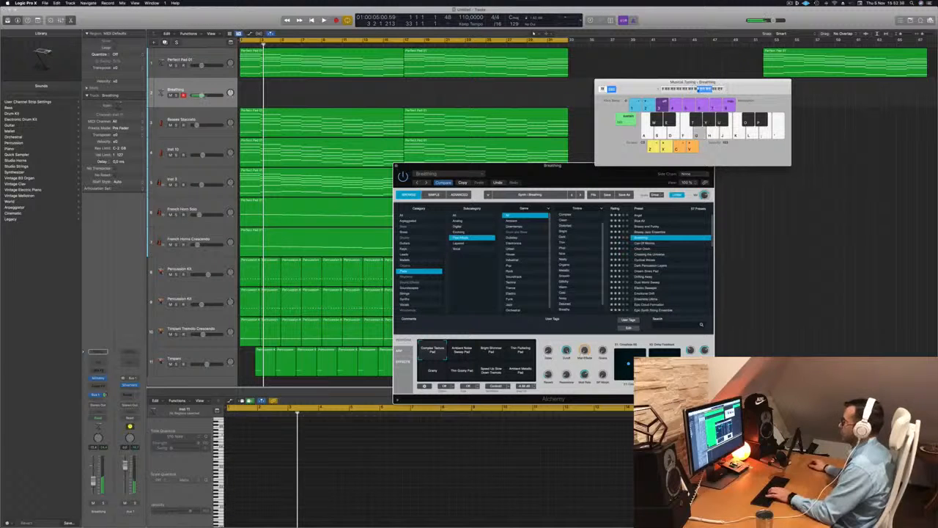
pyautogui.press('Return')
pyautogui.press('space')
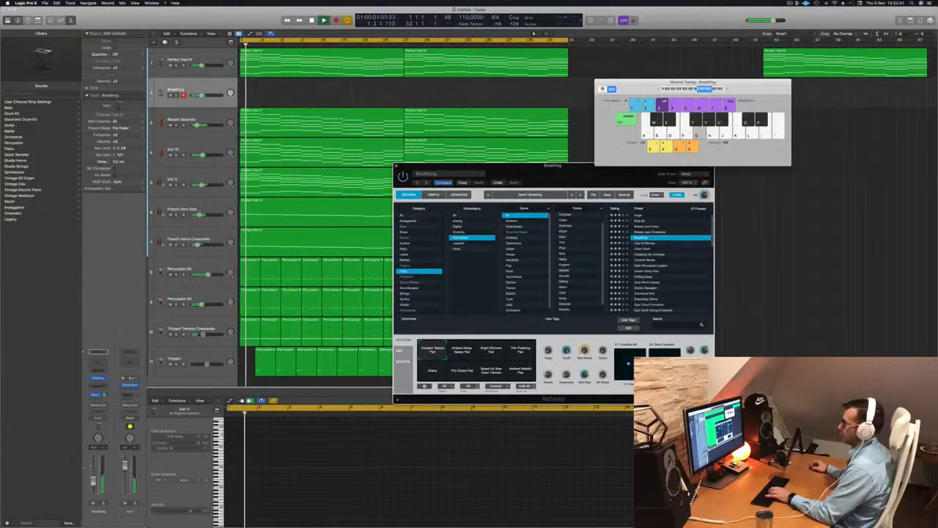
# Audition the Breathing pad with Musical Typing notes during playback and nudge its volume fader.
pyautogui.click(272, 383)
pyautogui.press('d')
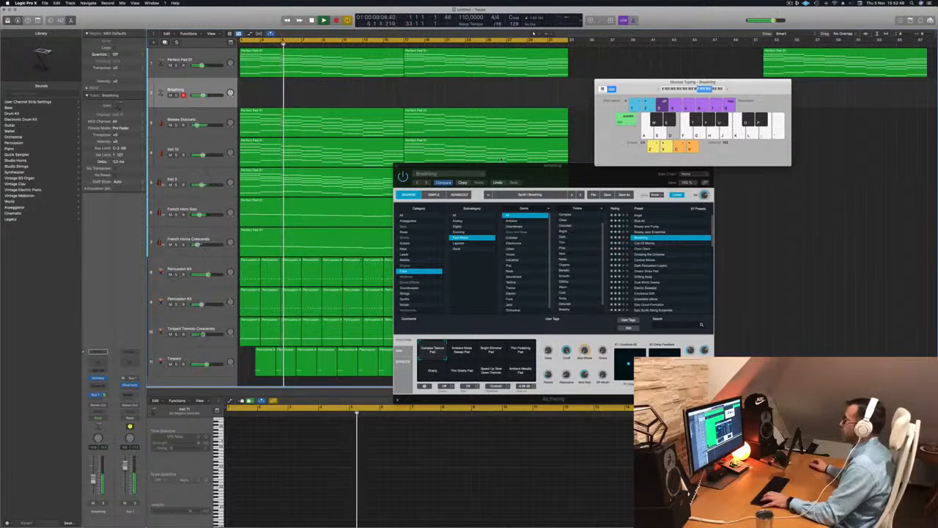
pyautogui.press('d')
pyautogui.moveTo(502, 165); pyautogui.dragTo(532, 147)
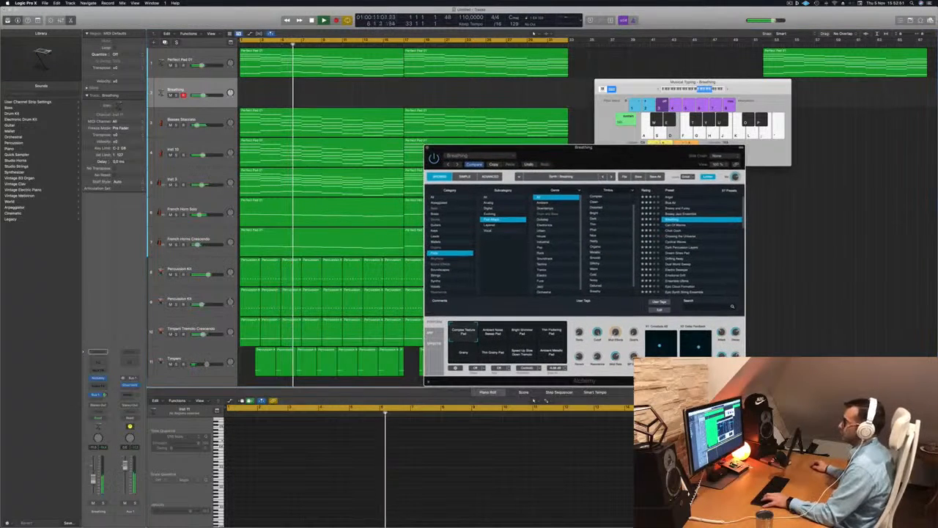
pyautogui.moveTo(96, 477); pyautogui.dragTo(98, 473)
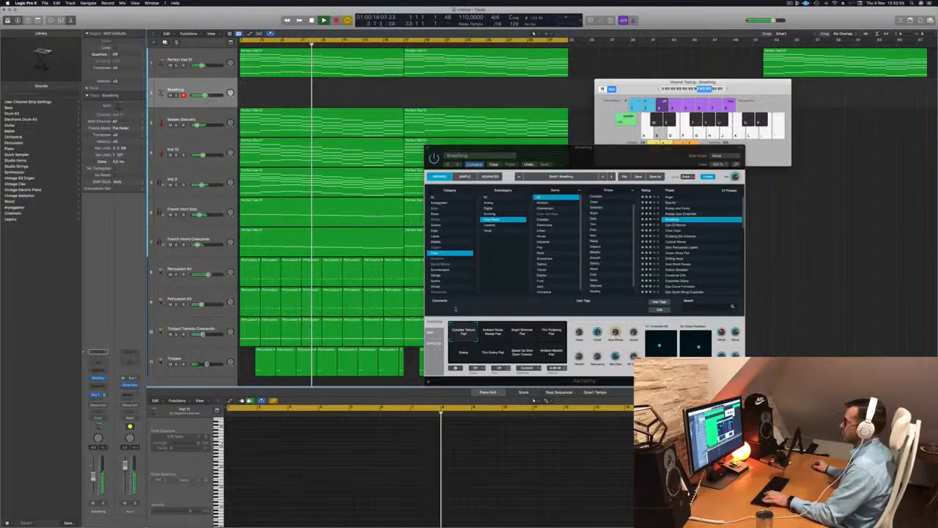
# Try the Ambient Noise Sweep Pad and Bright Shimmer Pad snapshots, then load the 90s Luscious Pad preset.
pyautogui.click(497, 338)
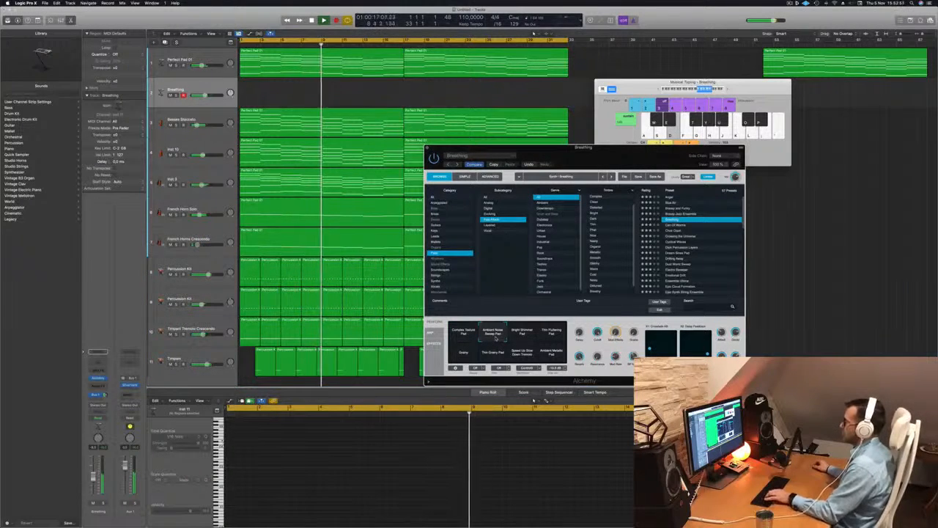
pyautogui.click(522, 333)
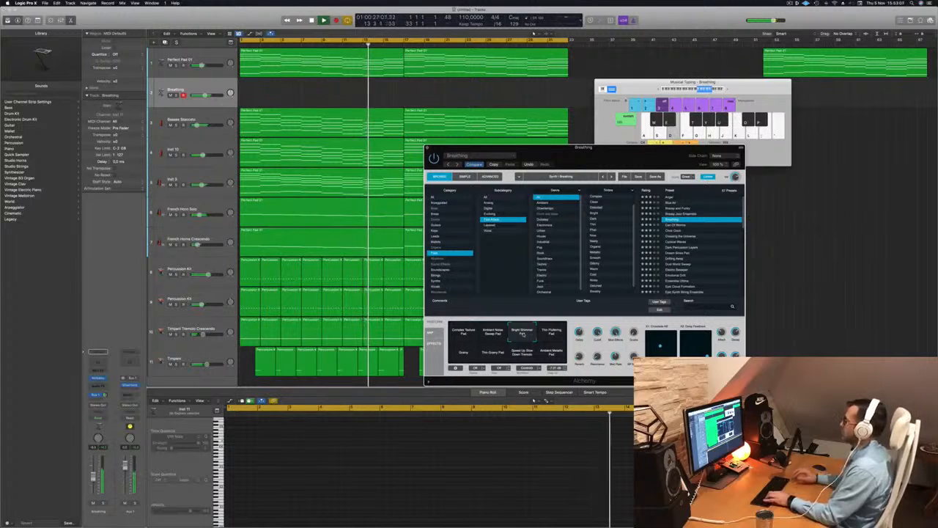
pyautogui.scroll(1, 691, 229)
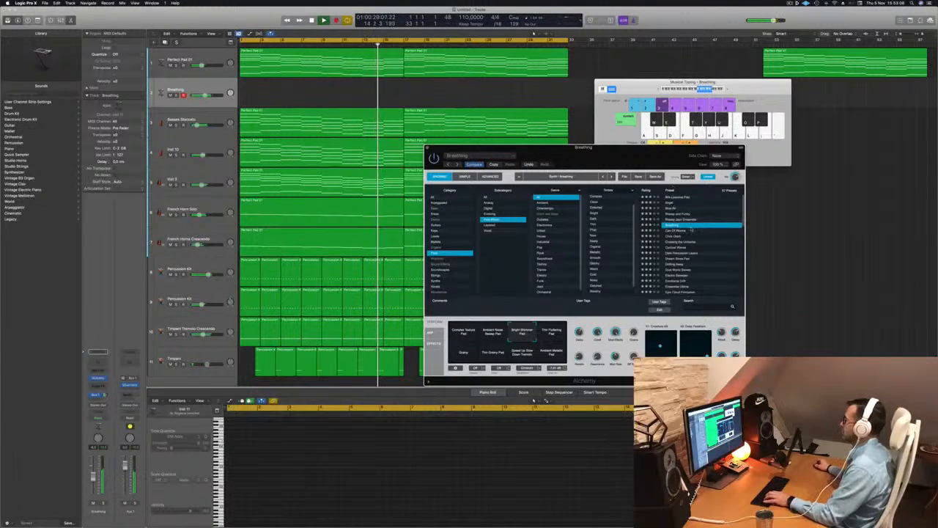
pyautogui.click(677, 198)
pyautogui.moveTo(637, 160); pyautogui.dragTo(596, 78)
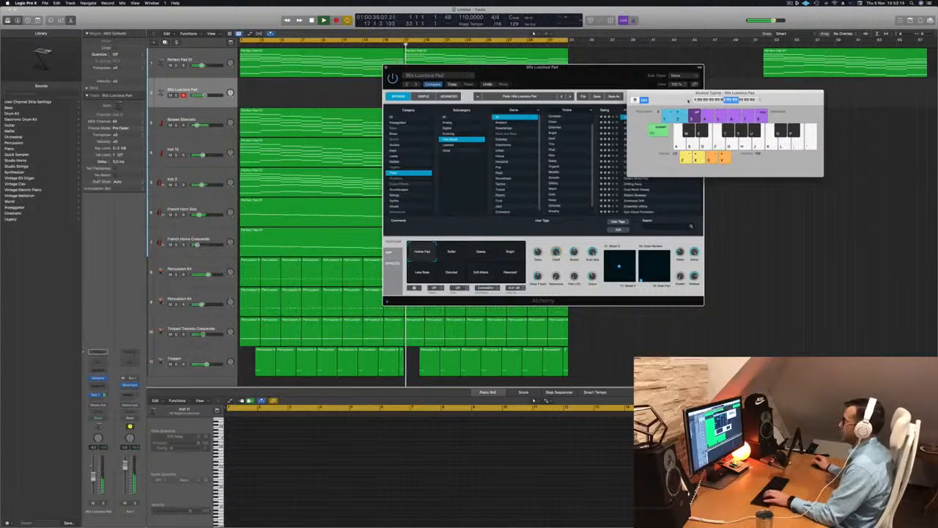
pyautogui.moveTo(606, 77); pyautogui.dragTo(637, 168)
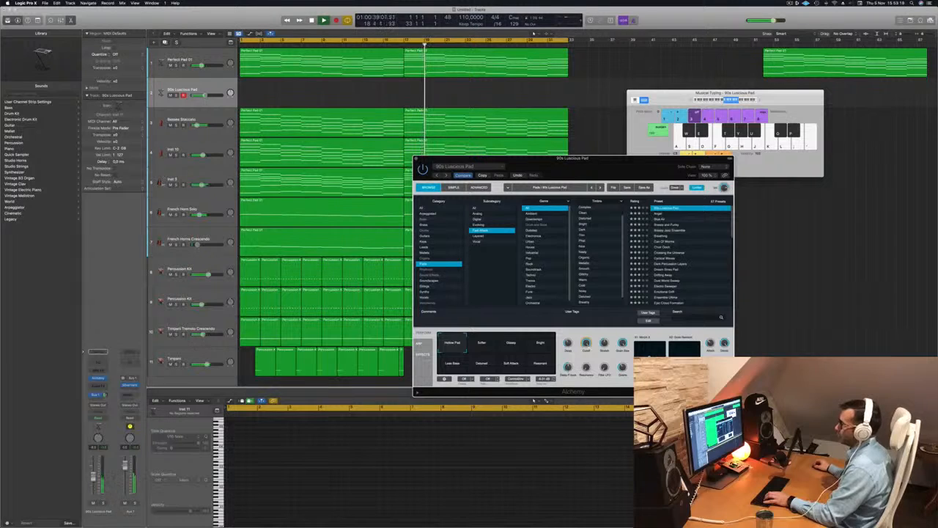
# Step through pad presets to Blue Air, muting Inst 3 while auditioning and unmuting it again.
pyautogui.click(170, 185)
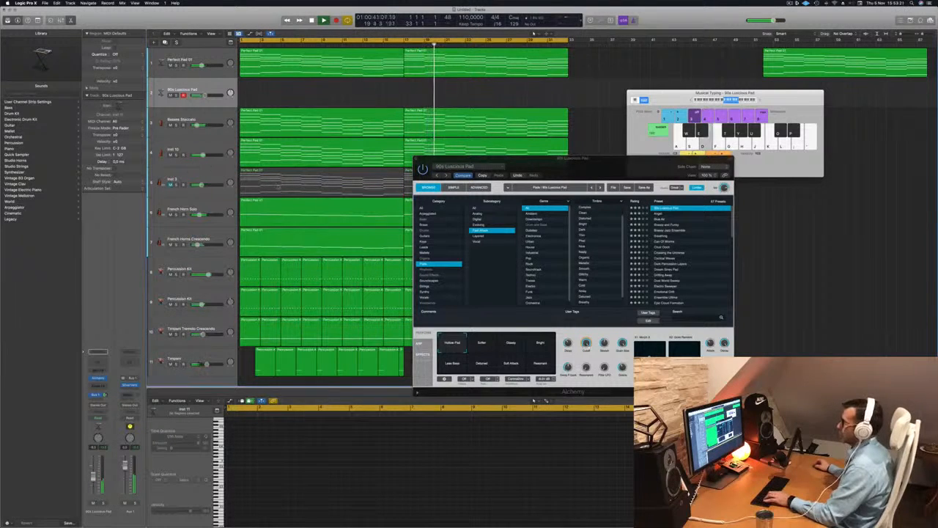
pyautogui.moveTo(577, 170); pyautogui.dragTo(582, 151)
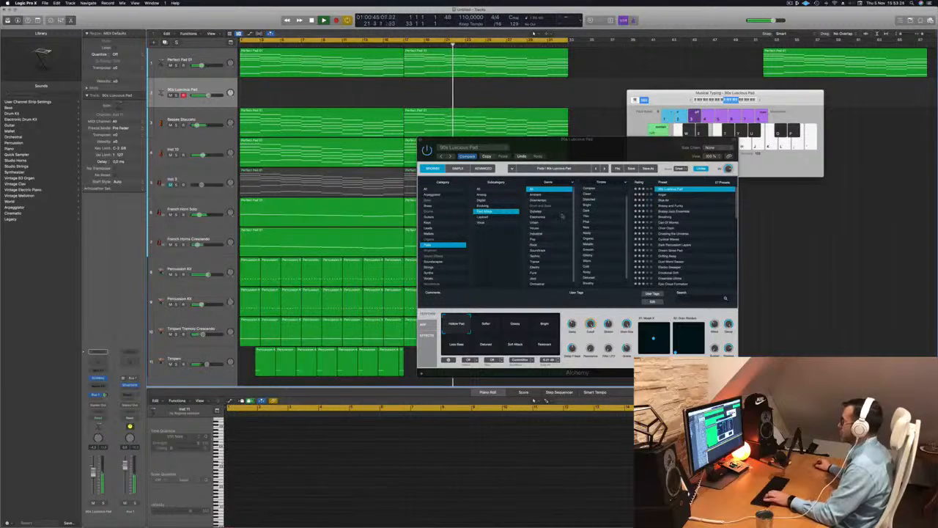
pyautogui.press('Down')
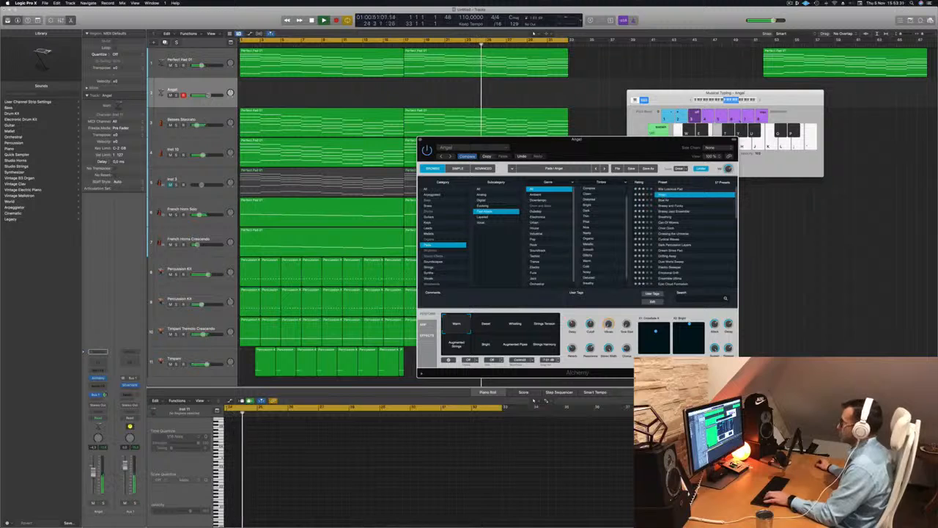
pyautogui.press('Down')
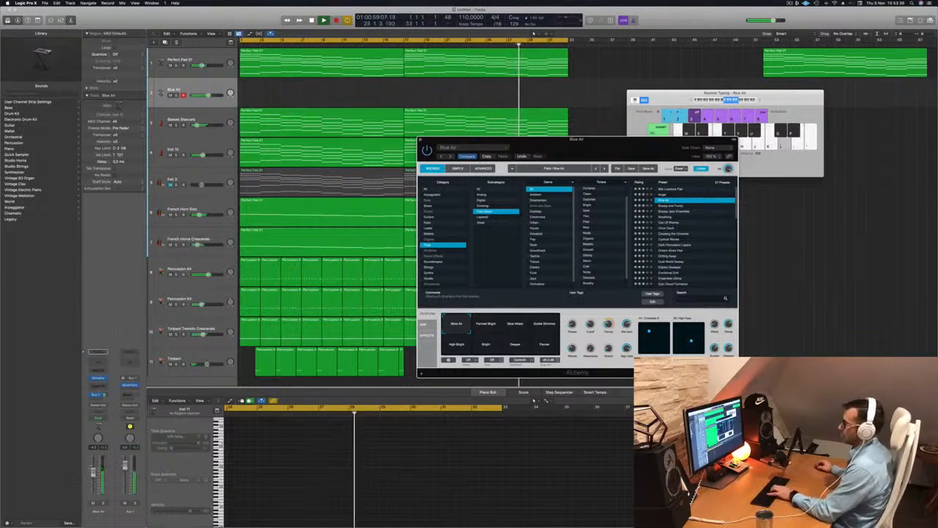
pyautogui.click(186, 180)
pyautogui.press('m')
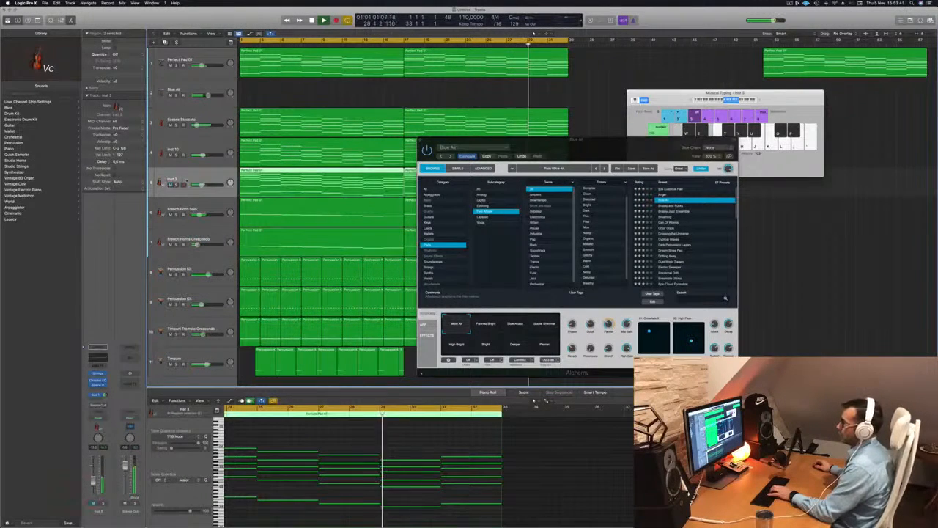
# Open the Channel EQ of the Inst 3 track and move its window aside.
pyautogui.click(101, 357)
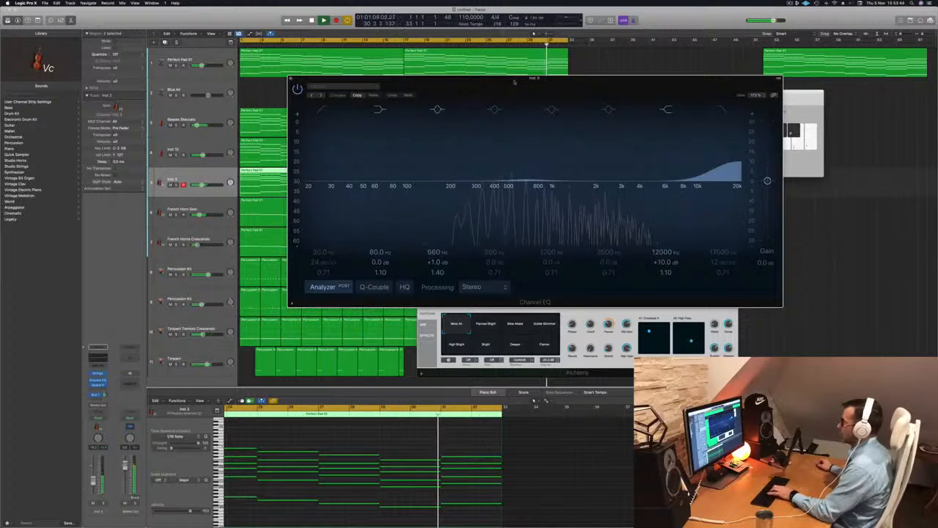
pyautogui.moveTo(513, 82); pyautogui.dragTo(694, 116)
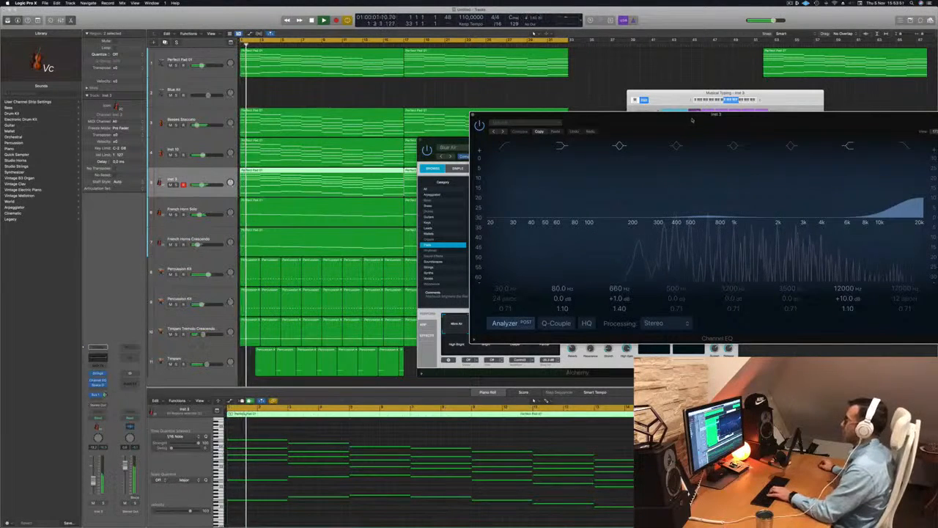
pyautogui.moveTo(692, 119); pyautogui.dragTo(623, 122)
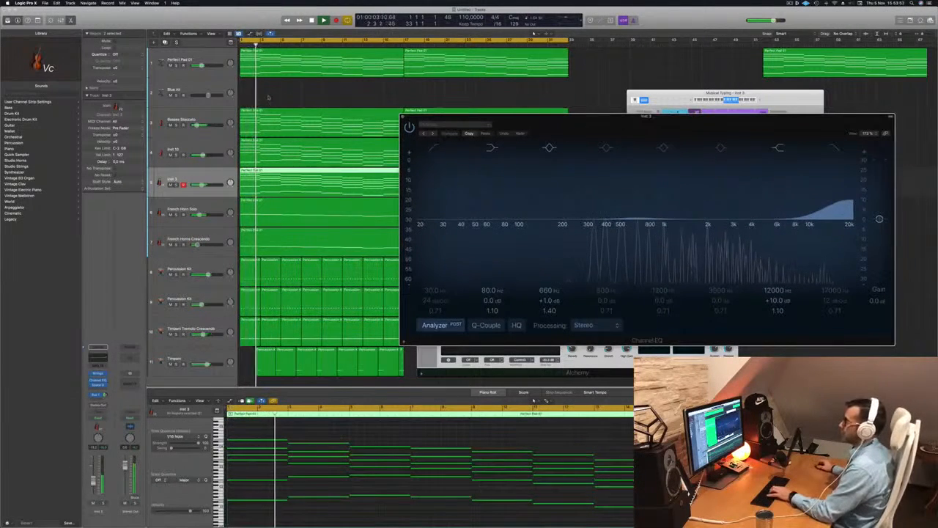
# Select the Blue Air track and record a new MIDI part on it.
pyautogui.click(215, 86)
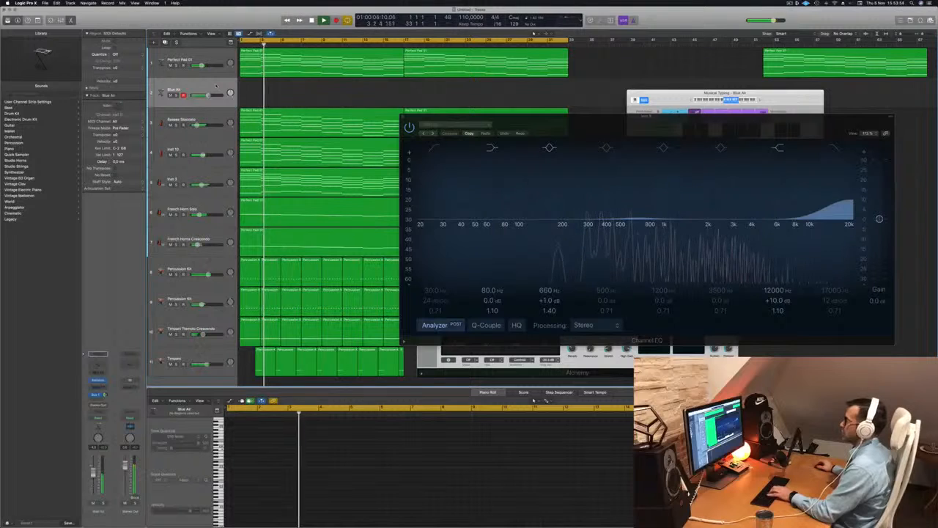
pyautogui.moveTo(512, 119); pyautogui.dragTo(502, 175)
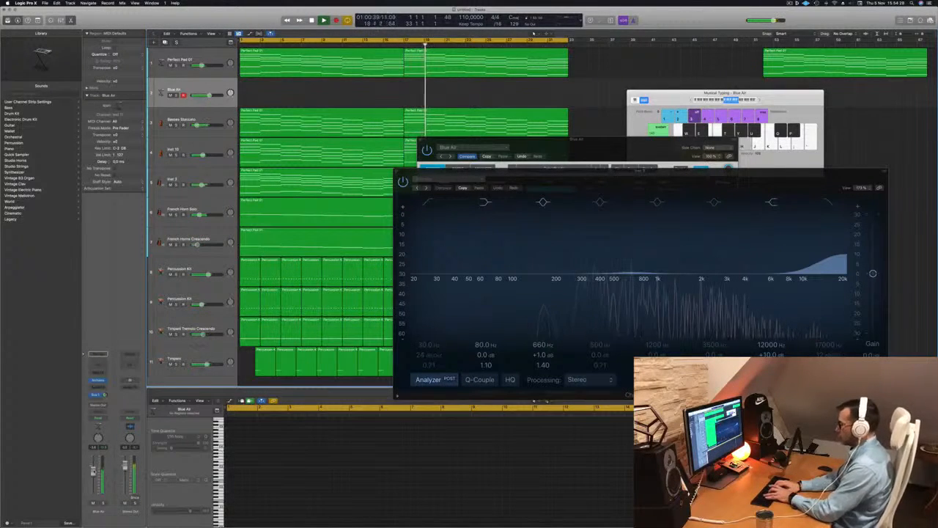
pyautogui.press('r')
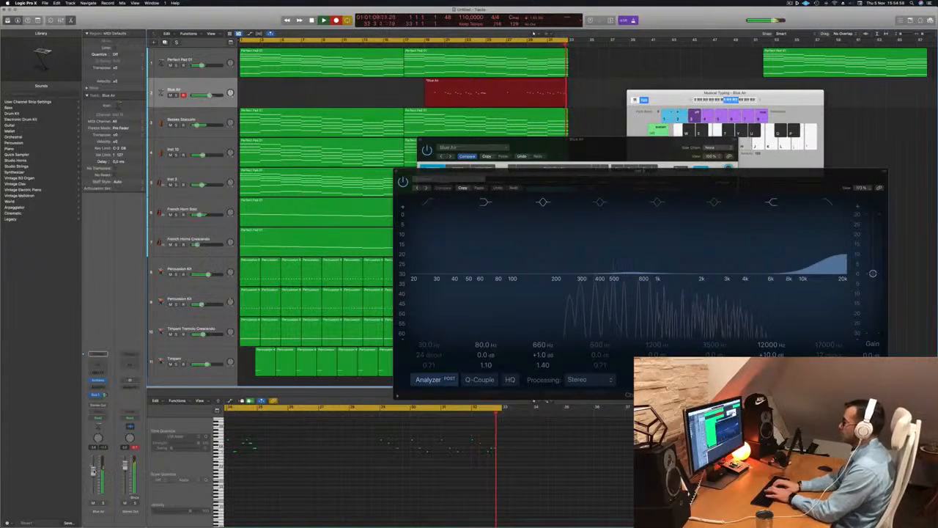
pyautogui.press('space')
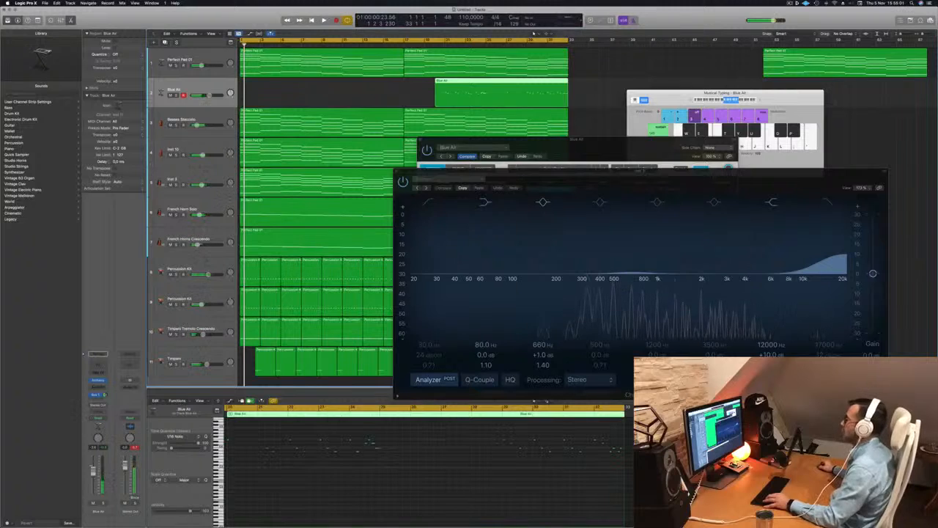
# Delete the unwanted part of the recording and move the remaining Blue Air region to the song start.
pyautogui.keyDown('super'); pyautogui.doubleClick(527, 83); pyautogui.keyUp('super')
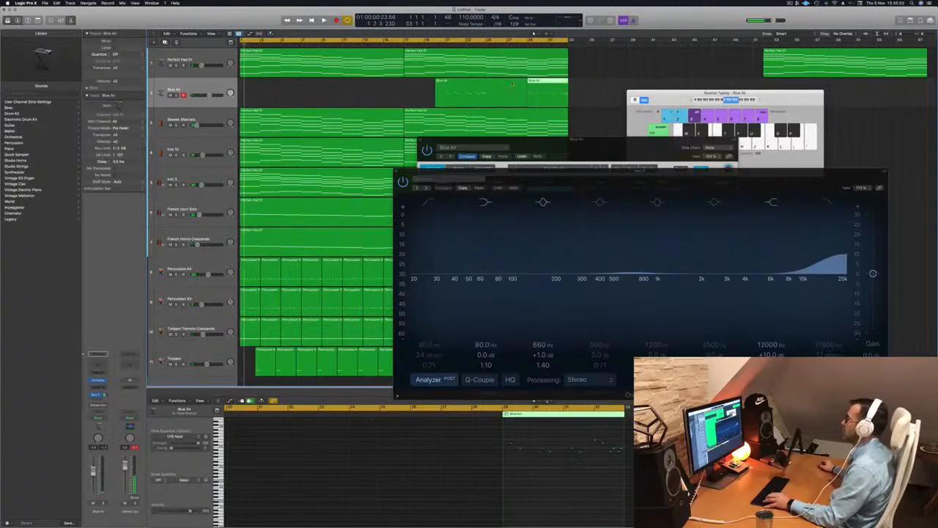
pyautogui.click(510, 81)
pyautogui.press('Delete')
pyautogui.moveTo(539, 91); pyautogui.dragTo(253, 91)
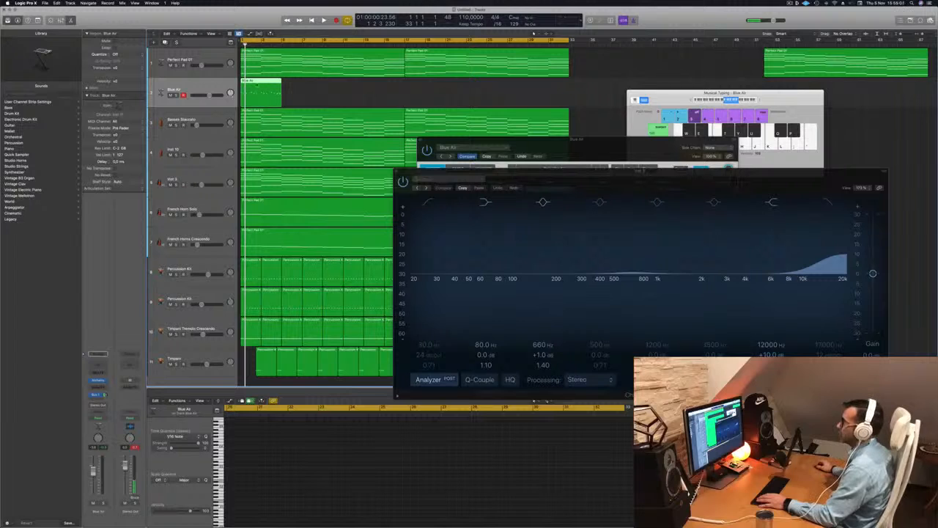
# Show the Blue Air region in the editor and play it back.
pyautogui.press('e')
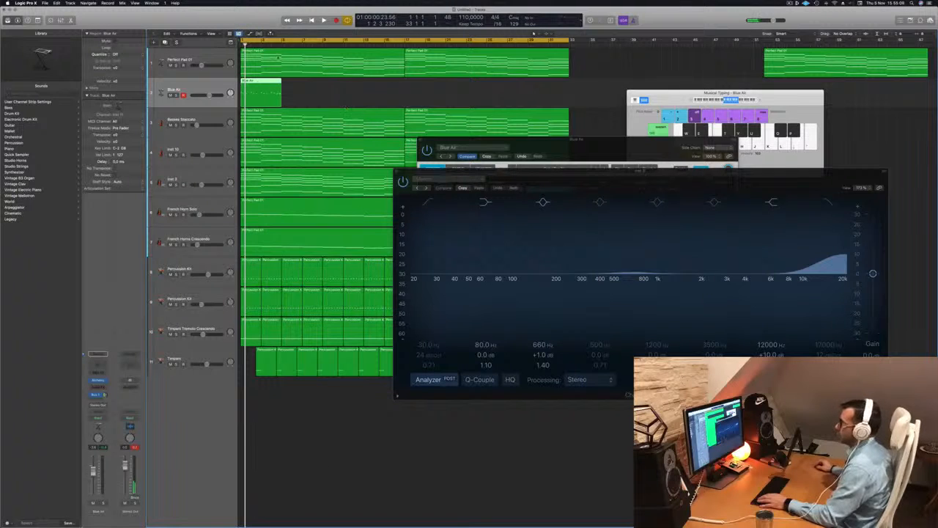
pyautogui.press('e')
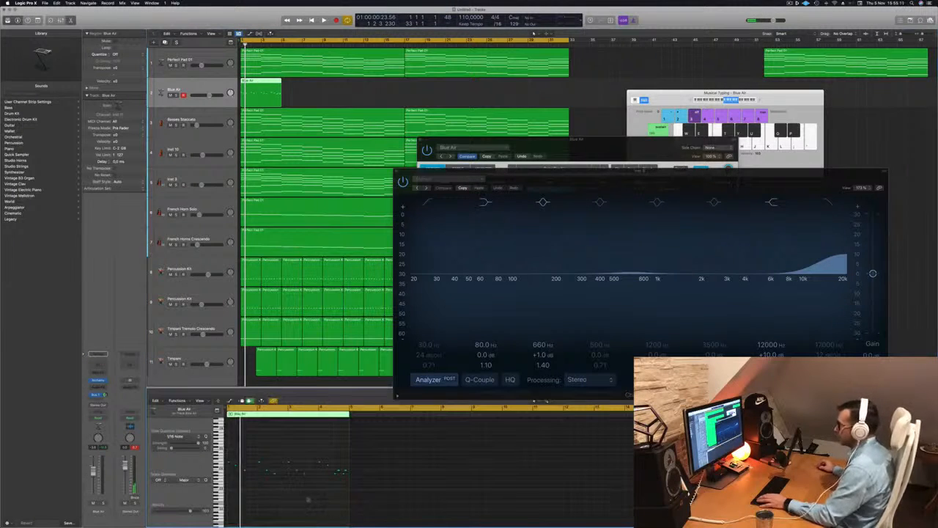
pyautogui.press('space')
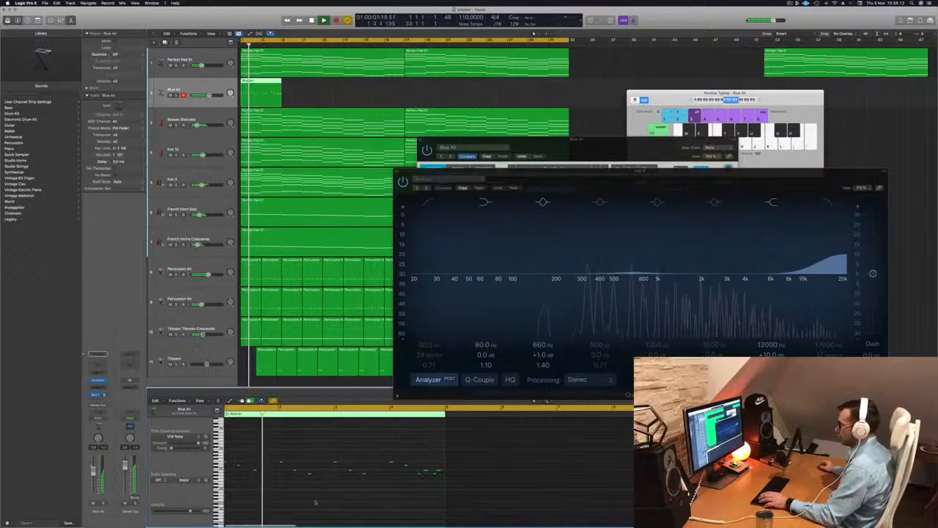
# Play back the Blue Air region and zoom in horizontally on it in the editor.
pyautogui.press('space')
pyautogui.press('super+Right')
pyautogui.press('super+Right')
pyautogui.press('super+Right')
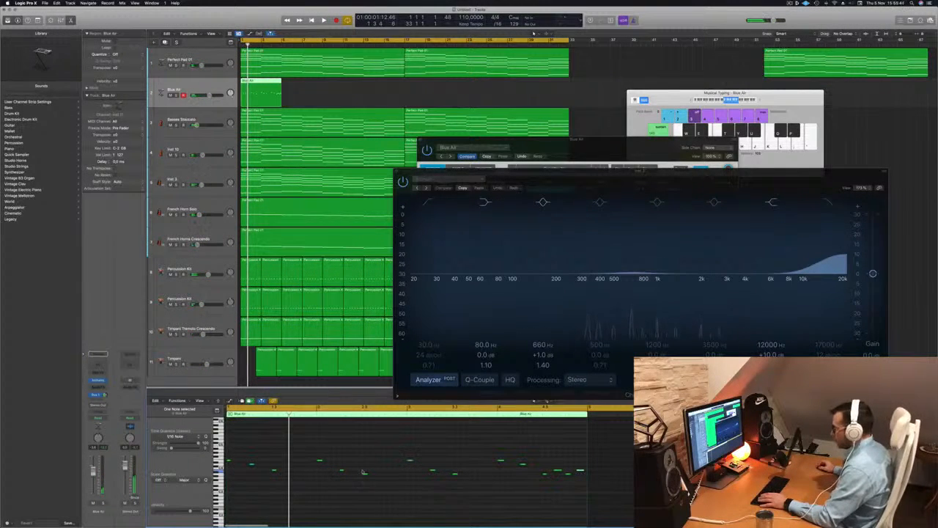
pyautogui.press('space')
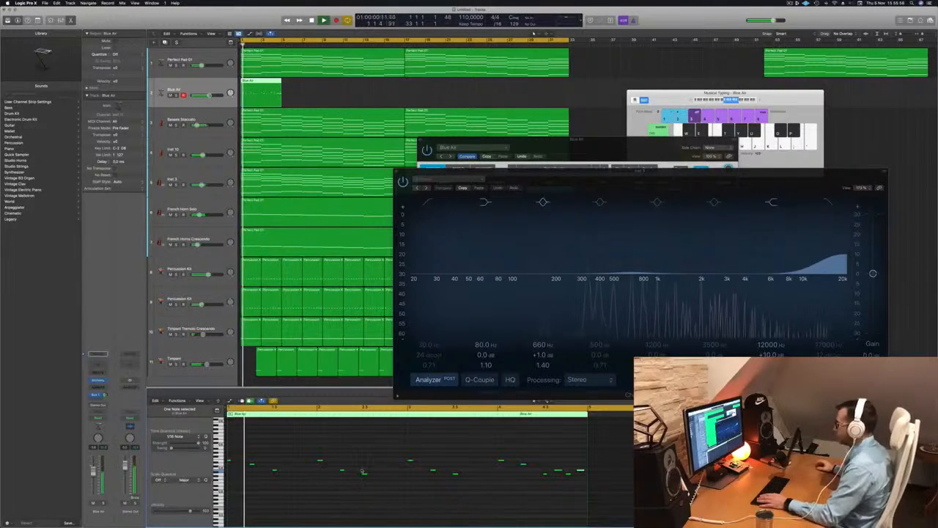
# Select the last note of the Blue Air region and transpose it up three semitones.
pyautogui.click(580, 470)
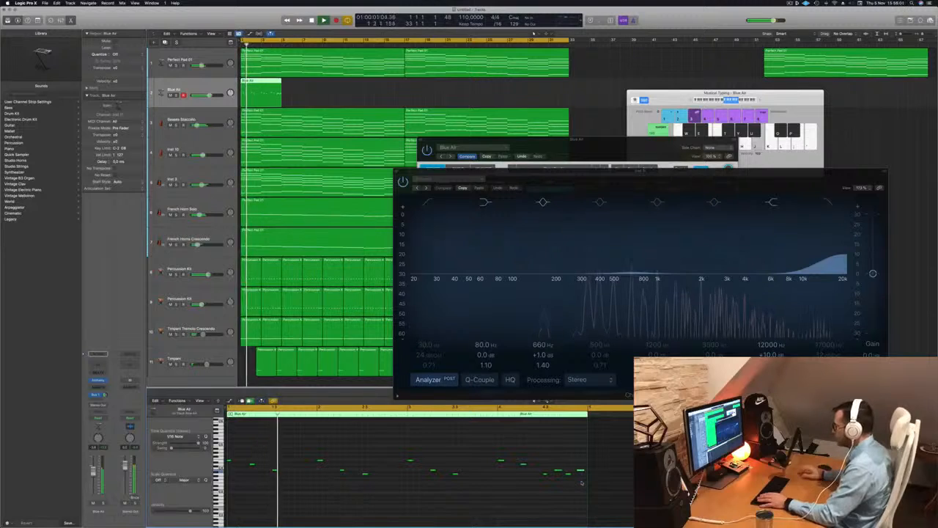
pyautogui.hotkey('alt', 'Up')
pyautogui.hotkey('alt', 'Up')
pyautogui.hotkey('alt', 'Up')
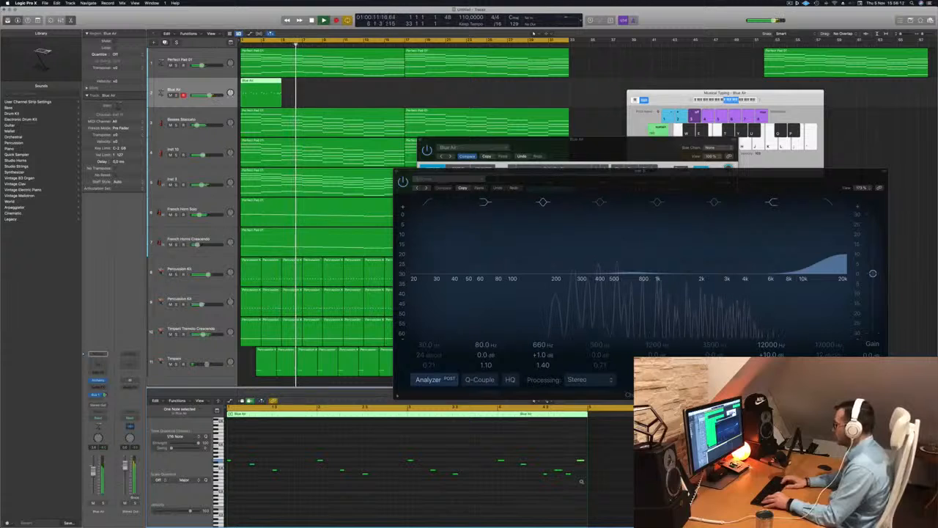
pyautogui.press('Return')
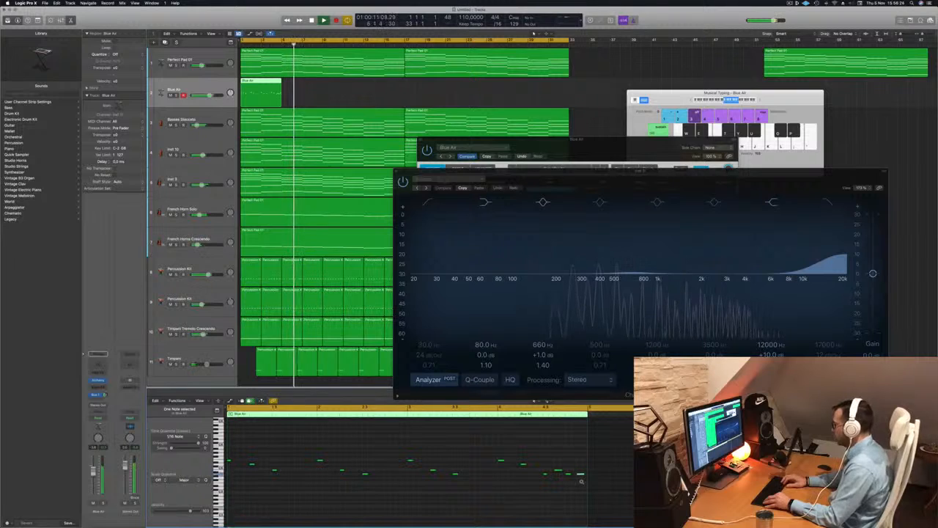
# Transpose the selected note down one semitone and audition the Blue Air part.
pyautogui.hotkey('alt', 'Down')
pyautogui.press('space')
pyautogui.press('space')
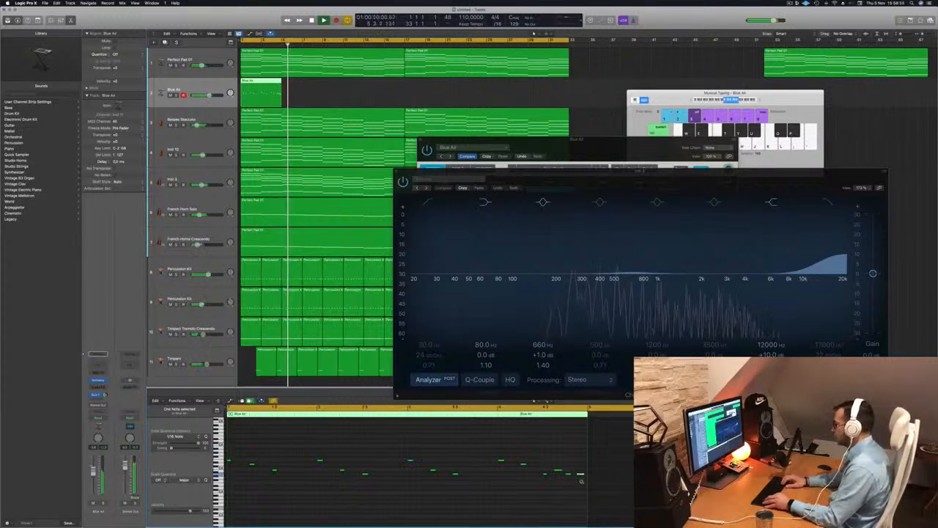
pyautogui.press('space')
pyautogui.press('space')
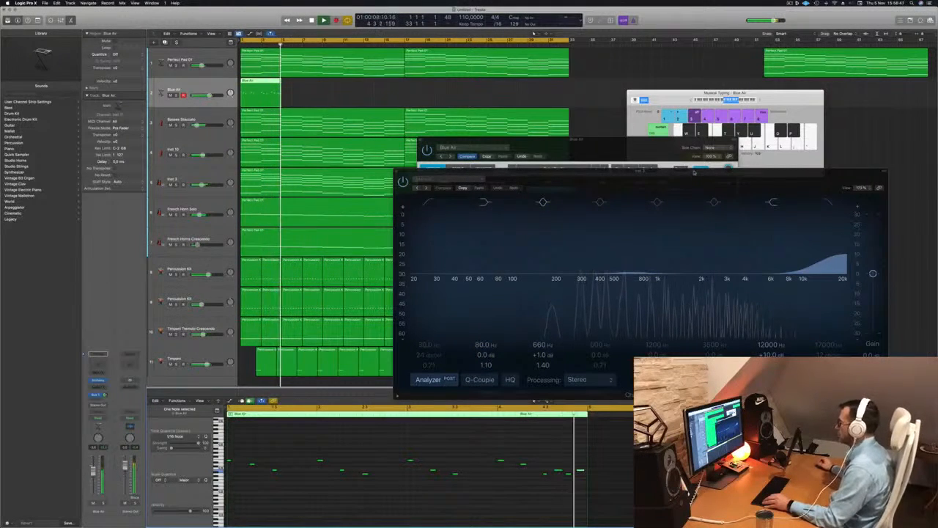
pyautogui.press('space')
pyautogui.press('space')
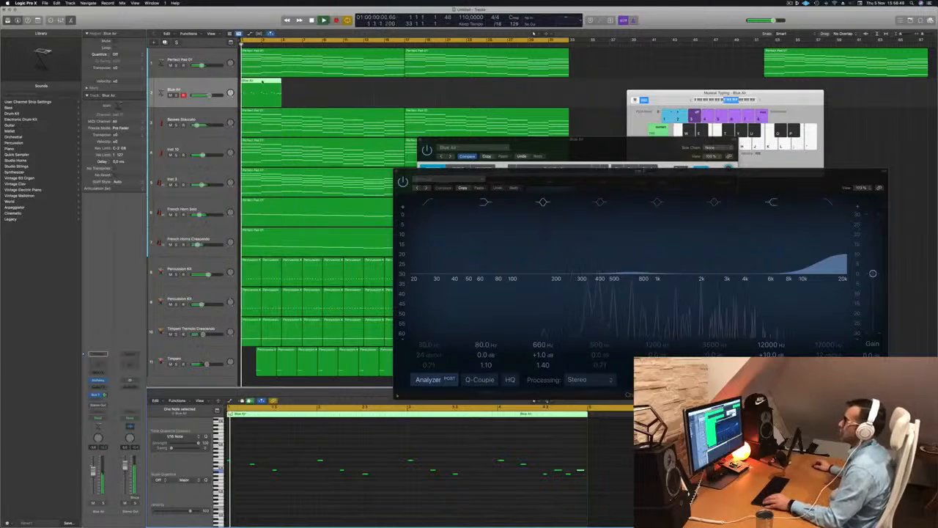
# Loop the Blue Air region so it repeats through to about bar 17, and play it.
pyautogui.moveTo(262, 81); pyautogui.dragTo(354, 89)
pyautogui.keyDown('shift'); pyautogui.click(272, 86); pyautogui.keyUp('shift')
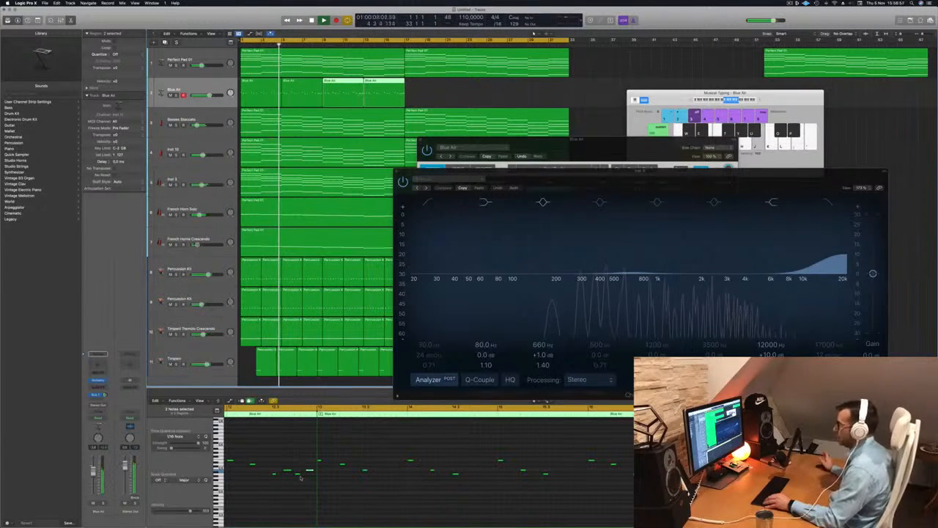
pyautogui.press('Return')
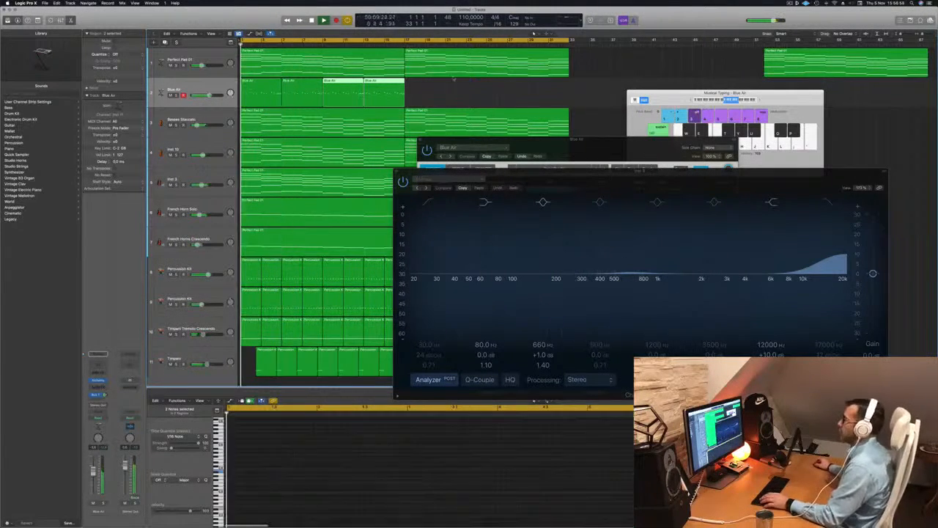
pyautogui.moveTo(424, 97)
pyautogui.mouseDown()
pyautogui.moveTo(262, 80)
pyautogui.moveTo(429, 93)
pyautogui.mouseUp()
pyautogui.press('space')
pyautogui.press('space')
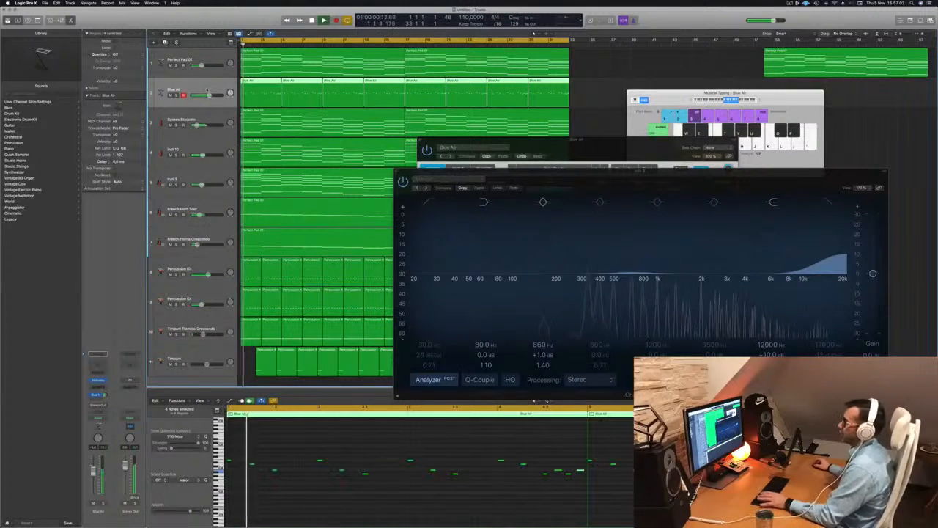
# Duplicate the Blue Air track and copy its looped regions onto the new track.
pyautogui.press('super+d')
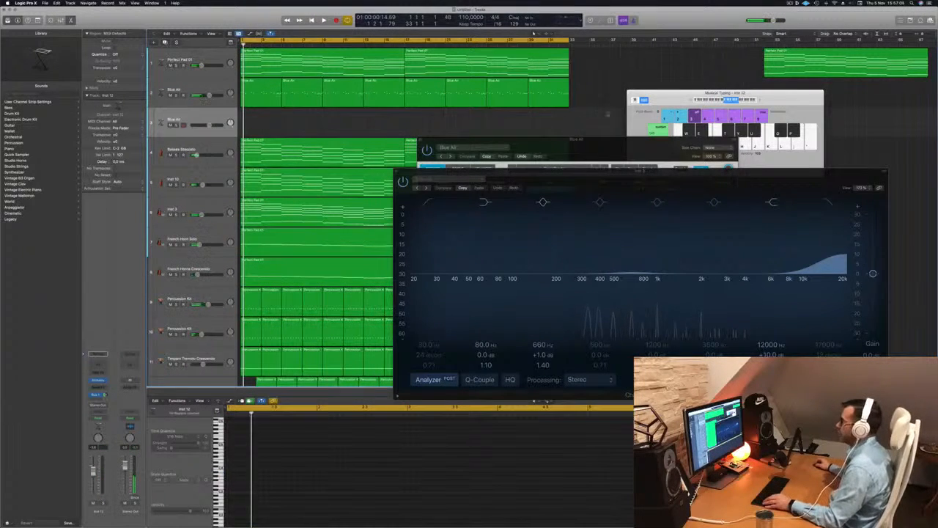
pyautogui.moveTo(583, 91); pyautogui.dragTo(260, 114)
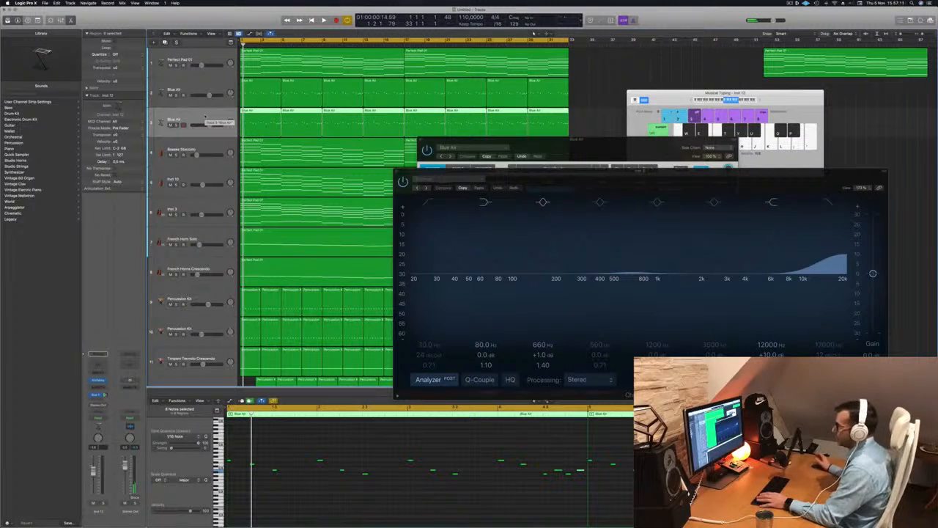
pyautogui.press('space')
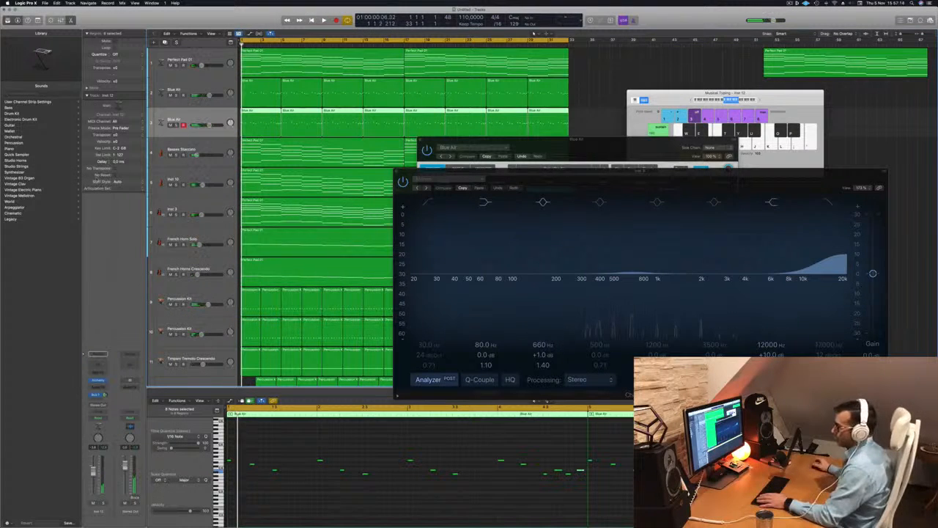
# Load the Cellos patch on the new track and solo the two layered tracks.
pyautogui.click(13, 136)
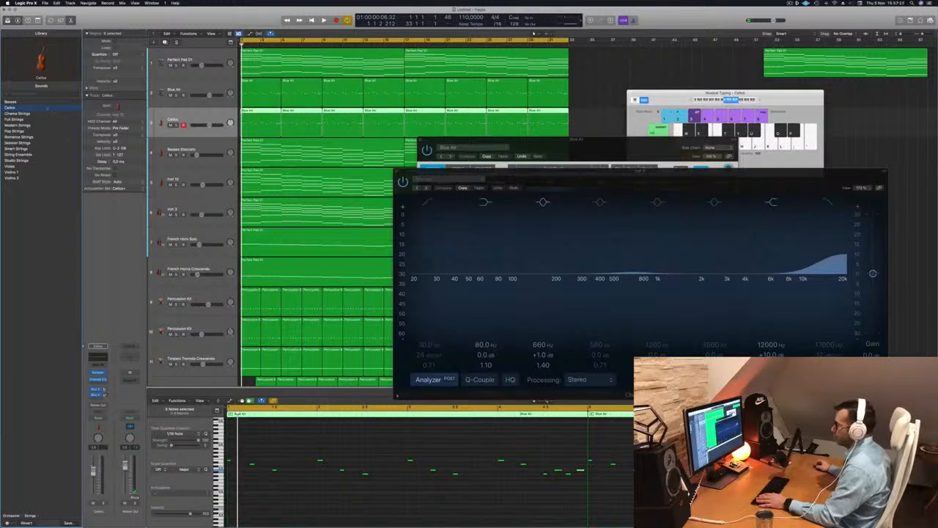
pyautogui.press('space')
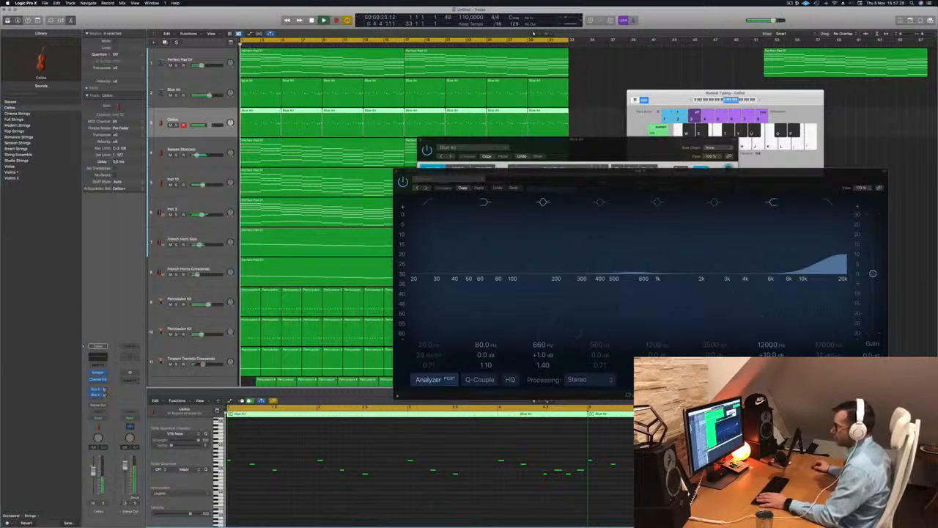
pyautogui.hotkey('ctrl', 's')
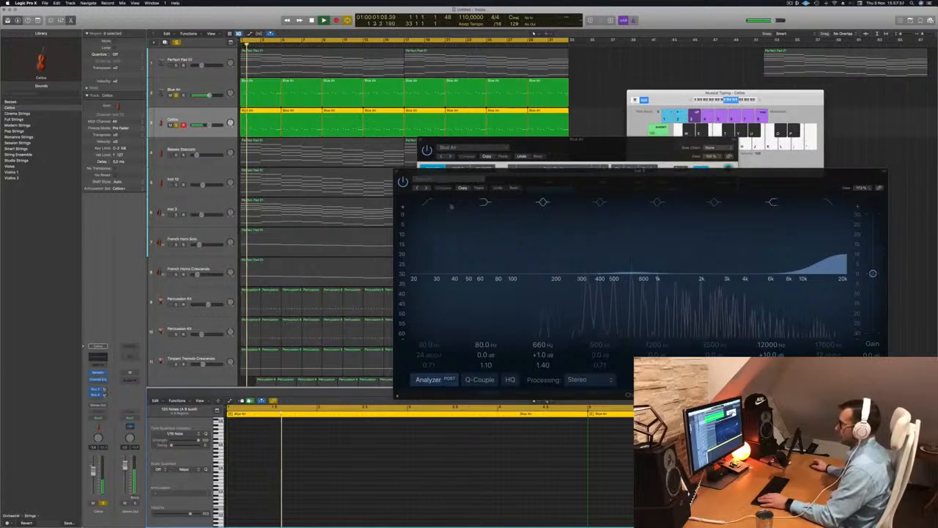
# Replace the new track's instrument with a stereo Studio Strings plug-in.
pyautogui.moveTo(602, 180); pyautogui.dragTo(610, 162)
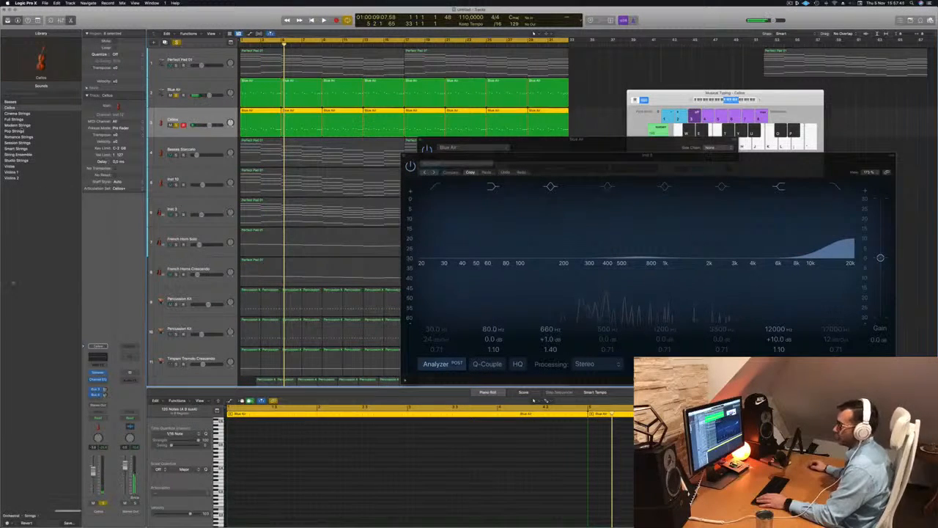
pyautogui.click(12, 516)
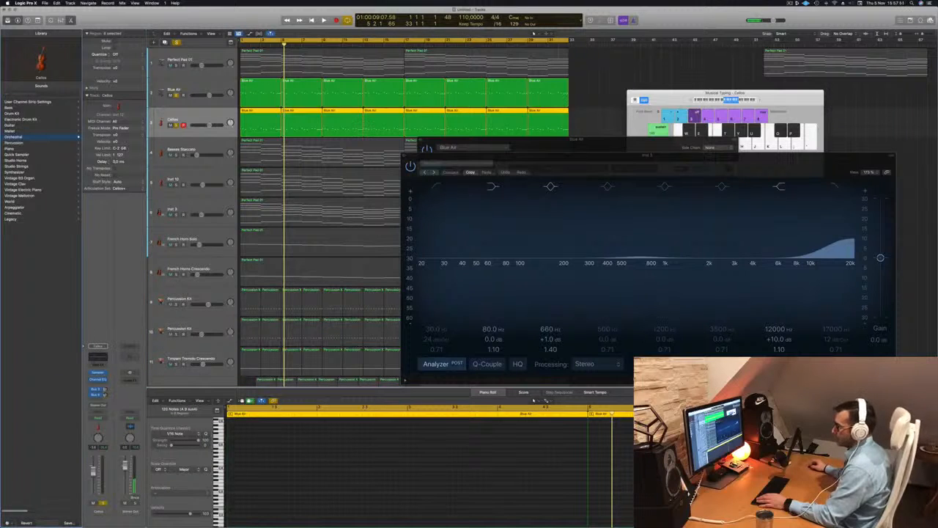
pyautogui.click(104, 372)
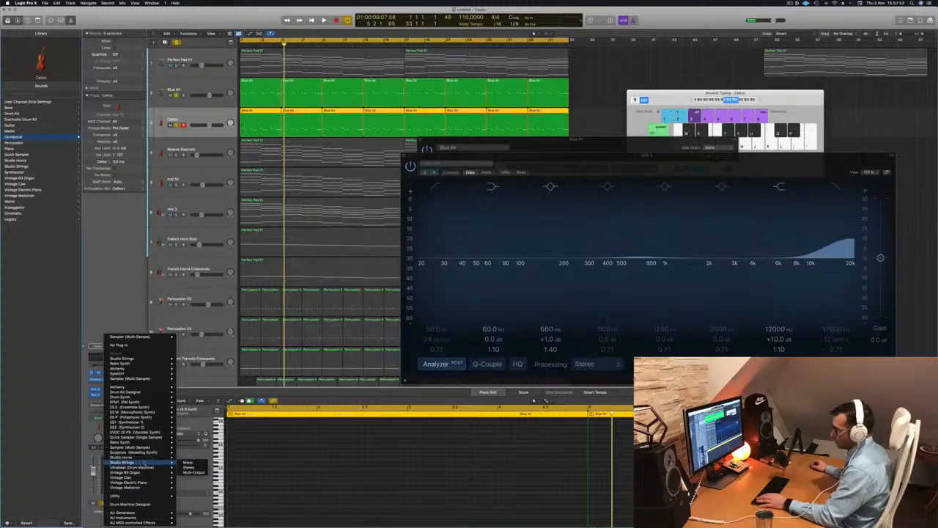
pyautogui.click(189, 467)
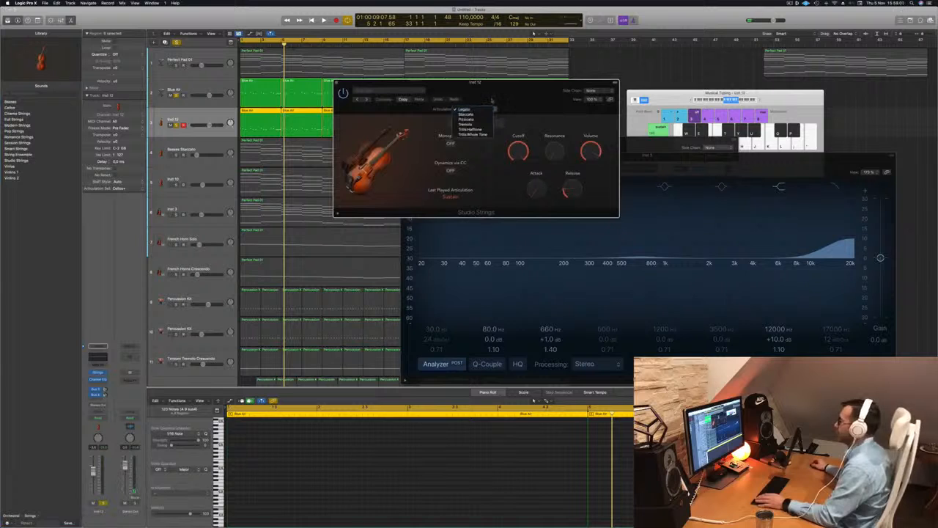
# Load the Studio Cellos preset in the Studio Strings plug-in.
pyautogui.click(492, 101)
pyautogui.click(394, 92)
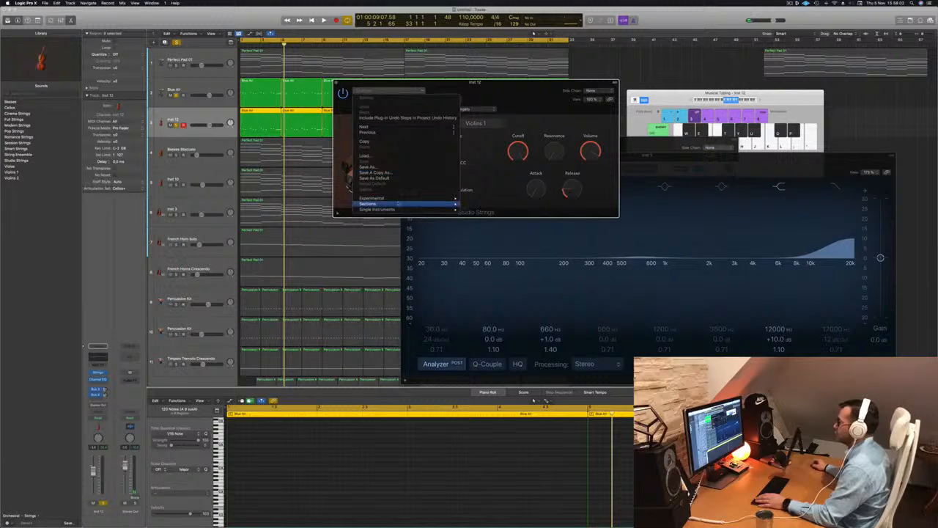
pyautogui.moveTo(407, 199)
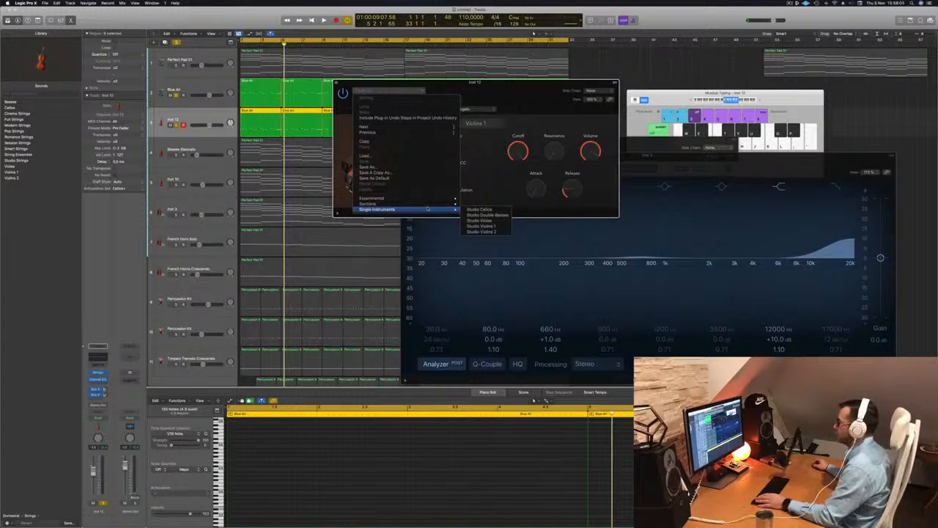
pyautogui.click(481, 210)
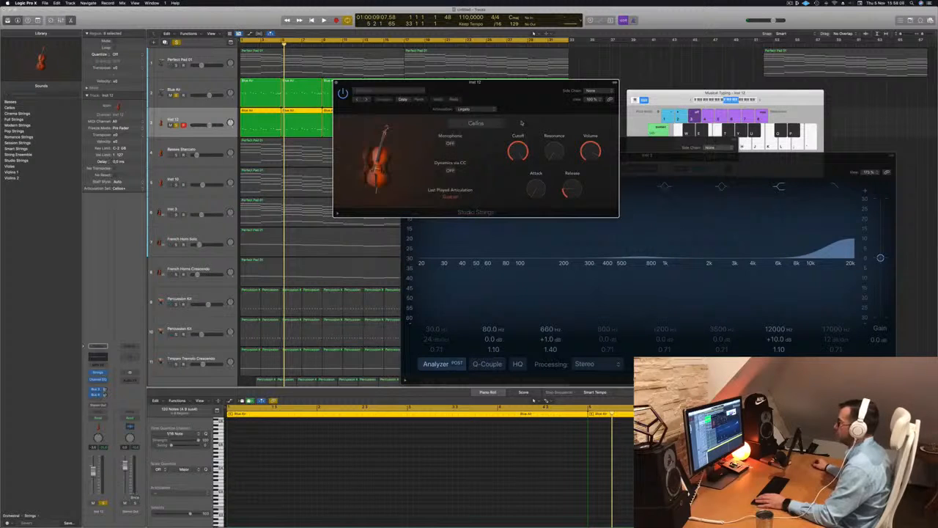
pyautogui.click(484, 109)
pyautogui.click(439, 106)
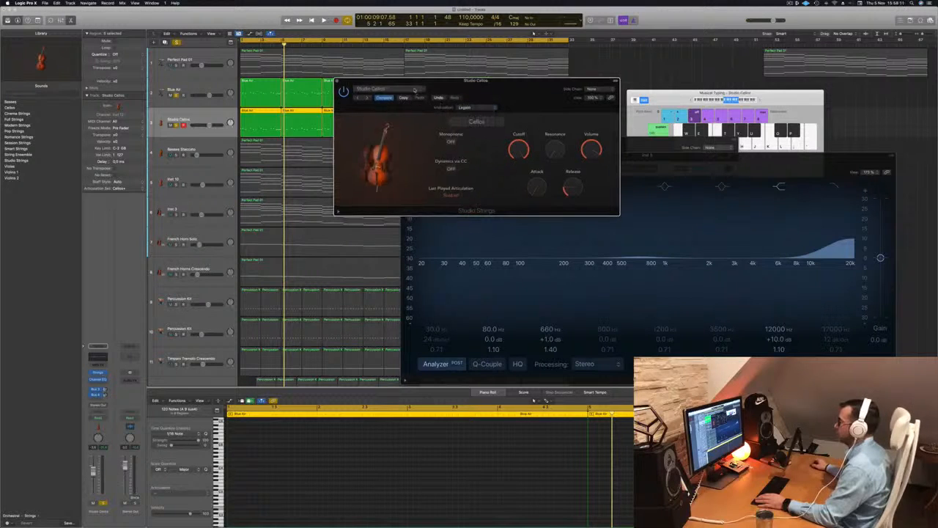
# Switch the preset to Studio Double Basses with Pizzicato articulation and play it back.
pyautogui.click(416, 90)
pyautogui.moveTo(437, 197)
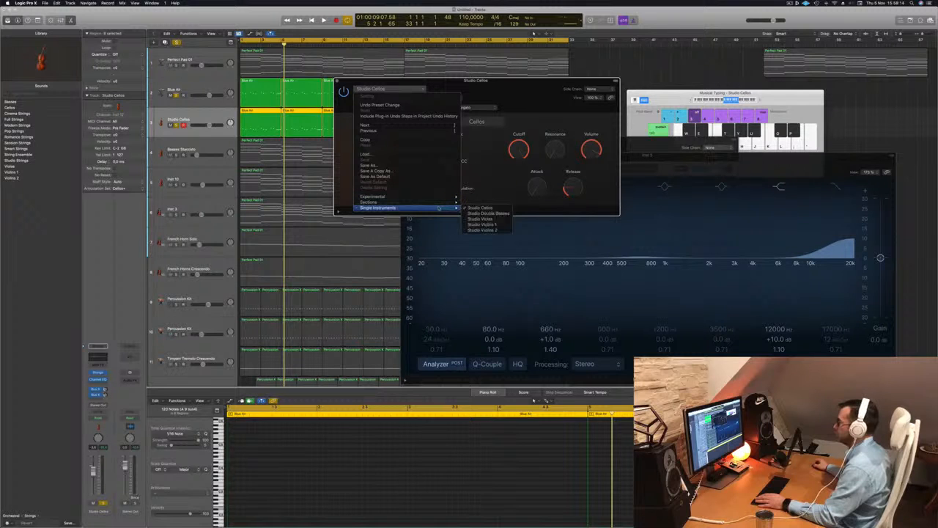
pyautogui.click(488, 213)
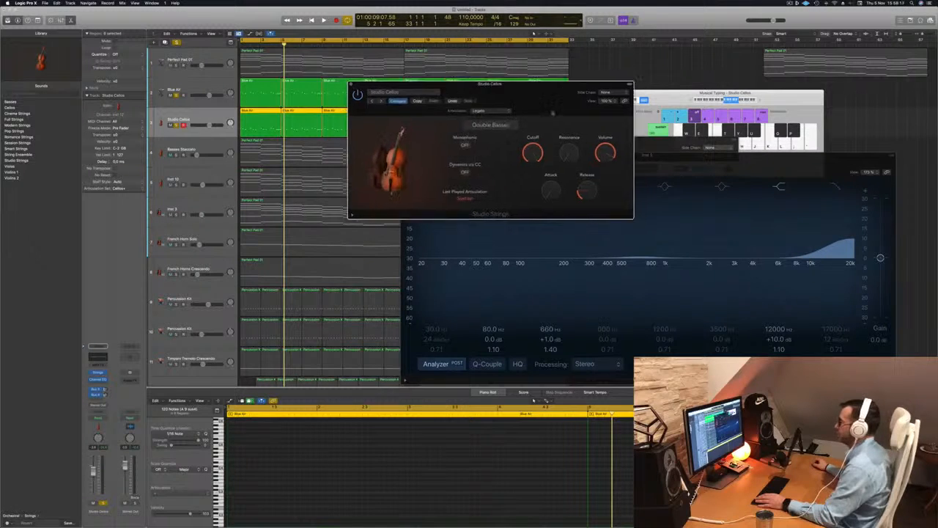
pyautogui.click(557, 159)
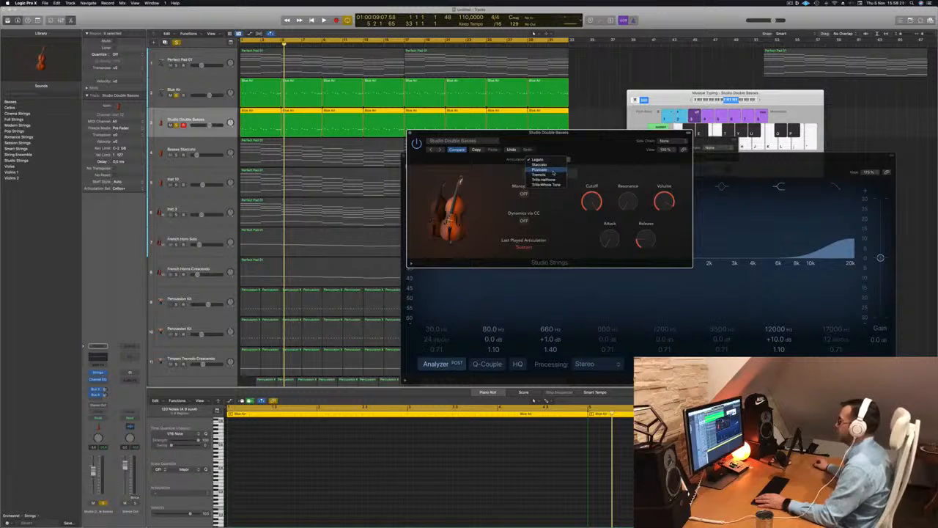
pyautogui.click(553, 174)
pyautogui.moveTo(568, 147); pyautogui.dragTo(598, 139)
pyautogui.press('Return')
pyautogui.press('space')
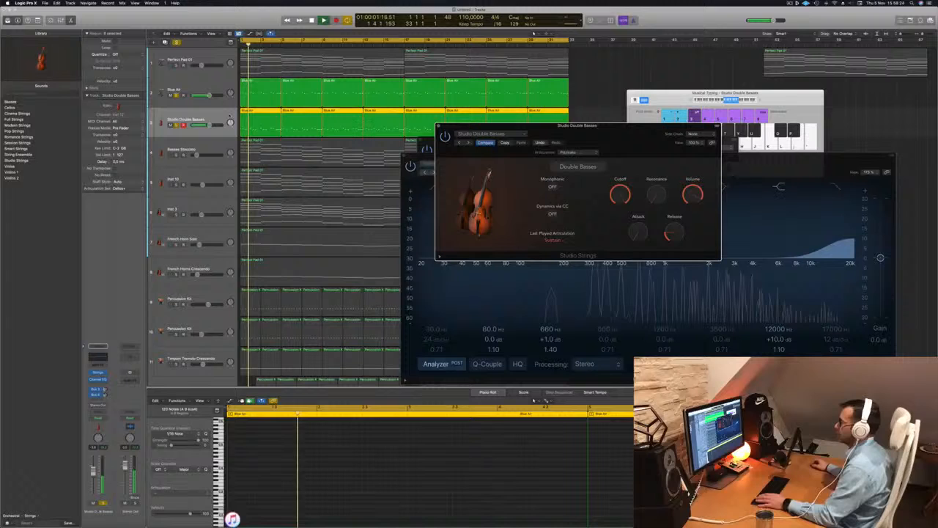
# Play back the arrangement with the new double bass layer.
pyautogui.click(229, 117)
pyautogui.moveTo(608, 132); pyautogui.dragTo(589, 175)
pyautogui.press('Return')
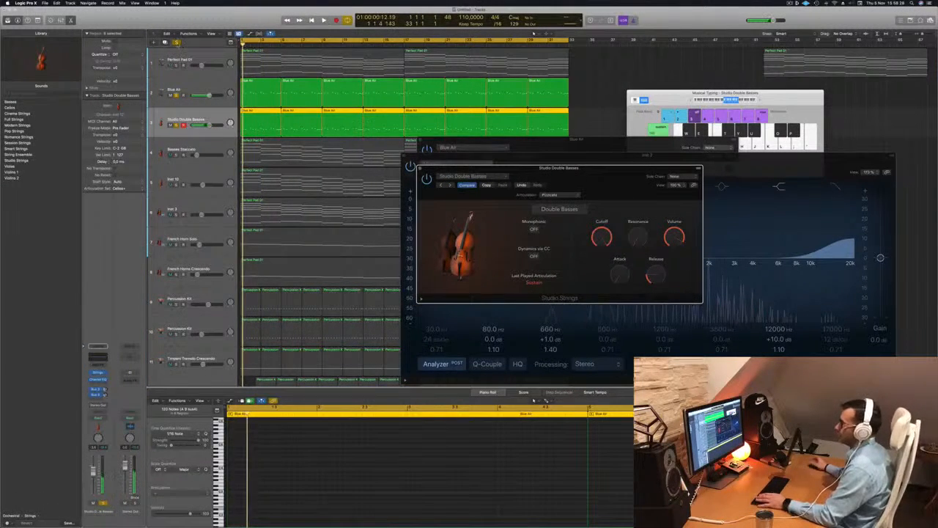
pyautogui.click(176, 44)
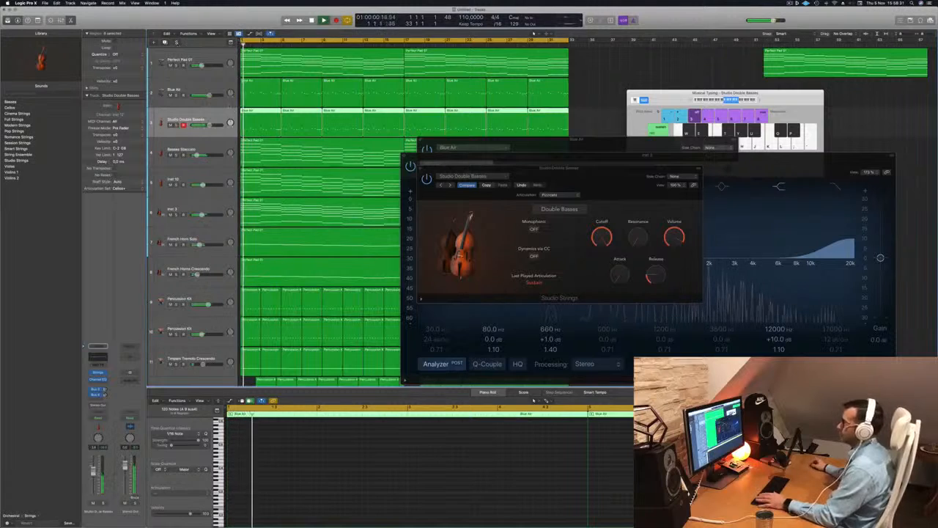
pyautogui.moveTo(555, 177); pyautogui.dragTo(531, 150)
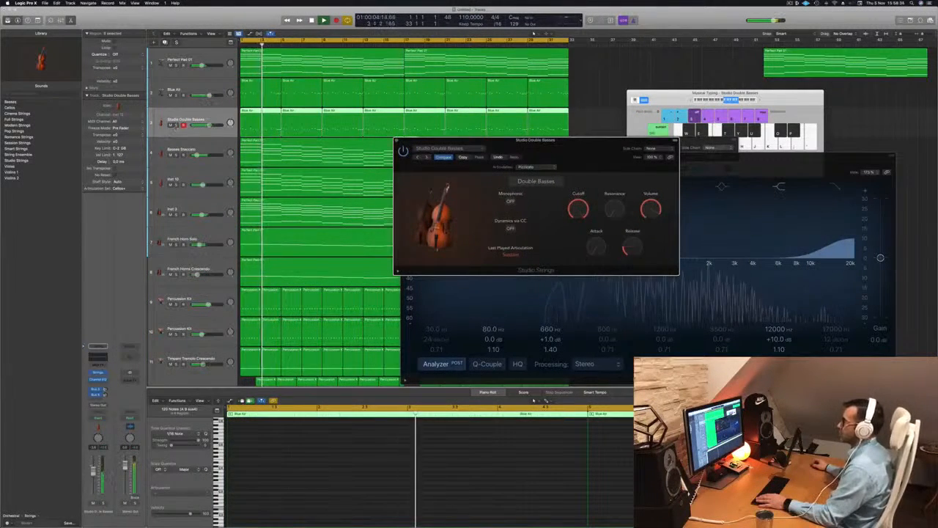
# Mute the Studio Double Basses track after comparing it on and off, and close its plug-in window.
pyautogui.click(177, 125)
pyautogui.click(177, 126)
pyautogui.click(171, 126)
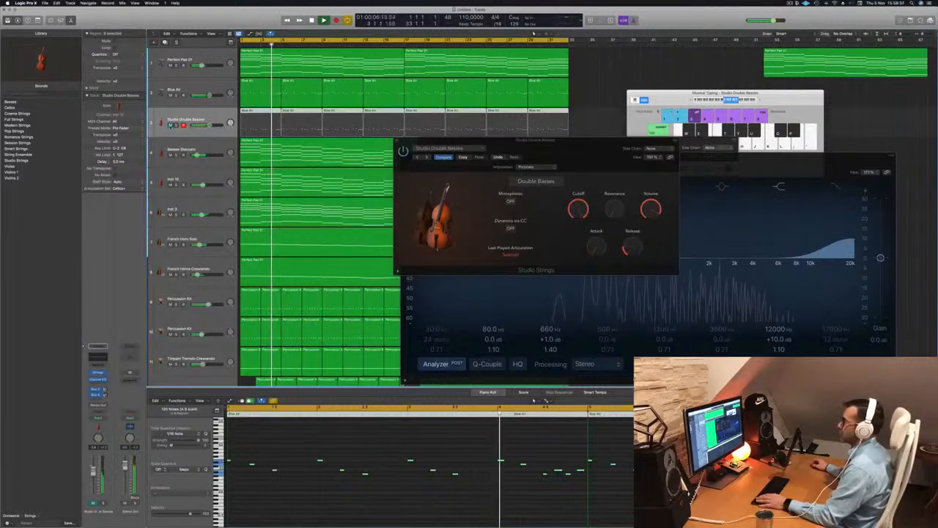
pyautogui.click(171, 125)
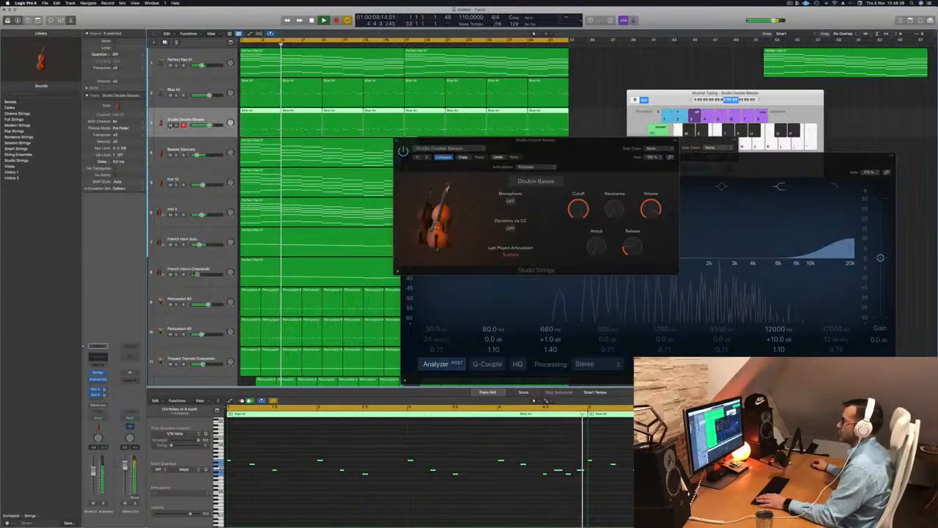
pyautogui.click(171, 125)
pyautogui.click(397, 139)
pyautogui.press('Return')
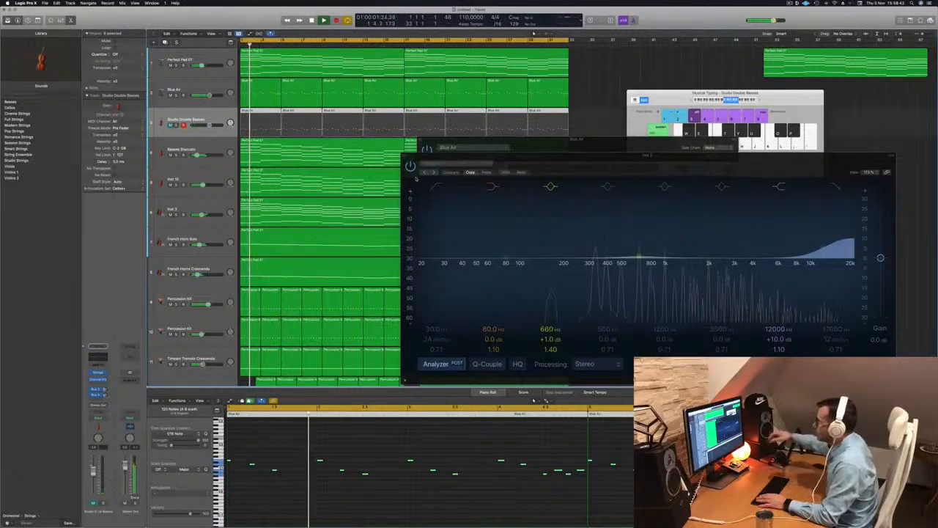
# Close the open plug-in windows and audition the Basses Staccato track soloed from the start.
pyautogui.press('Return')
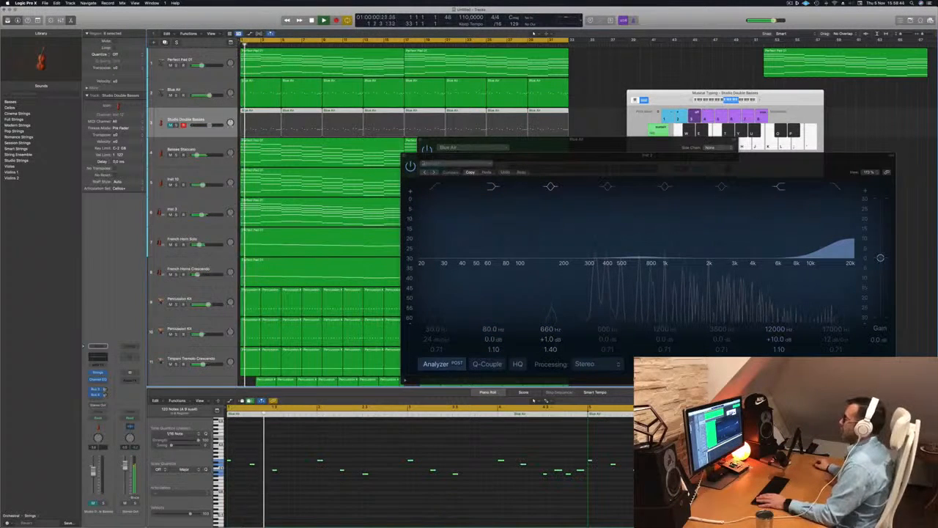
pyautogui.click(404, 157)
pyautogui.moveTo(523, 151); pyautogui.dragTo(517, 151)
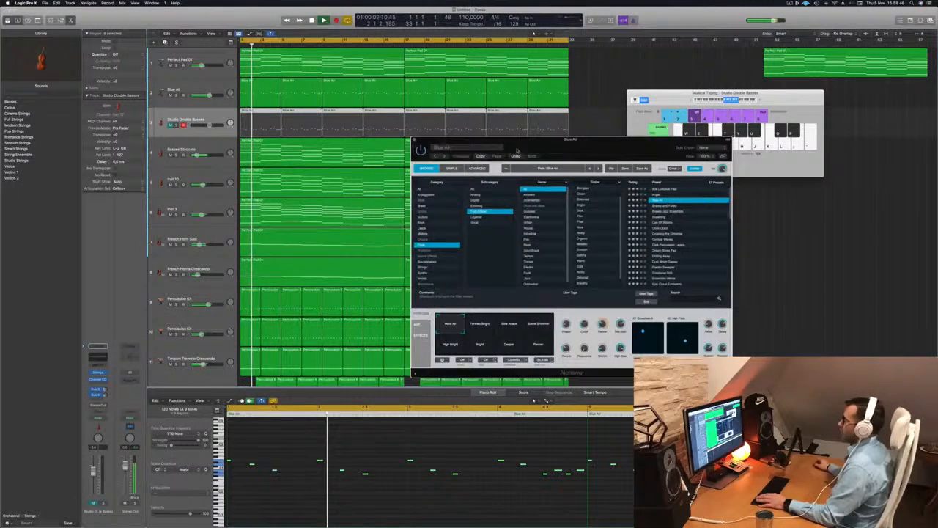
pyautogui.click(414, 140)
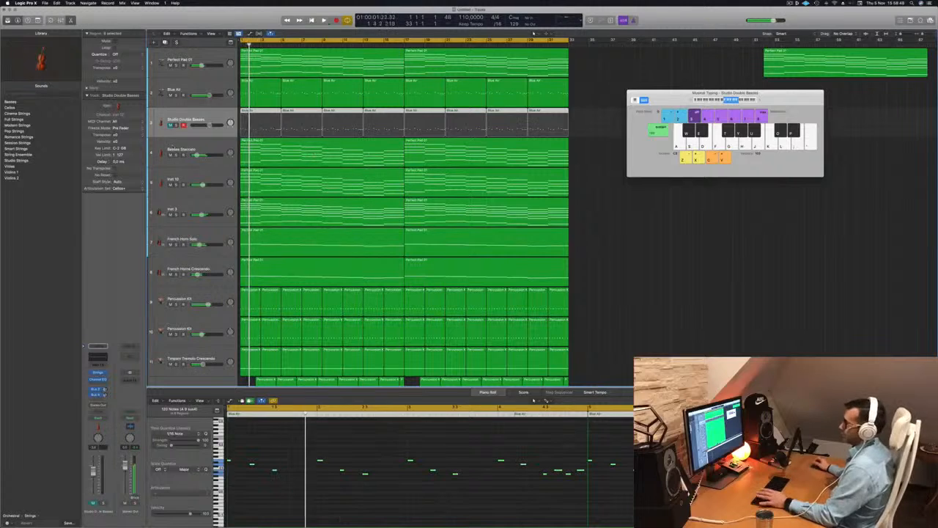
pyautogui.click(185, 150)
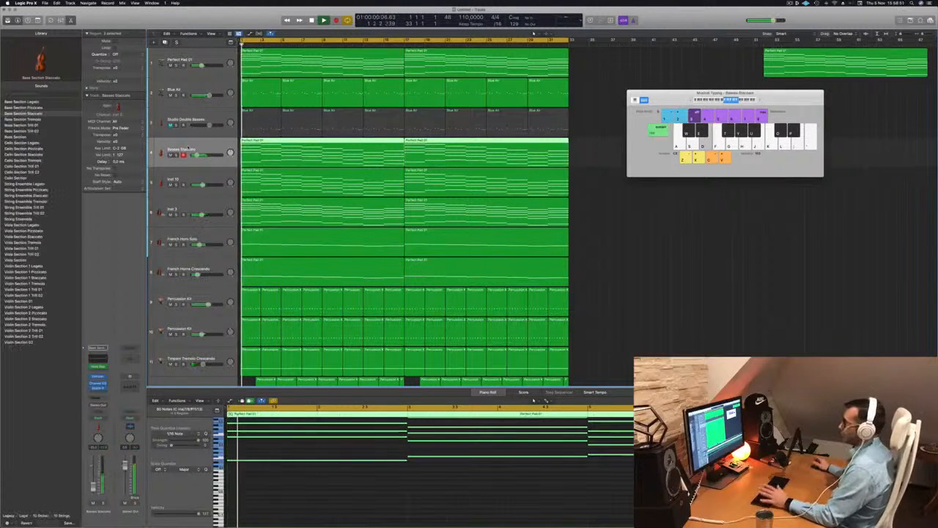
pyautogui.press('s')
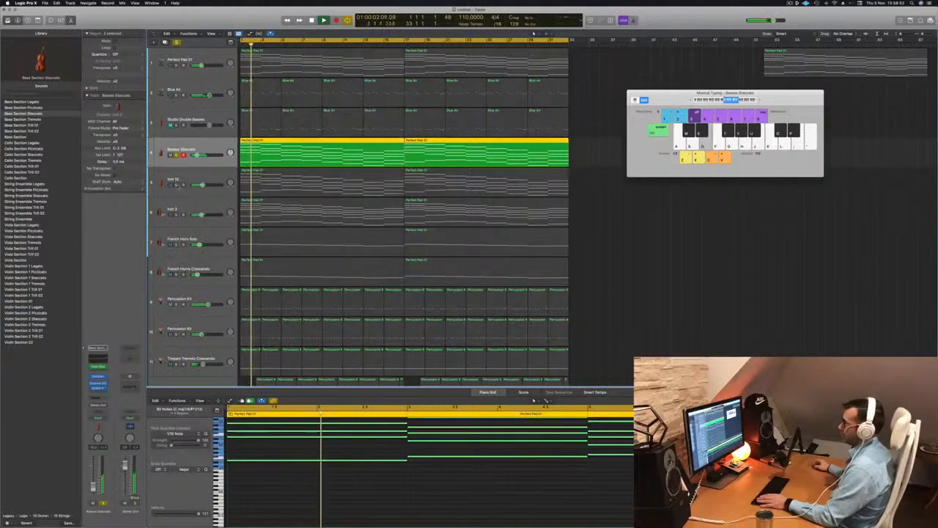
pyautogui.click(176, 155)
pyautogui.press('Return')
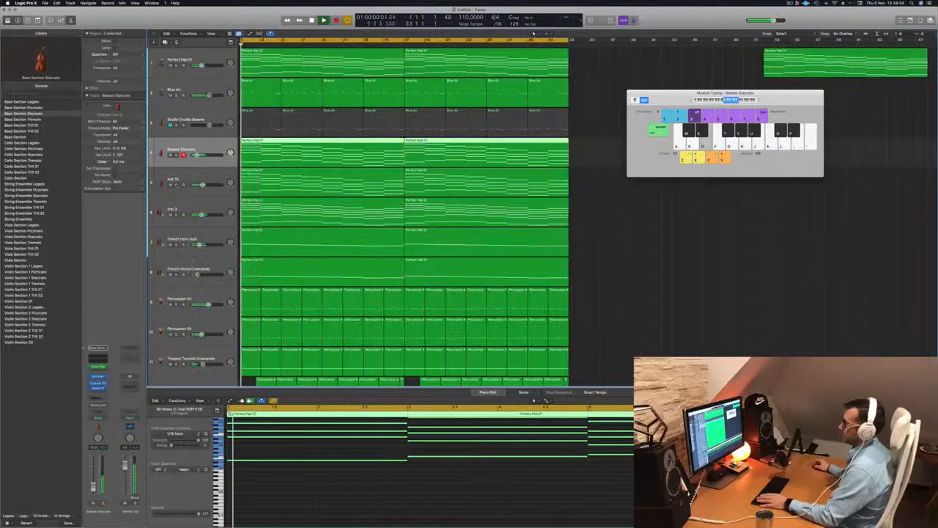
# Solo the Inst 3, French Horn Solo and French Horns Crescendo tracks to hear the brass together.
pyautogui.click(176, 185)
pyautogui.click(176, 214)
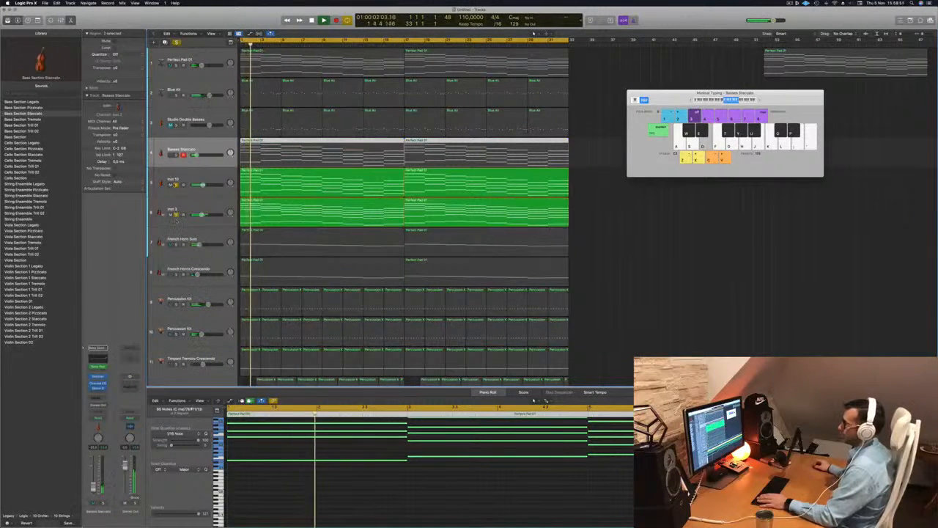
pyautogui.click(175, 186)
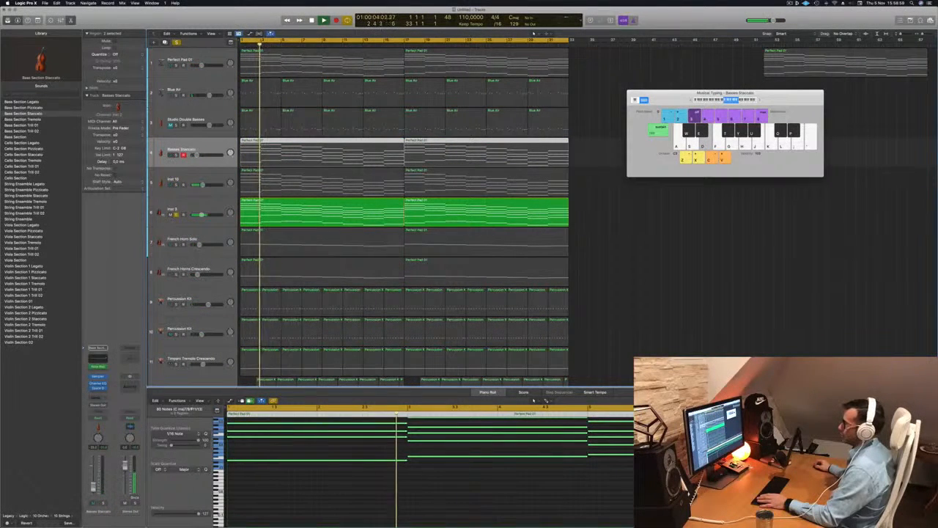
pyautogui.click(176, 244)
pyautogui.click(176, 274)
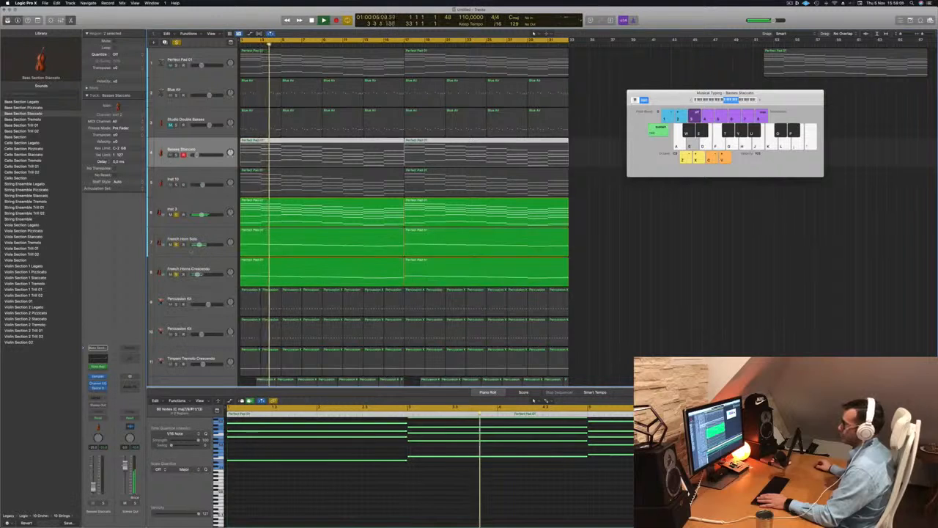
pyautogui.scroll(-2, 202, 194)
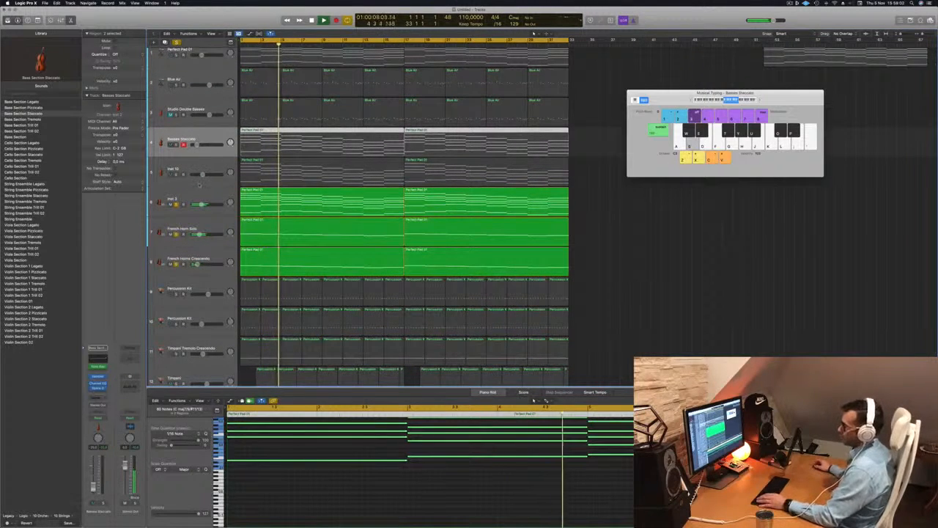
# Open the Mixer and route the outputs of the three selected brass channels to a new bus.
pyautogui.press('super+k')
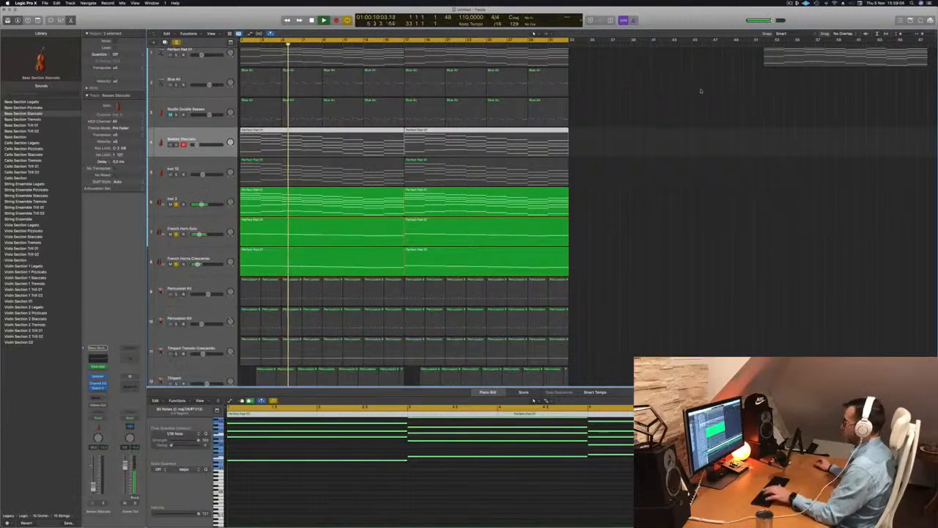
pyautogui.press('x')
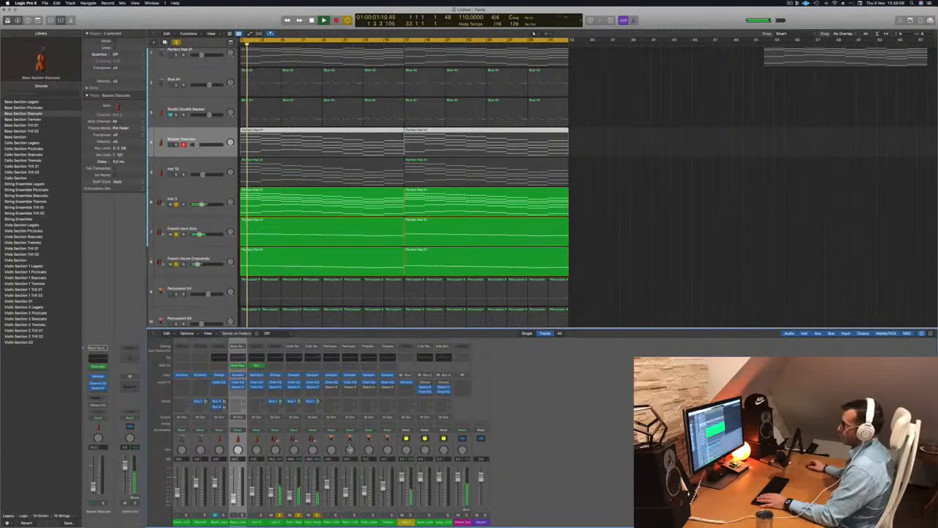
pyautogui.moveTo(278, 489); pyautogui.dragTo(316, 488)
pyautogui.click(316, 417)
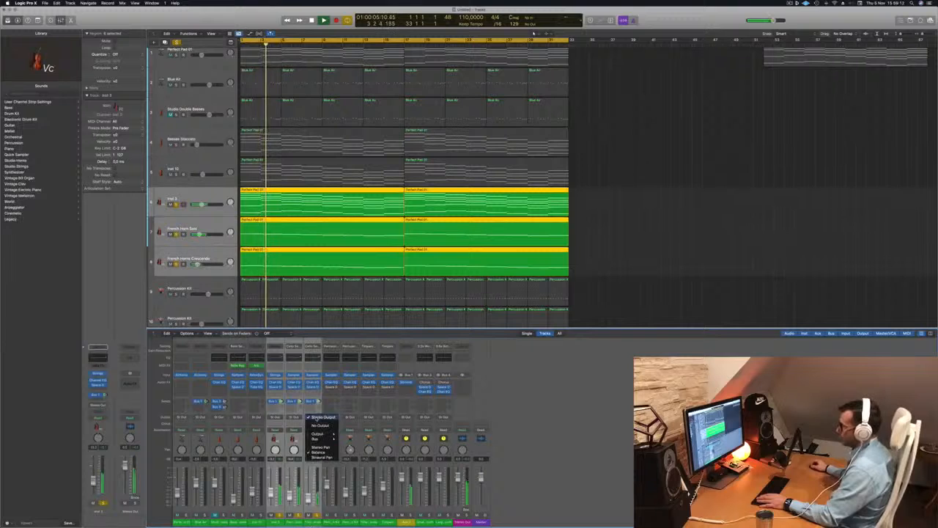
pyautogui.moveTo(330, 438)
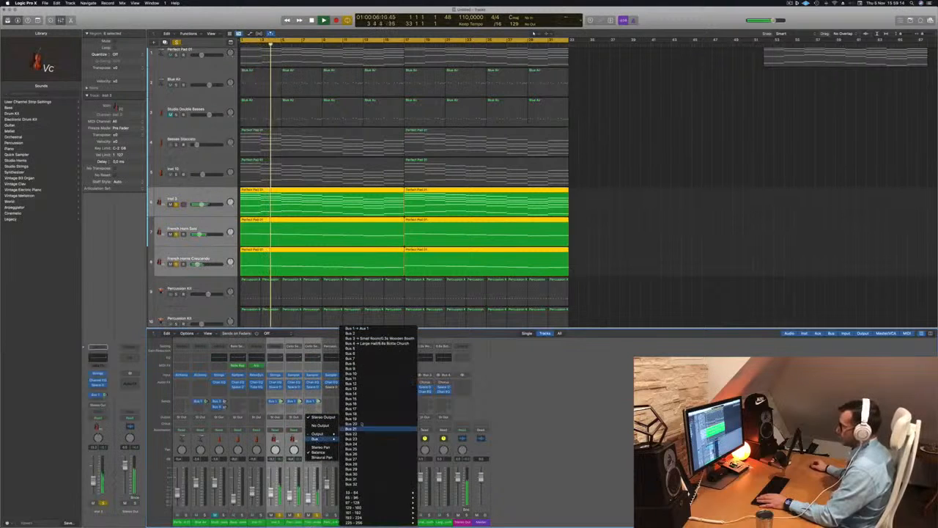
pyautogui.click(371, 363)
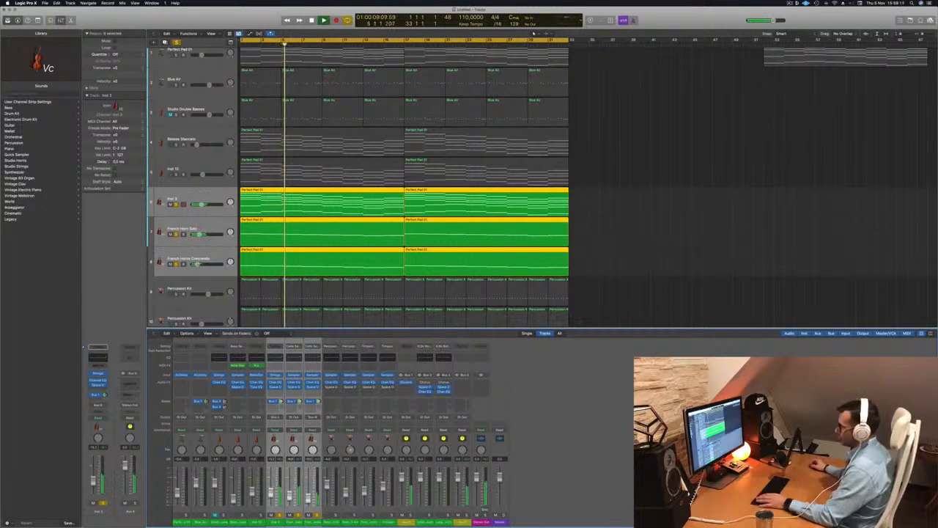
pyautogui.click(317, 515)
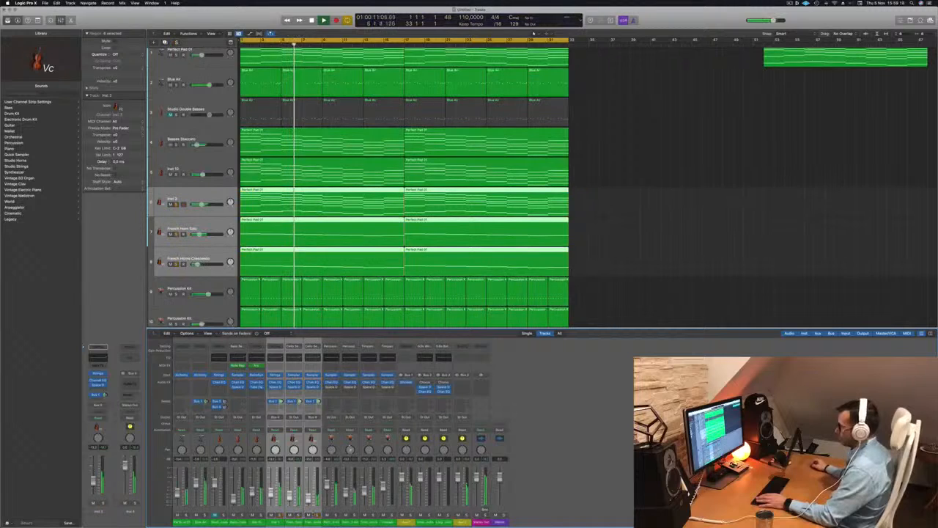
# Play back the soloed brass tracks through the new aux bus.
pyautogui.press('space')
pyautogui.press('space')
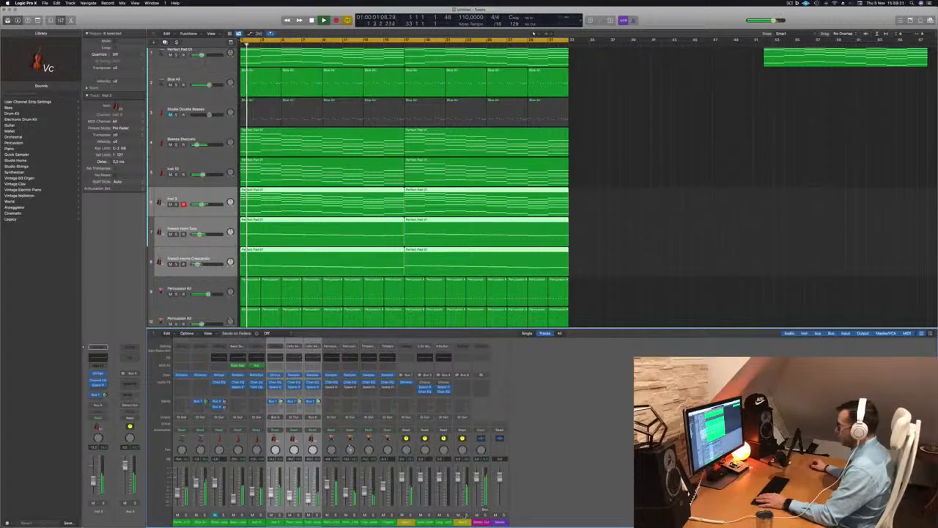
pyautogui.press('s')
pyautogui.press('space')
pyautogui.press('space')
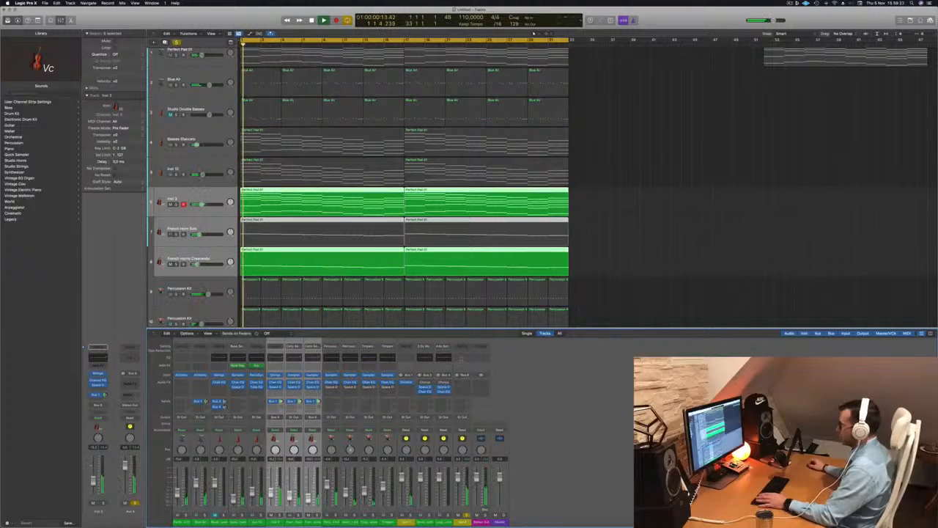
# Insert a Channel EQ on the Aux 4 channel and pull its high cut down to about 930 Hz at 48 dB/Oct.
pyautogui.click(461, 358)
pyautogui.click(722, 109)
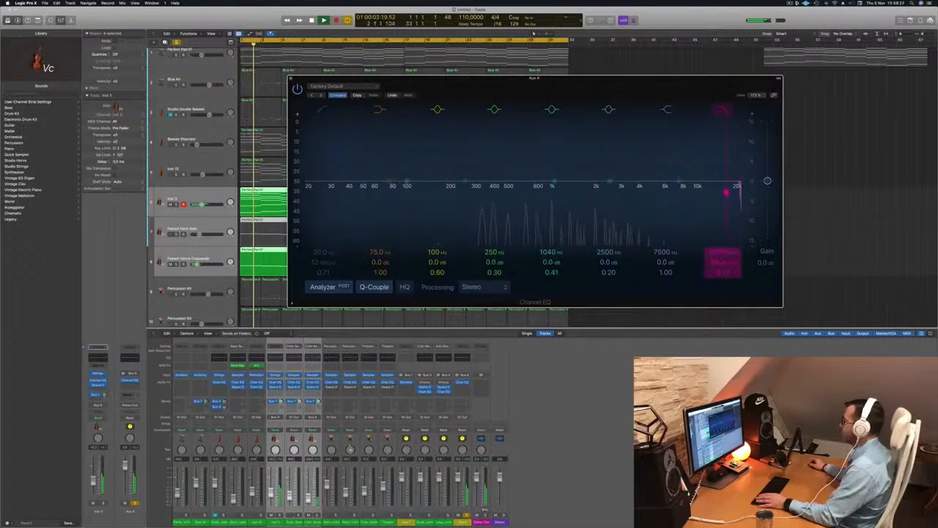
pyautogui.moveTo(725, 192); pyautogui.dragTo(546, 192)
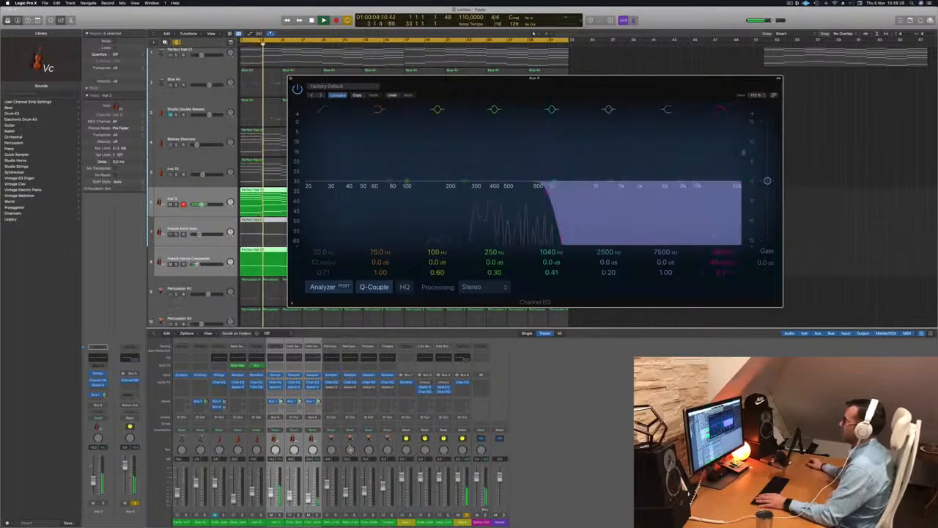
pyautogui.moveTo(659, 78); pyautogui.dragTo(838, 95)
pyautogui.press('space')
pyautogui.press('space')
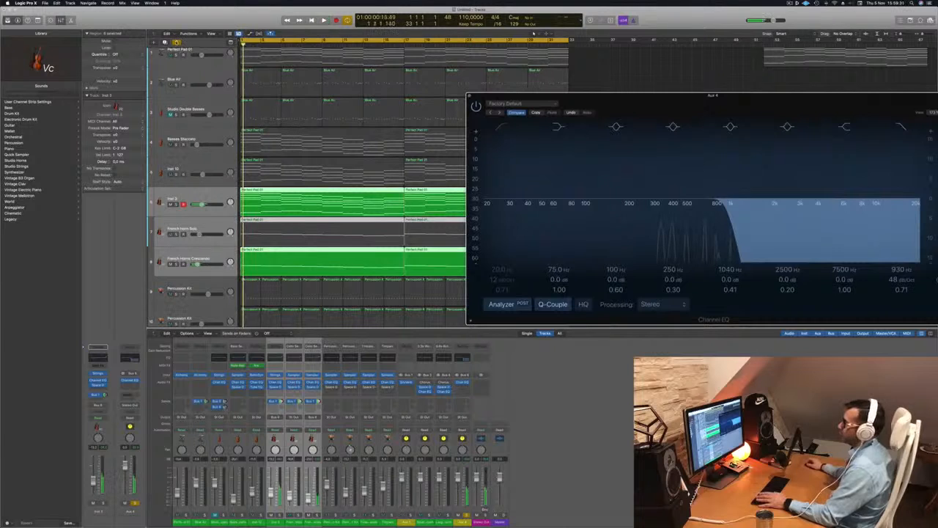
# Reposition the Aux 4 EQ window and nudge its high cut to about 985 Hz.
pyautogui.press('super+a')
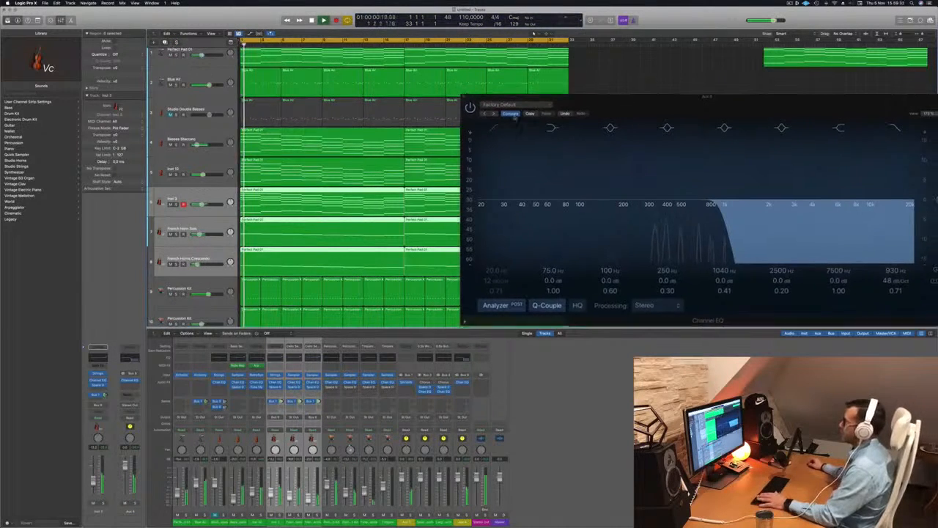
pyautogui.moveTo(838, 96); pyautogui.dragTo(523, 156)
pyautogui.moveTo(414, 264)
pyautogui.mouseDown()
pyautogui.moveTo(597, 268)
pyautogui.moveTo(415, 264)
pyautogui.mouseUp()
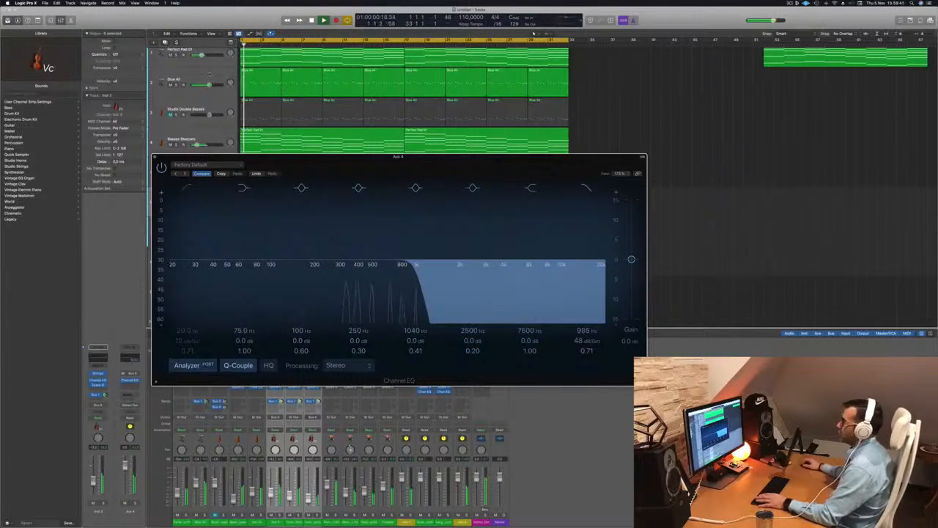
# Open the Blue Air channel's Channel EQ and raise its low cut to about 386 Hz.
pyautogui.click(210, 74)
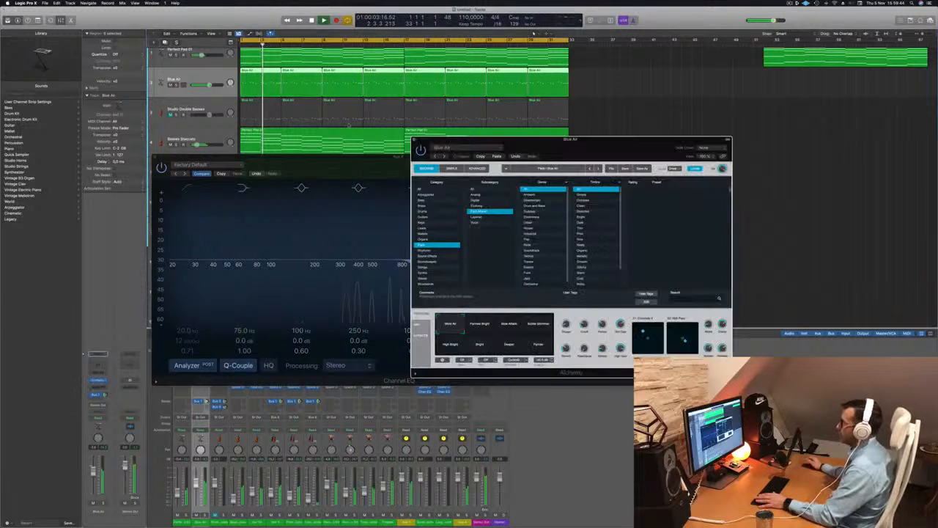
pyautogui.click(97, 363)
pyautogui.moveTo(616, 94); pyautogui.dragTo(701, 107)
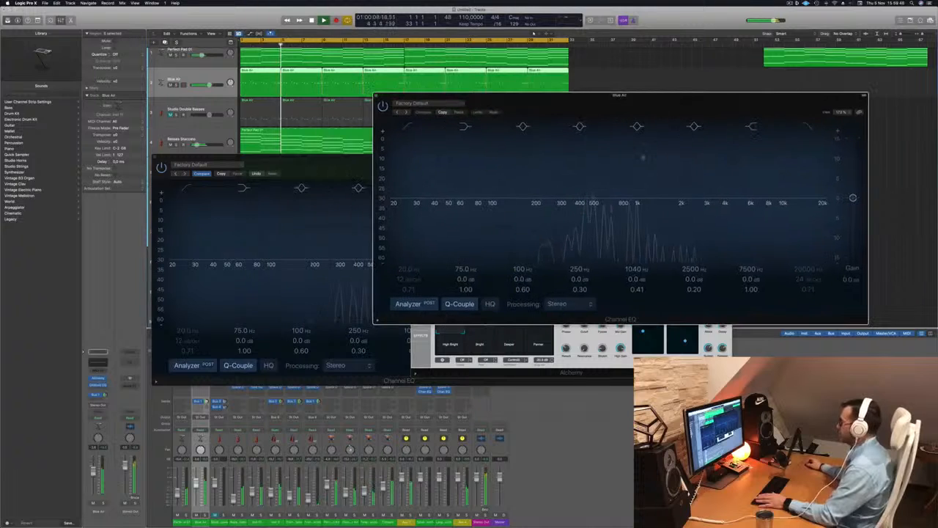
pyautogui.moveTo(306, 167); pyautogui.dragTo(216, 228)
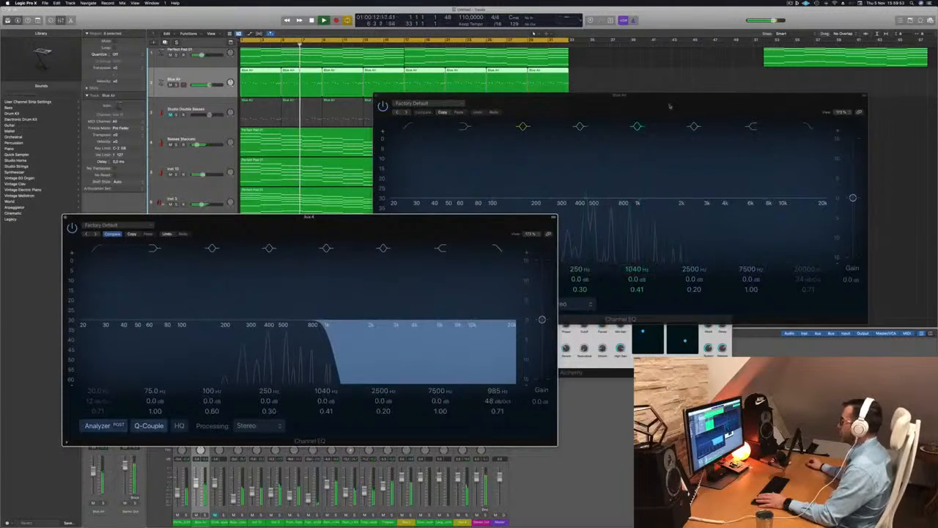
pyautogui.moveTo(630, 95); pyautogui.dragTo(695, 82)
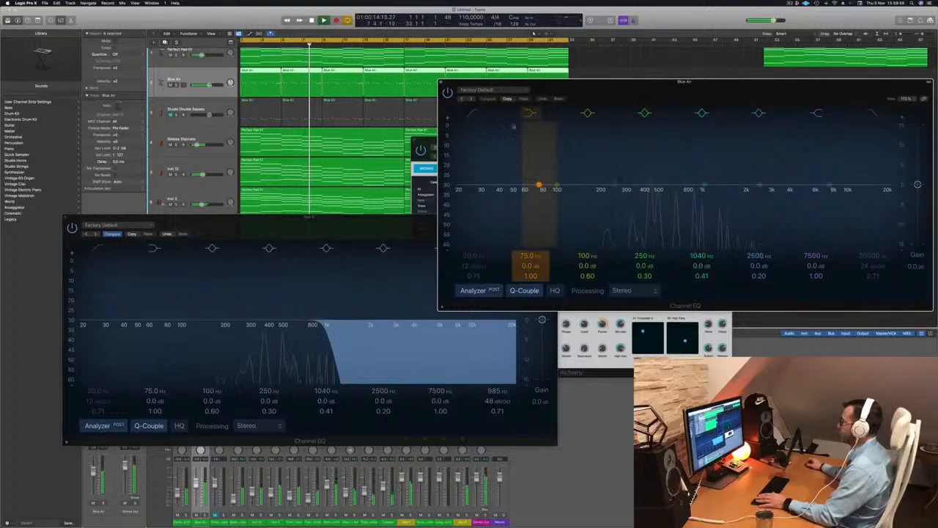
pyautogui.moveTo(578, 168); pyautogui.dragTo(668, 138)
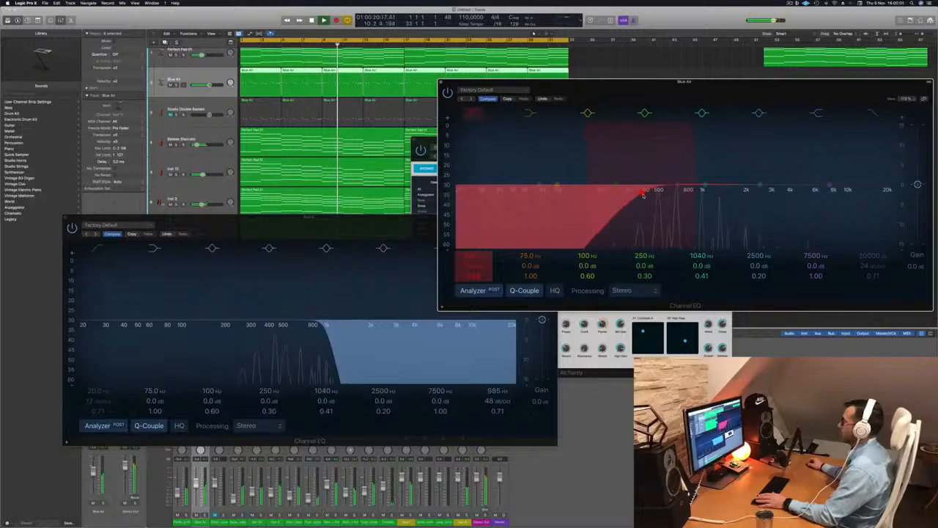
# Sweep the Aux 4 EQ's high cut down, up and back to near 1 kHz while listening.
pyautogui.moveTo(327, 332); pyautogui.dragTo(242, 333)
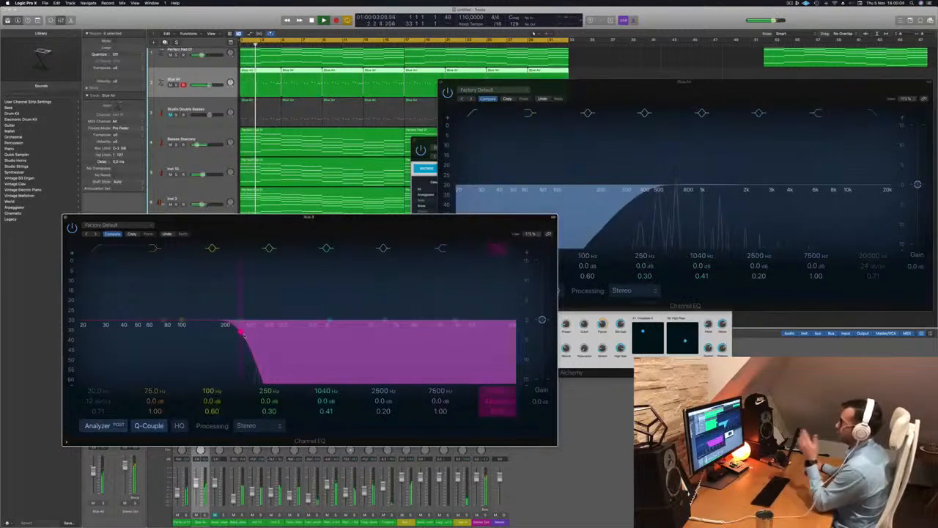
pyautogui.moveTo(245, 335); pyautogui.dragTo(480, 335)
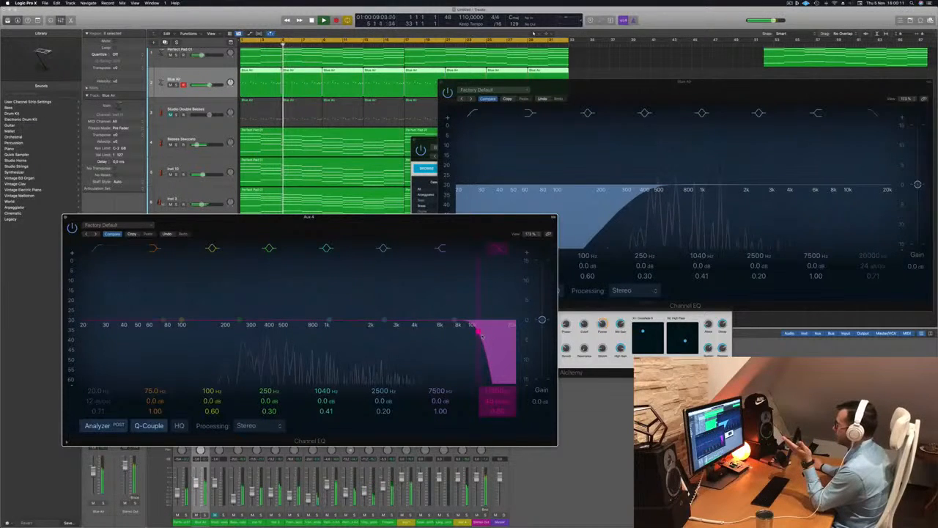
pyautogui.moveTo(480, 335); pyautogui.dragTo(320, 334)
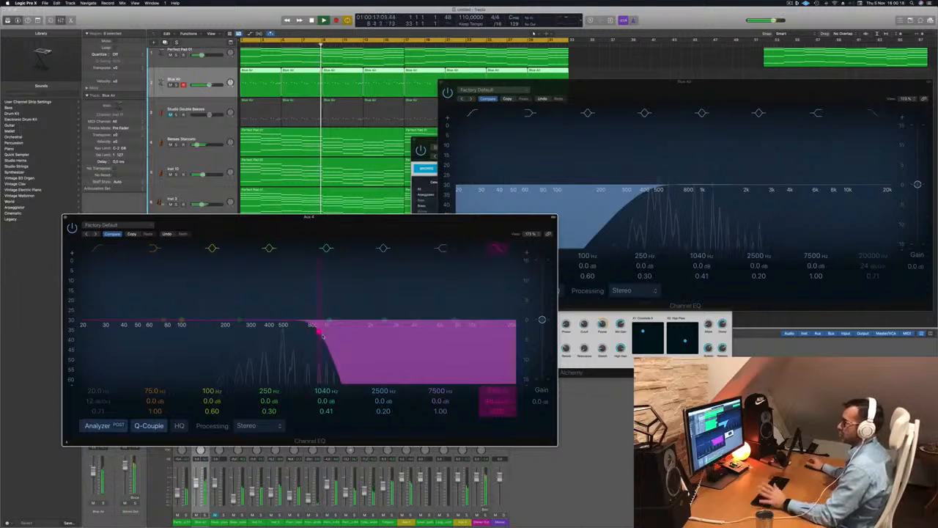
# Close the Aux 4 EQ window and solo the French Horn Solo and French Horns Crescendo tracks.
pyautogui.click(64, 219)
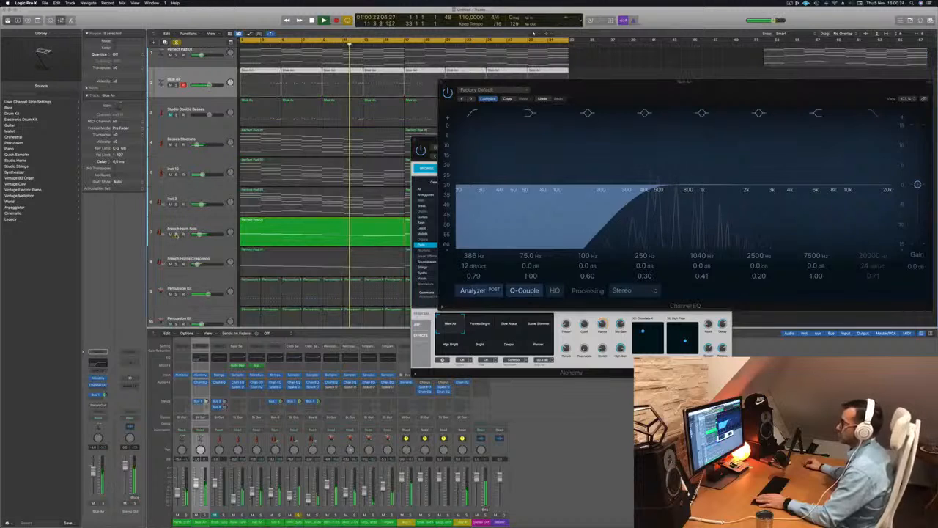
pyautogui.click(192, 225)
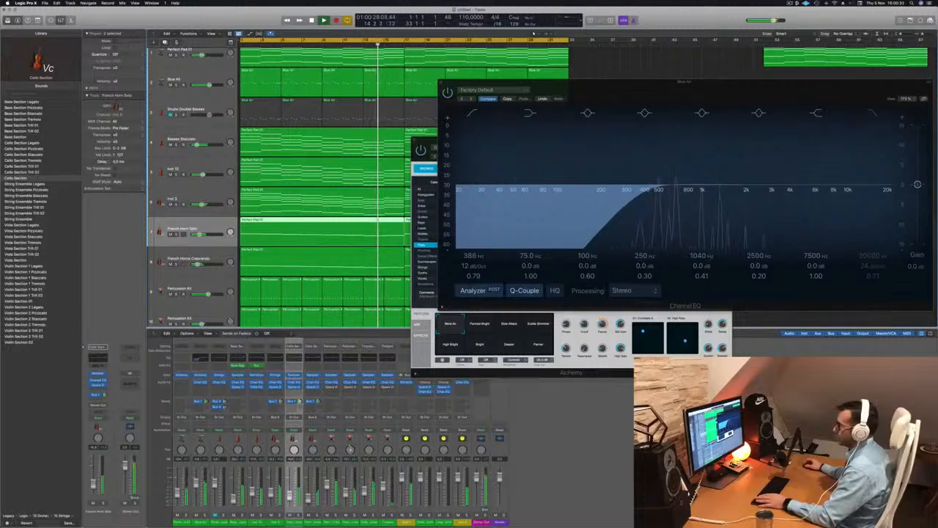
pyautogui.press('s')
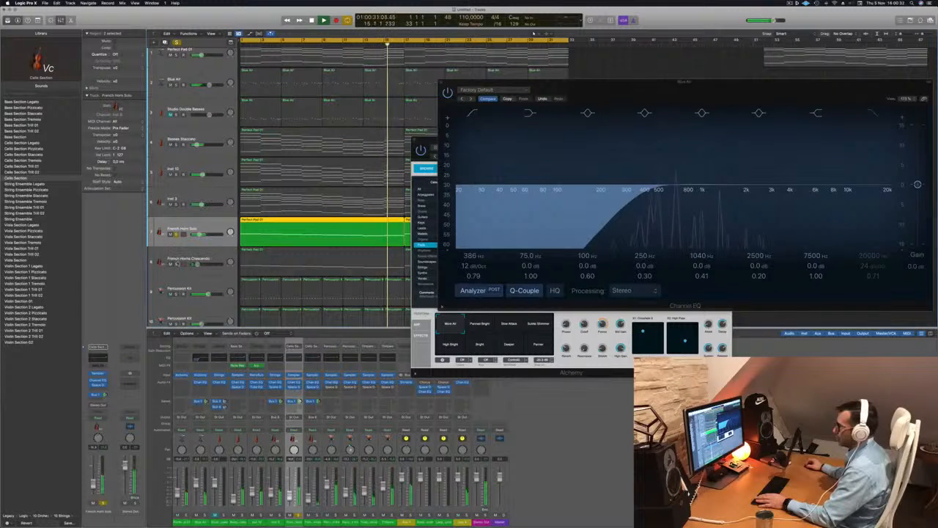
pyautogui.click(176, 264)
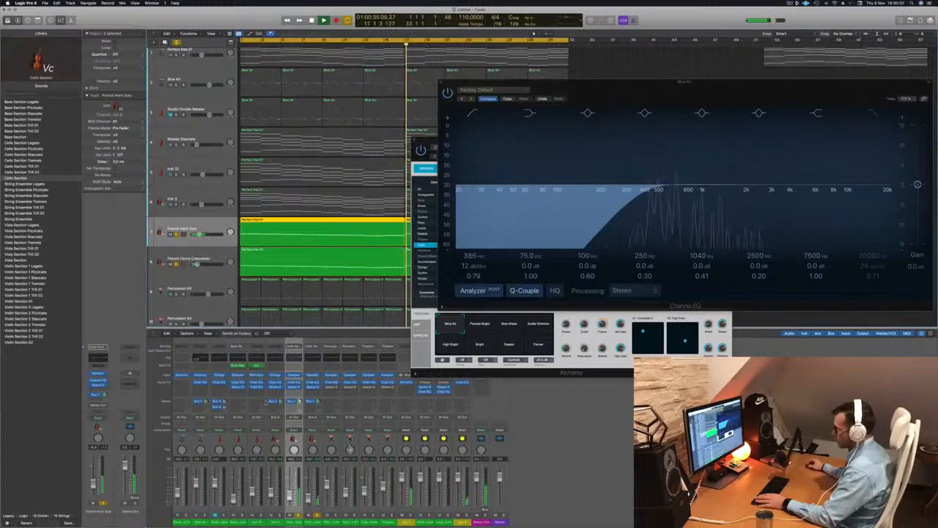
# Add a send from the French Horn Solo channel to Bus 4 → Aux 4 and start playback.
pyautogui.click(293, 417)
pyautogui.moveTo(298, 439)
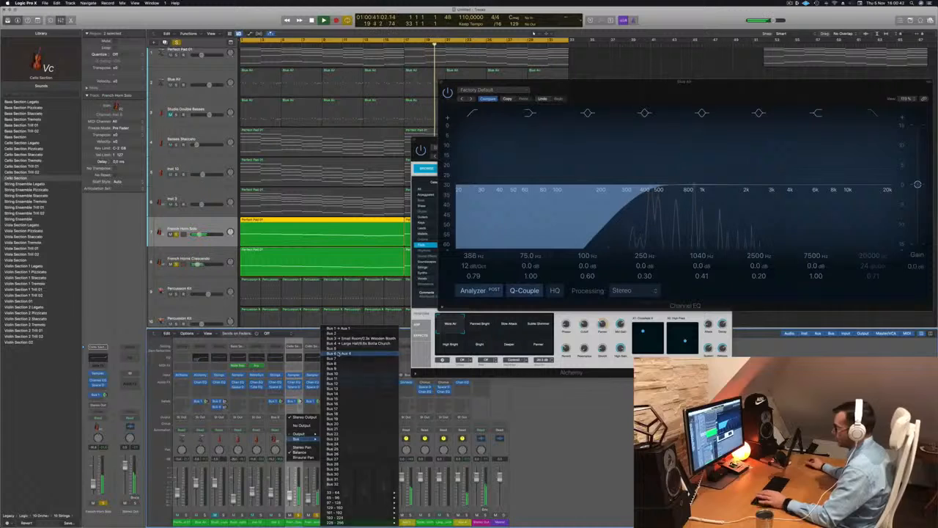
pyautogui.click(328, 353)
pyautogui.press('space')
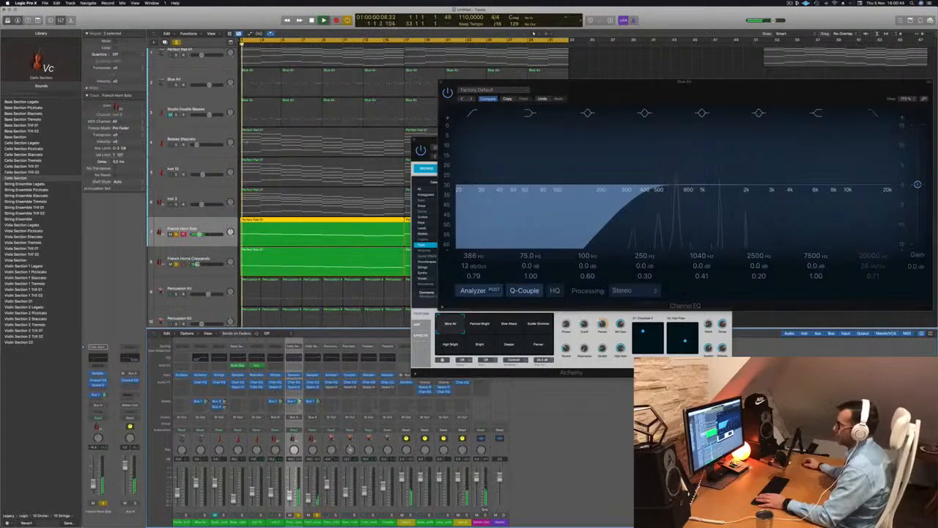
# Clear the track solos and restart playback.
pyautogui.click(177, 42)
pyautogui.press('space')
pyautogui.press('space')
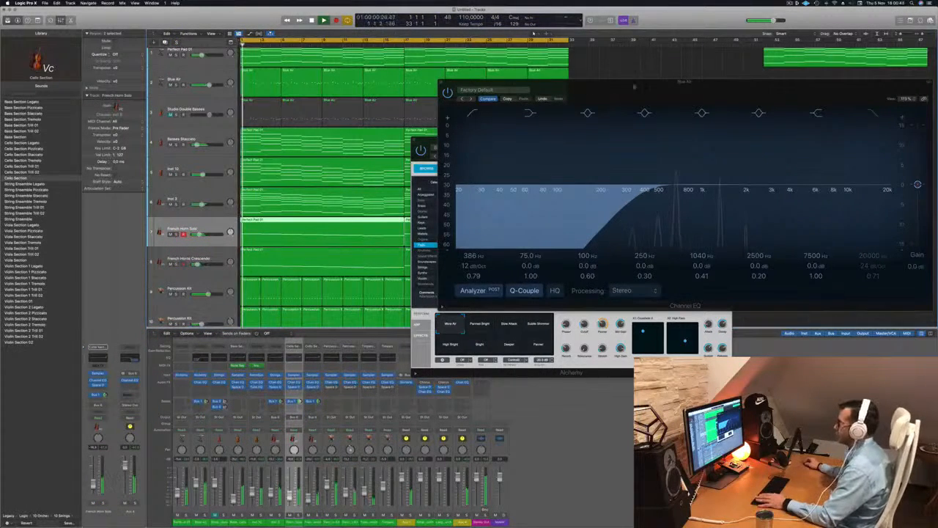
# Move the Alchemy plug-in window aside, view the Blue Air instrument, and close the window.
pyautogui.moveTo(635, 82); pyautogui.dragTo(406, 178)
pyautogui.click(214, 178)
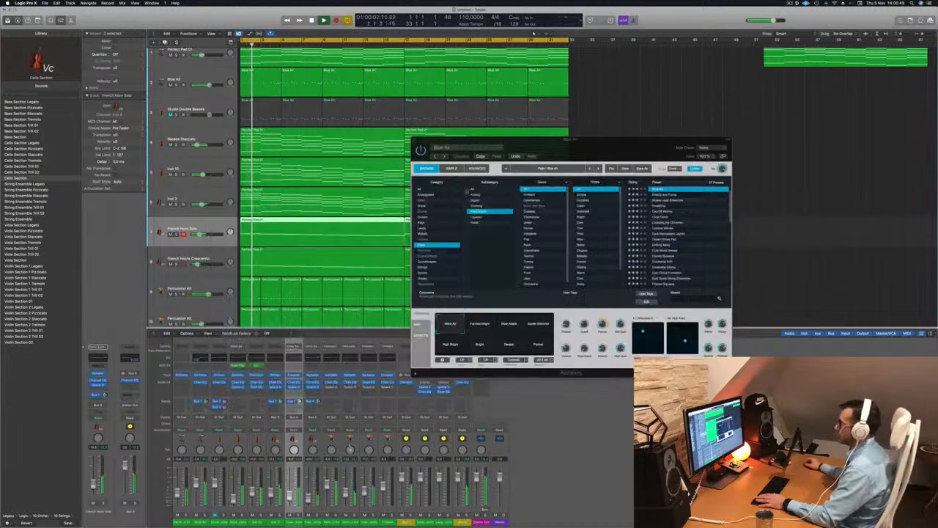
pyautogui.moveTo(618, 145); pyautogui.dragTo(564, 203)
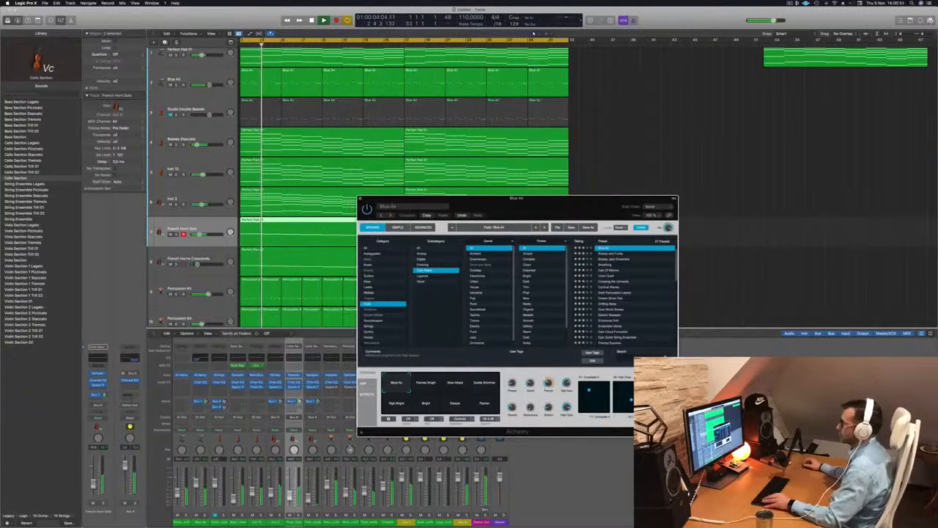
pyautogui.click(360, 198)
# Duplicate the Perfect Pad 01 track and copy its pad regions onto the new track.
pyautogui.click(207, 74)
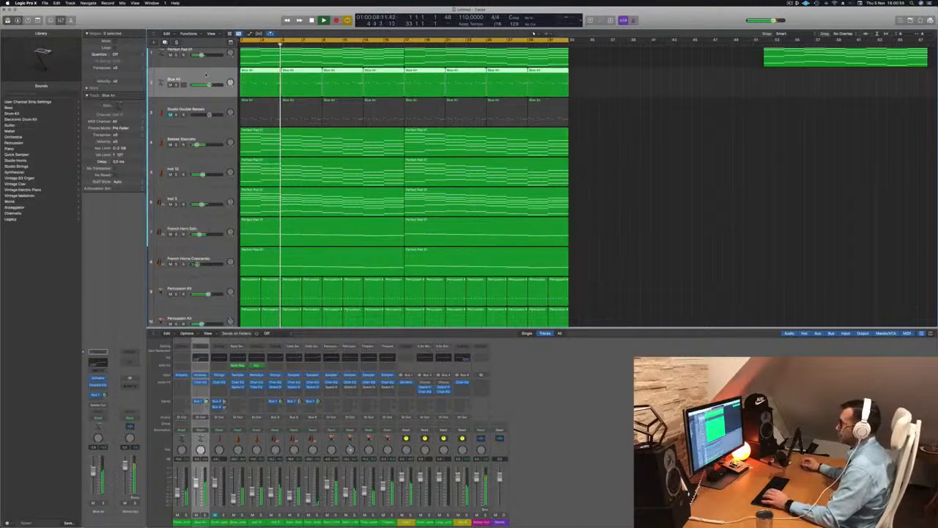
pyautogui.press('Return')
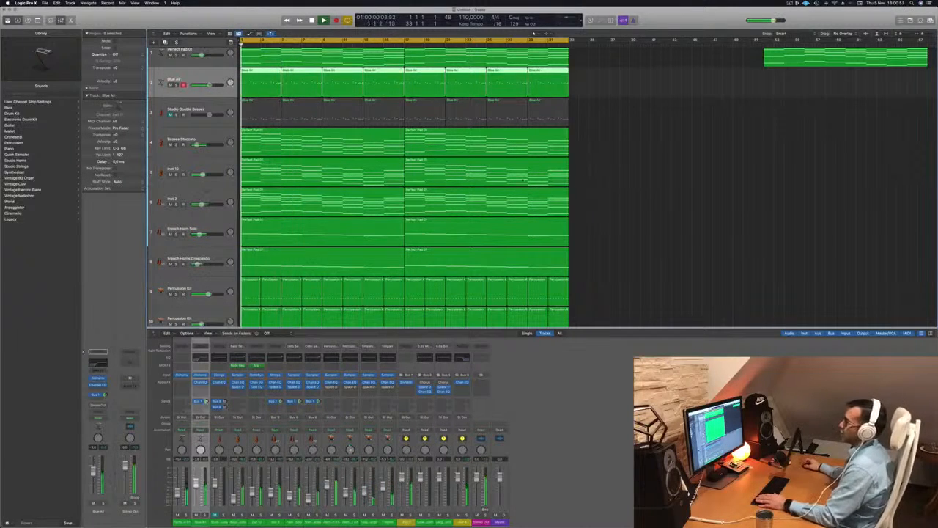
pyautogui.click(176, 200)
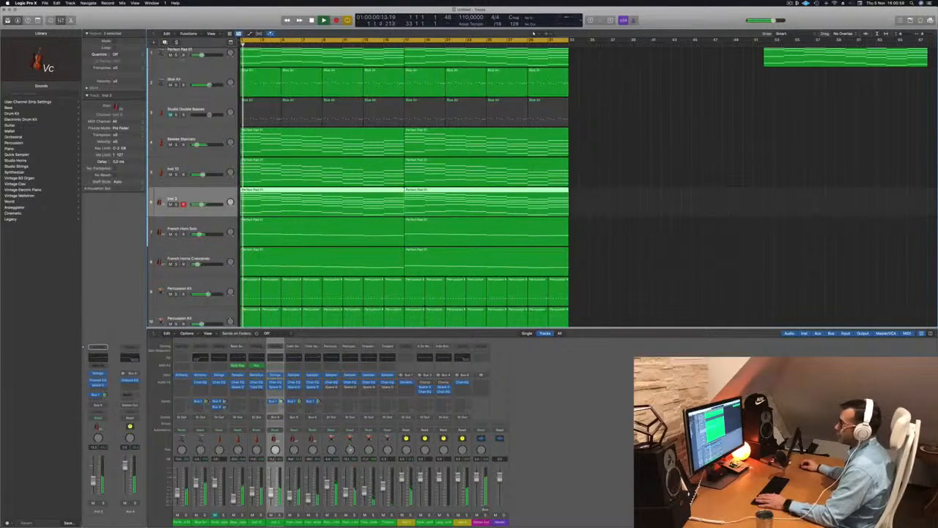
pyautogui.press('Up')
pyautogui.press('Up')
pyautogui.press('Up')
pyautogui.press('Up')
pyautogui.press('Up')
pyautogui.press('Return')
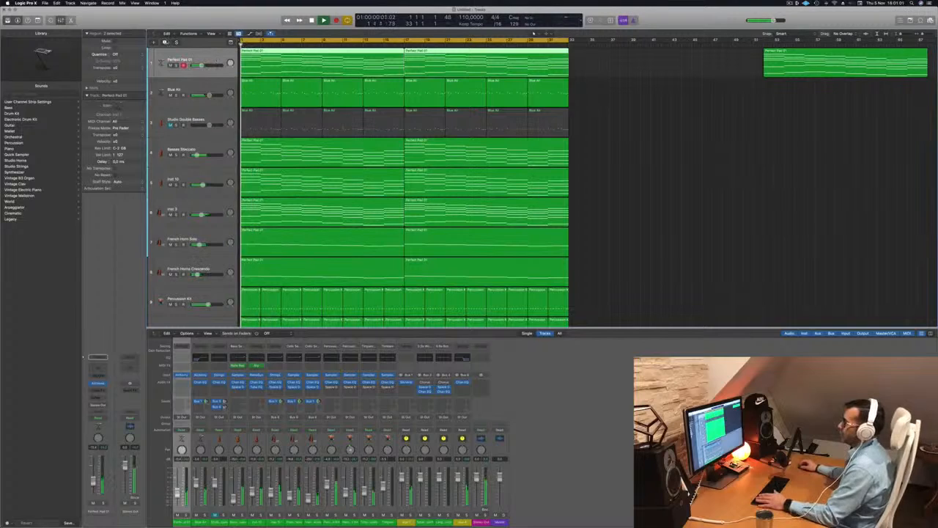
pyautogui.press('super+d')
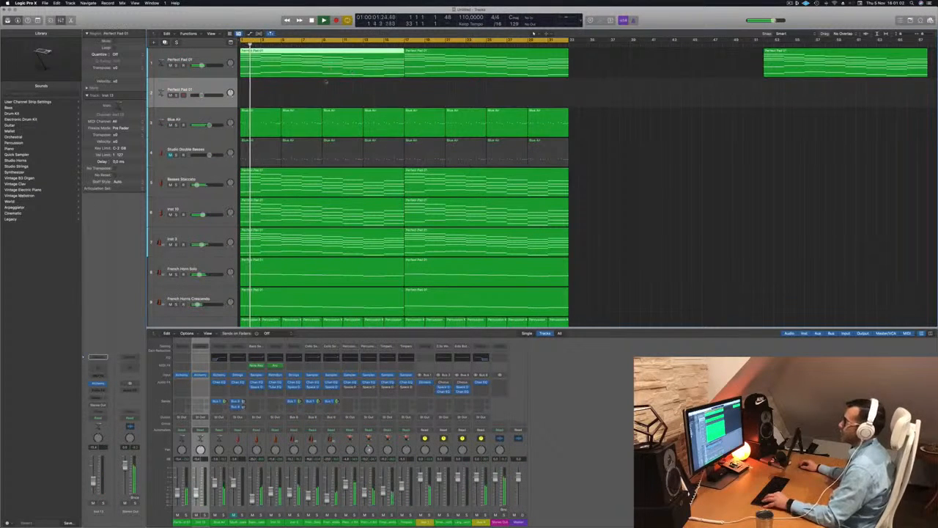
pyautogui.moveTo(327, 81); pyautogui.dragTo(522, 89)
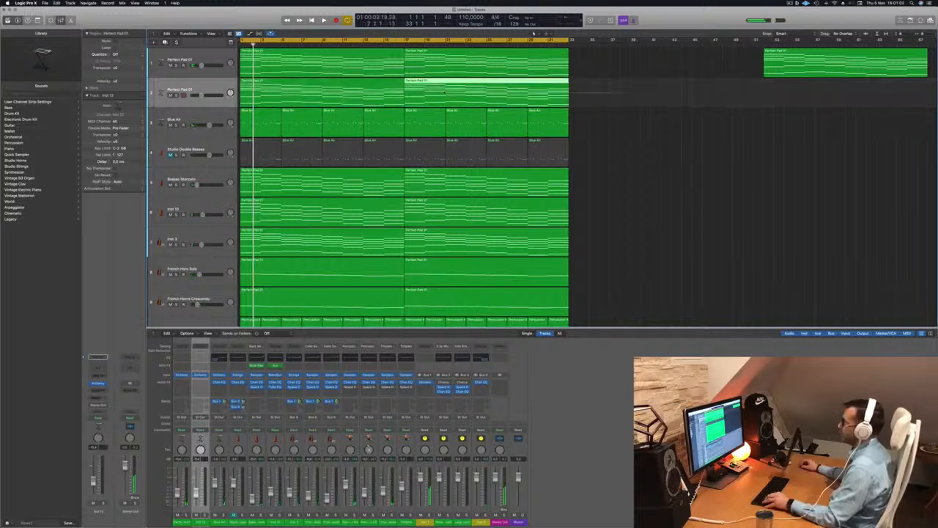
# Open the duplicated pad region in the Piano Roll and delete all but the lowest notes.
pyautogui.keyDown('shift'); pyautogui.click(378, 91); pyautogui.keyUp('shift')
pyautogui.press('p')
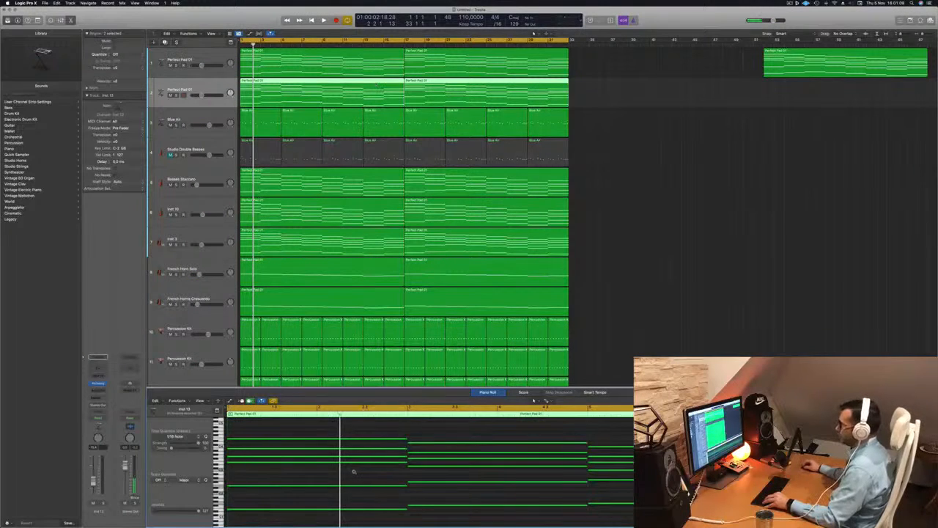
pyautogui.scroll(-10, 354, 472)
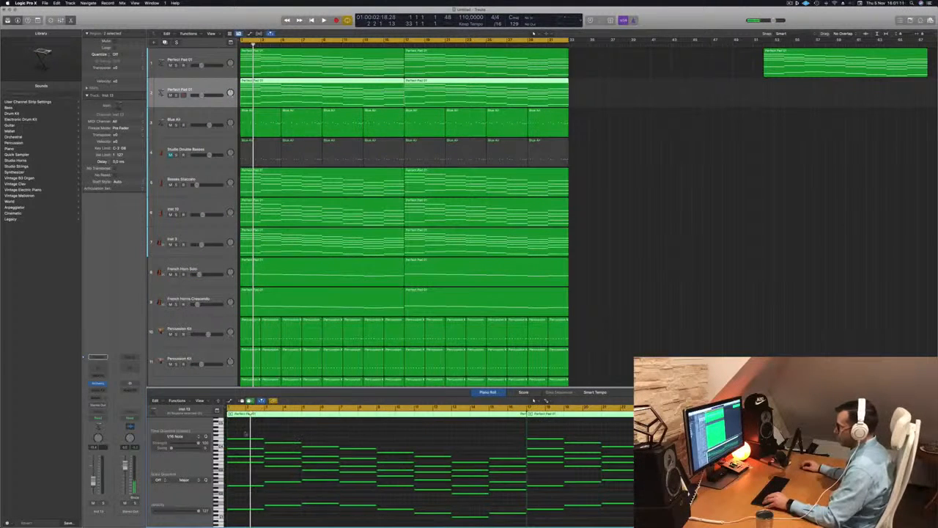
pyautogui.moveTo(245, 432); pyautogui.dragTo(562, 473)
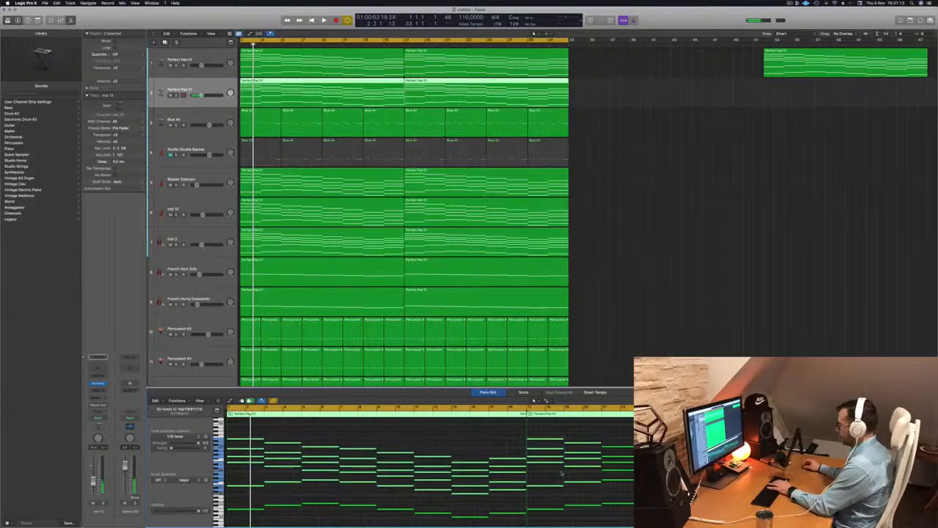
pyautogui.press('Delete')
pyautogui.moveTo(594, 438); pyautogui.dragTo(632, 501)
pyautogui.press('Delete')
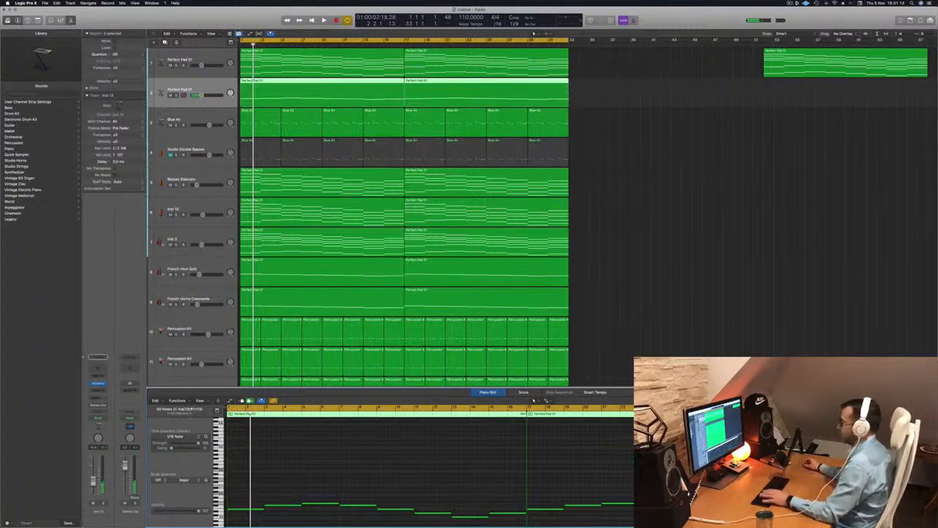
# Open the duplicated track's Alchemy instrument and load the Perfect Pad 03 preset.
pyautogui.press('space')
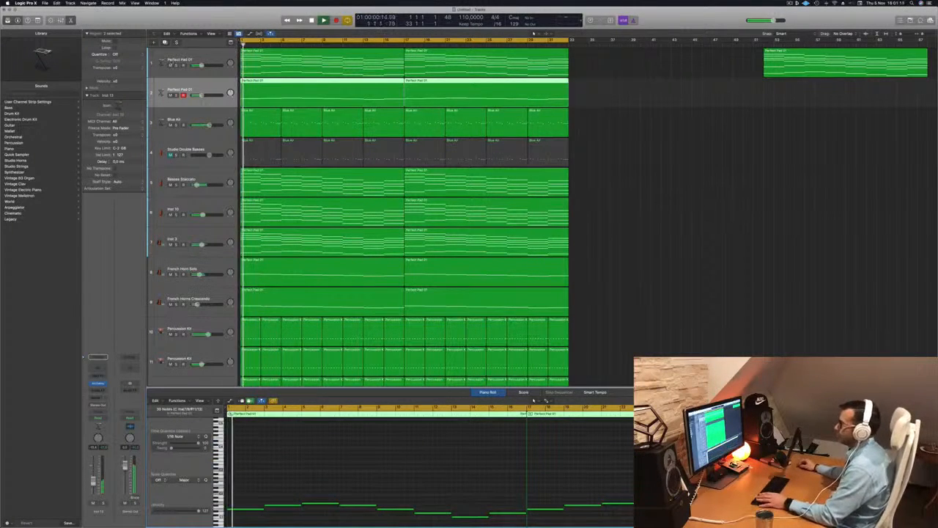
pyautogui.click(215, 87)
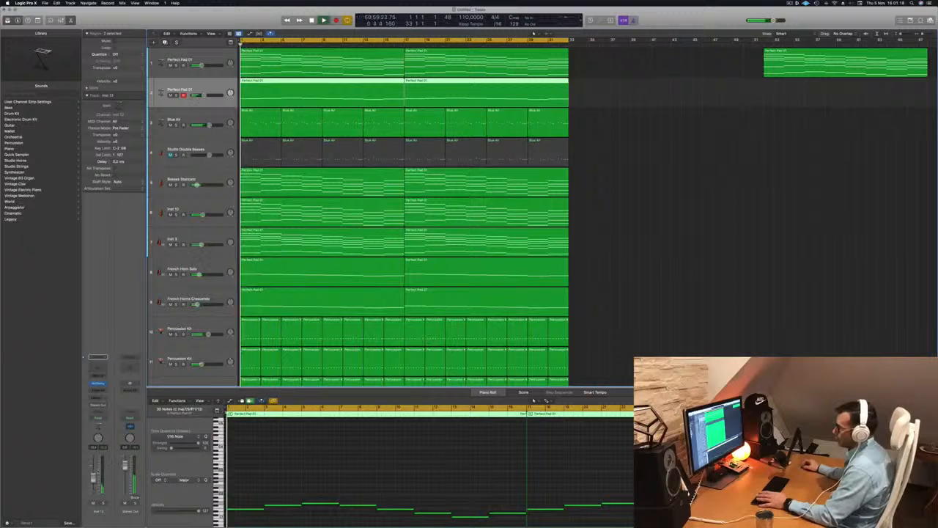
pyautogui.click(99, 383)
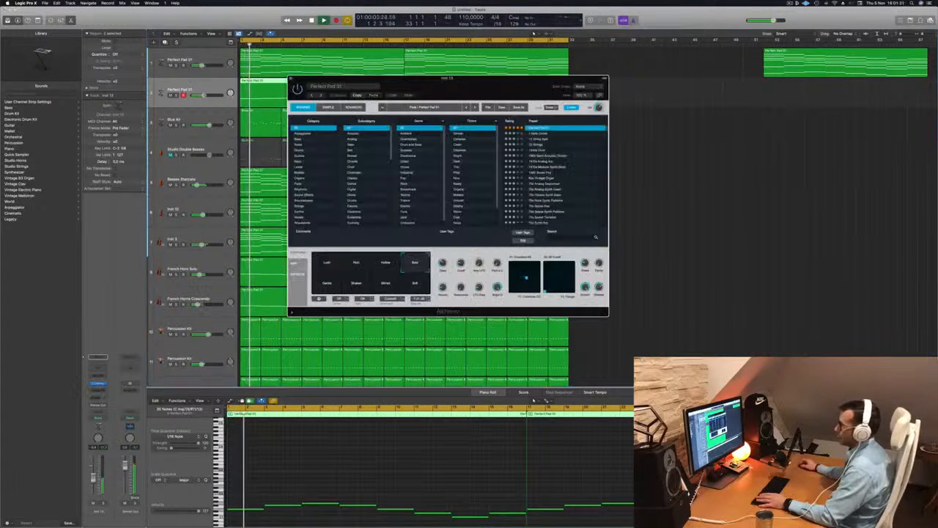
pyautogui.moveTo(464, 86); pyautogui.dragTo(576, 97)
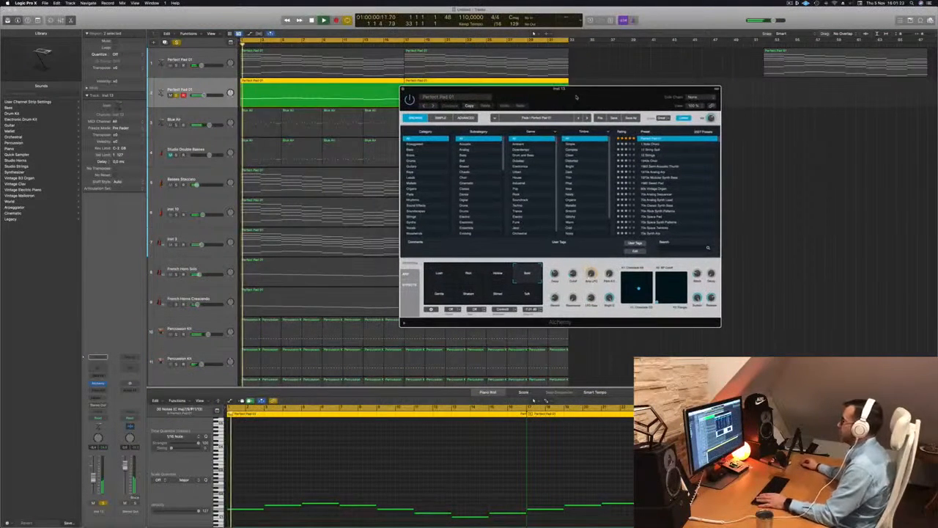
pyautogui.scroll(3, 659, 147)
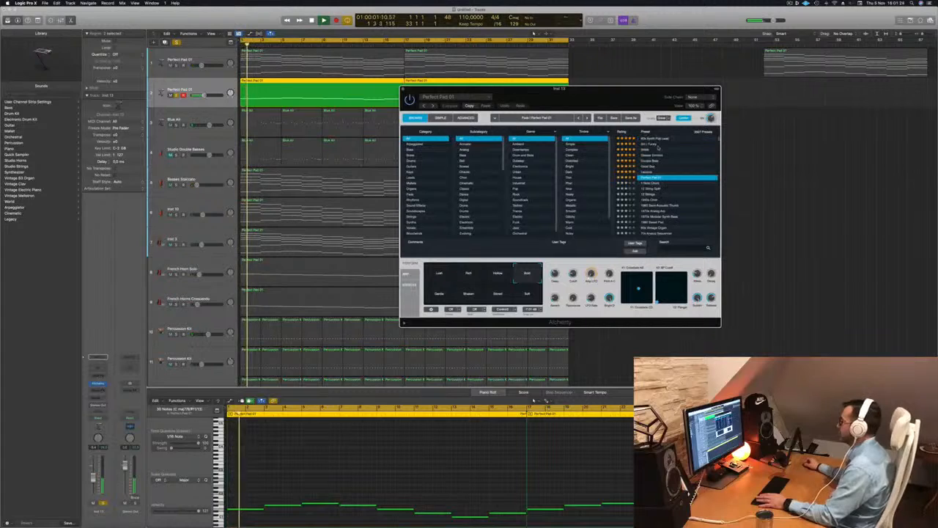
pyautogui.scroll(-3, 653, 132)
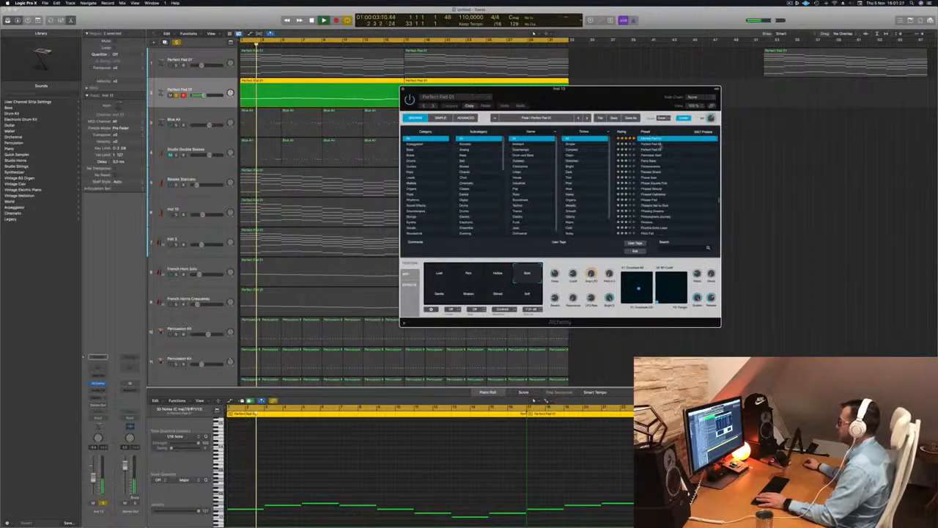
pyautogui.click(654, 145)
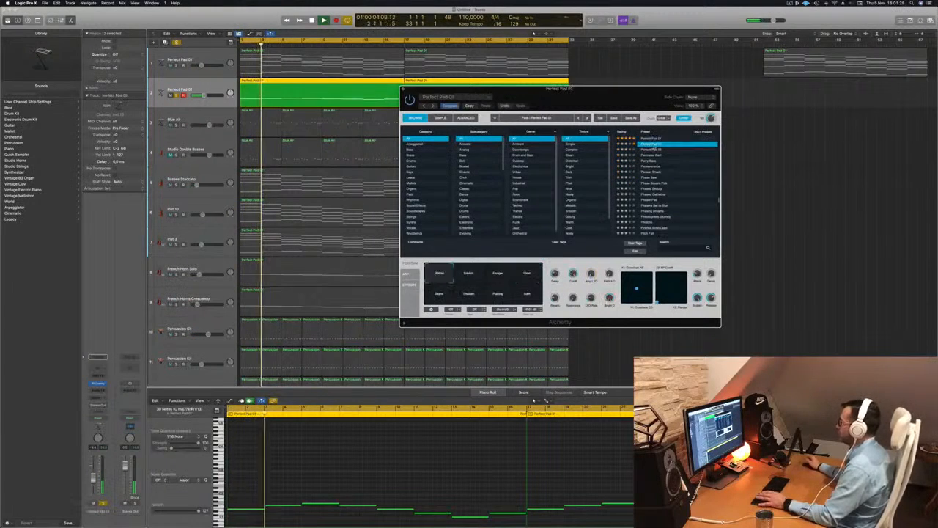
pyautogui.click(653, 149)
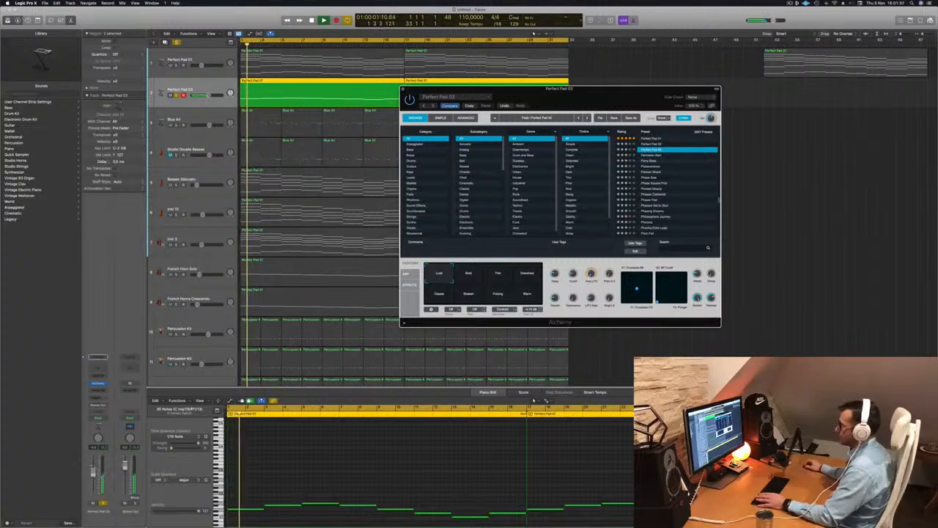
# Tweak an Alchemy performance knob and try the snapshot pads, ending on Warm.
pyautogui.moveTo(569, 273); pyautogui.dragTo(570, 278)
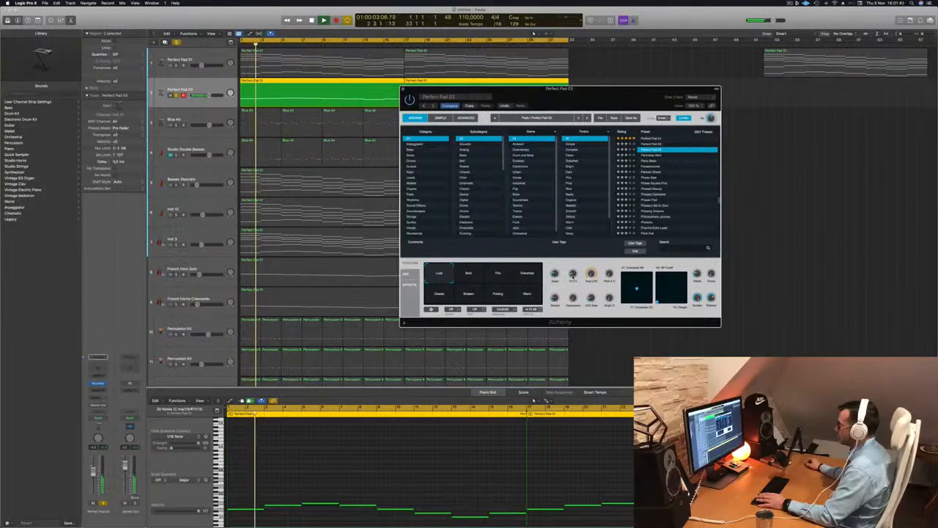
pyautogui.click(526, 273)
pyautogui.click(478, 275)
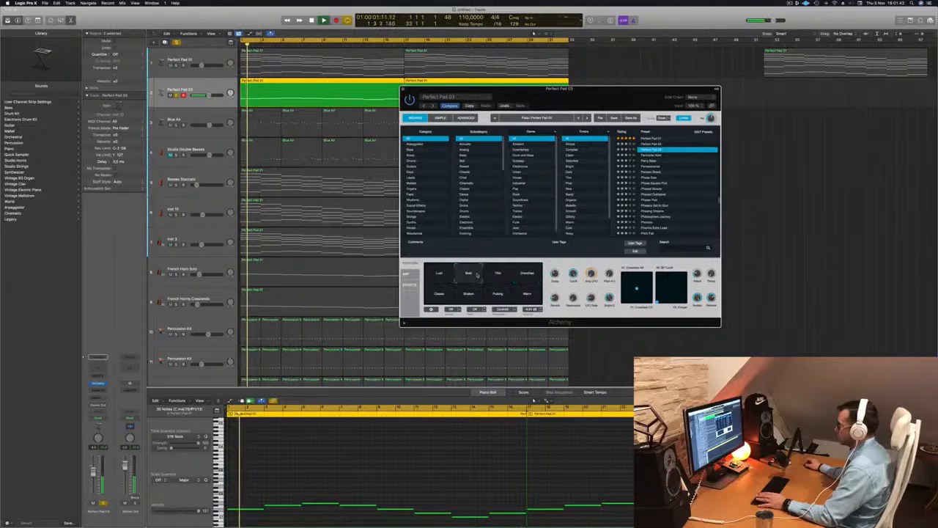
pyautogui.click(499, 278)
pyautogui.click(527, 293)
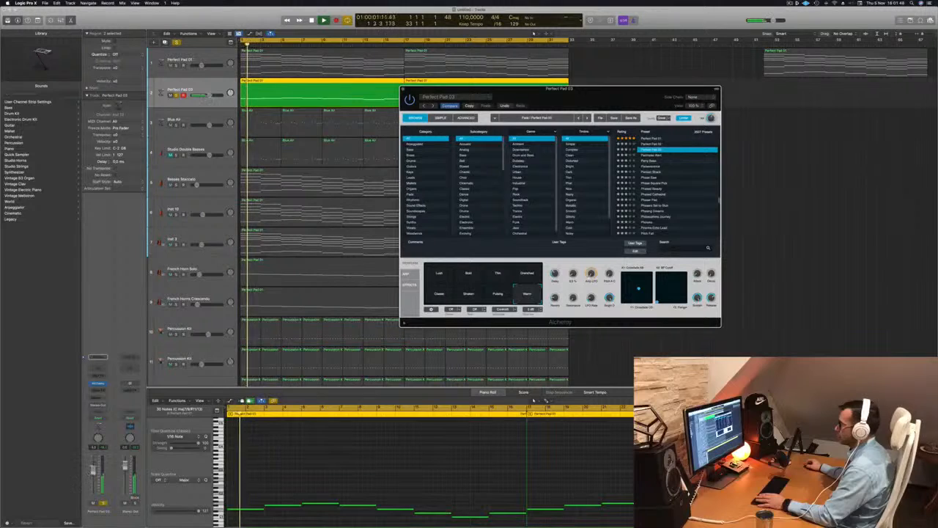
pyautogui.moveTo(598, 97); pyautogui.dragTo(721, 105)
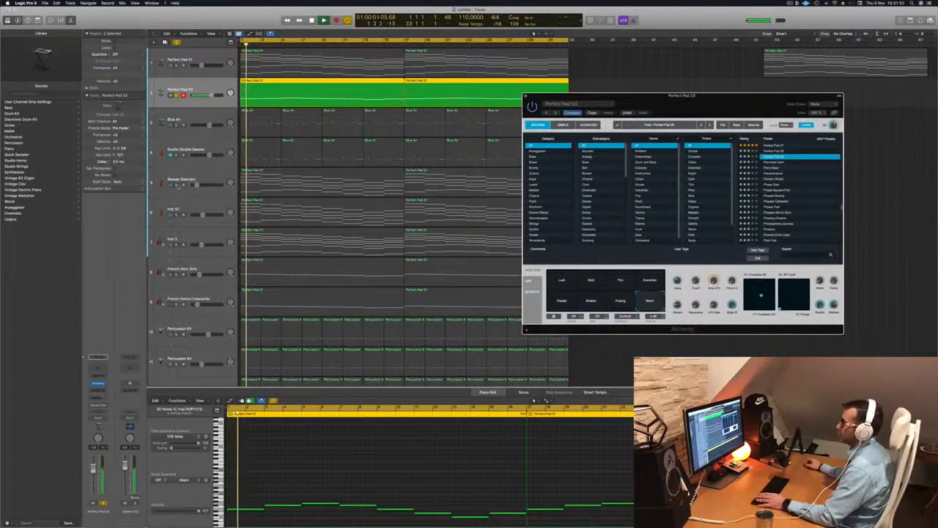
# Select the Basses Staccato track and add a send to Bus 1 → Aux 1.
pyautogui.click(180, 183)
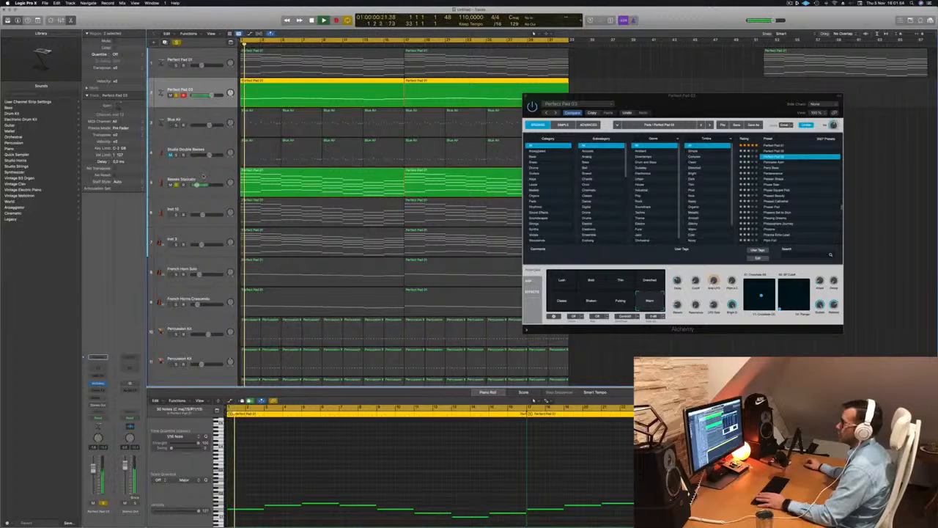
pyautogui.click(204, 179)
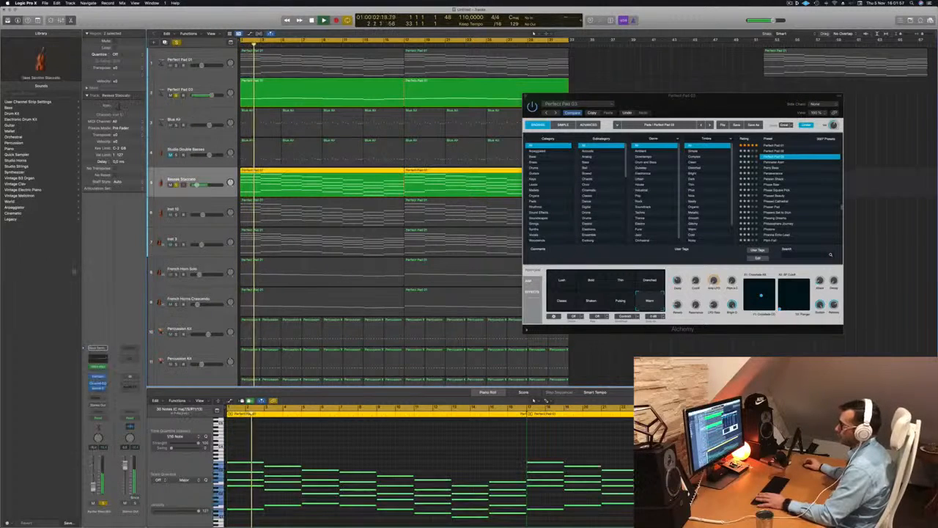
pyautogui.click(97, 397)
pyautogui.moveTo(97, 405)
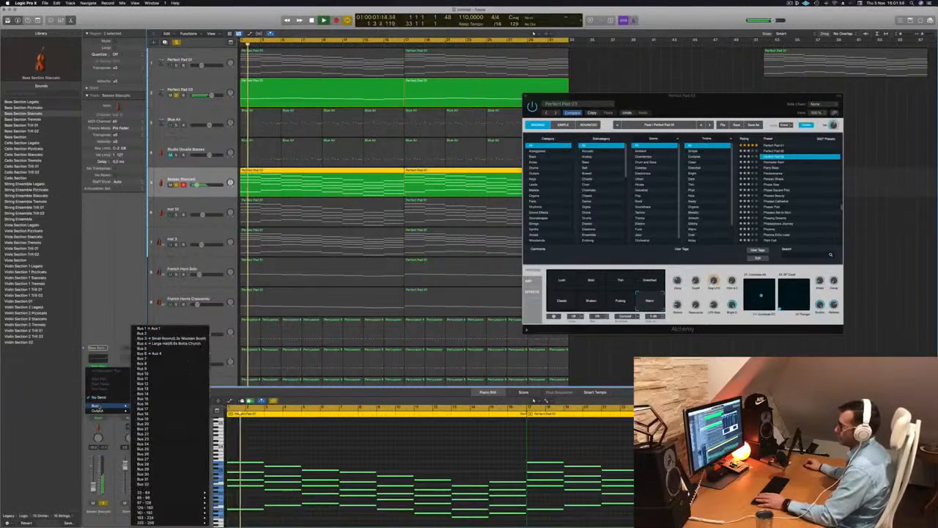
pyautogui.click(164, 329)
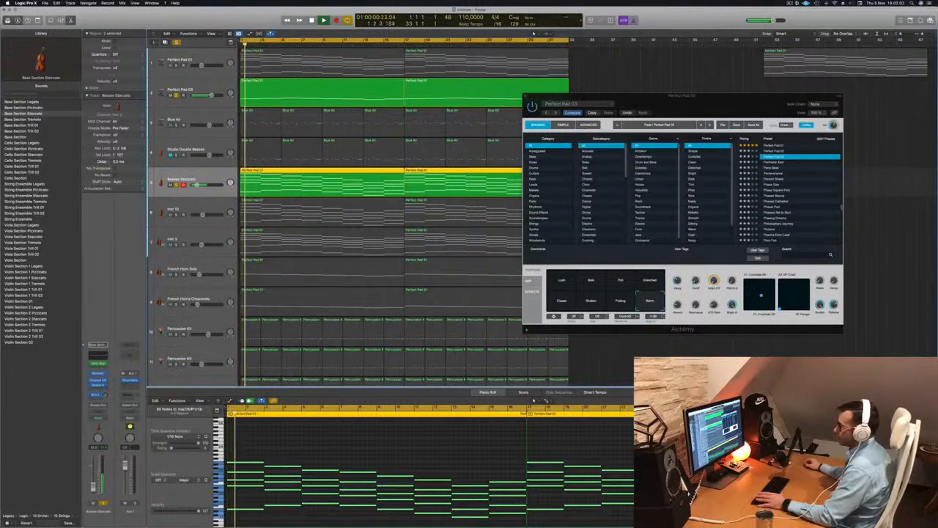
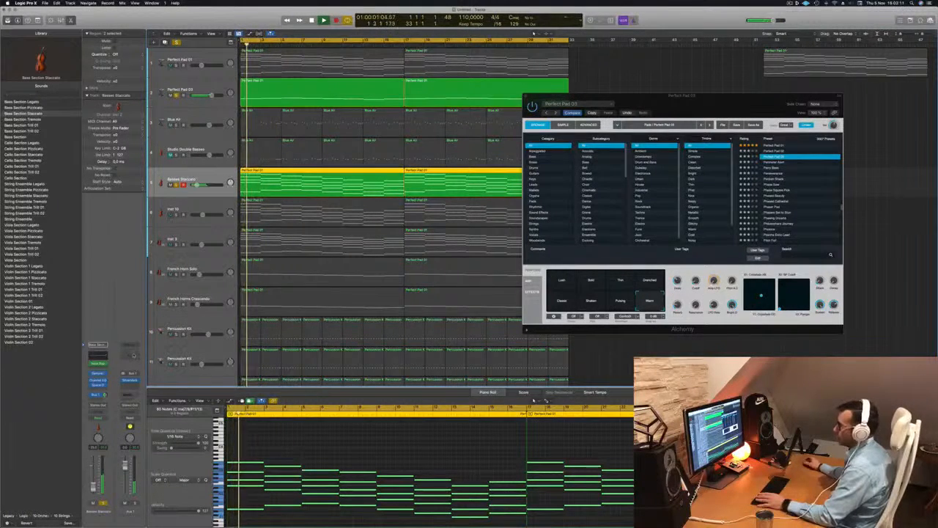
# Open the Aux 1 Channel EQ, lower the high band to 2840 Hz at -4.5 dB and add a 336 Hz low cut.
pyautogui.click(133, 356)
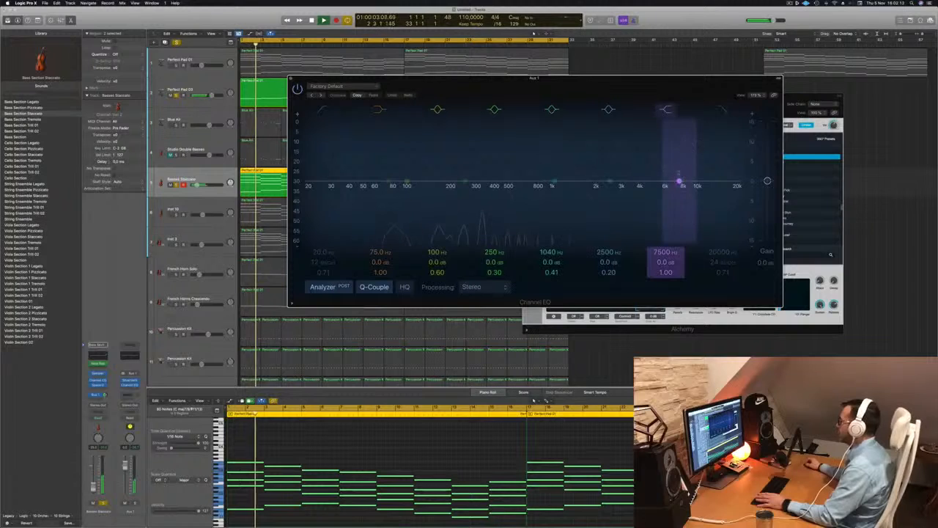
pyautogui.moveTo(678, 181); pyautogui.dragTo(618, 188)
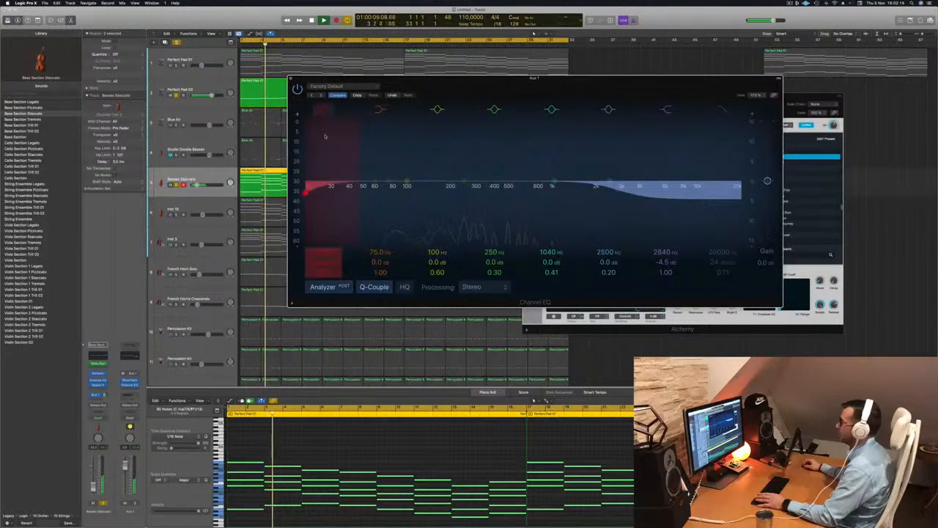
pyautogui.moveTo(325, 136); pyautogui.dragTo(484, 187)
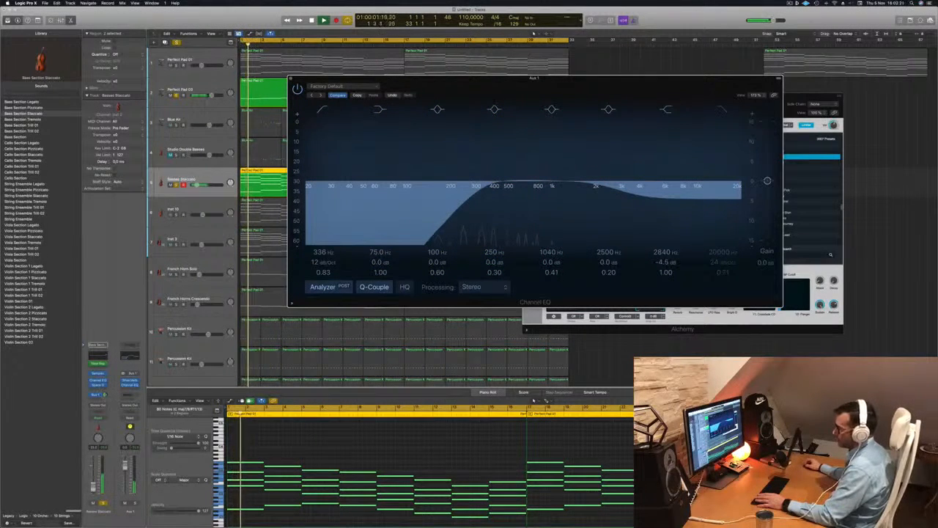
pyautogui.press('XF86AudioPlay')
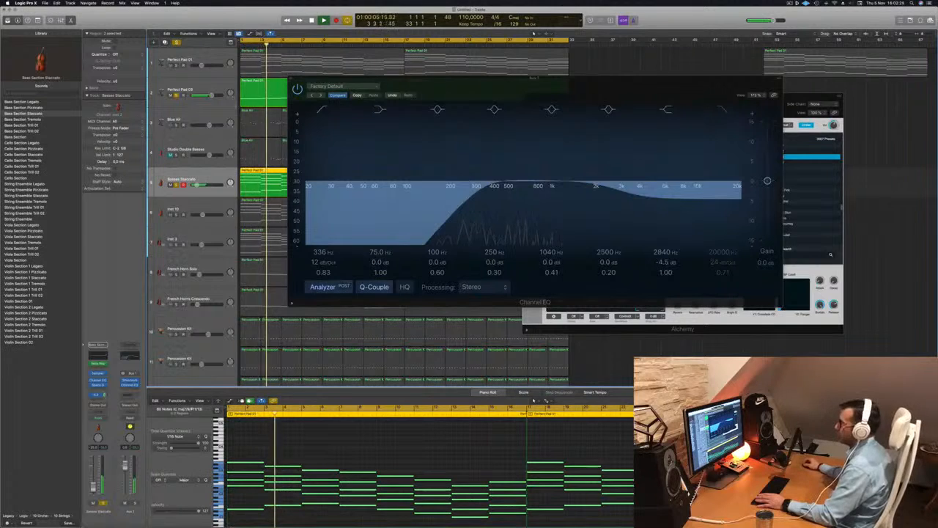
pyautogui.press('super+w')
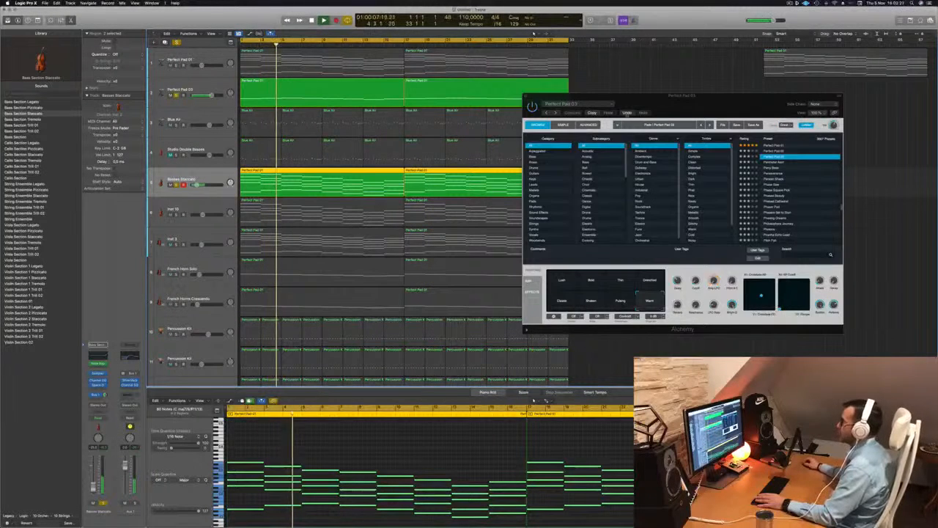
# Unmute the Inst 10 track and select it.
pyautogui.moveTo(653, 104); pyautogui.dragTo(778, 108)
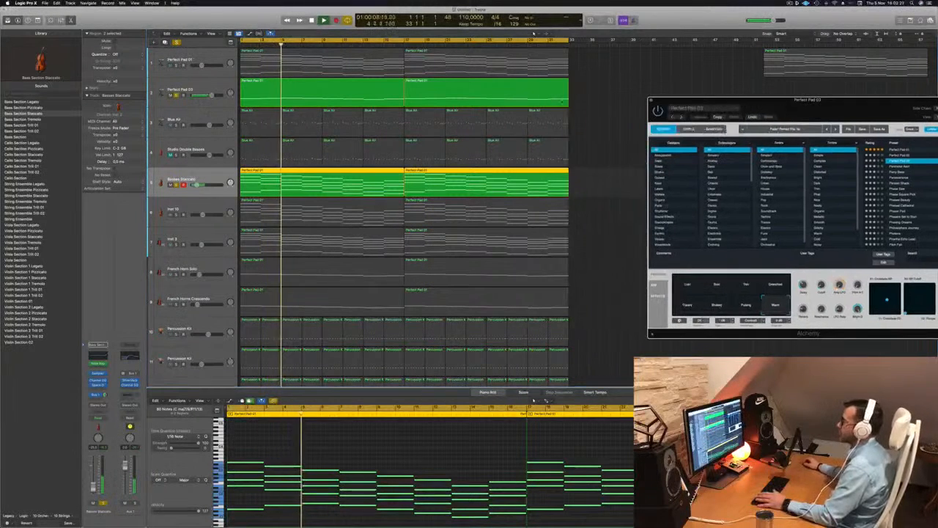
pyautogui.click(171, 214)
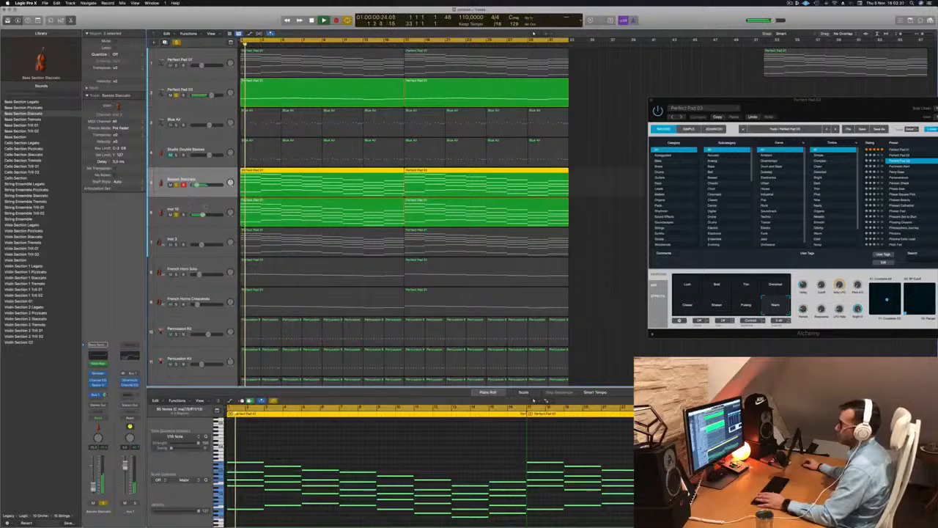
pyautogui.click(188, 206)
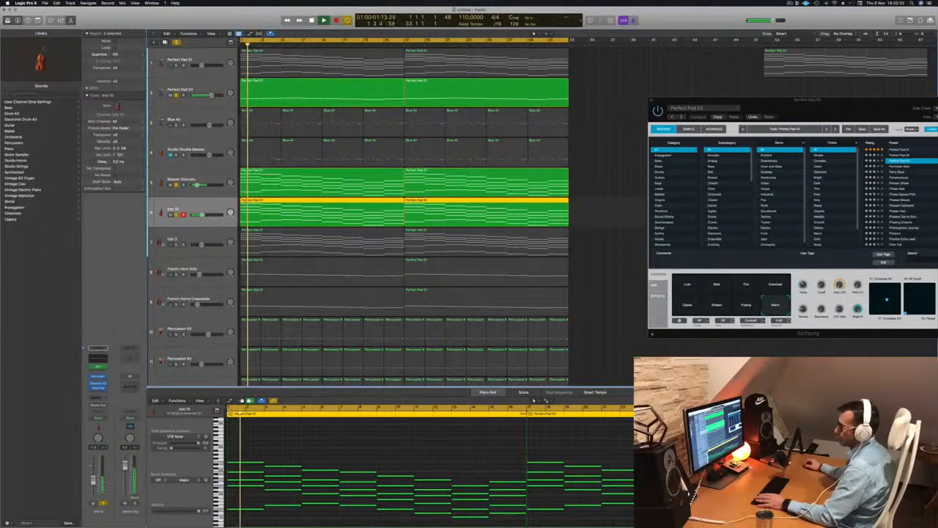
# Unmute both Percussion Kit tracks, toggle solo on the selected track and return to the song start.
pyautogui.scroll(-3, 273, 286)
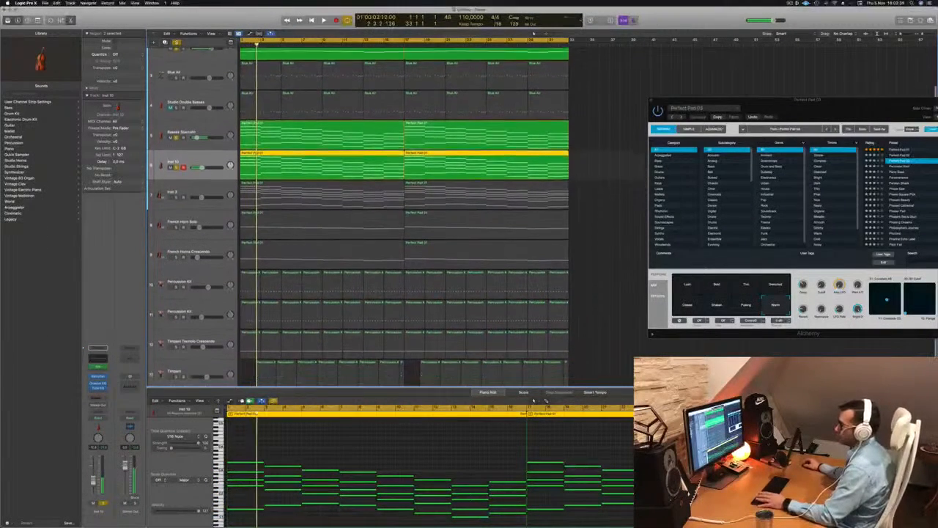
pyautogui.click(172, 284)
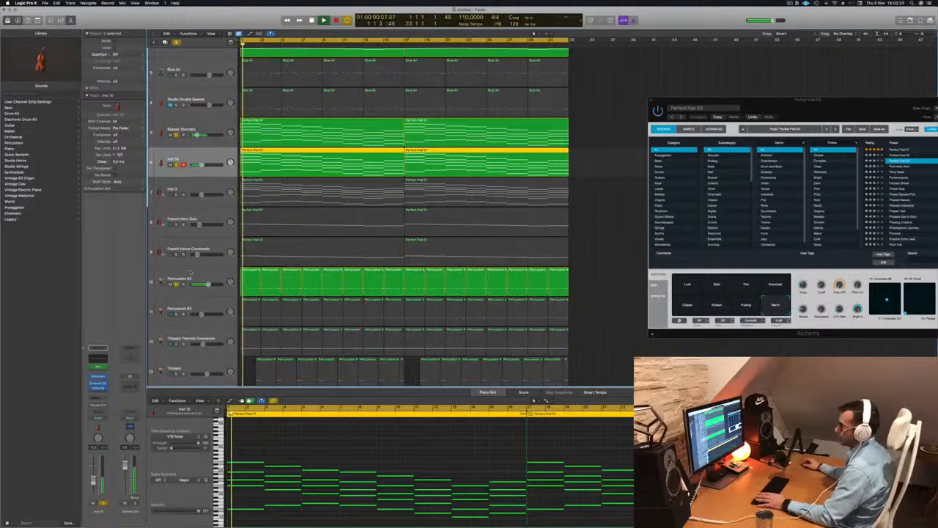
pyautogui.click(189, 274)
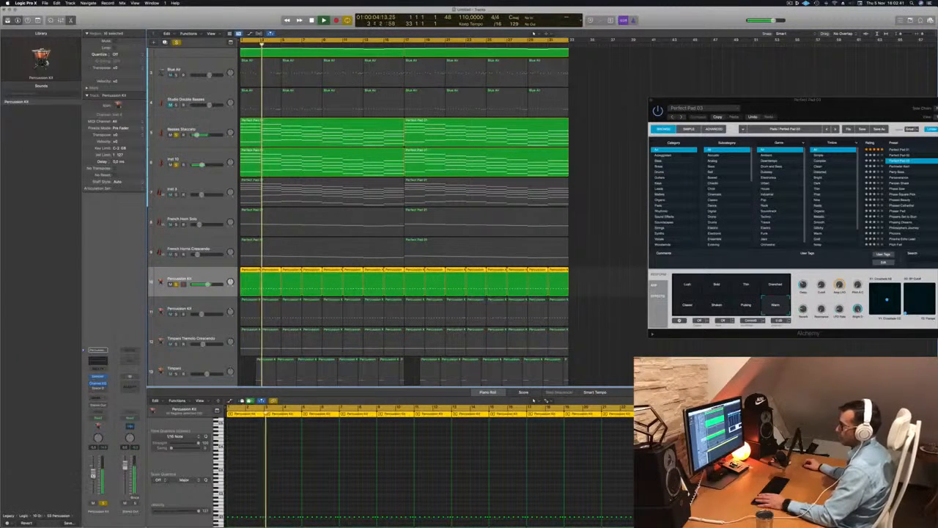
pyautogui.click(210, 307)
pyautogui.click(176, 314)
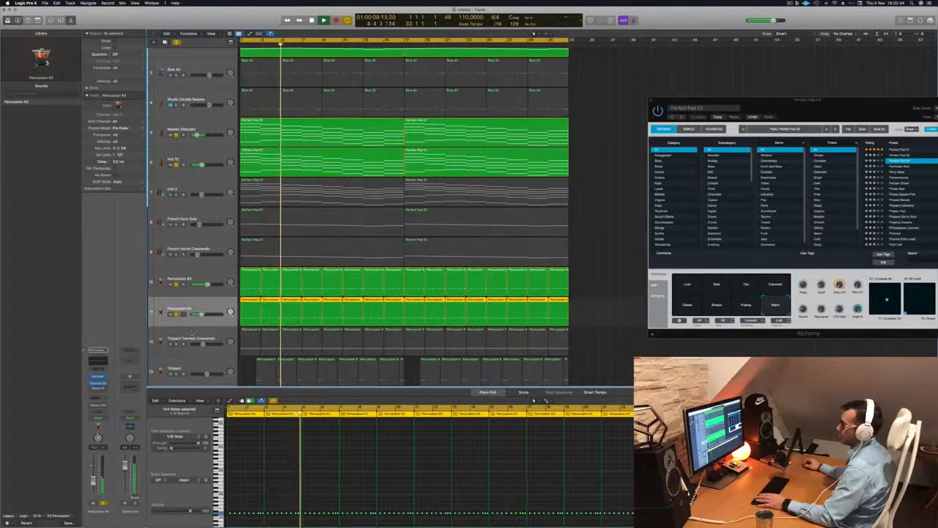
pyautogui.press('s')
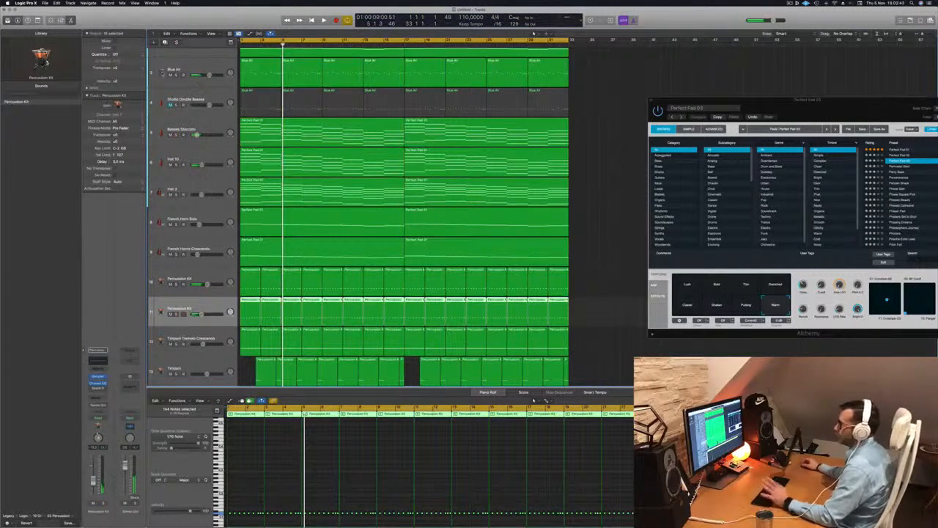
pyautogui.press('Return')
# Select the Blue Air track and start playback.
pyautogui.moveTo(757, 100); pyautogui.dragTo(743, 87)
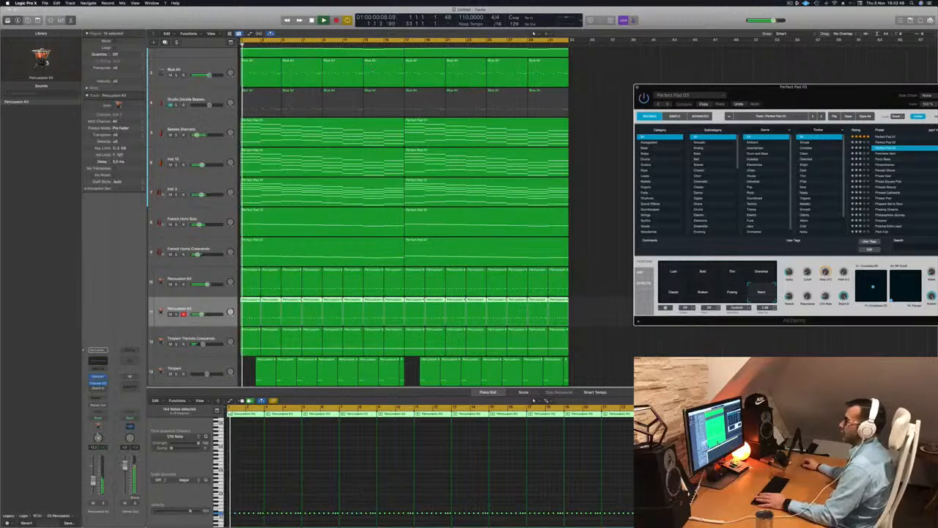
pyautogui.click(199, 67)
pyautogui.press('space')
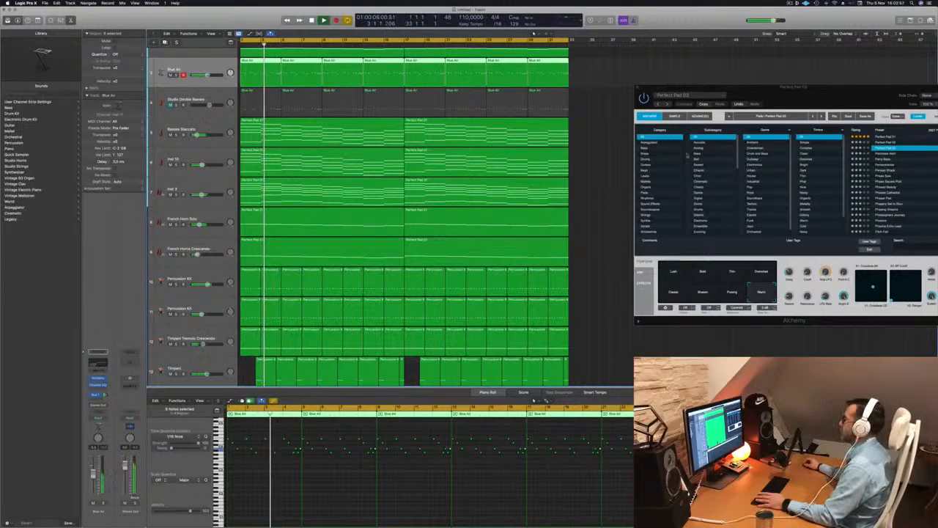
# Close the Alchemy plug-in window and return the playhead to the start.
pyautogui.moveTo(638, 90); pyautogui.dragTo(381, 144)
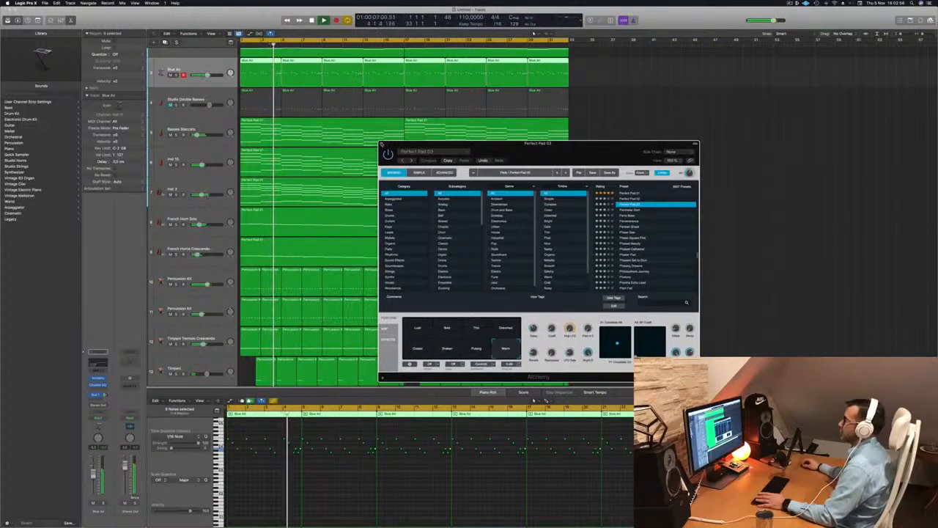
pyautogui.click(382, 145)
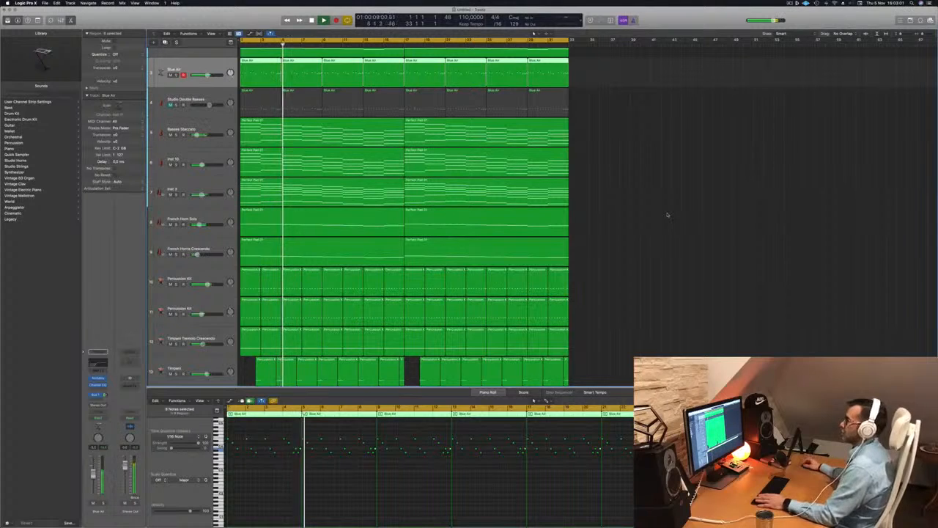
pyautogui.press('Return')
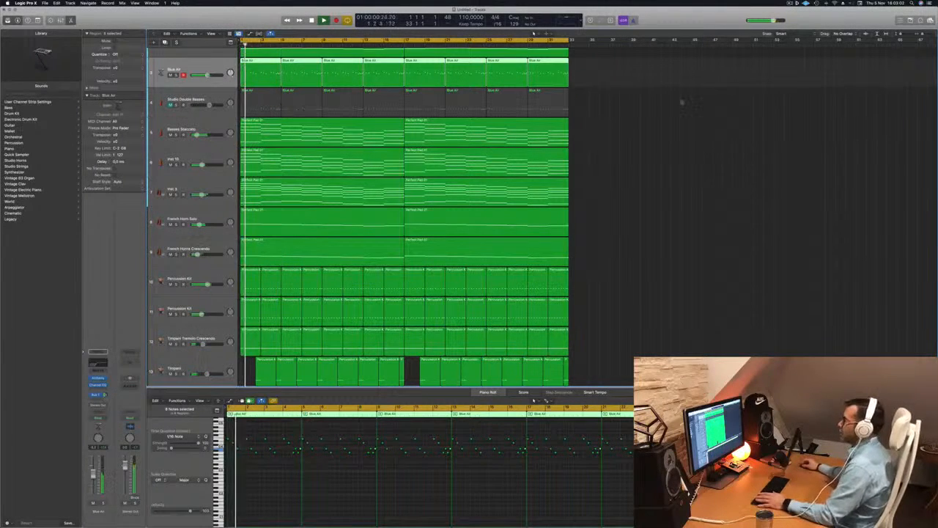
# Delete every second region on the Blue Air track.
pyautogui.click(316, 68)
pyautogui.press('Delete')
pyautogui.press('space')
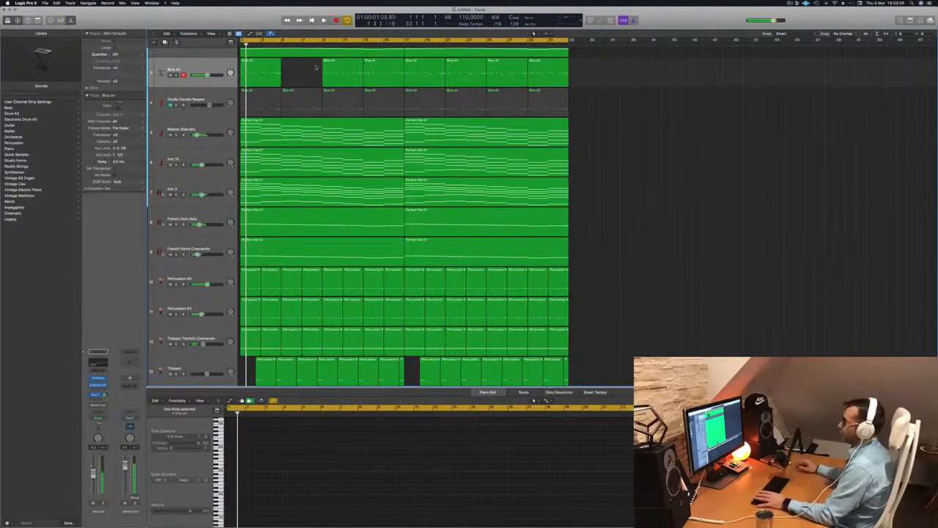
pyautogui.click(394, 73)
pyautogui.press('Delete')
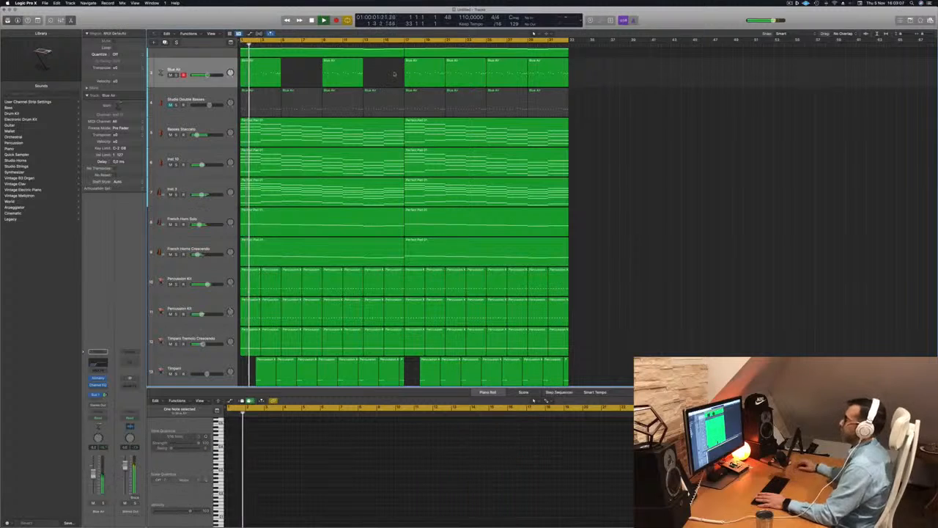
pyautogui.click(451, 74)
pyautogui.press('Delete')
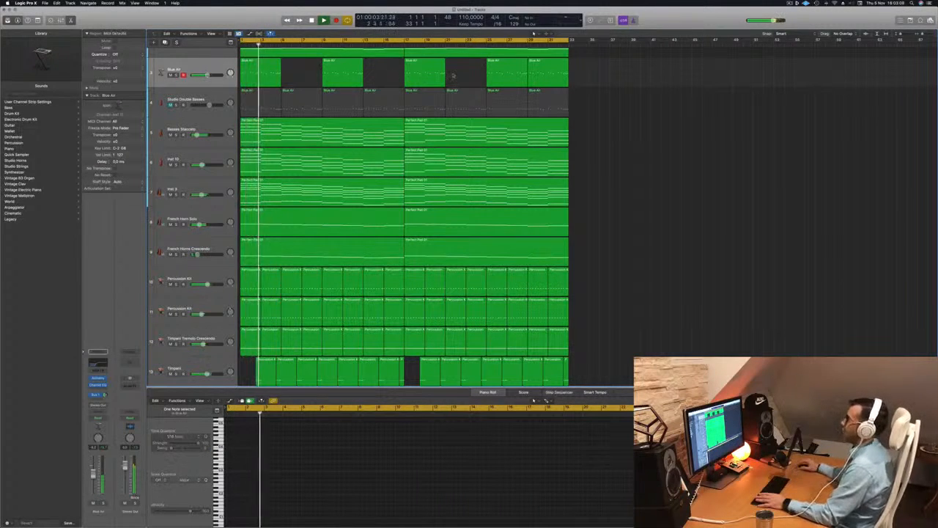
pyautogui.click(540, 76)
pyautogui.press('Delete')
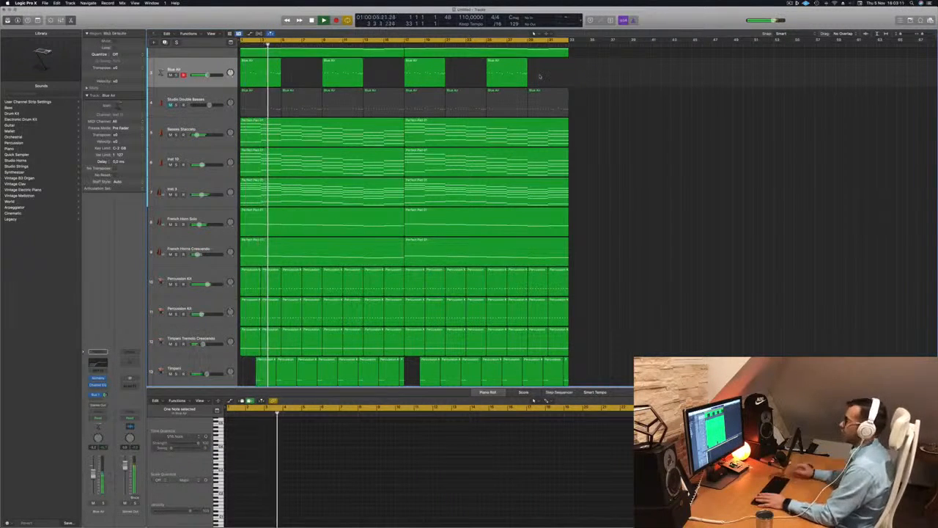
# Delete all regions on the Studio Double Basses track.
pyautogui.click(264, 107)
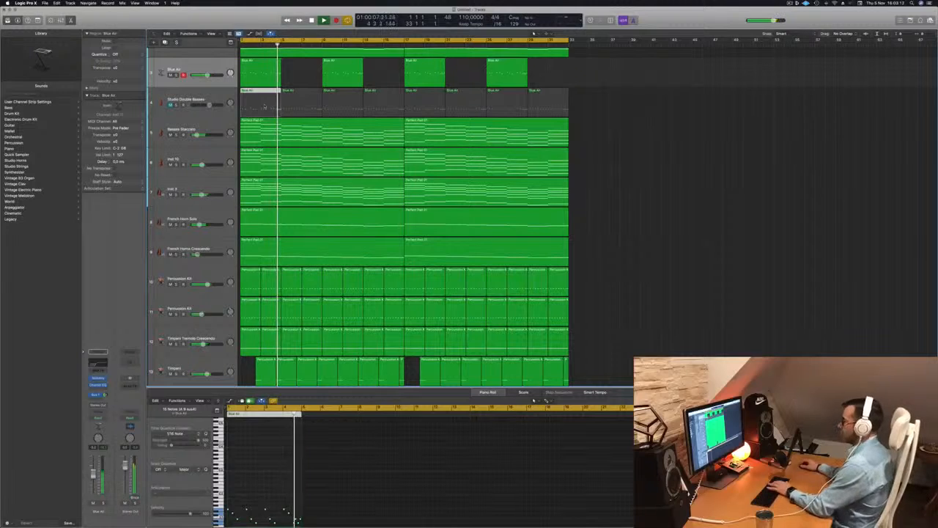
pyautogui.press('Delete')
pyautogui.click(297, 102)
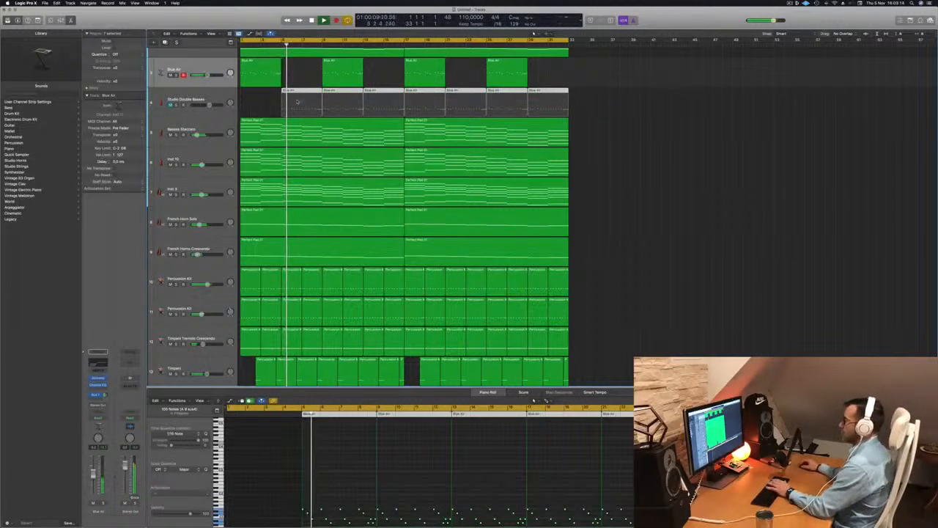
pyautogui.press('Delete')
# Select the Blue Air track and create a new track with the same settings below it.
pyautogui.click(206, 70)
pyautogui.press('Return')
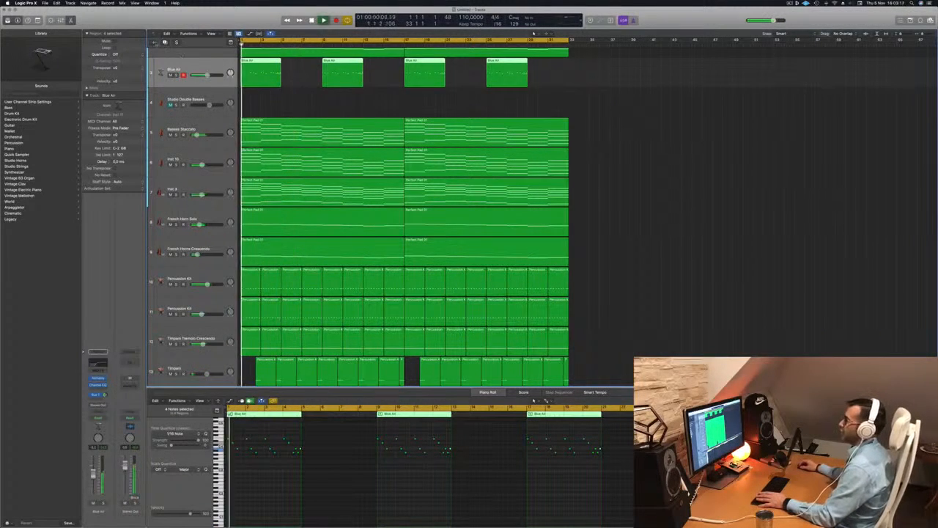
pyautogui.press('super+d')
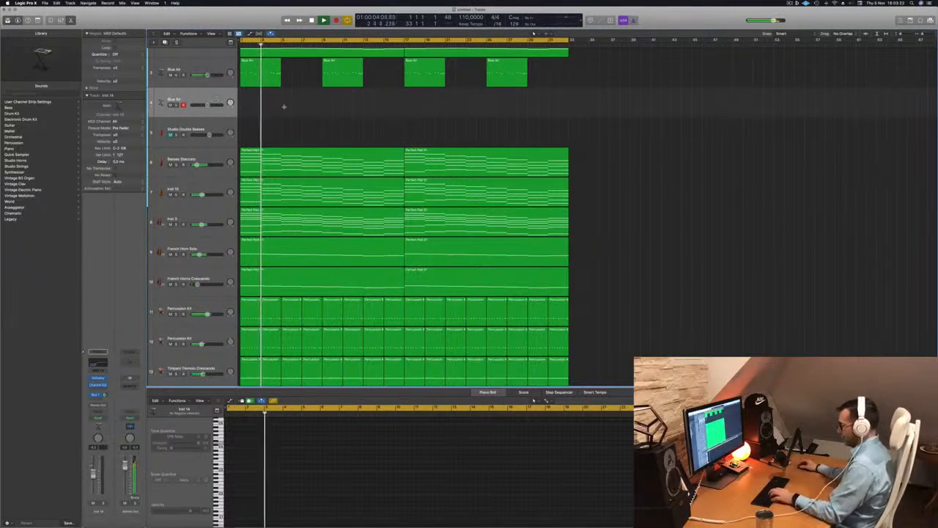
# Open Musical Typing and the new track's Alchemy instrument, then load the Crossing the Universe pad preset.
pyautogui.press('super+k')
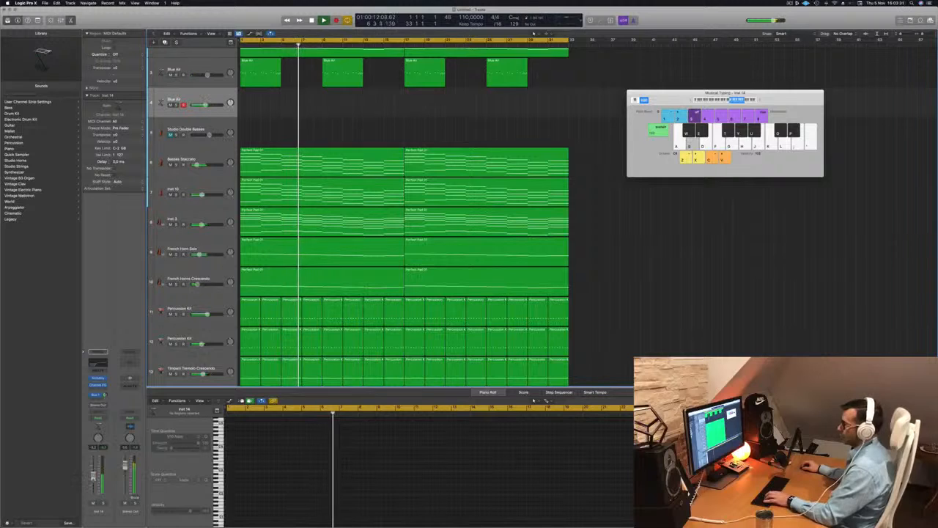
pyautogui.click(97, 377)
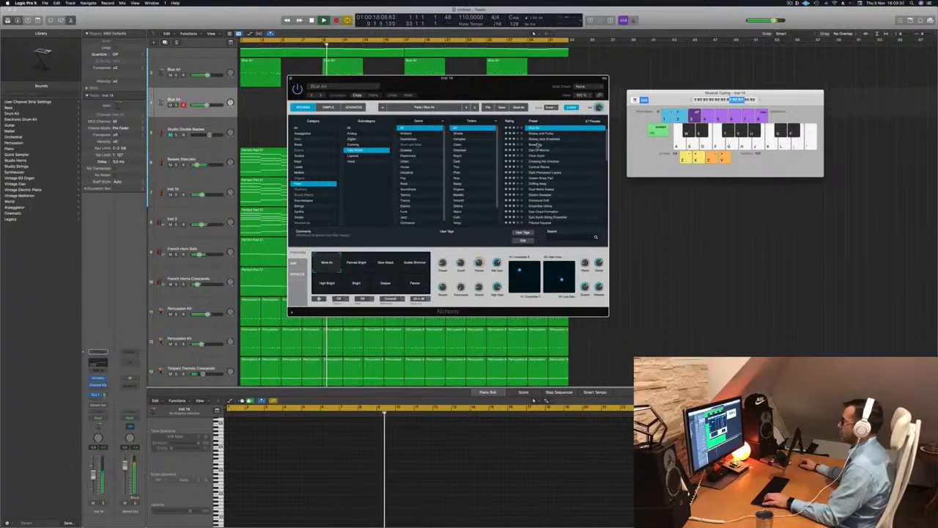
pyautogui.click(539, 145)
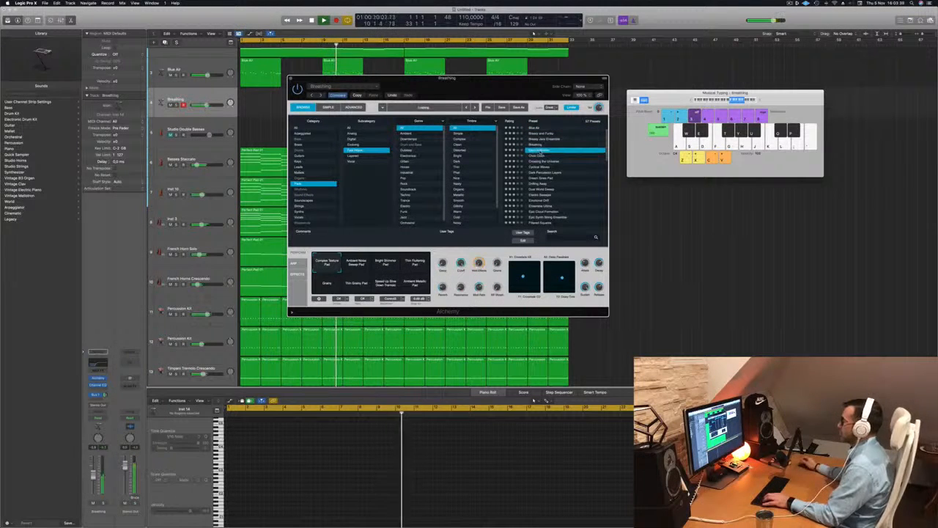
pyautogui.click(541, 150)
pyautogui.click(546, 161)
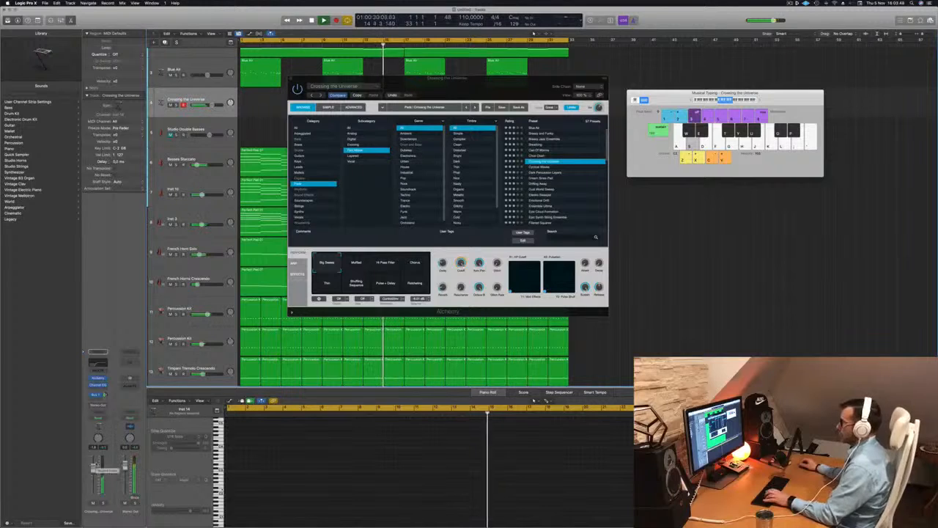
# Audition notes with Musical Typing, pick the Muffled snapshot and briefly solo the track.
pyautogui.press('f')
pyautogui.press('s')
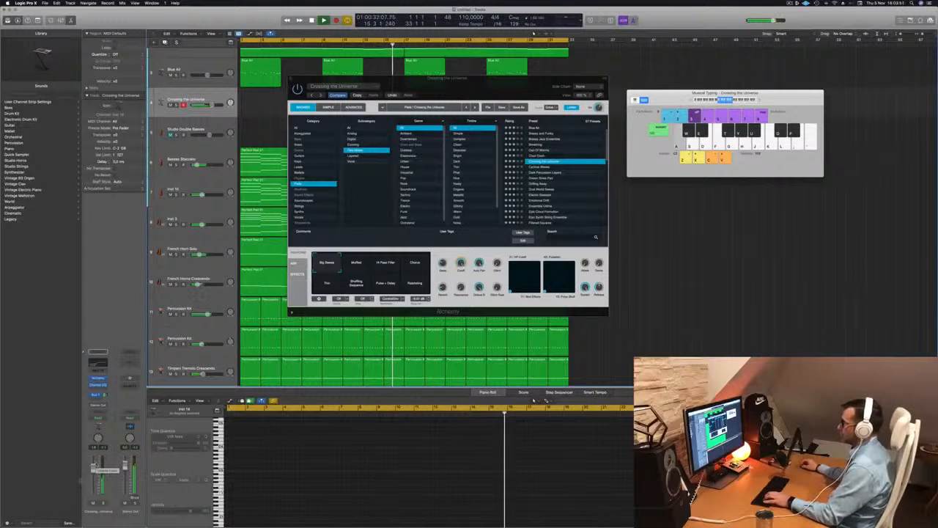
pyautogui.click(356, 265)
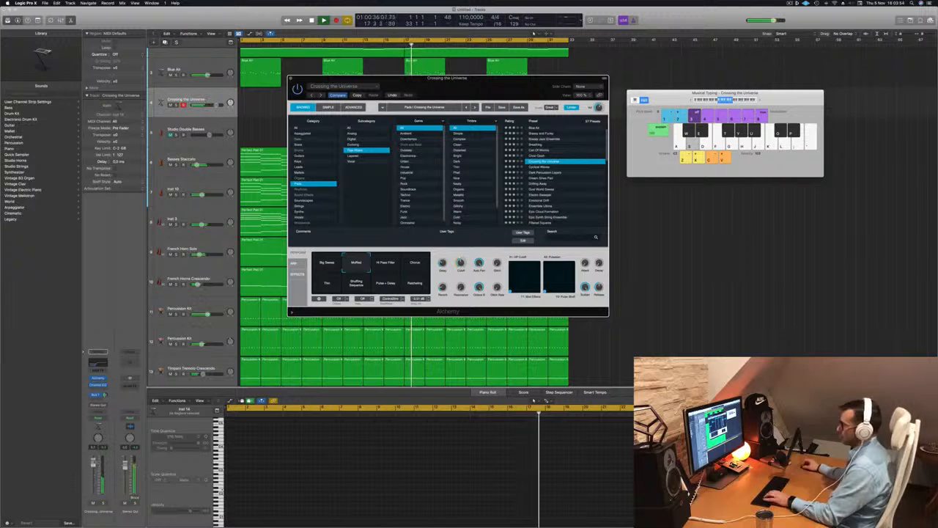
pyautogui.press('d')
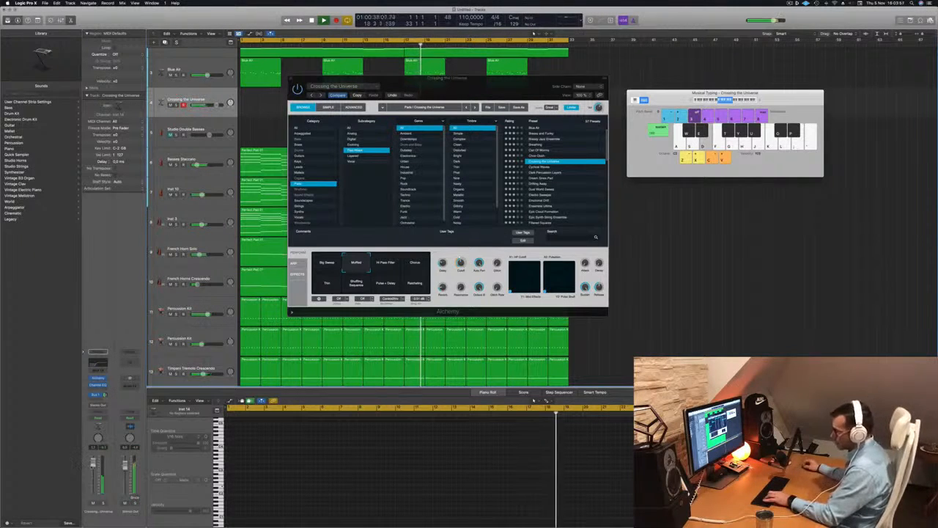
pyautogui.click(103, 503)
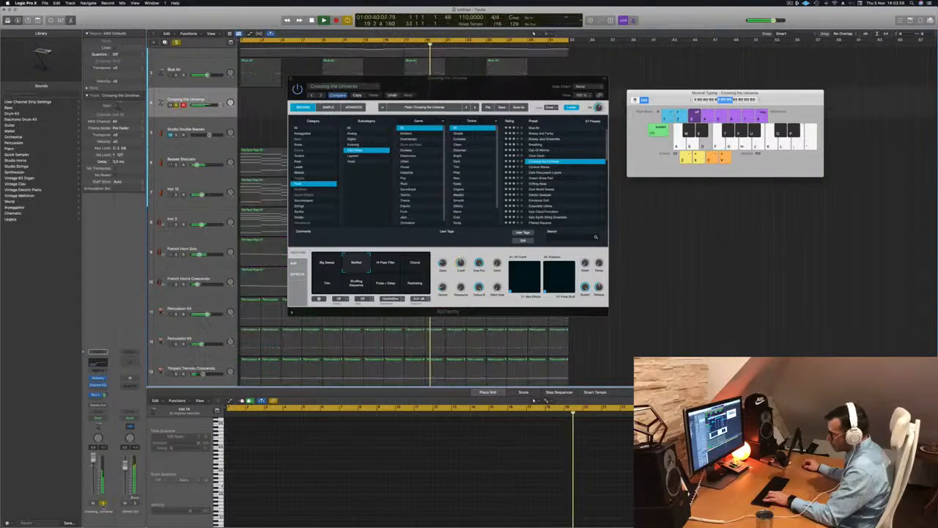
pyautogui.click(104, 503)
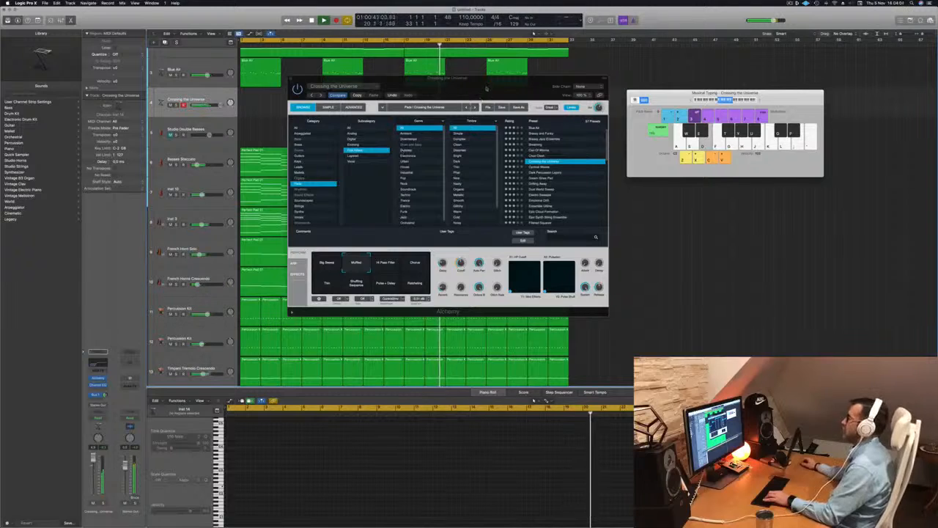
# Move the Alchemy window aside and audition the Hi Pass Filter, Chorus and Trim snapshots of the current pad preset.
pyautogui.moveTo(487, 88); pyautogui.dragTo(698, 148)
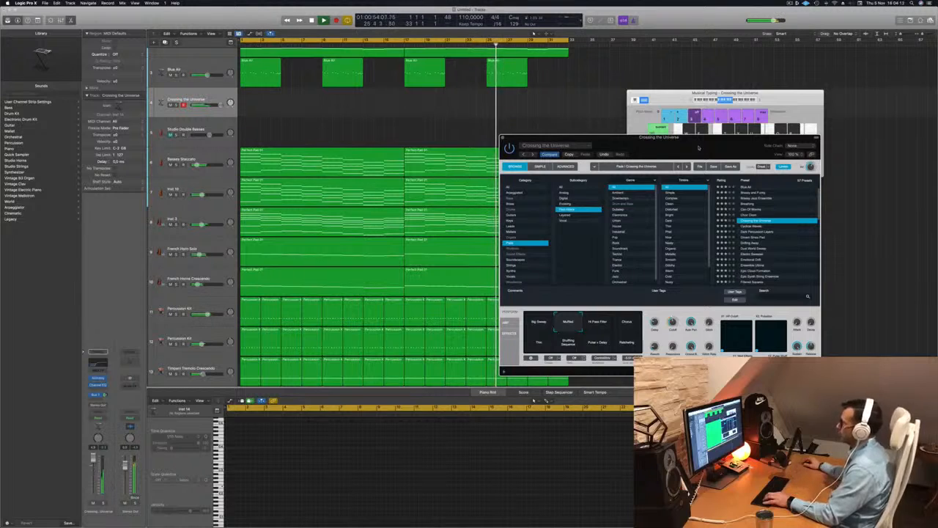
pyautogui.click(595, 327)
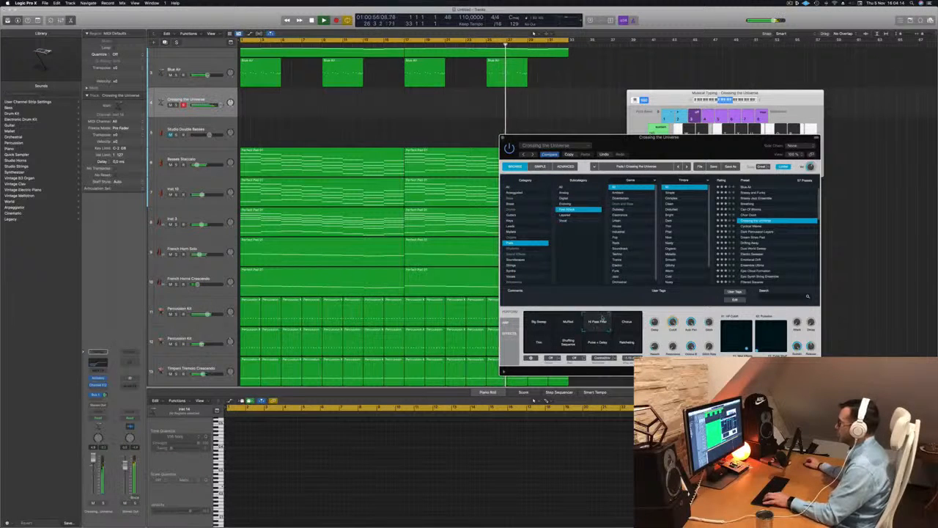
pyautogui.click(624, 315)
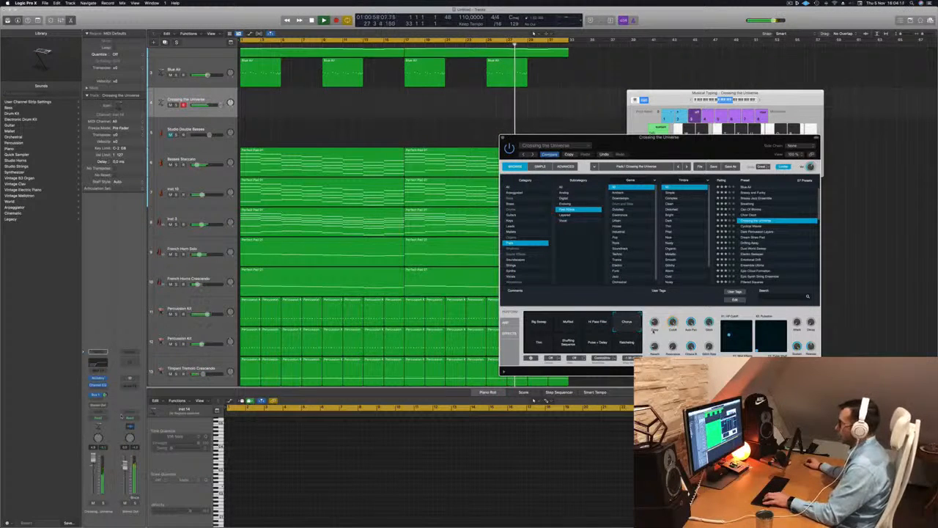
pyautogui.click(537, 342)
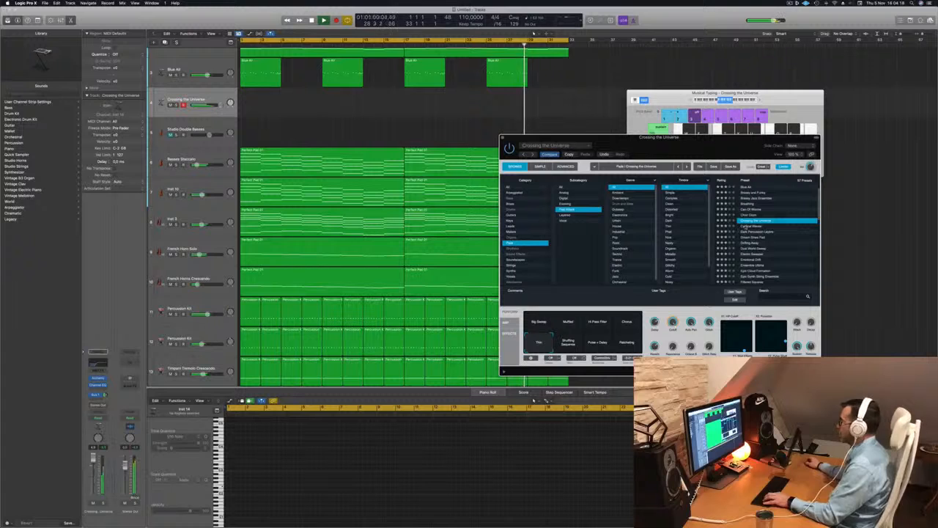
# Audition the Cyclical Waves, Dark Percussion Layers, Dream Sines Pad, Drifting Away and Dust World Sweep pad presets.
pyautogui.click(741, 226)
pyautogui.moveTo(599, 139); pyautogui.dragTo(455, 143)
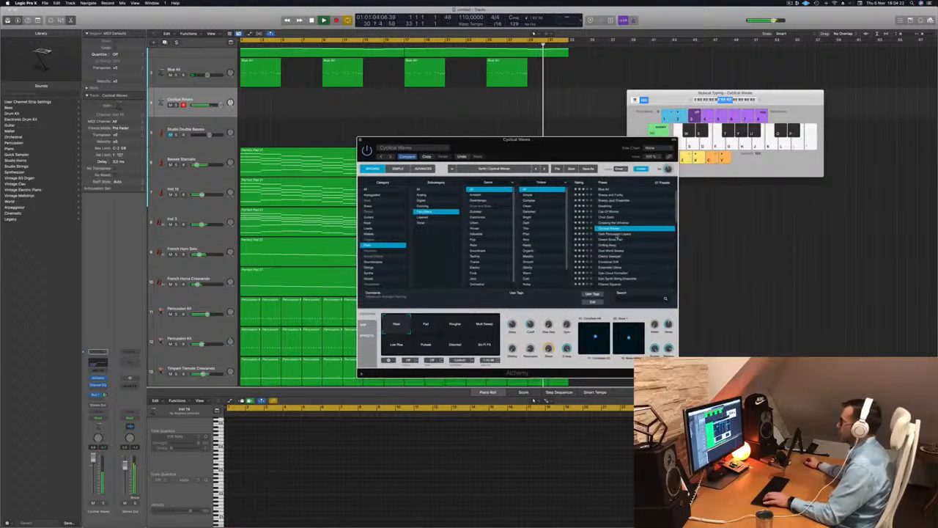
pyautogui.click(618, 234)
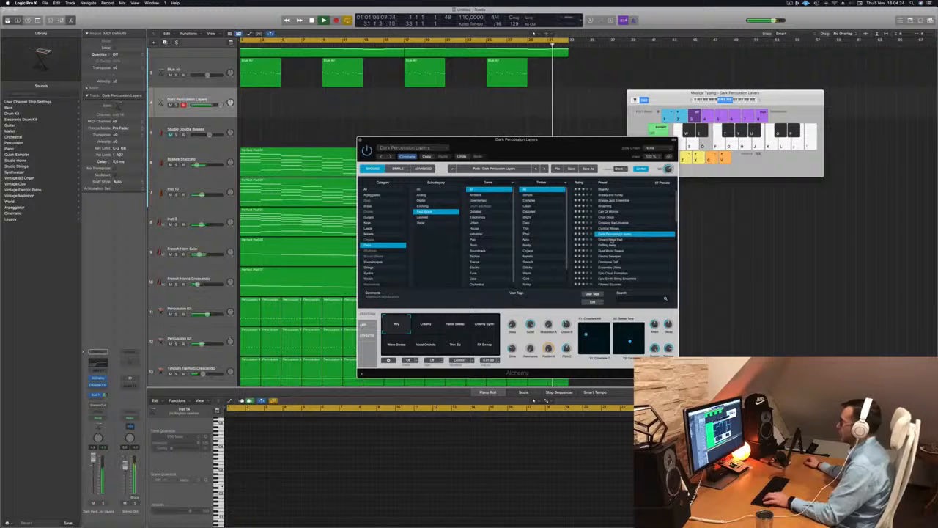
pyautogui.click(612, 240)
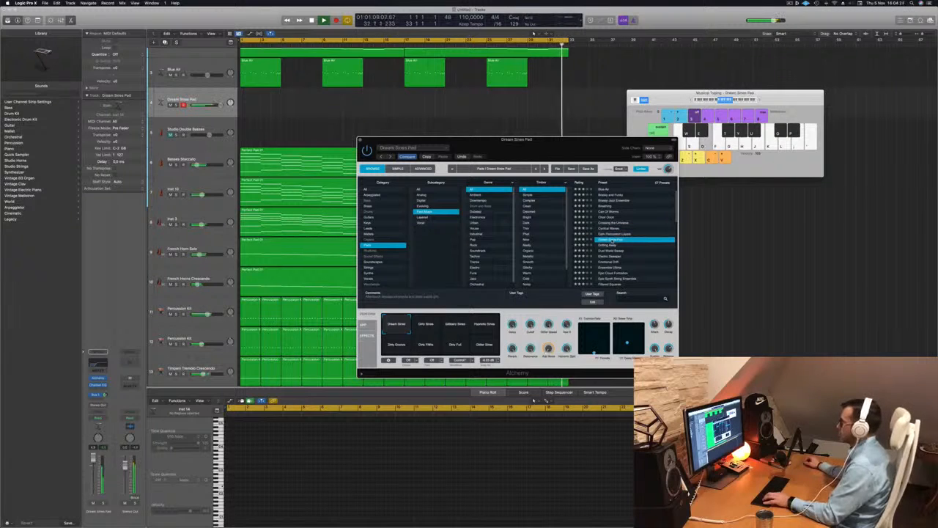
pyautogui.click(612, 244)
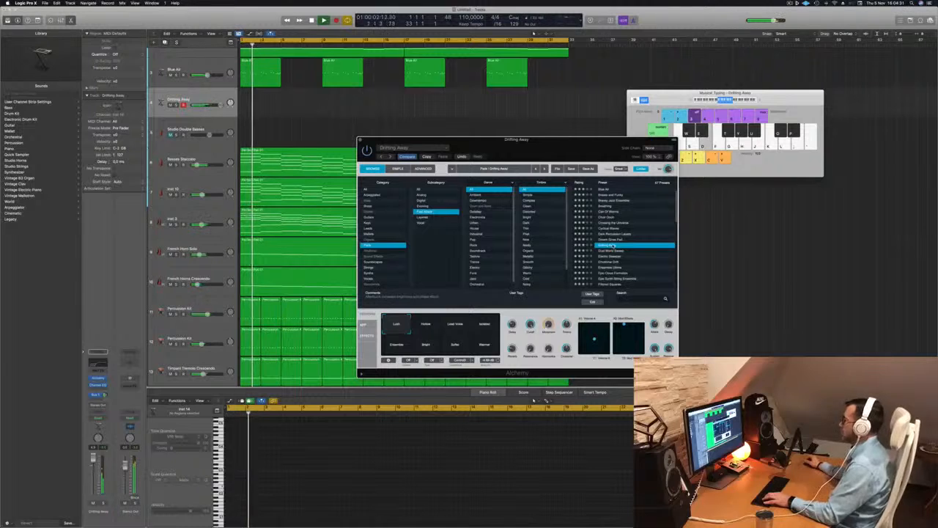
pyautogui.click(612, 250)
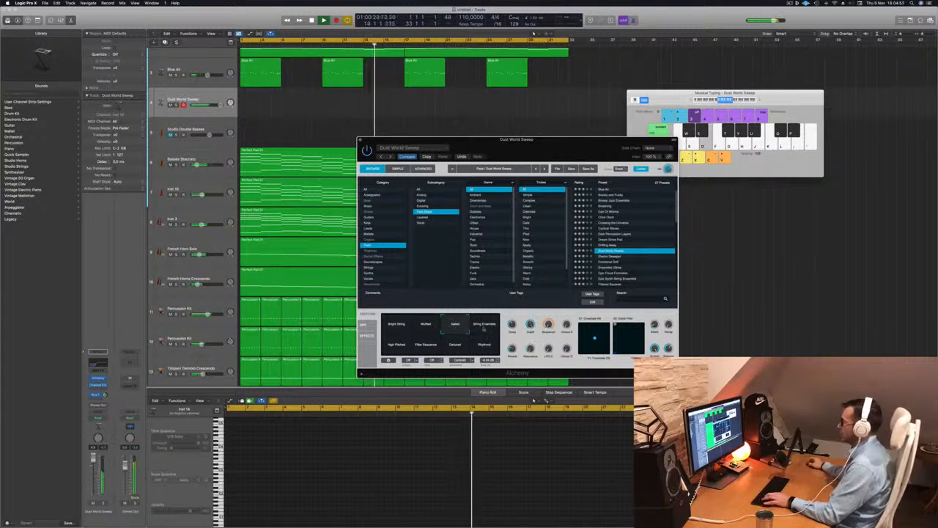
# Try the String Ensemble, High Pitched, Filter Sequence, Detuned and Rhythmic snapshots of Dust World Sweep.
pyautogui.click(487, 328)
pyautogui.click(402, 343)
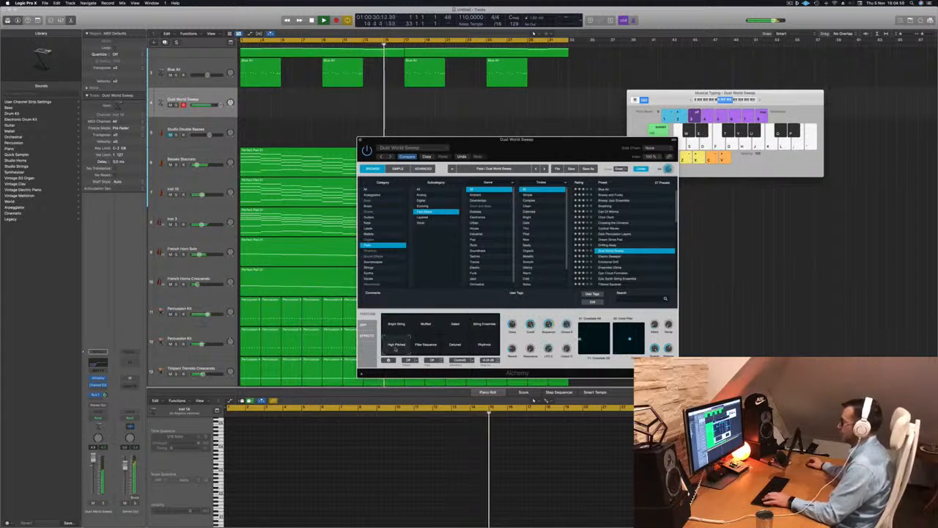
pyautogui.click(426, 346)
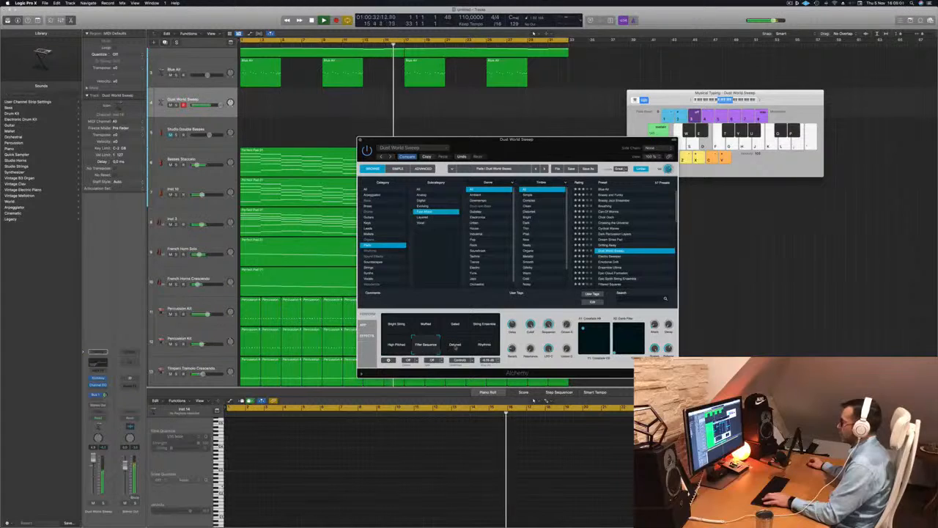
pyautogui.click(454, 344)
pyautogui.click(484, 344)
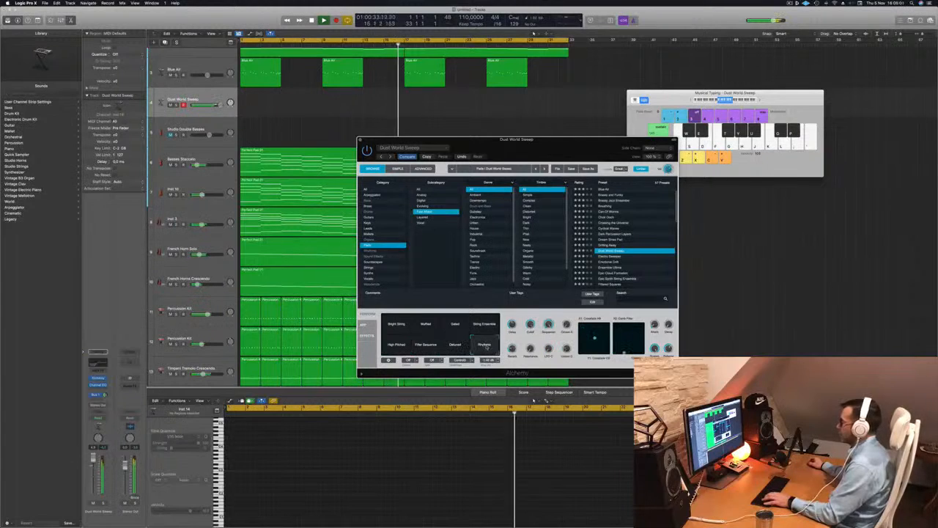
# Load the Emotional Drift preset, play a note and try its Shimmers, Space Bubbles, Bright and Organ Lead snapshots.
pyautogui.click(615, 262)
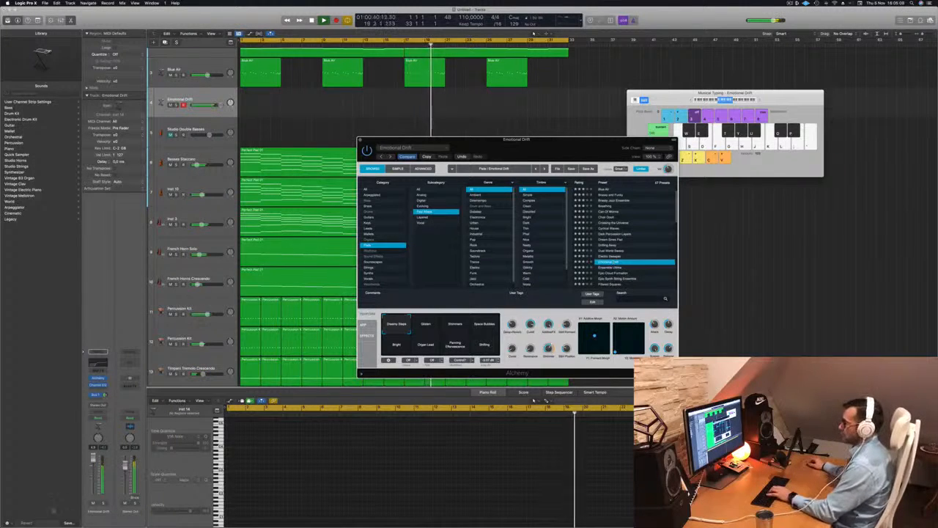
pyautogui.press('j')
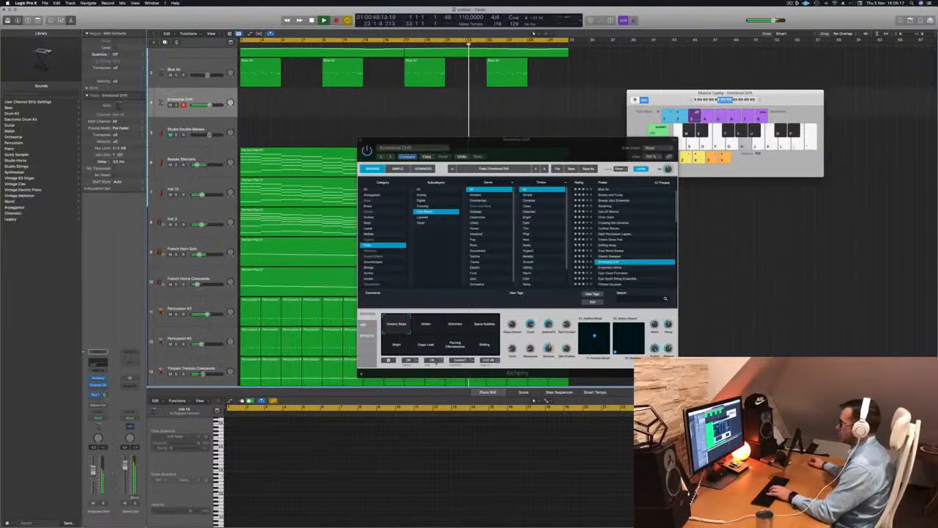
pyautogui.click(460, 331)
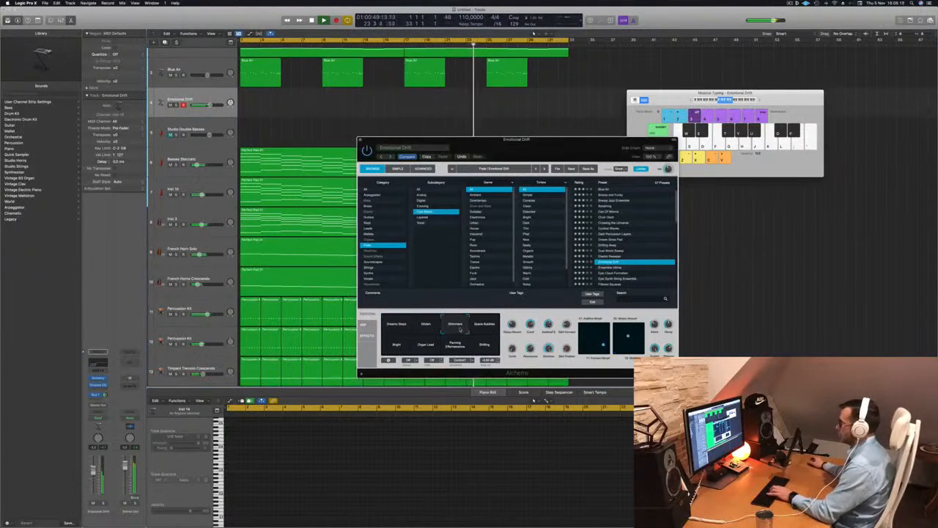
pyautogui.click(485, 327)
pyautogui.click(396, 343)
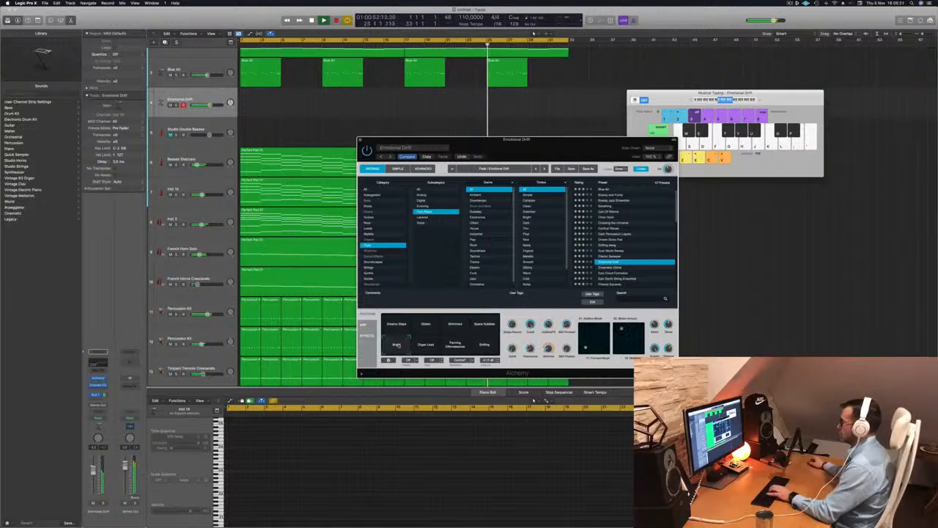
pyautogui.click(430, 345)
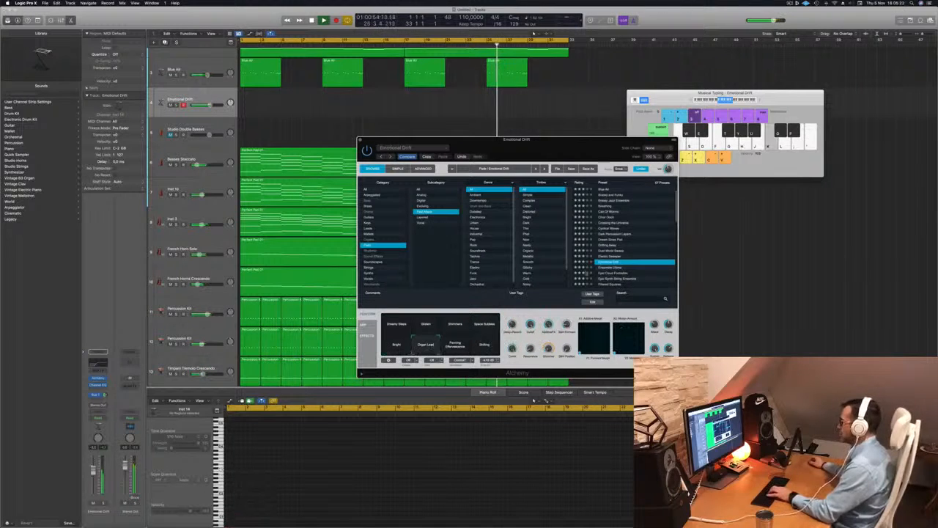
# Load the Epic Cloud Formation pad preset after trying Ensemble Ultima, briefly soloing the track to hear it.
pyautogui.scroll(-3, 633, 256)
pyautogui.click(613, 233)
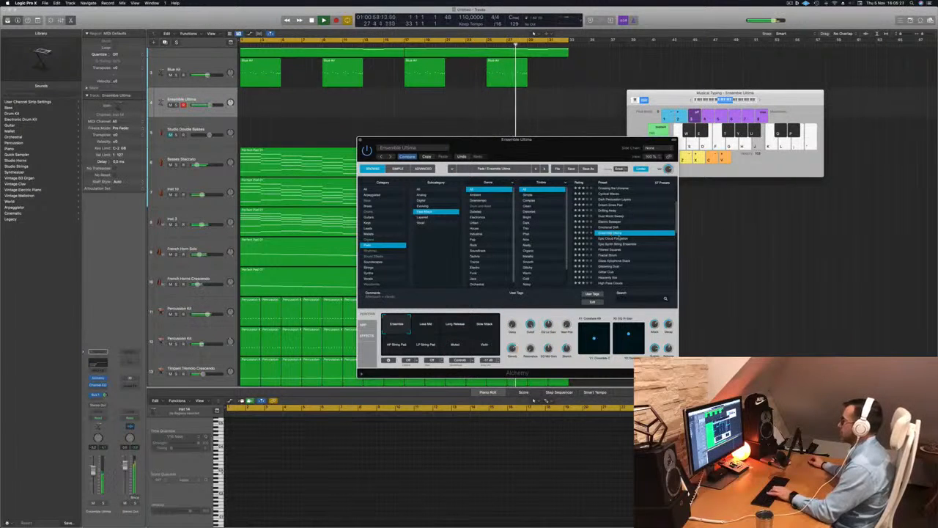
pyautogui.click(614, 239)
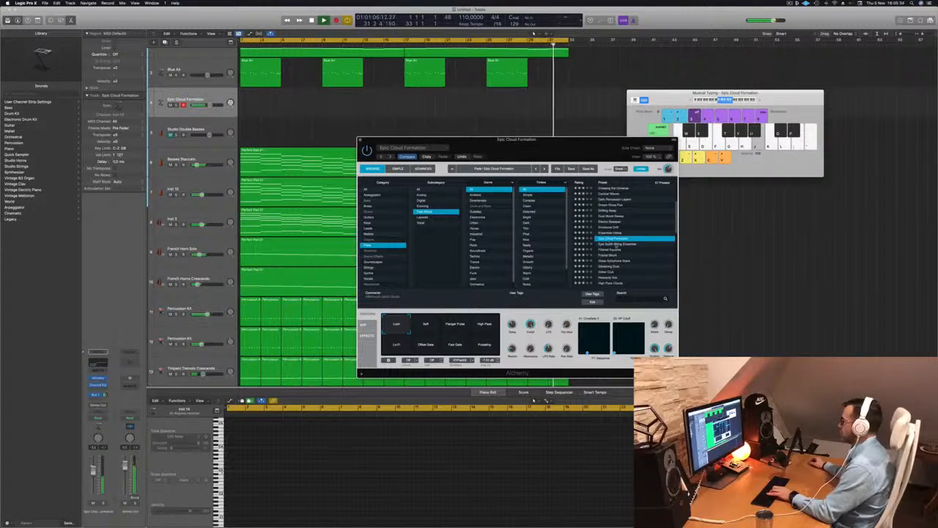
pyautogui.click(103, 503)
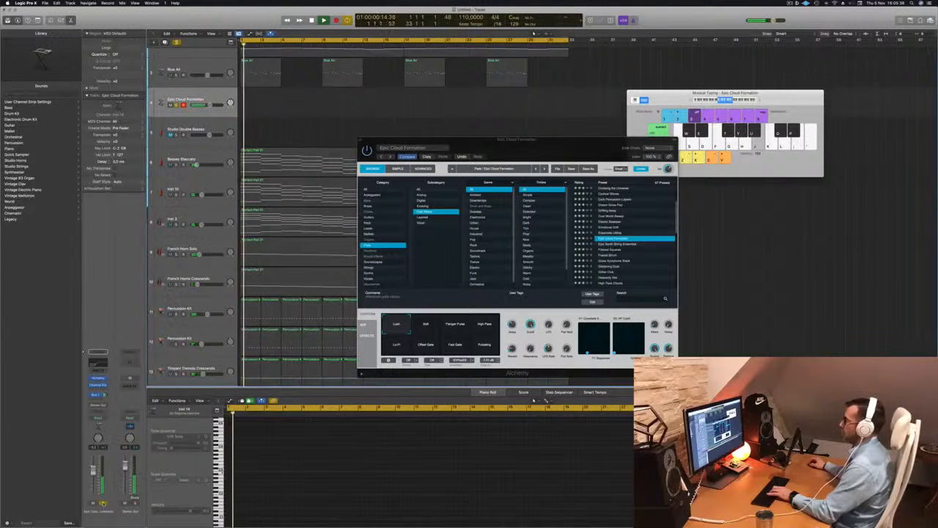
pyautogui.click(103, 503)
# Copy the Perfect Pad 01 region from the Basses Staccato track onto the new Epic Cloud Formation track.
pyautogui.moveTo(541, 143); pyautogui.dragTo(917, 144)
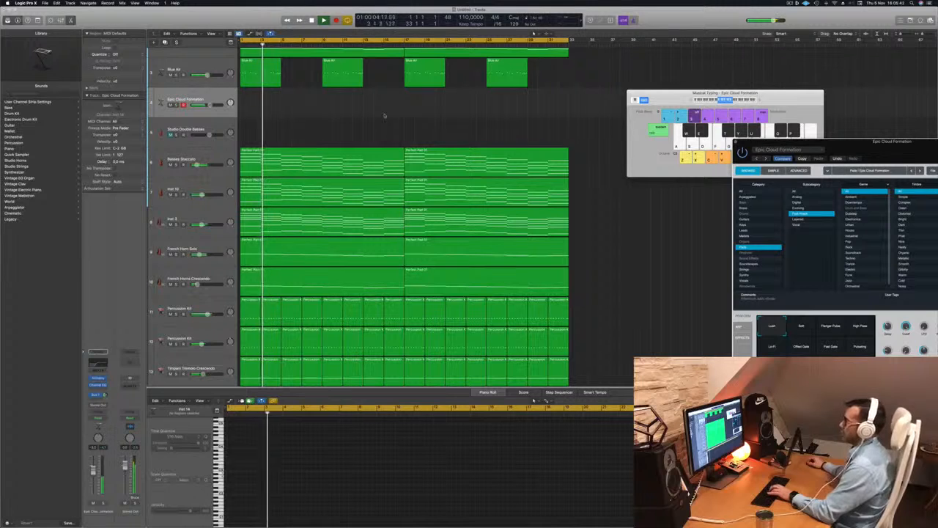
pyautogui.click(309, 156)
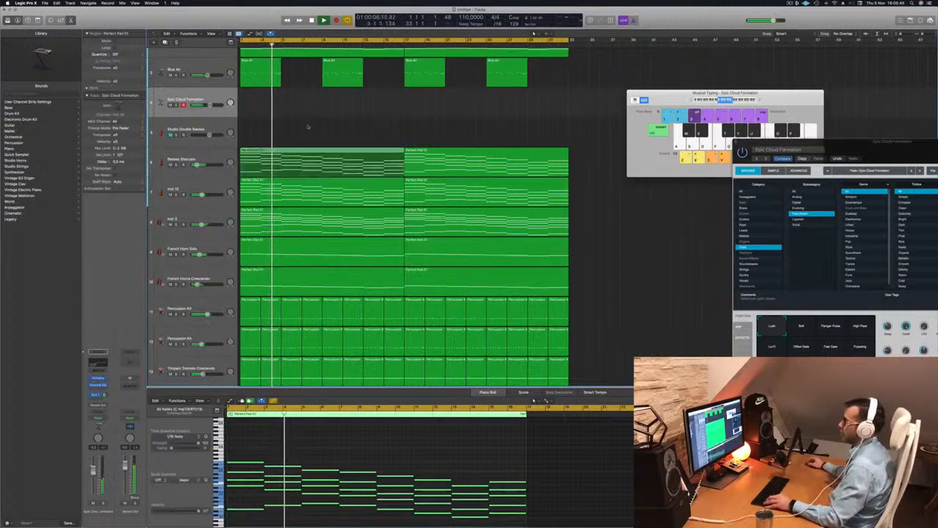
pyautogui.moveTo(310, 156); pyautogui.dragTo(309, 97)
# Delete the lower notes from the copied pad region in the Piano Roll, keeping only the top line.
pyautogui.scroll(-1, 267, 459)
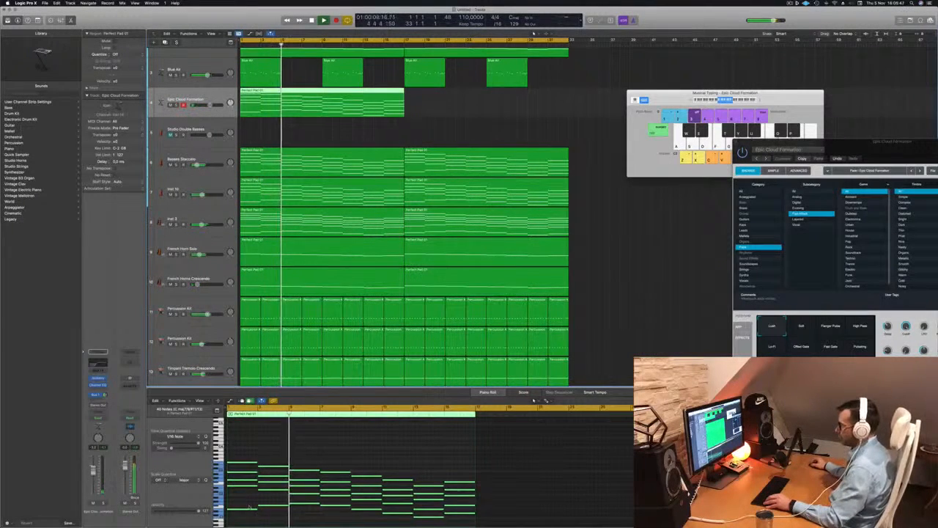
pyautogui.scroll(-1, 244, 495)
pyautogui.moveTo(245, 498); pyautogui.dragTo(369, 513)
pyautogui.press('Delete')
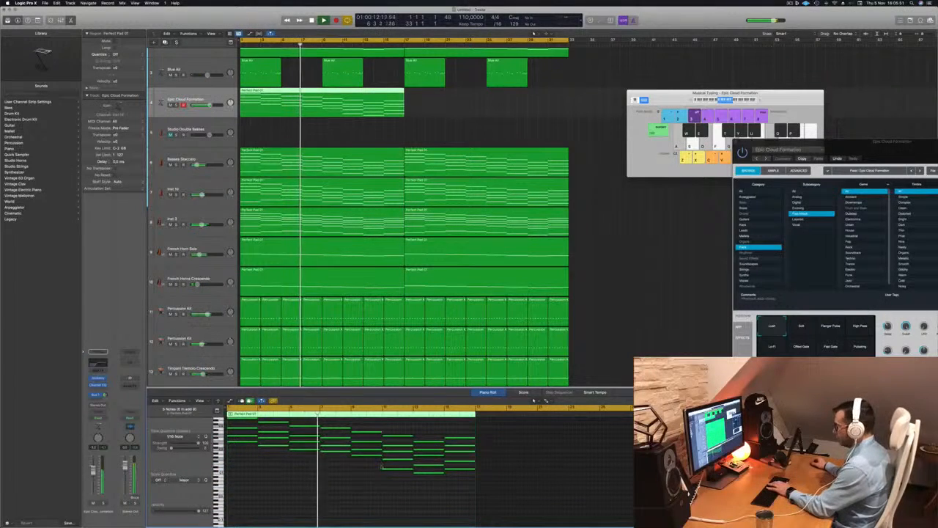
pyautogui.moveTo(381, 467); pyautogui.dragTo(465, 458)
pyautogui.press('Delete')
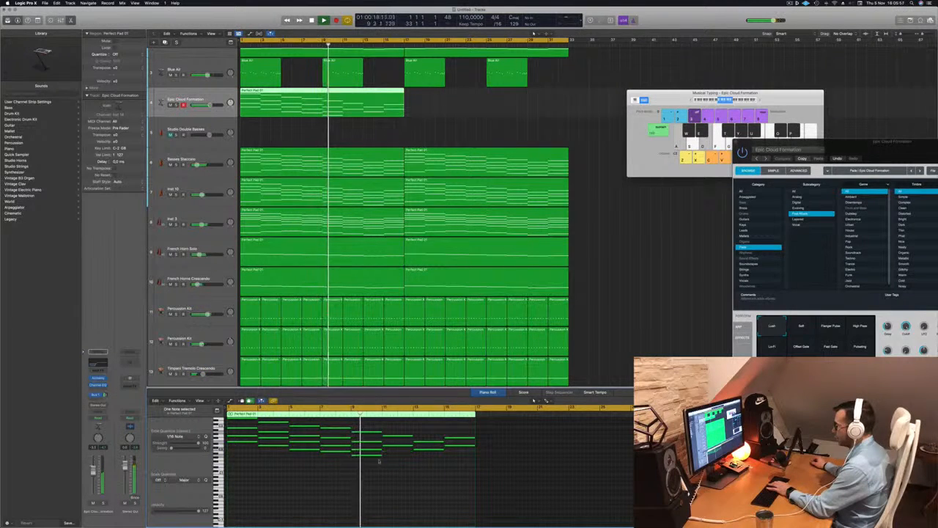
pyautogui.press('Delete')
pyautogui.moveTo(367, 450); pyautogui.dragTo(244, 451)
pyautogui.press('Delete')
pyautogui.press('Delete')
pyautogui.press('Delete')
pyautogui.scroll(2, 245, 454)
pyautogui.press('Delete')
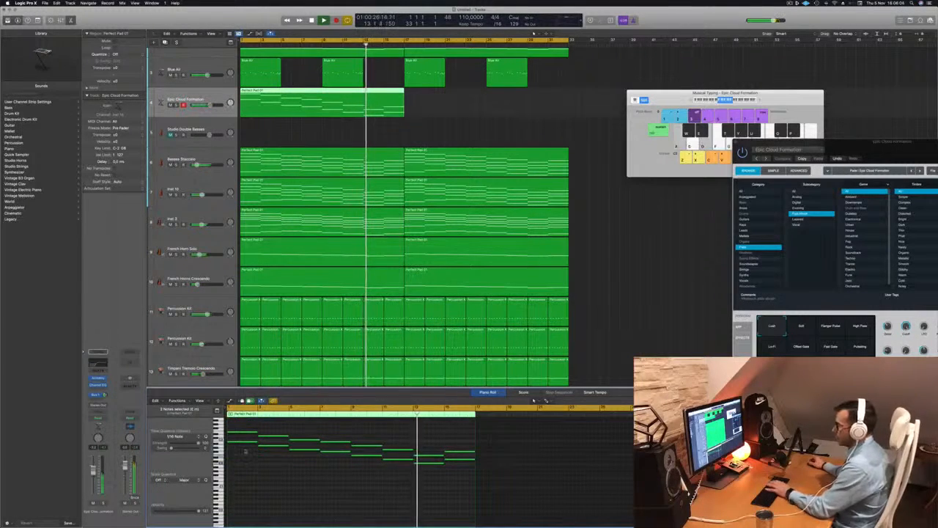
# Play back the thinned pad with the track soloed and save the project.
pyautogui.press('space')
pyautogui.press('space')
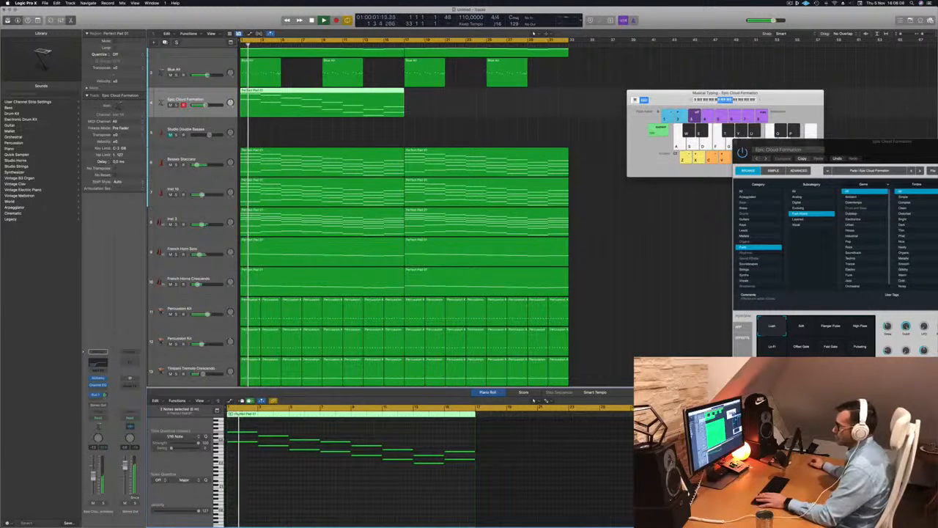
pyautogui.hotkey('ctrl', 's')
pyautogui.click(103, 504)
pyautogui.press('space')
pyautogui.press('space')
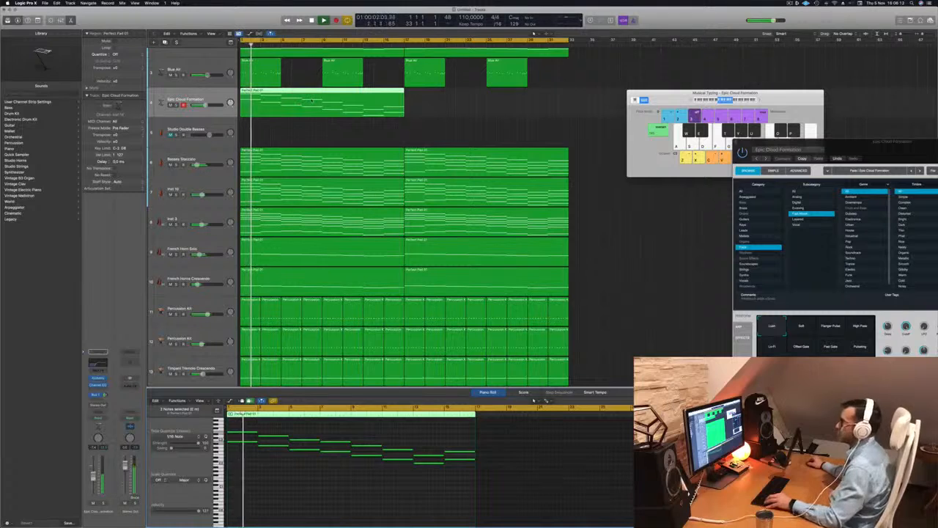
# Copy the edited pad region to bar 17 on the same track and select the track.
pyautogui.moveTo(316, 94); pyautogui.dragTo(482, 98)
pyautogui.click(176, 105)
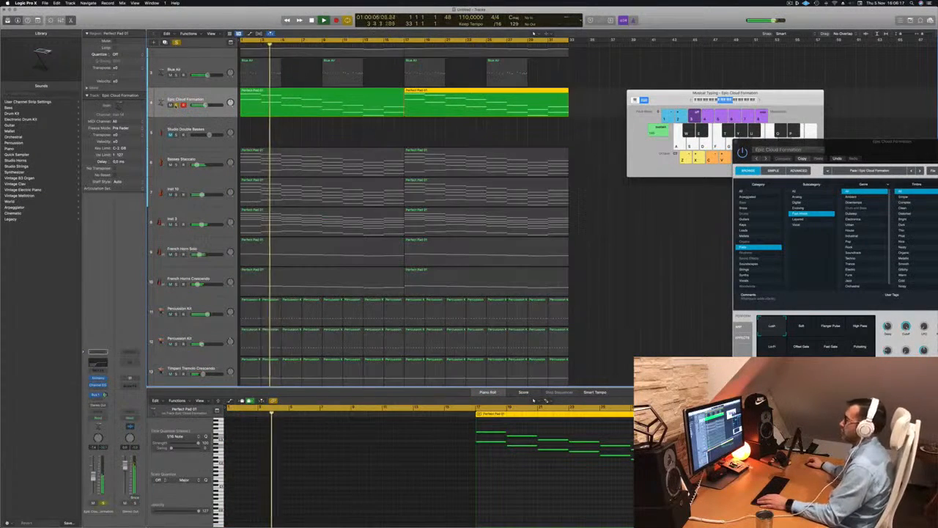
pyautogui.click(176, 104)
pyautogui.click(186, 99)
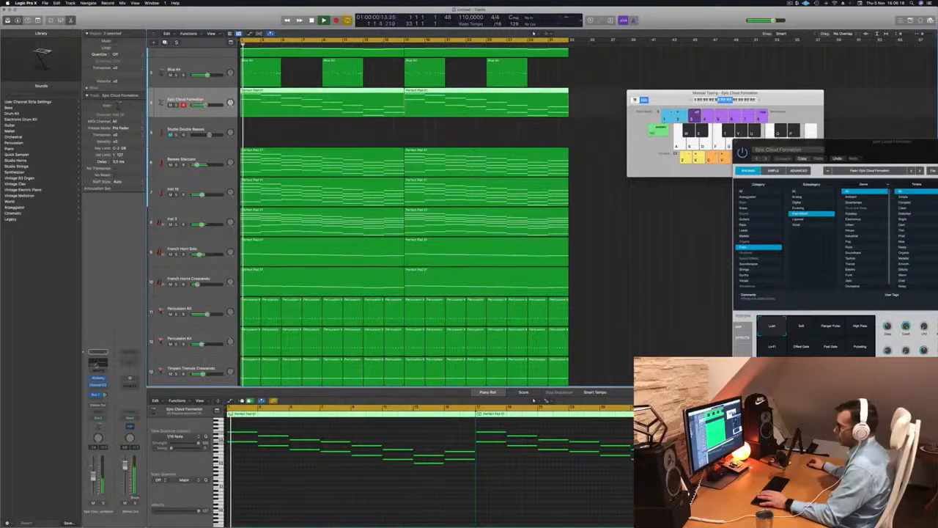
# Add a Channel EQ to the pad track with a 12 dB/Oct low cut at 1030 Hz and audition it soloed.
pyautogui.click(97, 364)
pyautogui.moveTo(491, 187); pyautogui.dragTo(555, 186)
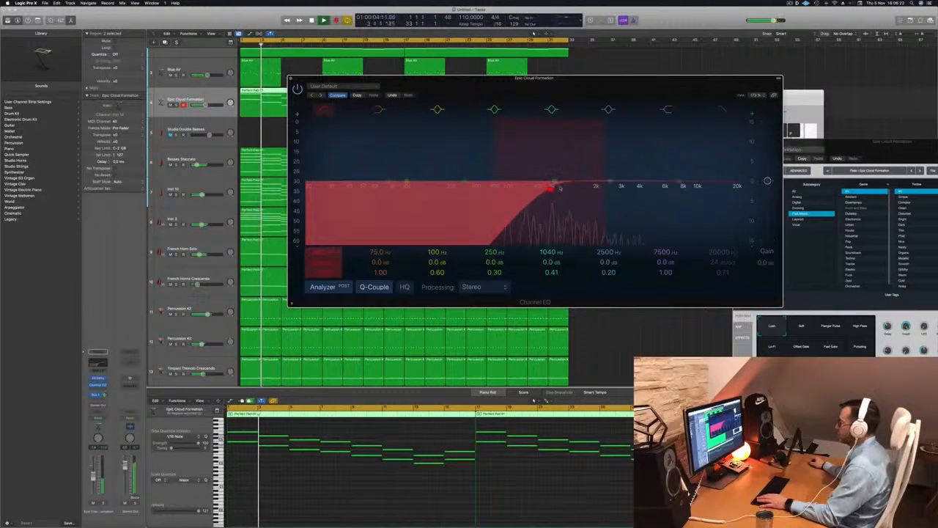
pyautogui.press('Return')
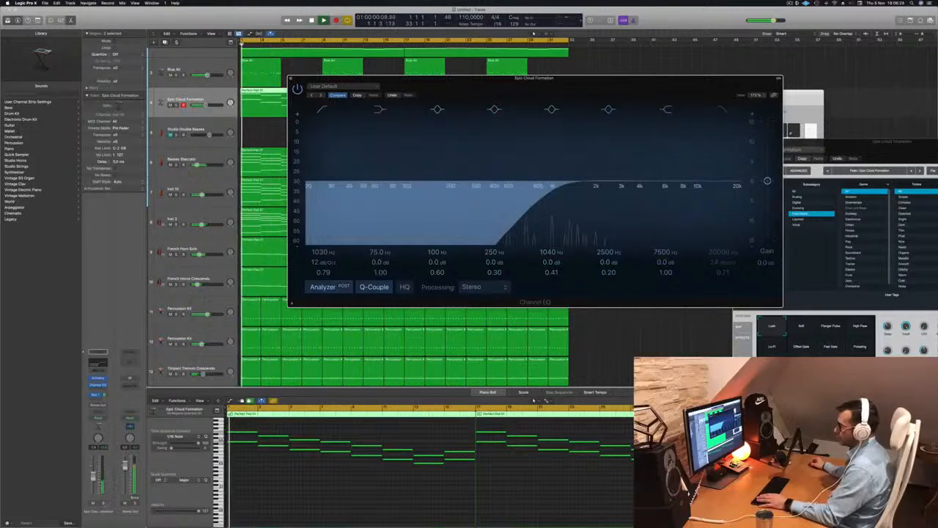
pyautogui.click(103, 503)
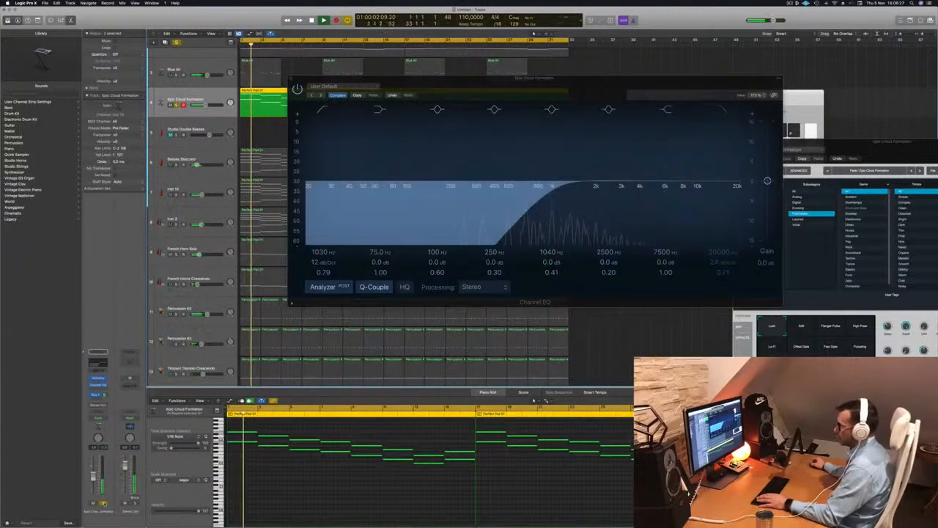
pyautogui.click(103, 503)
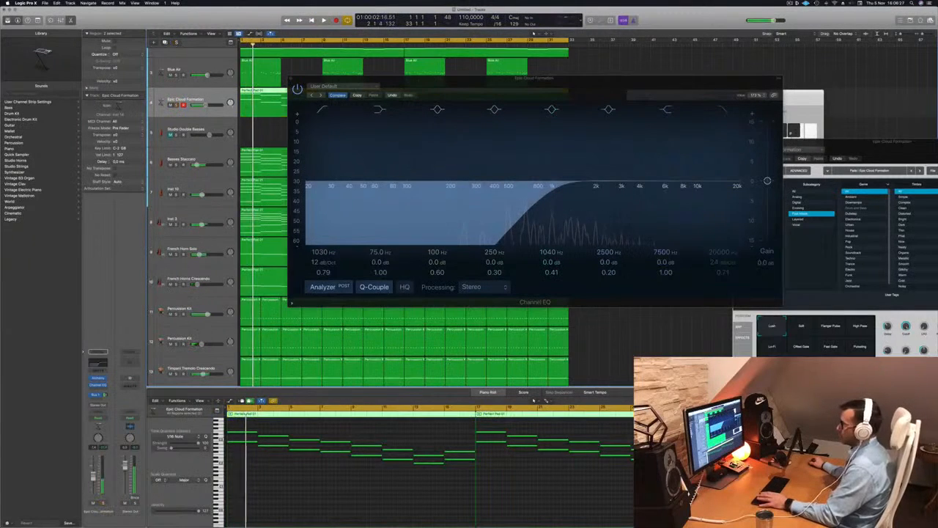
# Add a bus send to the pad track's channel strip.
pyautogui.click(105, 394)
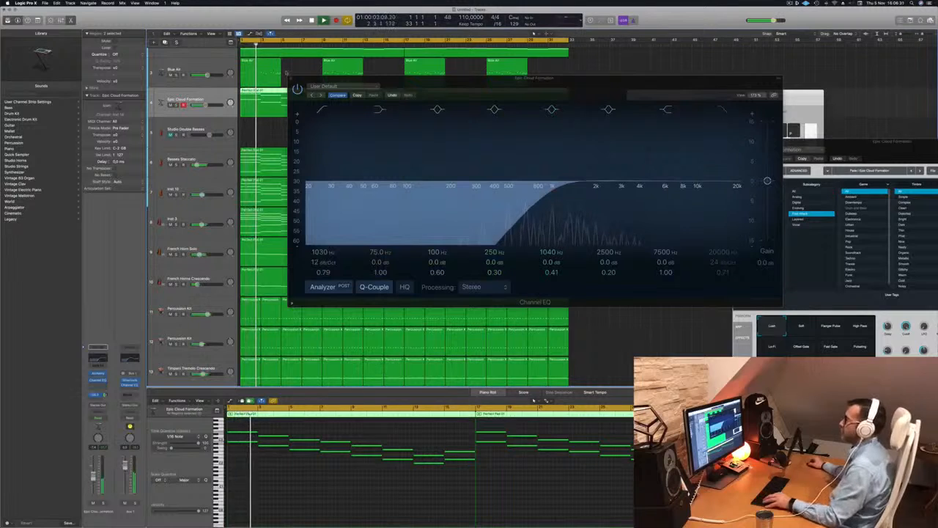
# Close the Channel EQ window, return to the project start and select the Blue Air track.
pyautogui.click(291, 80)
pyautogui.press('super+Left')
pyautogui.press('super+Left')
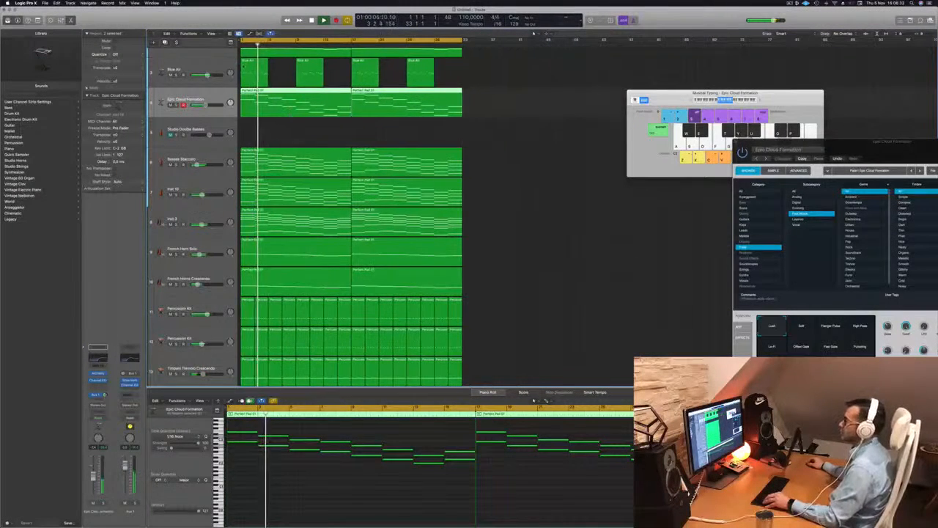
pyautogui.click(192, 79)
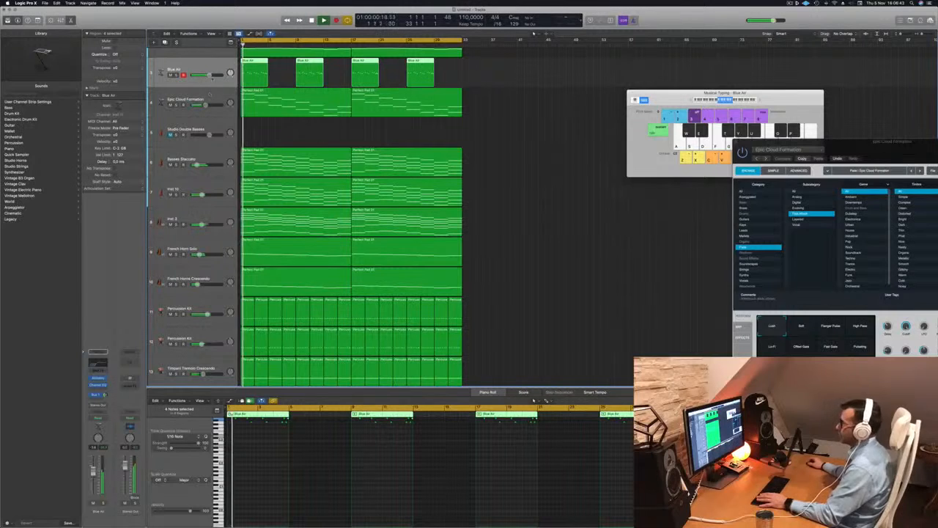
pyautogui.scroll(3, 486, 140)
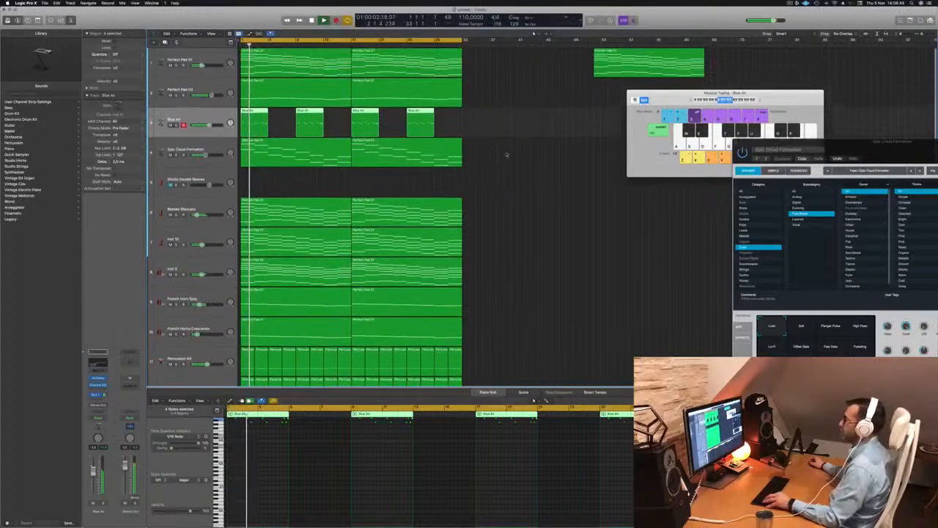
# Select the Perfect Pad 03 region and transpose all its notes down one octave in the Piano Roll.
pyautogui.click(176, 95)
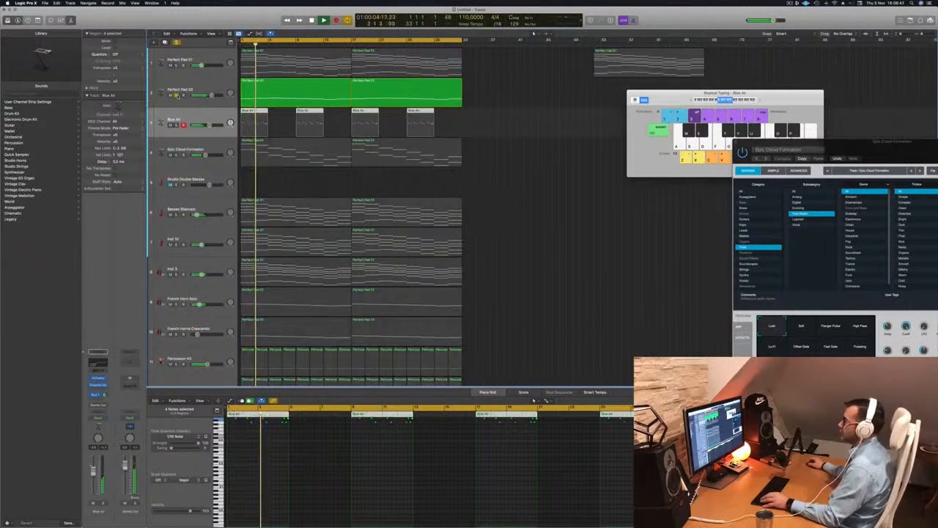
pyautogui.click(444, 91)
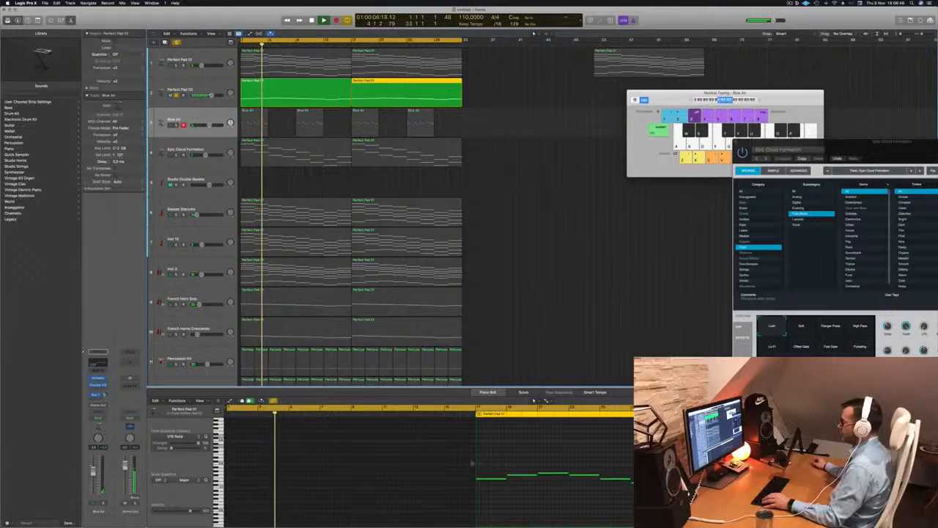
pyautogui.click(212, 83)
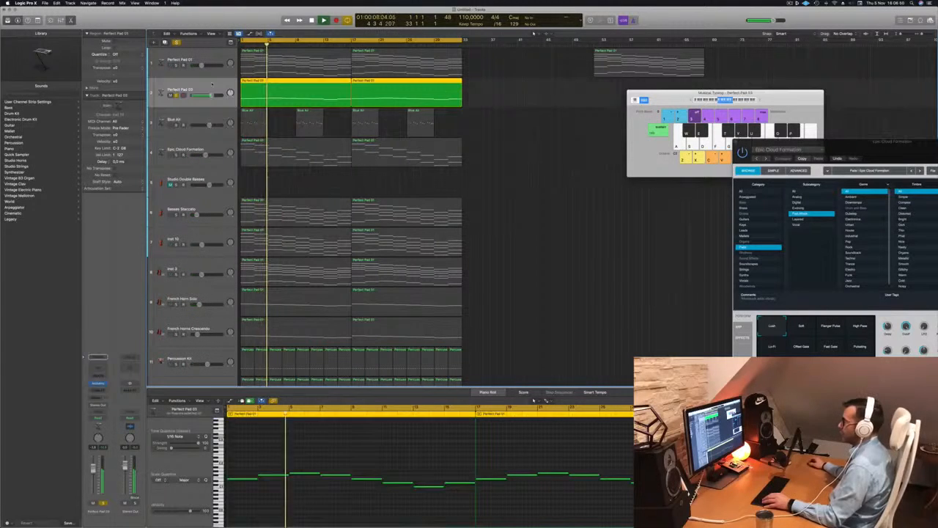
pyautogui.click(414, 480)
pyautogui.press('super+a')
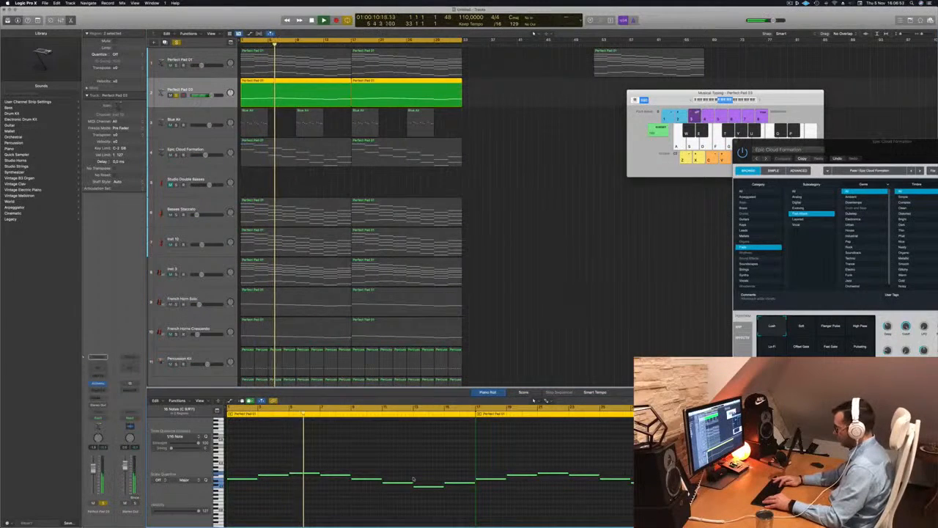
pyautogui.hotkey('alt', 'shift', 'Down')
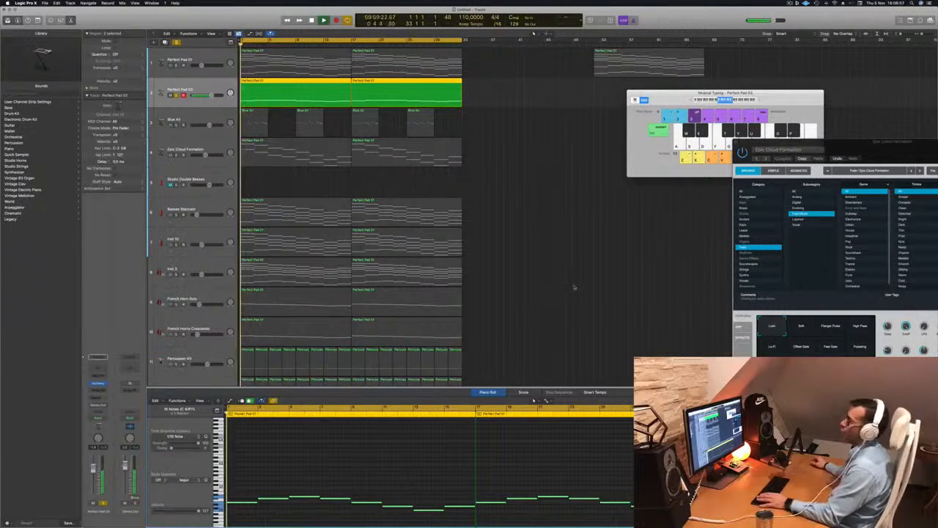
# Play back the transposed Perfect Pad 03 part, then stop and deselect the region.
pyautogui.press('space')
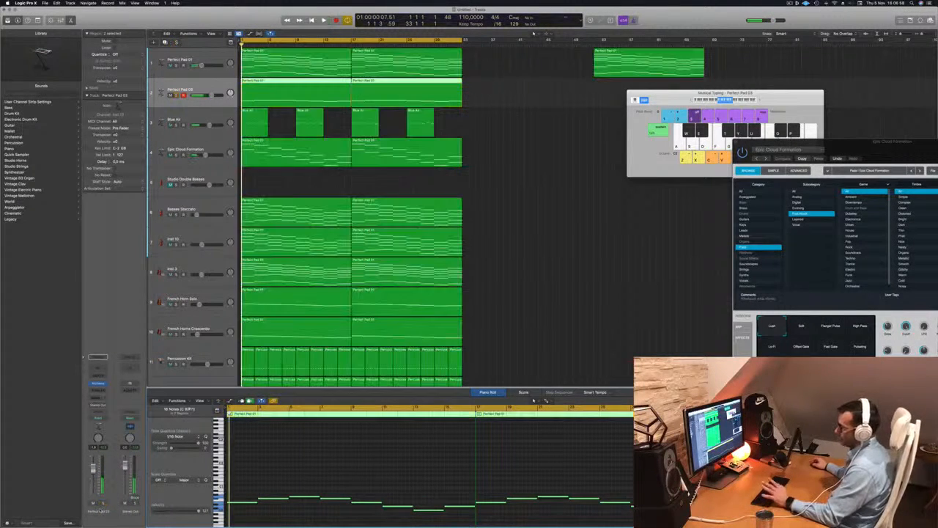
pyautogui.press('space')
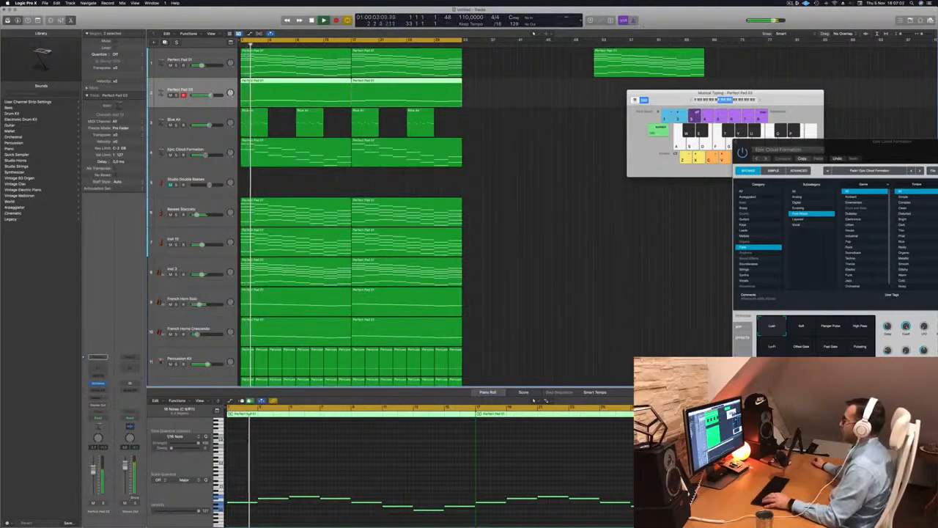
pyautogui.keyDown('ctrl'); pyautogui.keyDown('alt'); pyautogui.click(534, 178); pyautogui.keyUp('alt'); pyautogui.keyUp('ctrl')
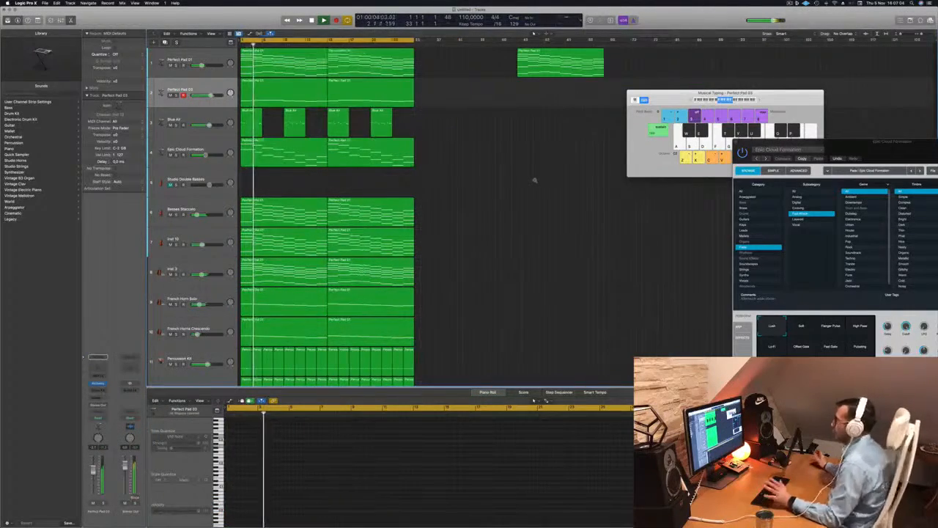